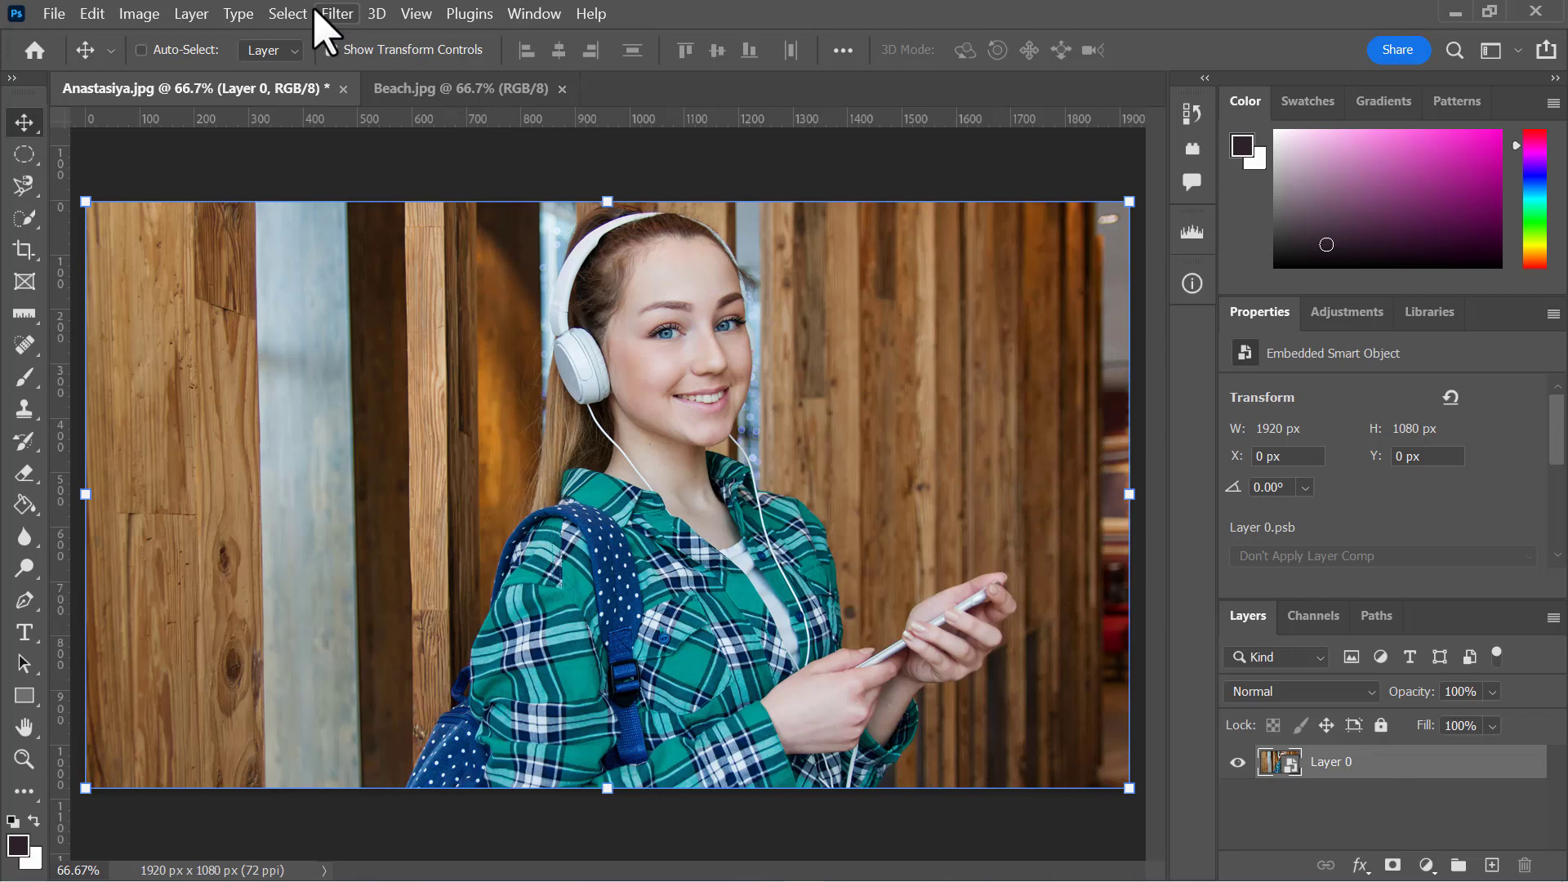
# Apply a Gaussian Blur with a radius of 9.0 pixels to Layer 0 as a smart filter
pyautogui.click(320, 13)
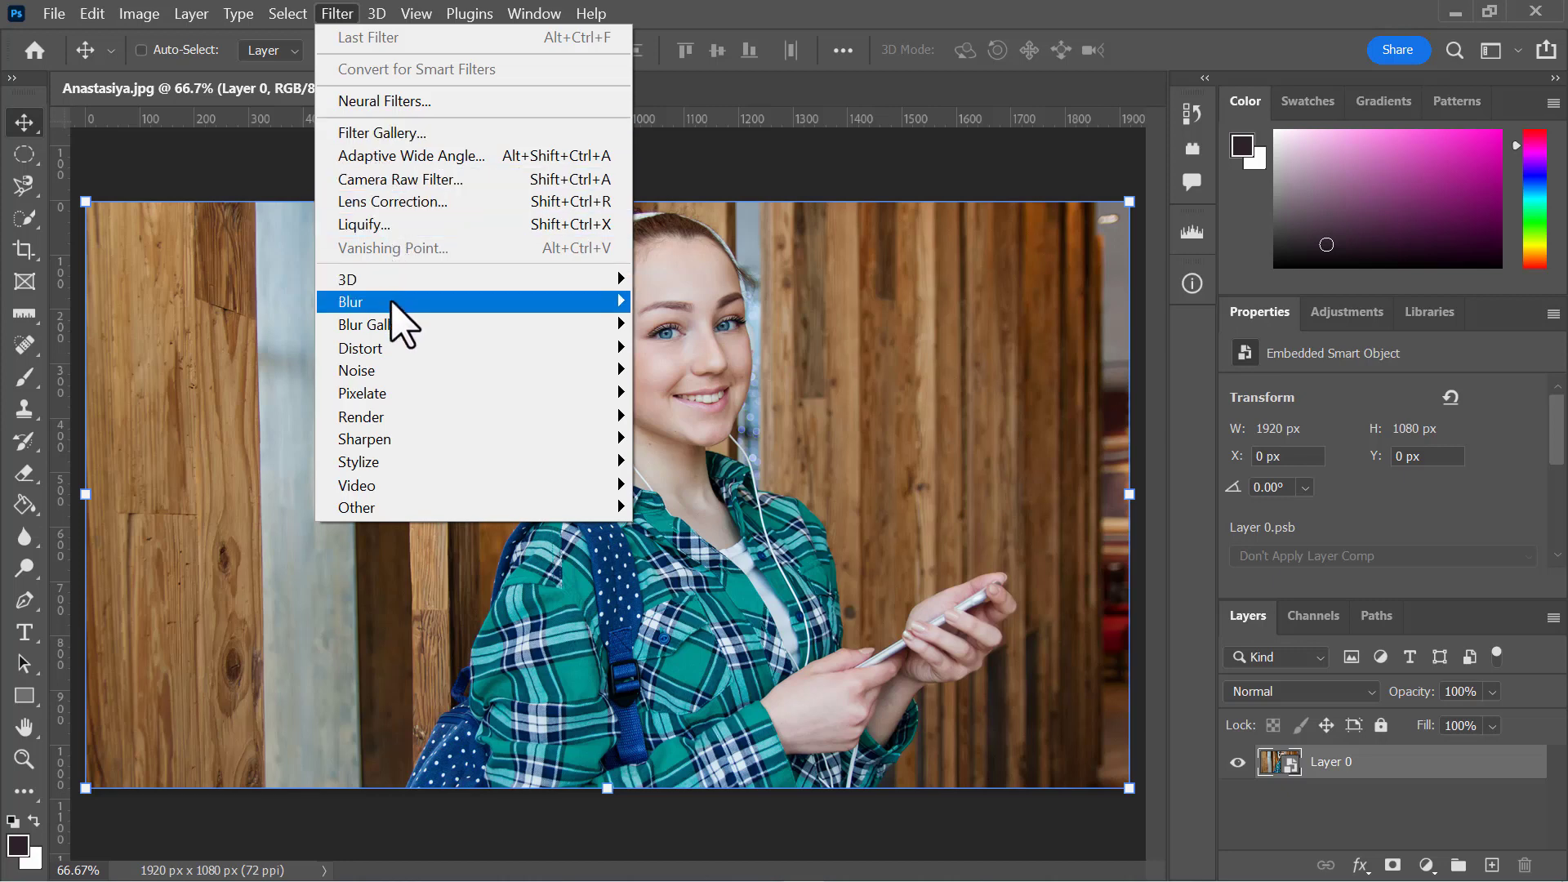
pyautogui.moveTo(392, 302)
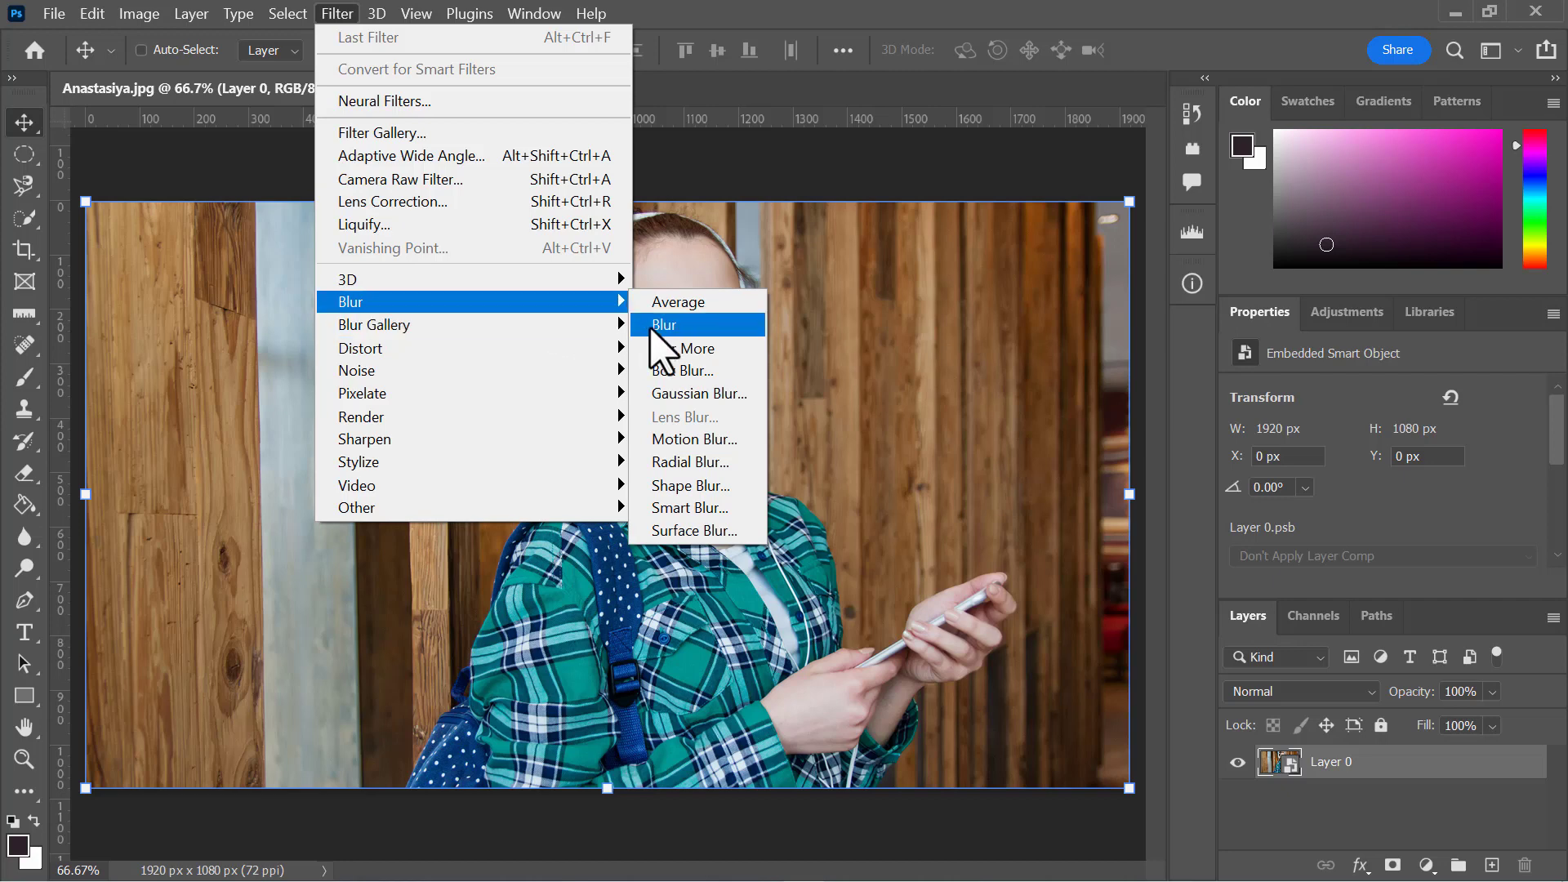
pyautogui.click(698, 393)
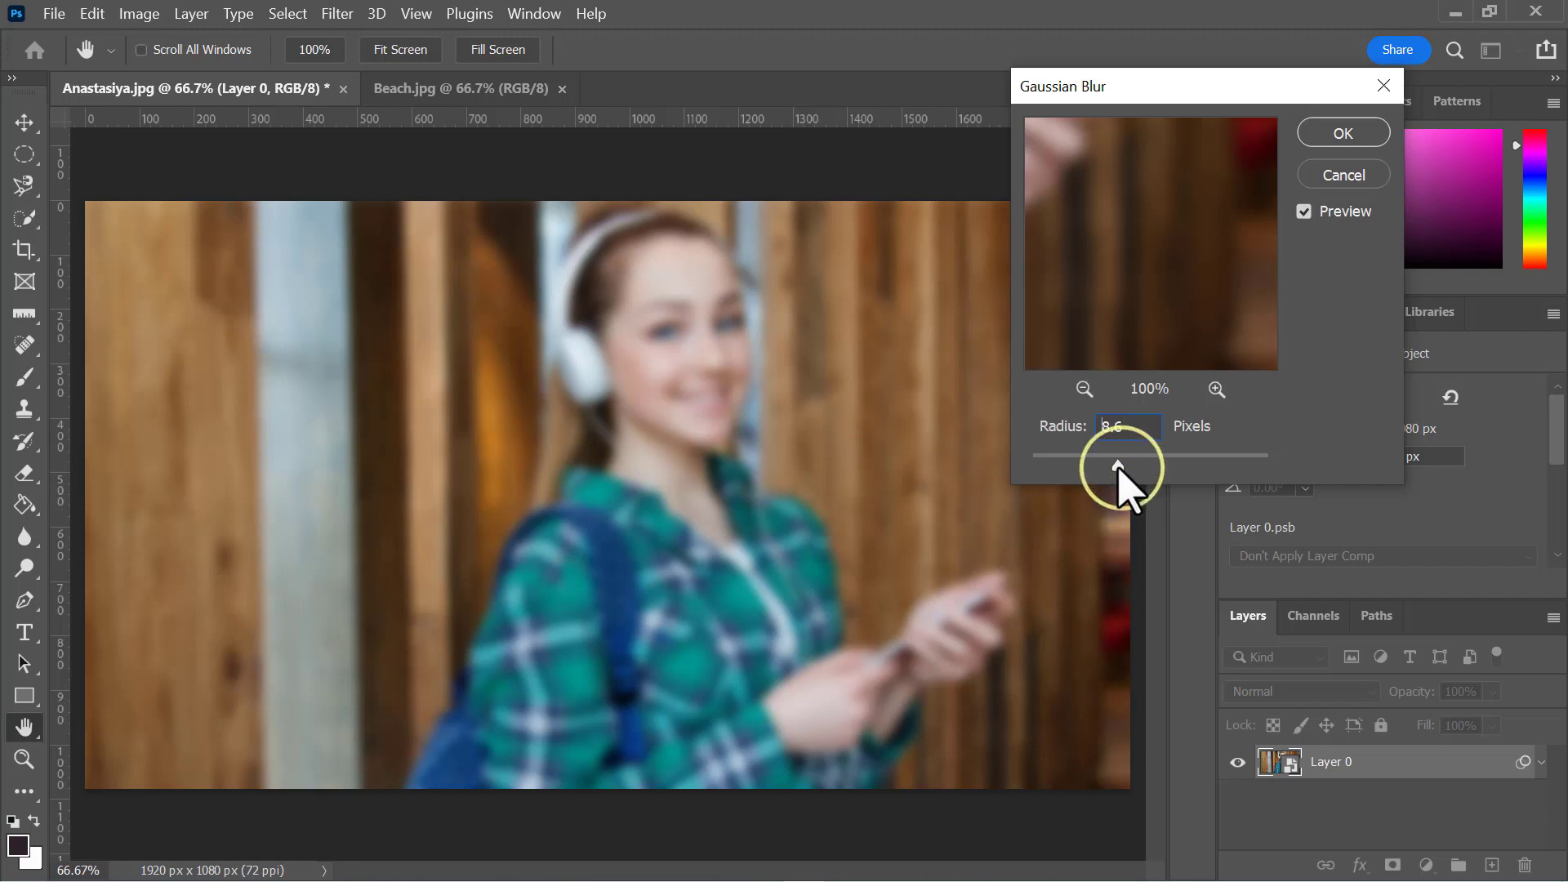
pyautogui.moveTo(1118, 467); pyautogui.dragTo(1121, 466)
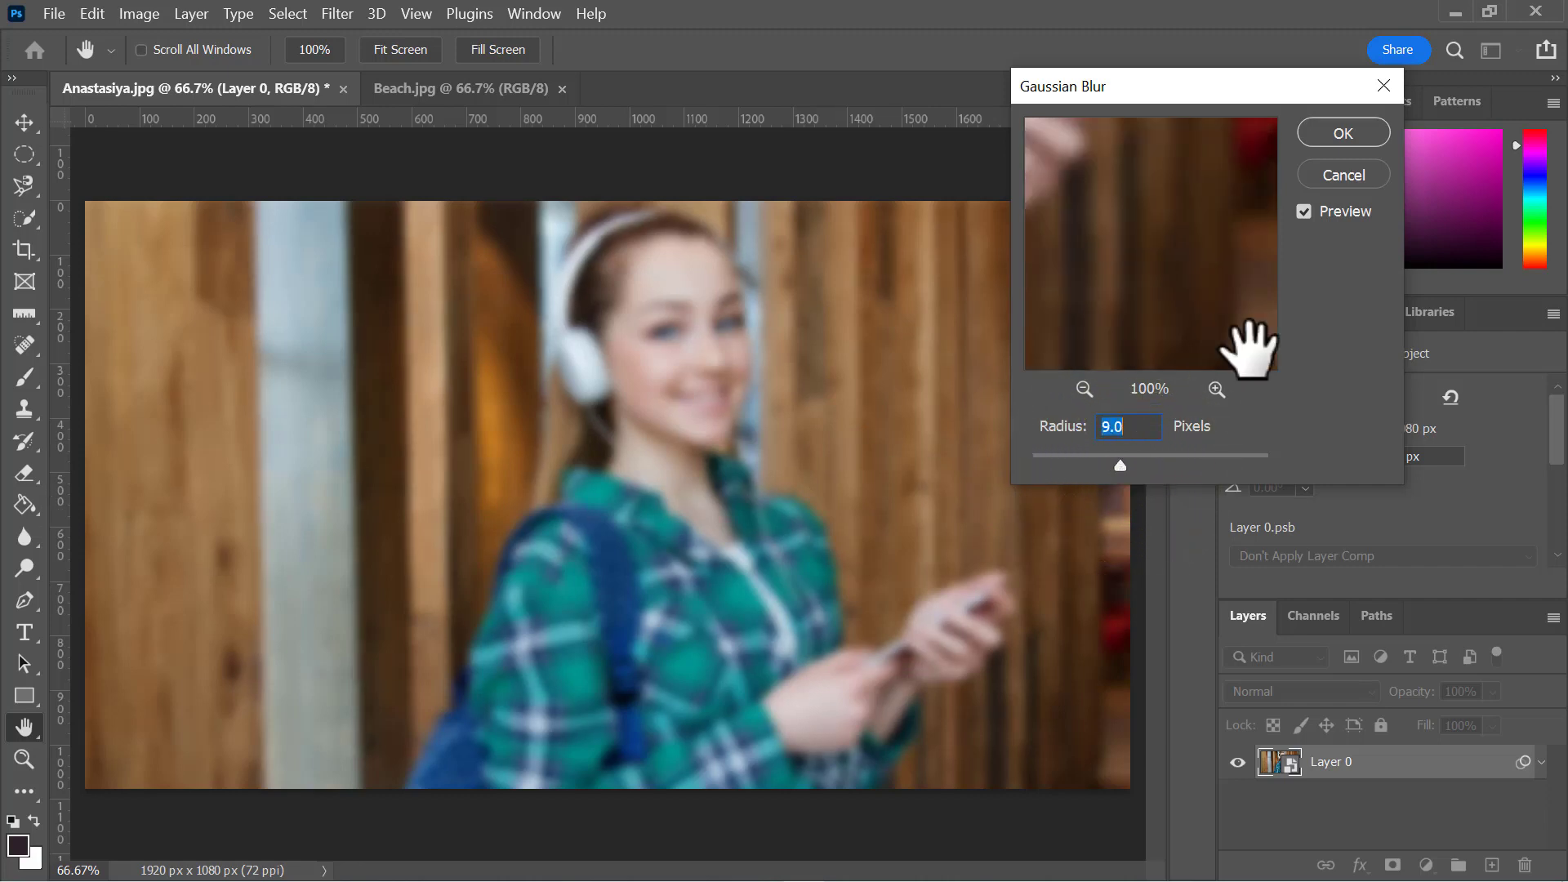
pyautogui.click(1312, 145)
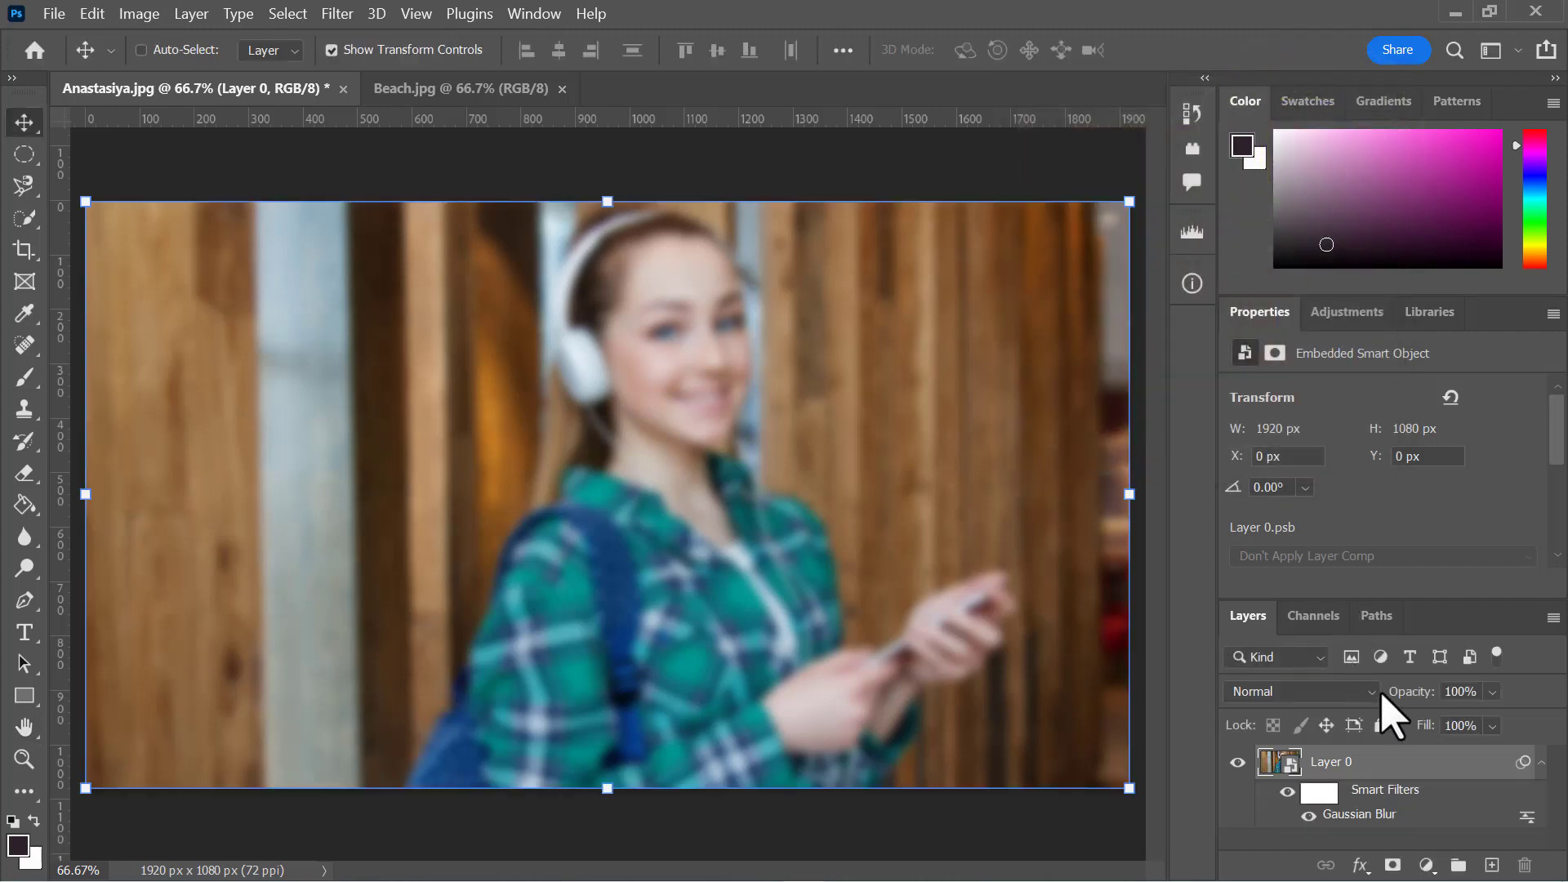
# Brush black on the smart filter mask over the woman's head to hide the blur, and brush white to restore it
pyautogui.click(1321, 792)
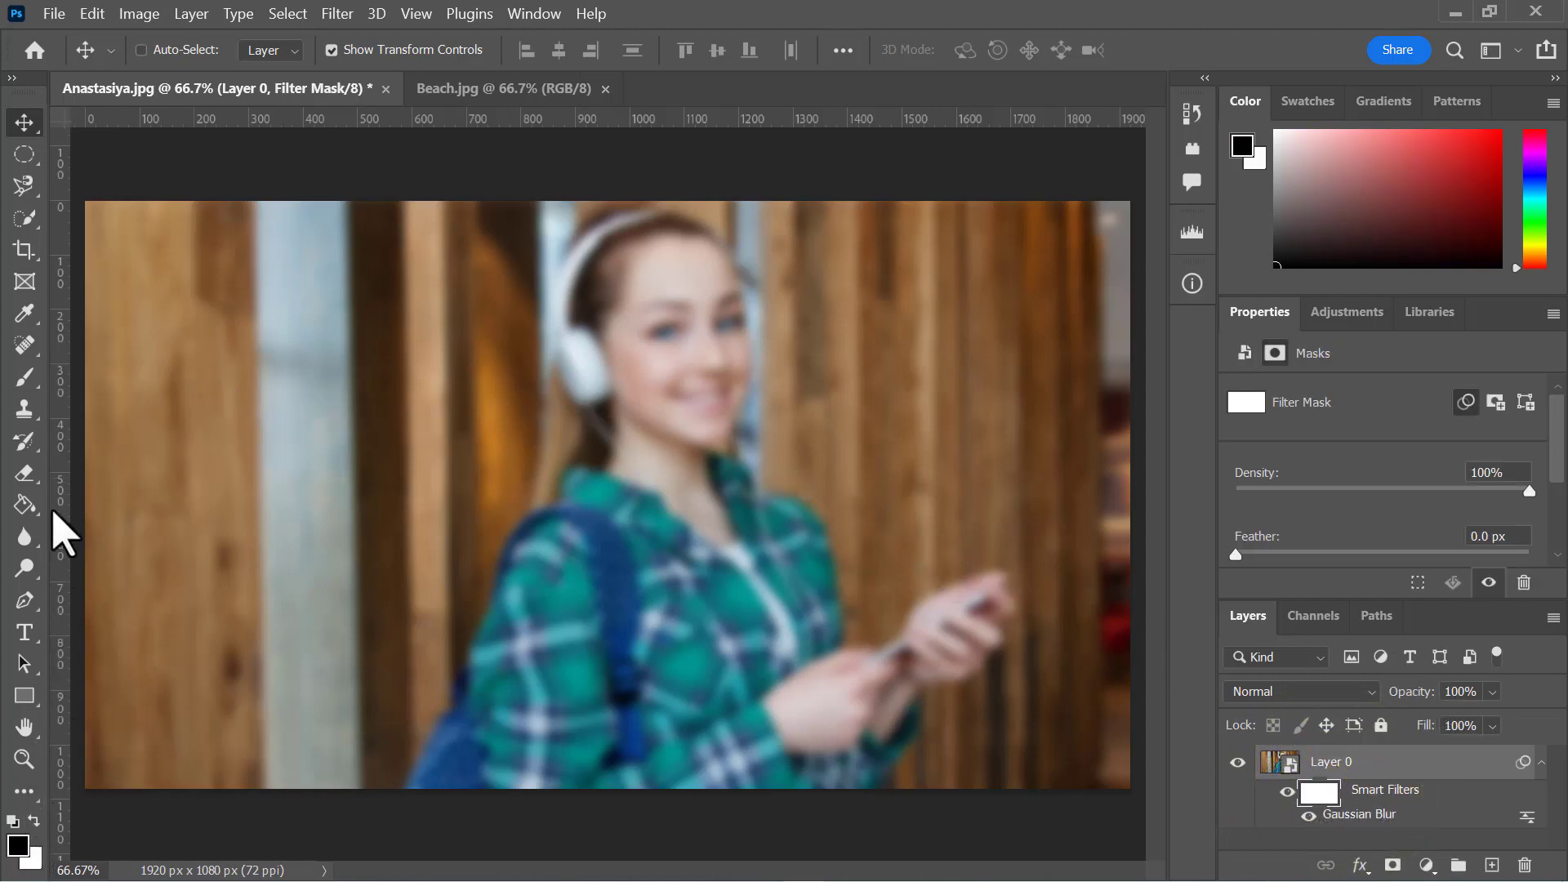
pyautogui.click(23, 384)
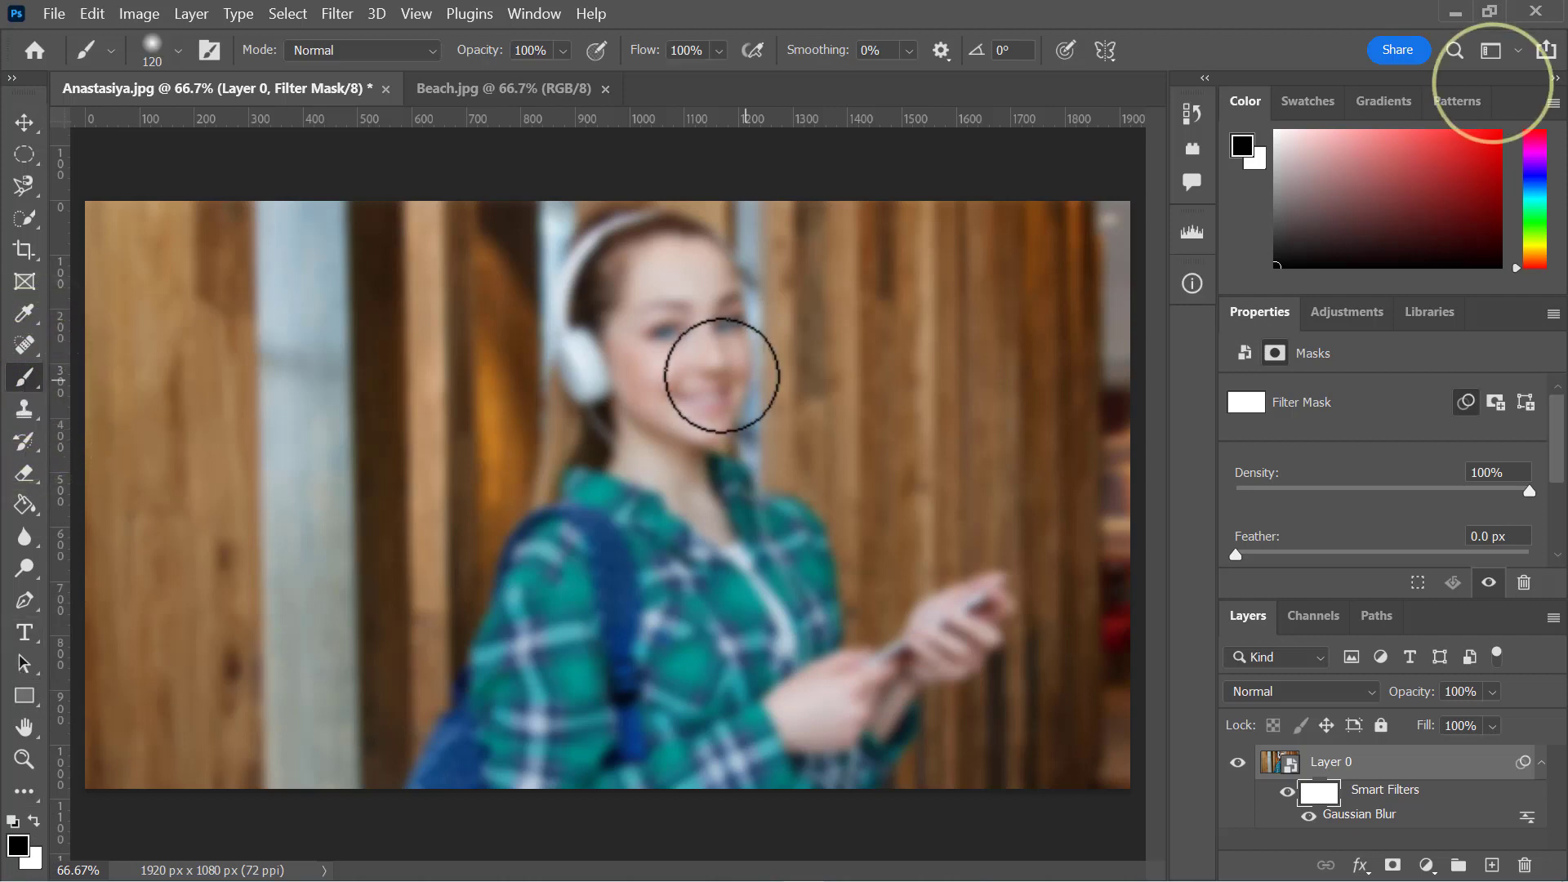
pyautogui.moveTo(646, 270)
pyautogui.mouseDown()
pyautogui.moveTo(648, 234)
pyautogui.moveTo(596, 260)
pyautogui.moveTo(582, 352)
pyautogui.mouseUp()
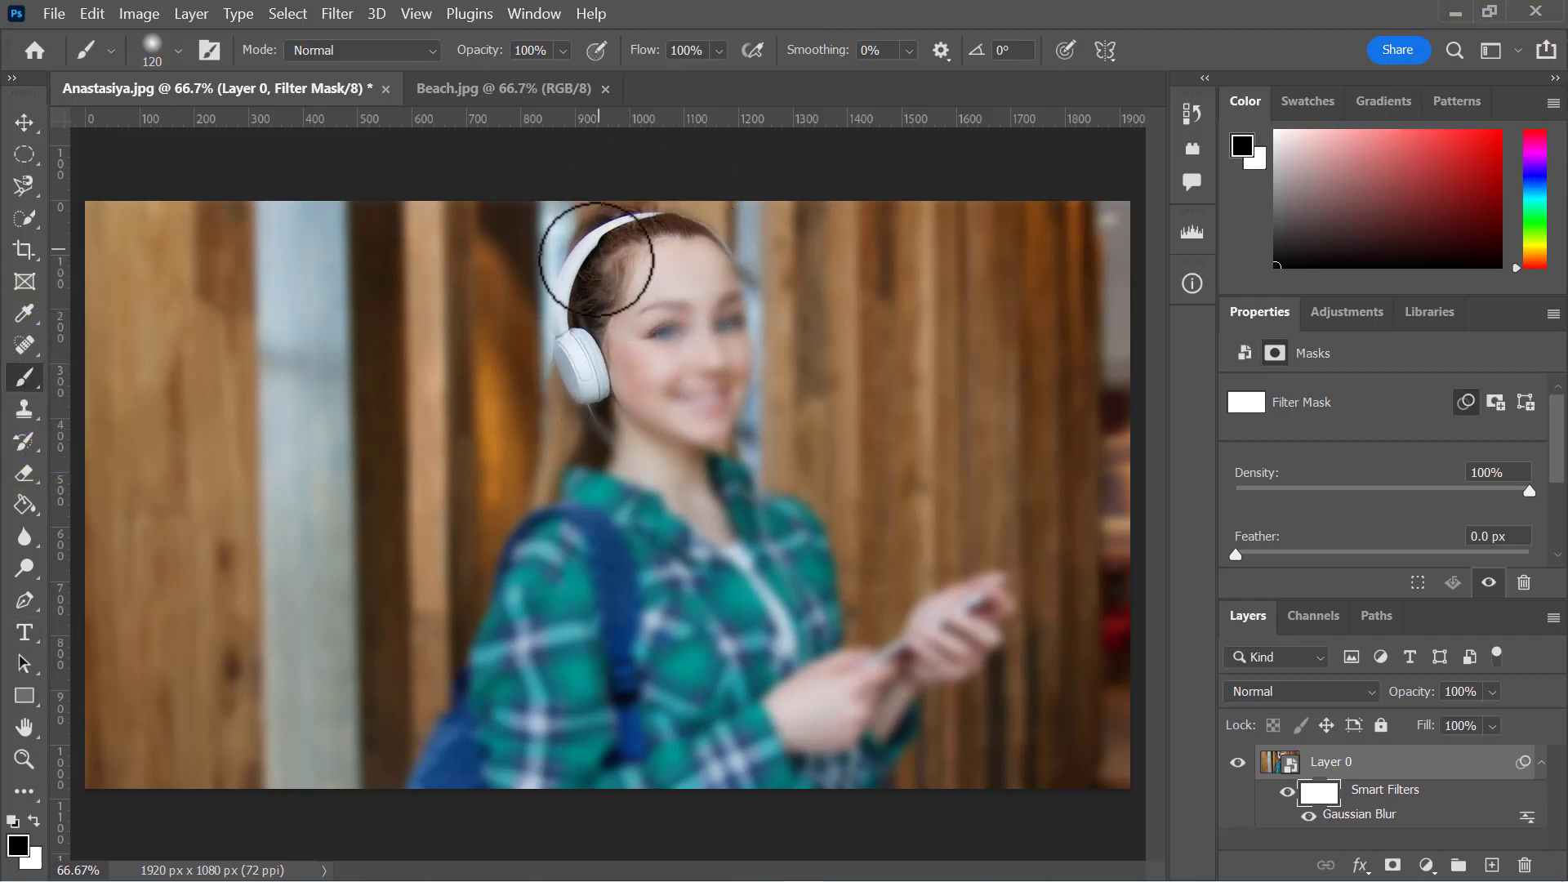
pyautogui.moveTo(721, 304)
pyautogui.mouseDown()
pyautogui.moveTo(717, 410)
pyautogui.moveTo(635, 367)
pyautogui.moveTo(671, 312)
pyautogui.moveTo(672, 375)
pyautogui.mouseUp()
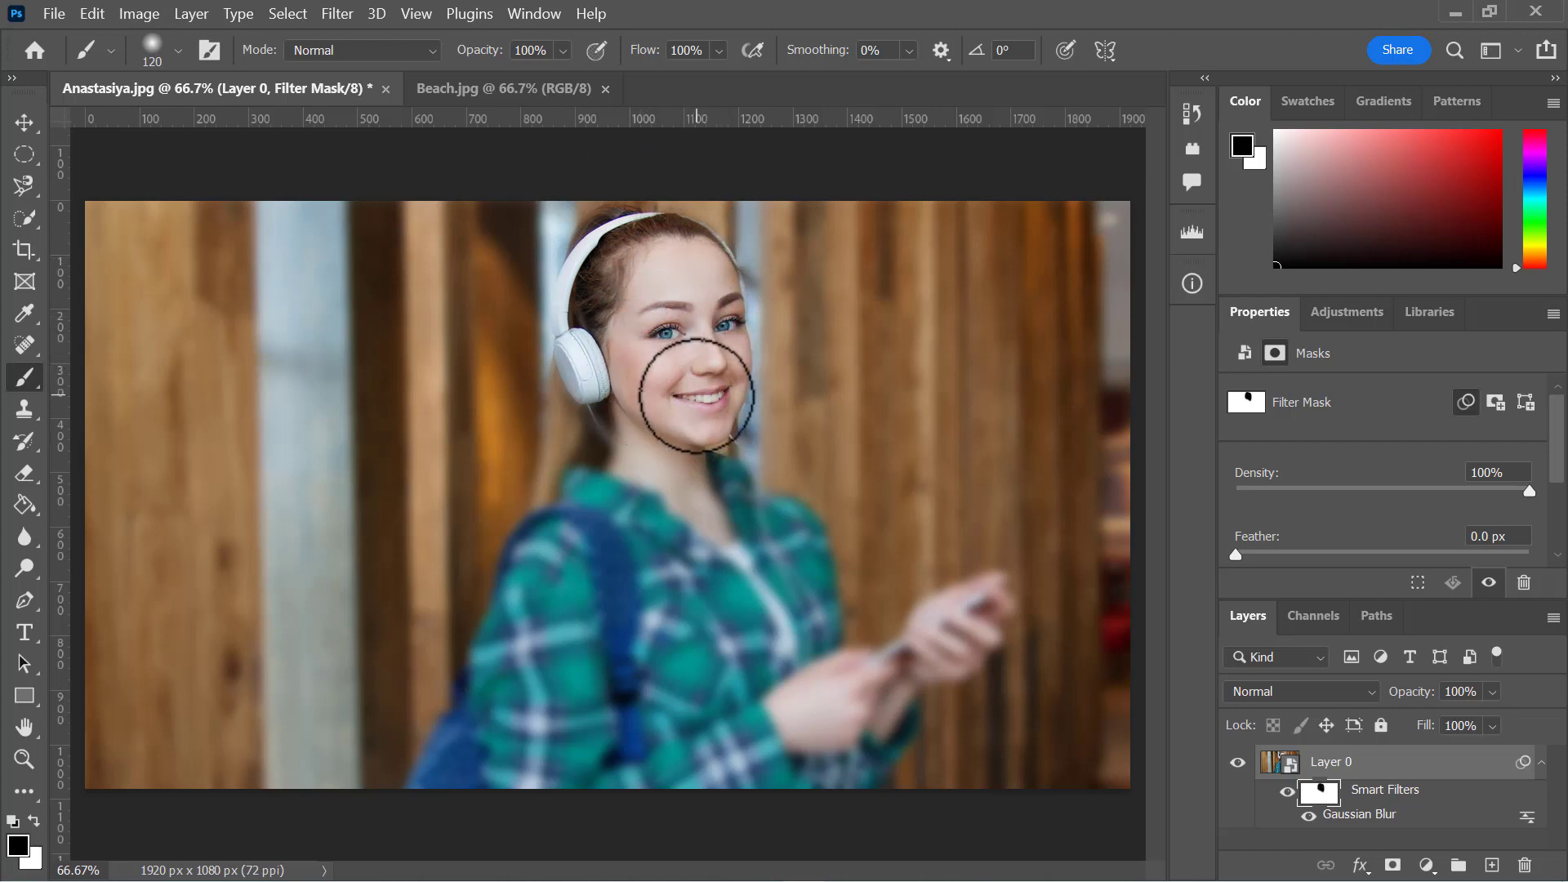
pyautogui.click(34, 820)
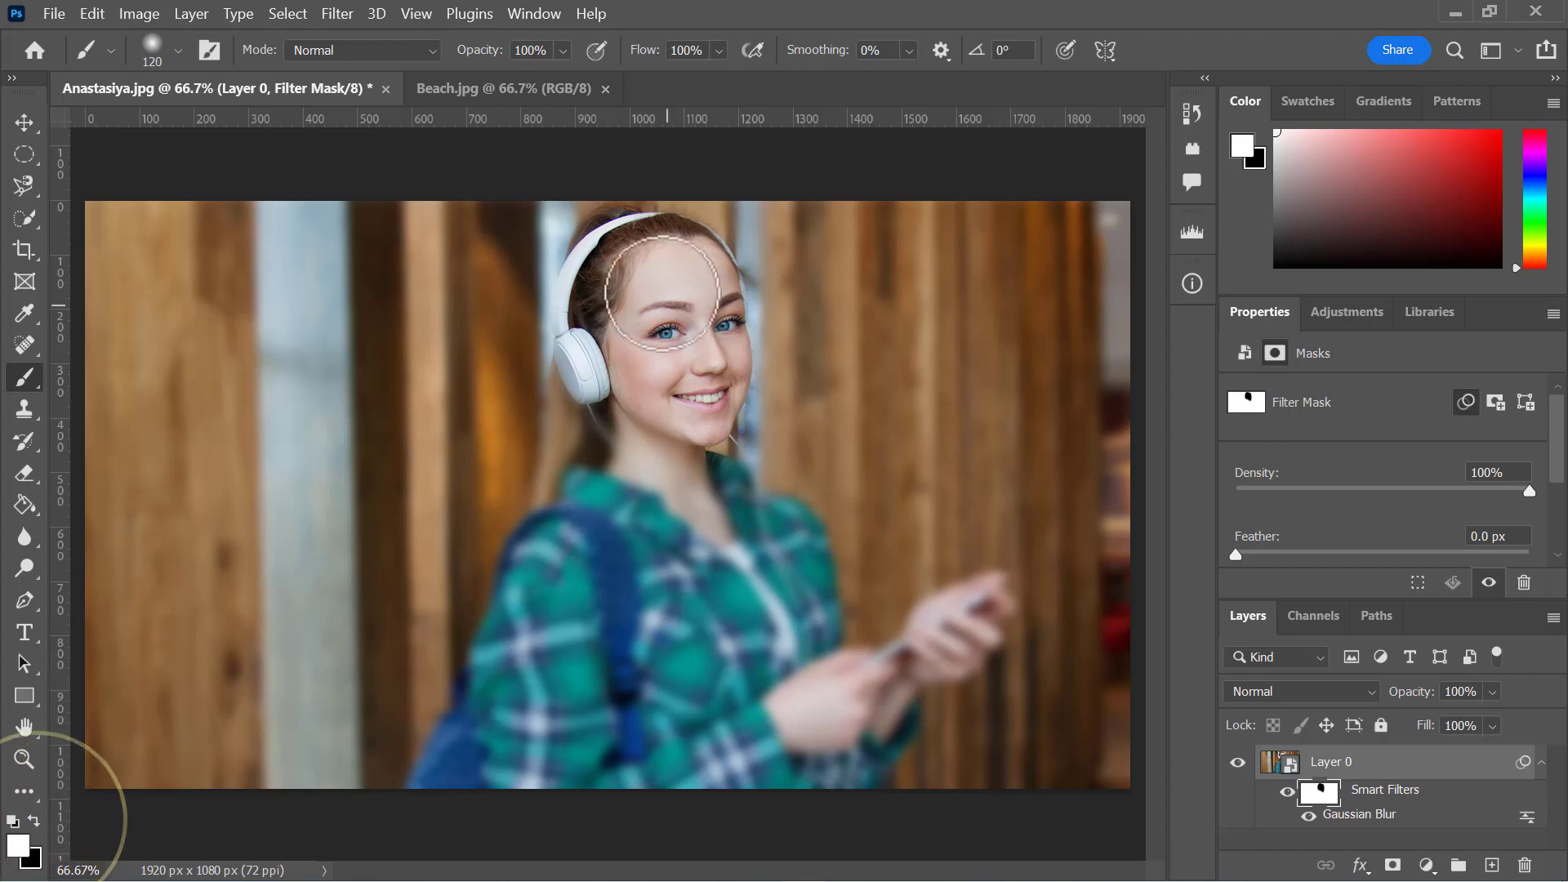
pyautogui.moveTo(662, 238)
pyautogui.mouseDown()
pyautogui.moveTo(666, 408)
pyautogui.moveTo(641, 171)
pyautogui.moveTo(656, 298)
pyautogui.mouseUp()
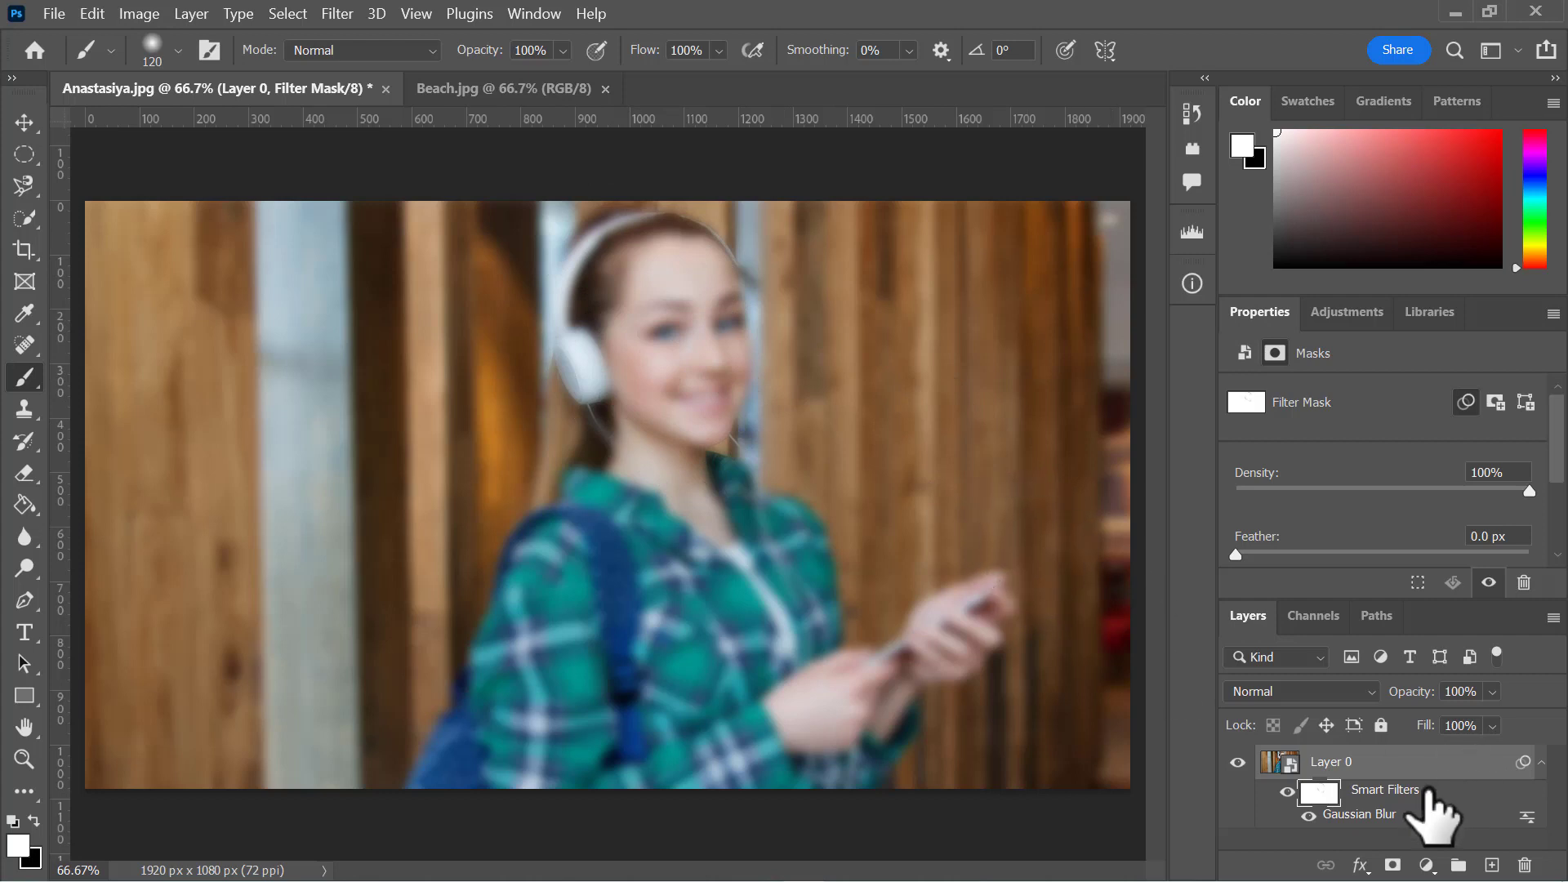
# Set the Gaussian Blur filter's blending options to 98% opacity and Overlay mode
pyautogui.doubleClick(1526, 816)
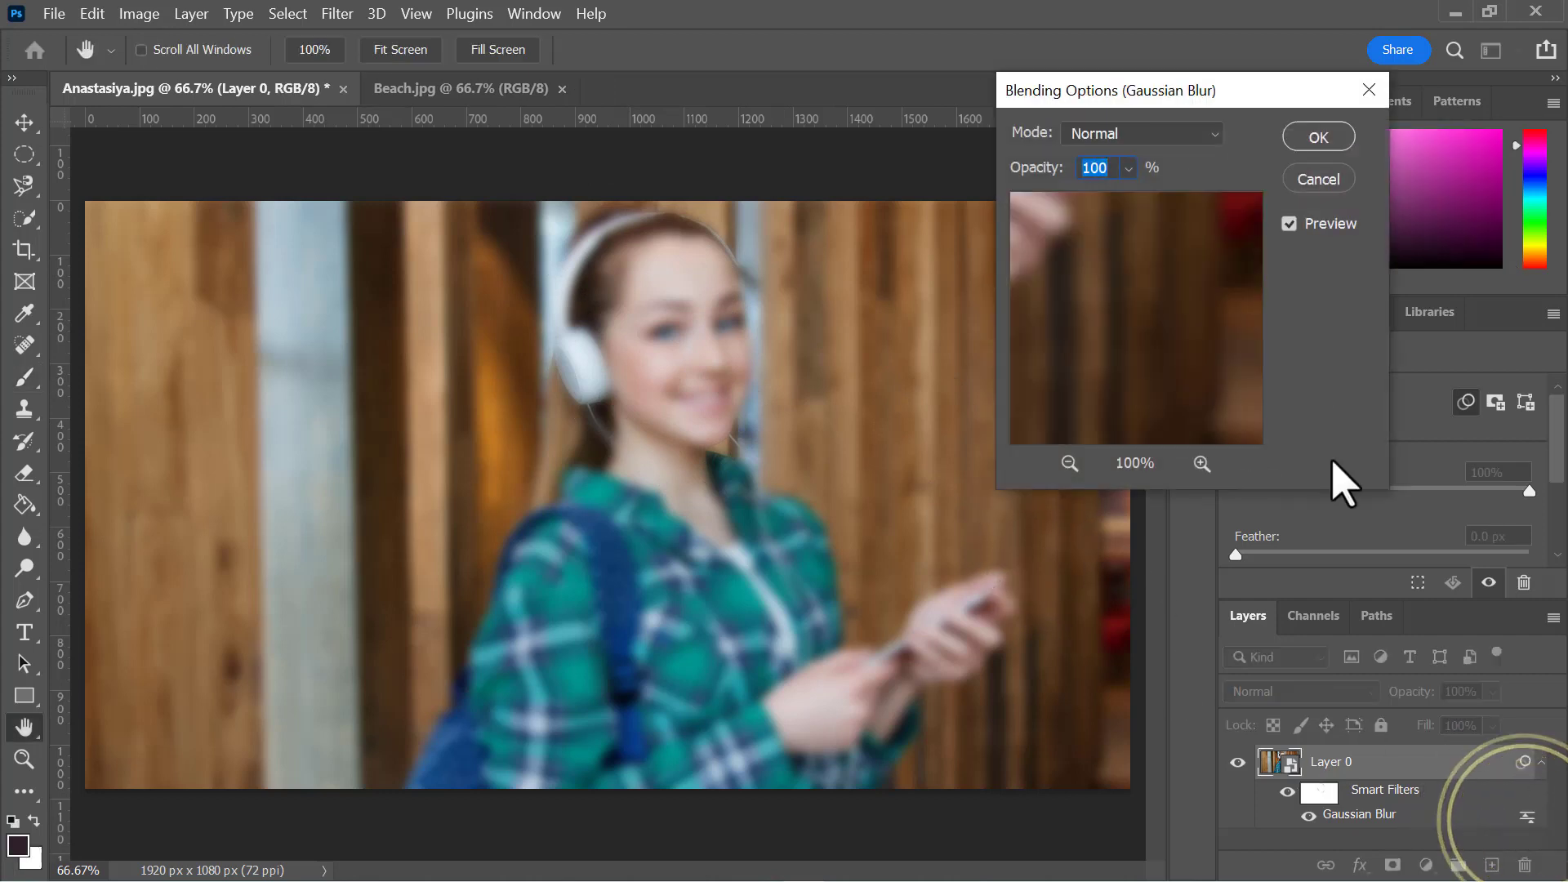
pyautogui.click(1129, 169)
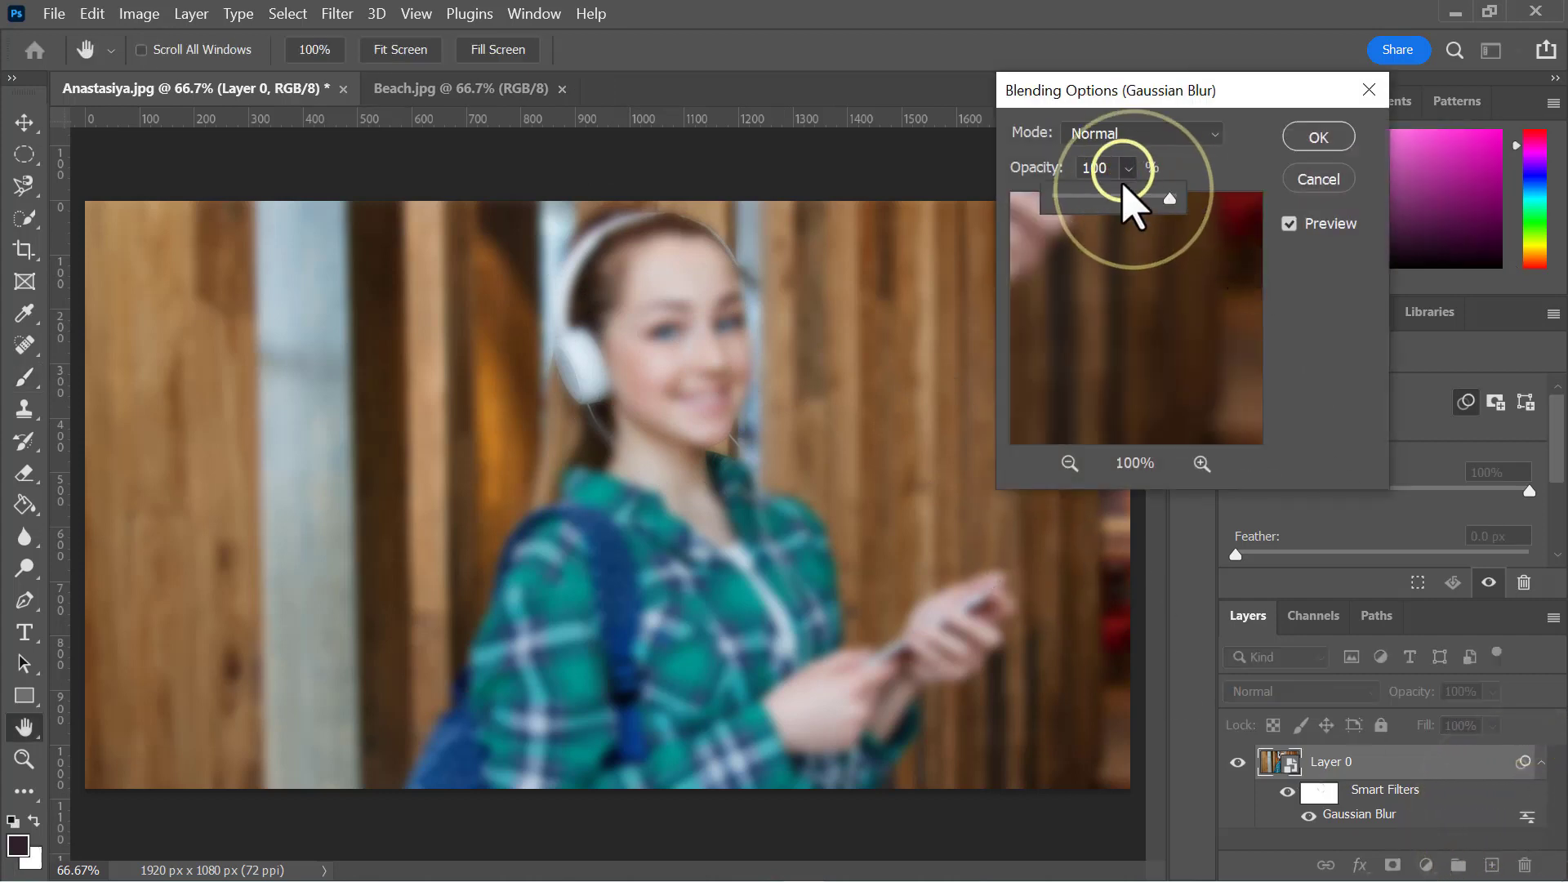
pyautogui.moveTo(1168, 200)
pyautogui.mouseDown()
pyautogui.moveTo(1128, 200)
pyautogui.moveTo(1144, 216)
pyautogui.moveTo(1155, 193)
pyautogui.mouseUp()
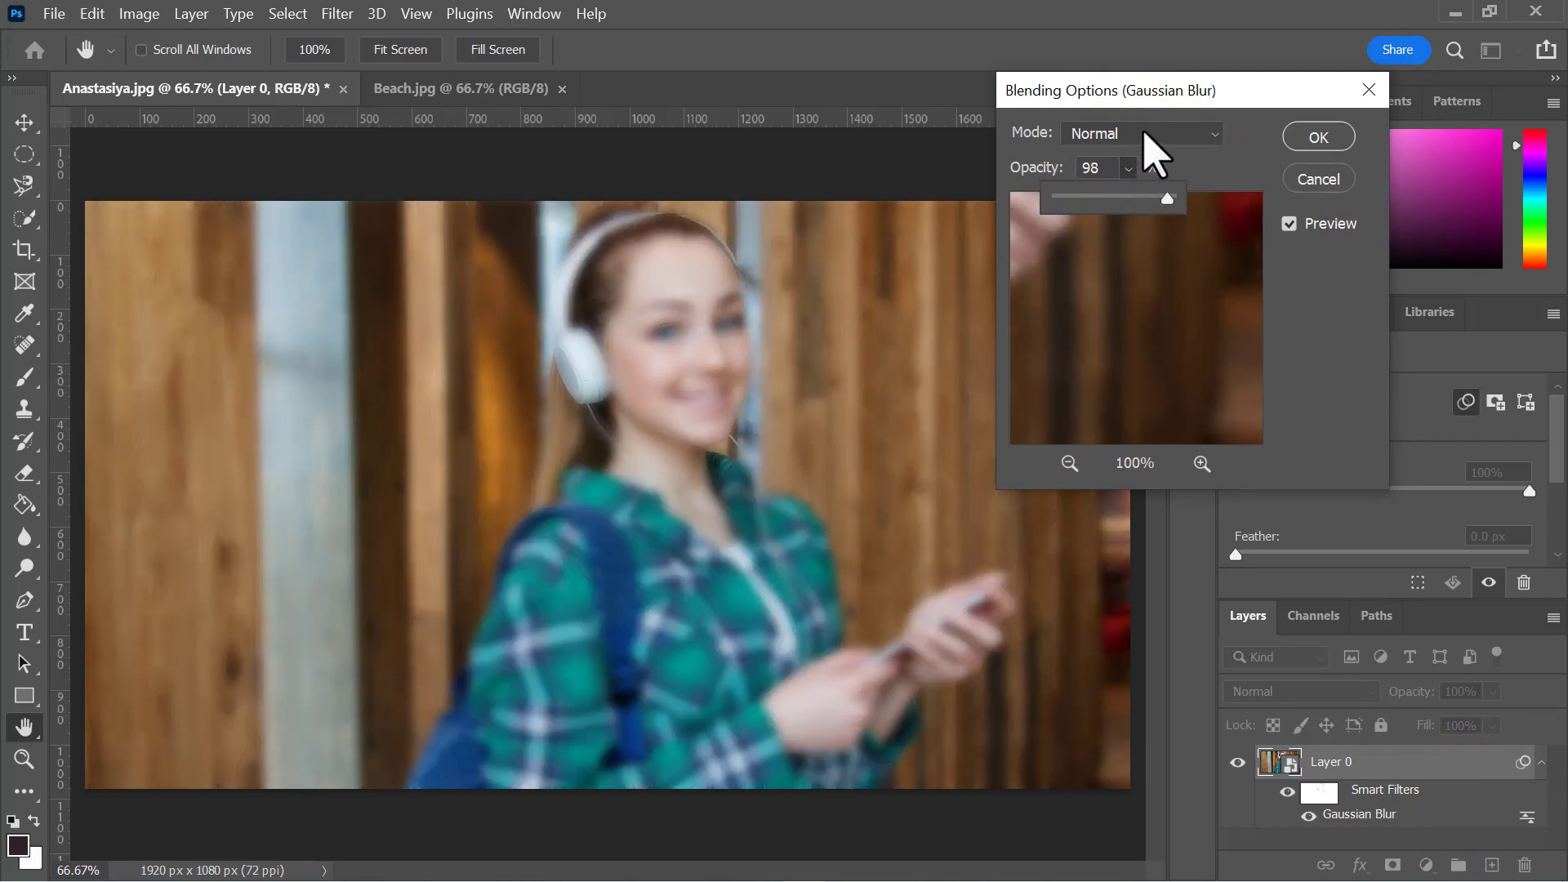
pyautogui.click(1168, 135)
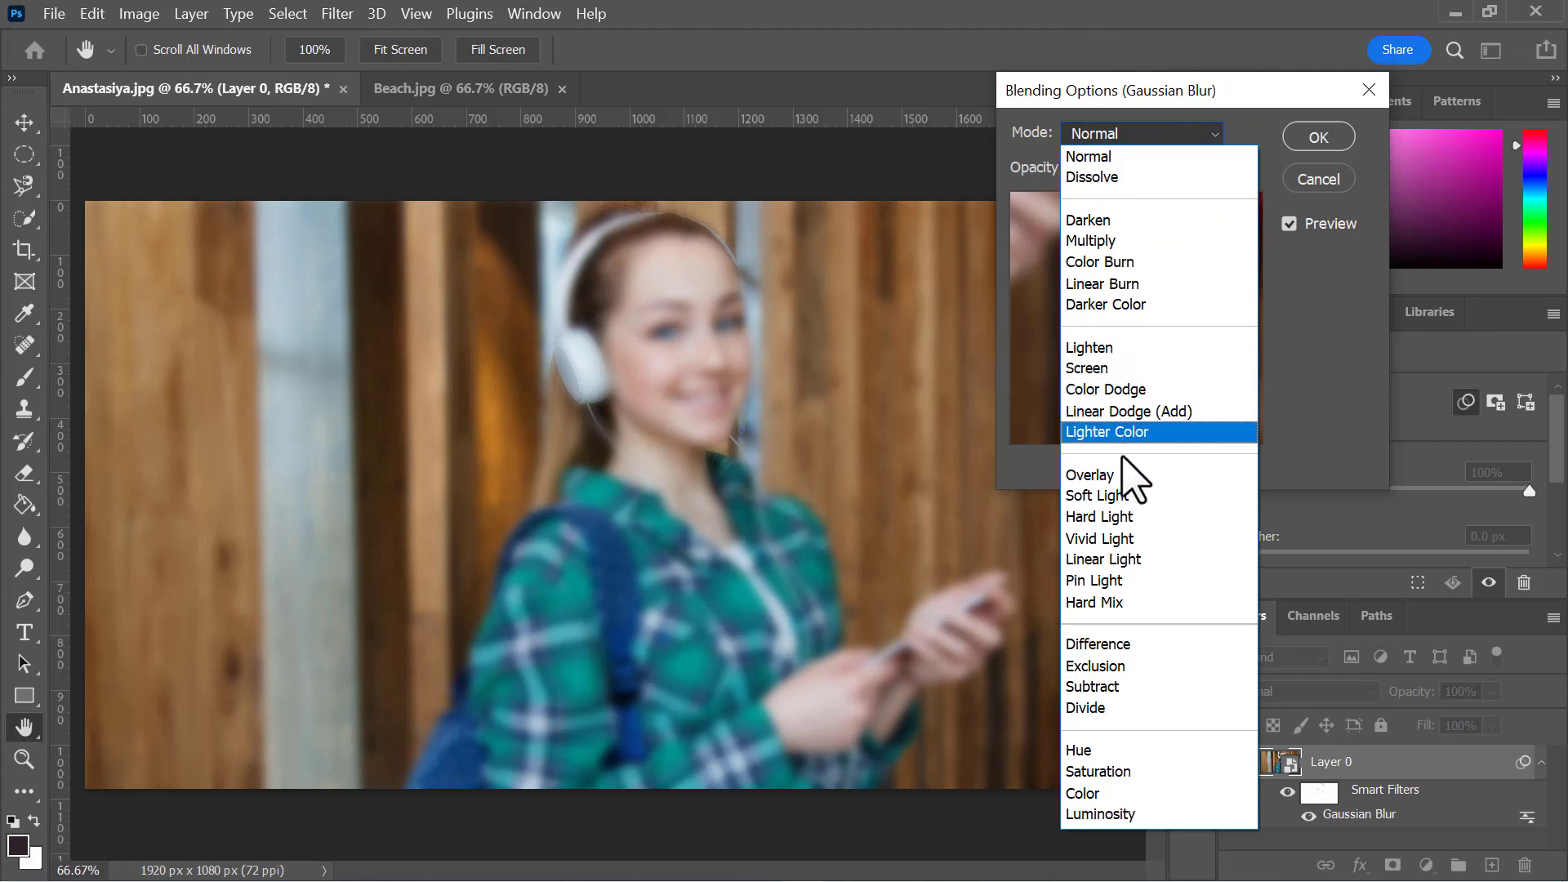
pyautogui.click(1127, 475)
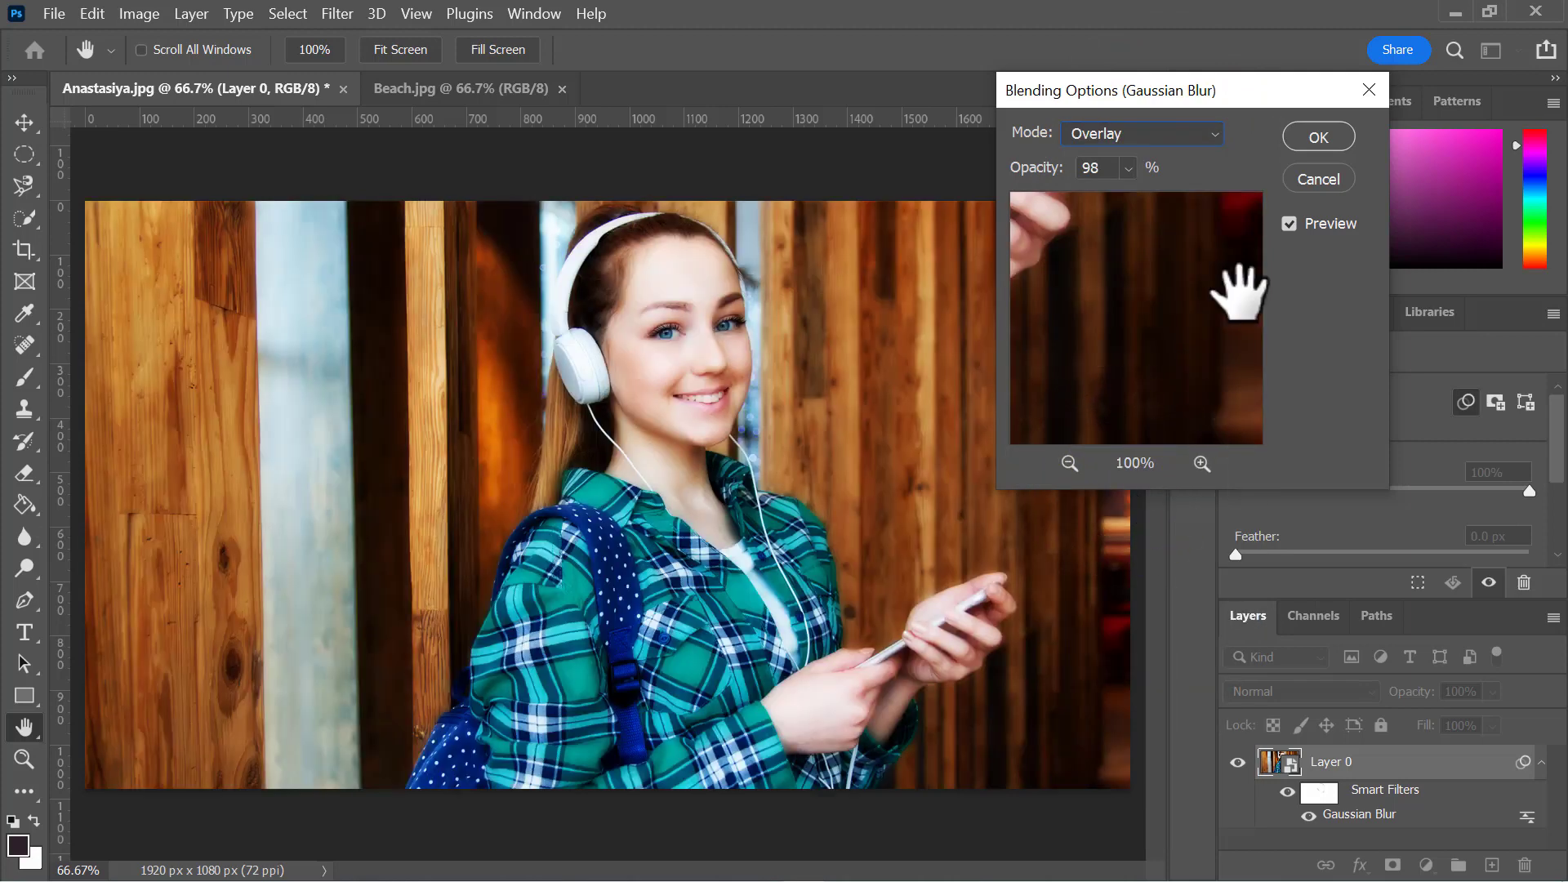
# Try the Soft Light, Hard Light, Darken, Multiply and Color Burn modes for the blur filter, and cancel the blending options
pyautogui.click(1217, 135)
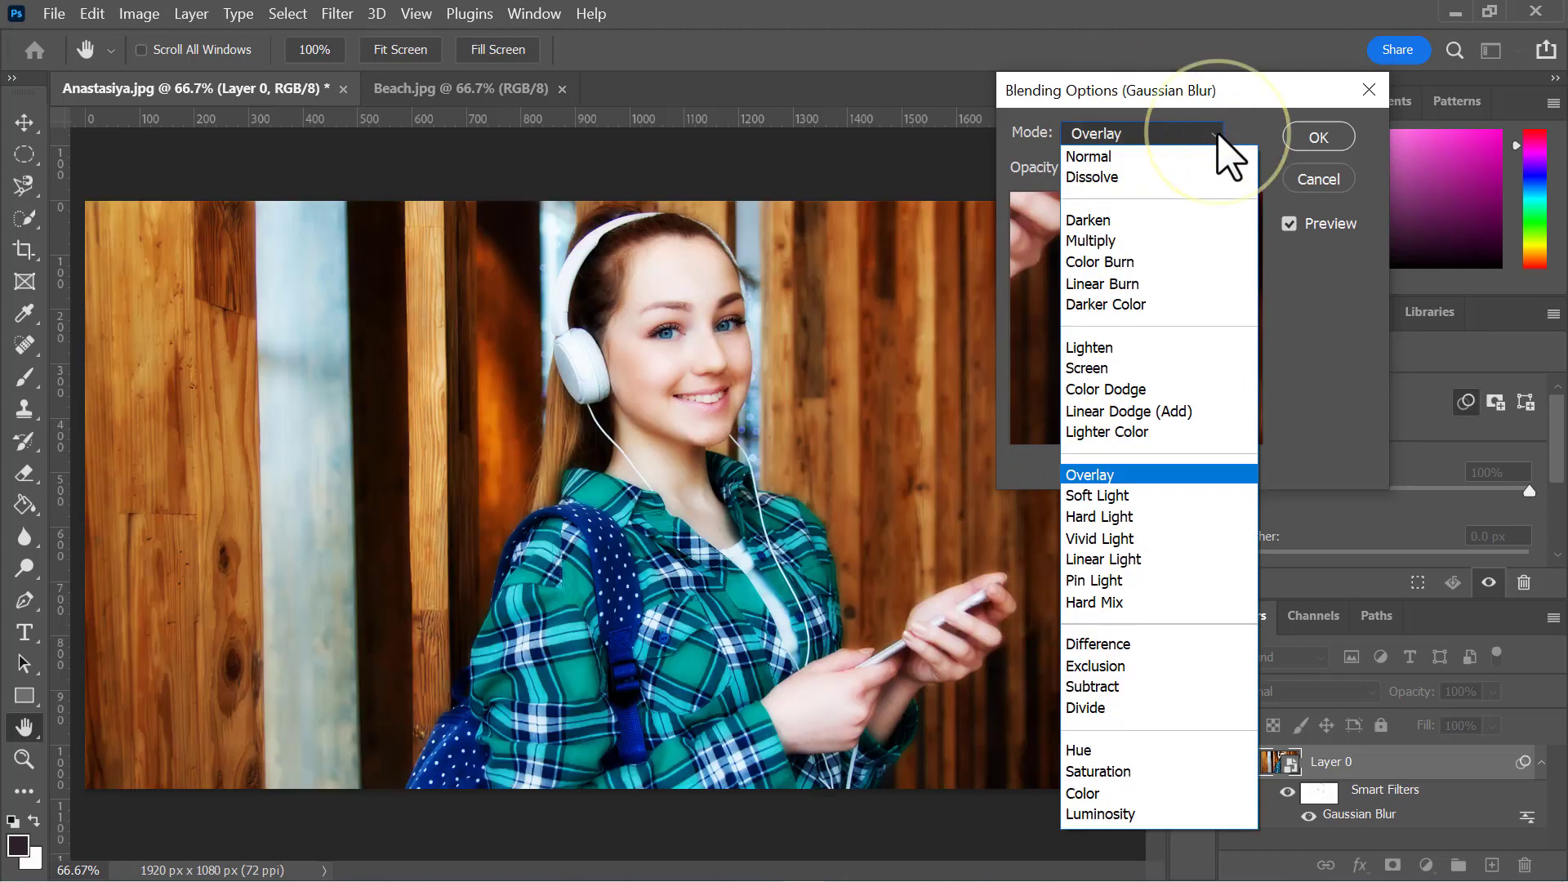
pyautogui.click(1136, 494)
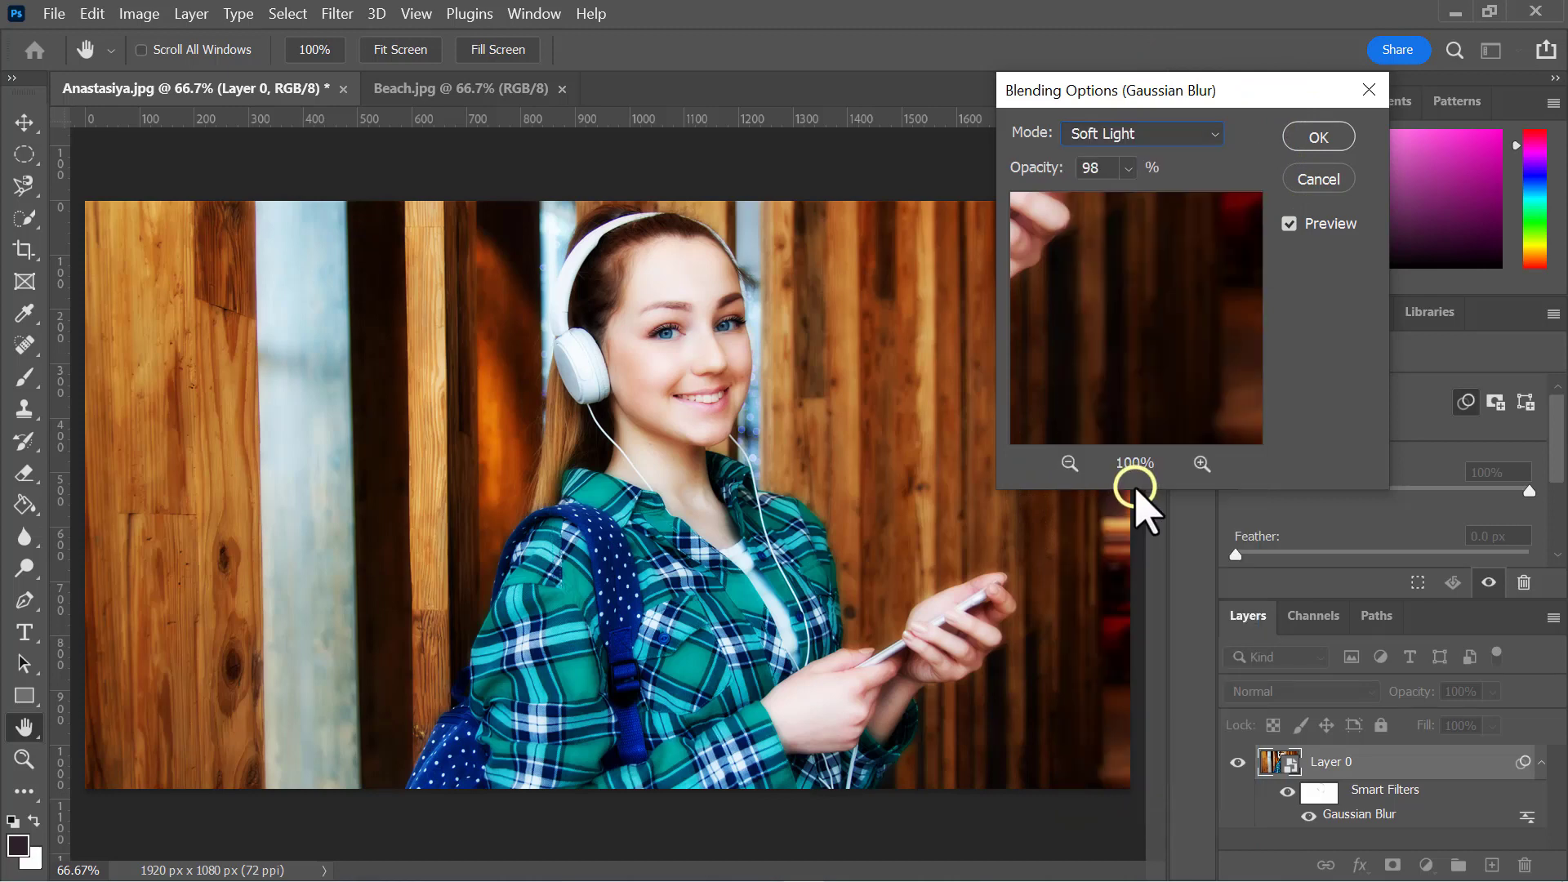
pyautogui.click(1213, 137)
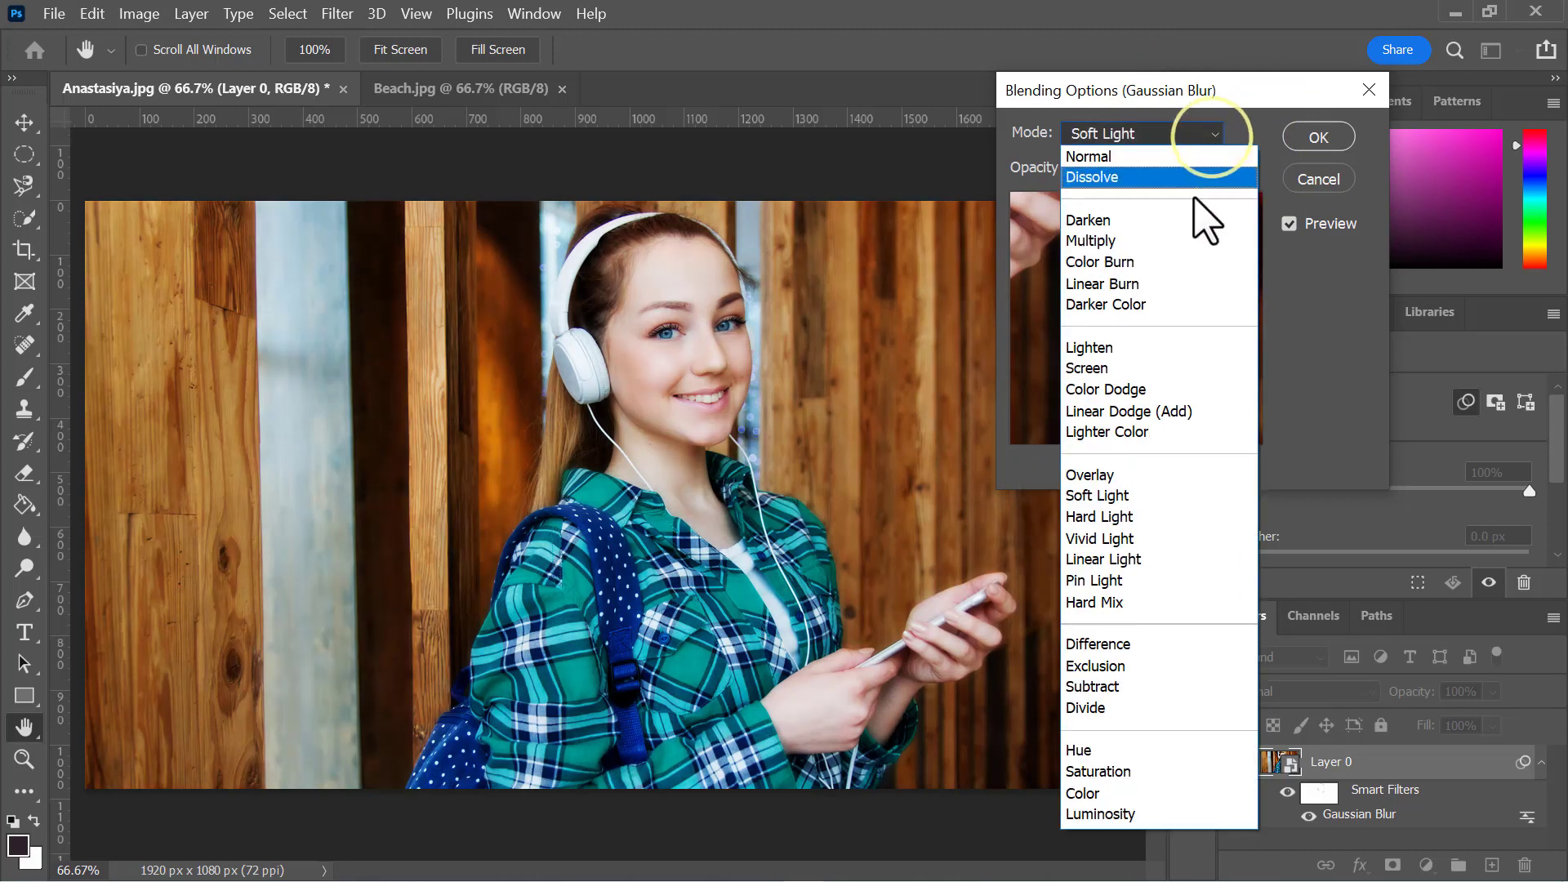
pyautogui.click(1142, 516)
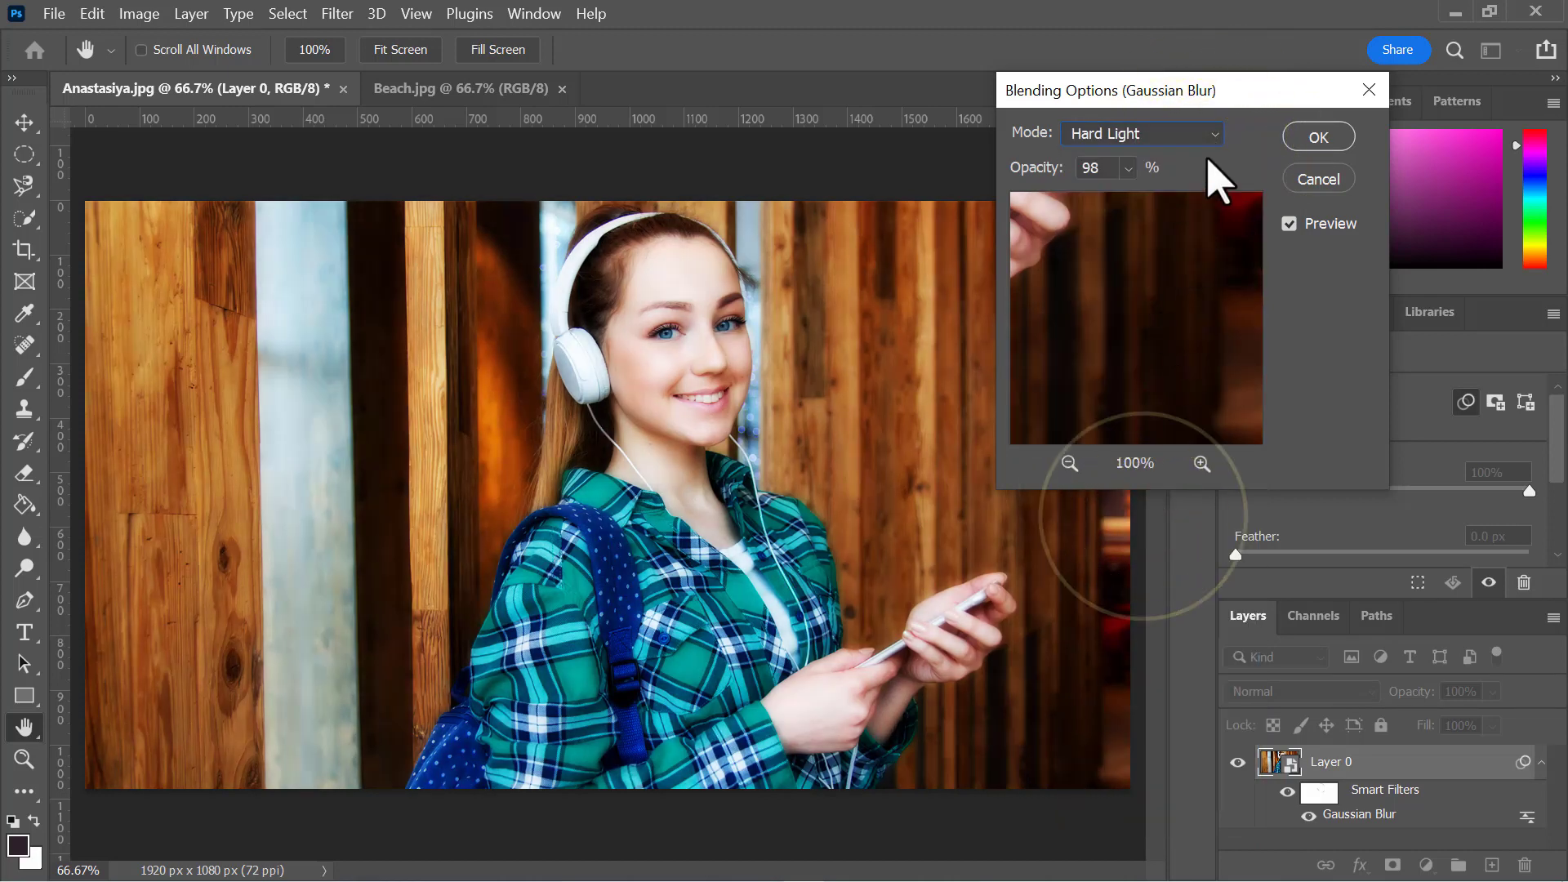
pyautogui.click(1214, 133)
pyautogui.click(1119, 220)
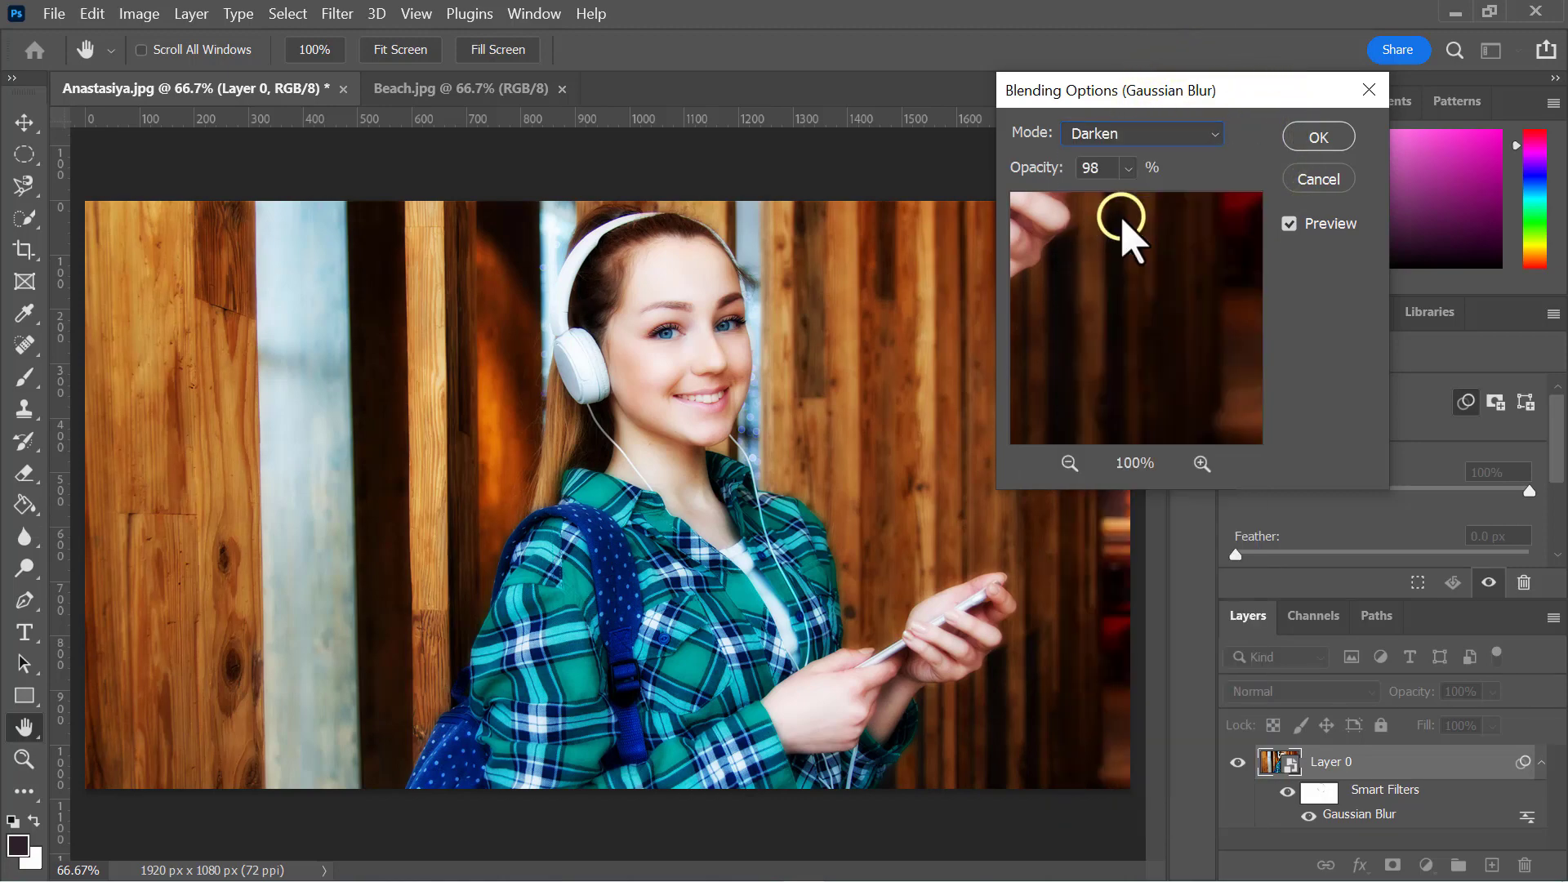
pyautogui.click(1205, 133)
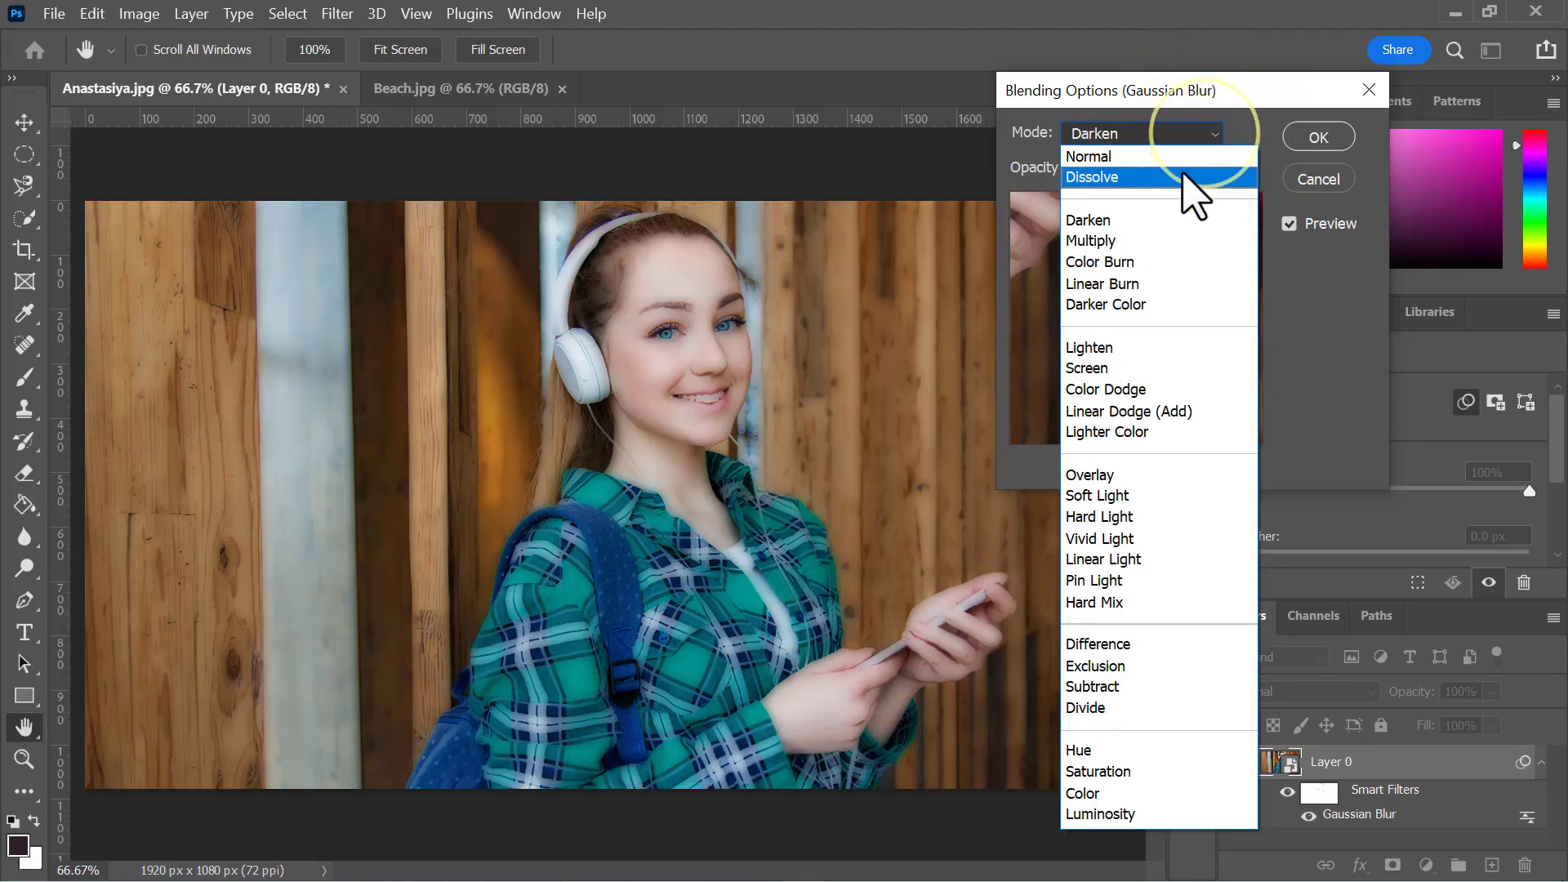
pyautogui.click(1134, 242)
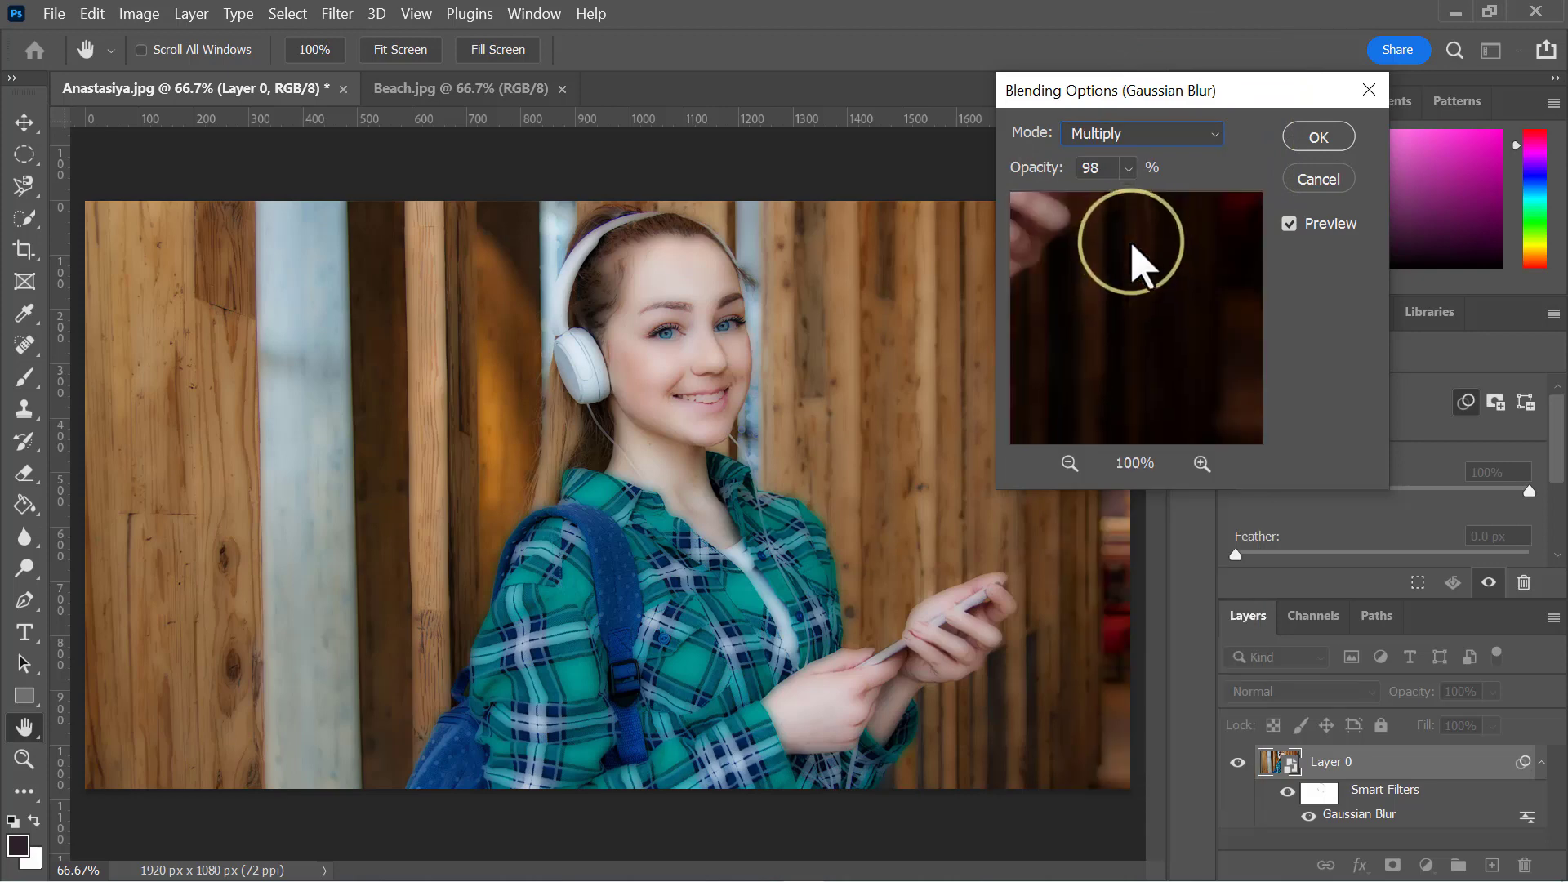
pyautogui.click(1198, 137)
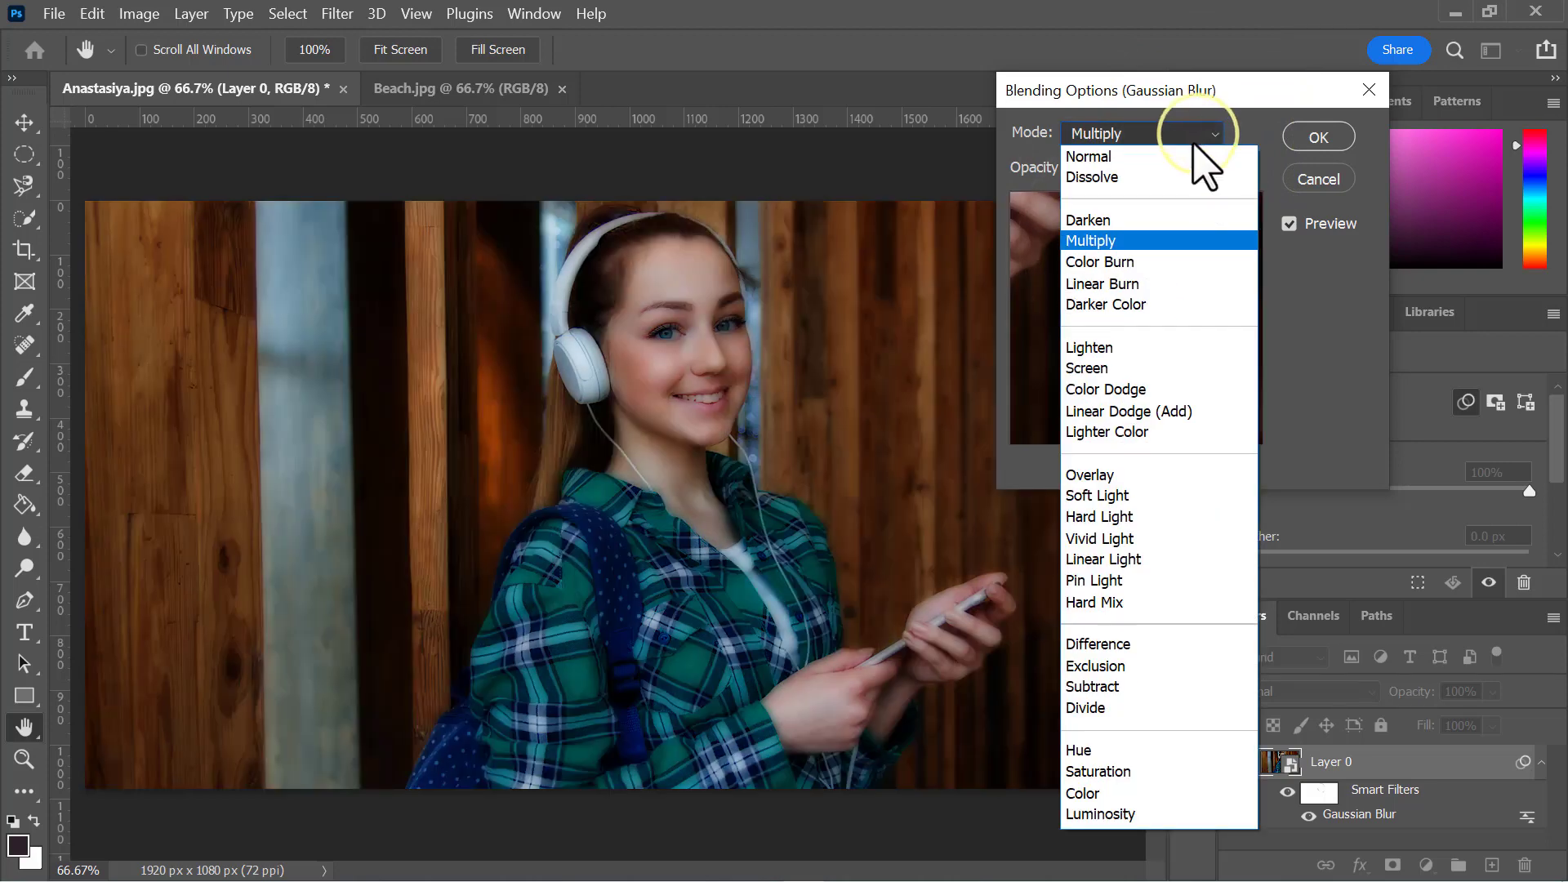
pyautogui.click(1131, 261)
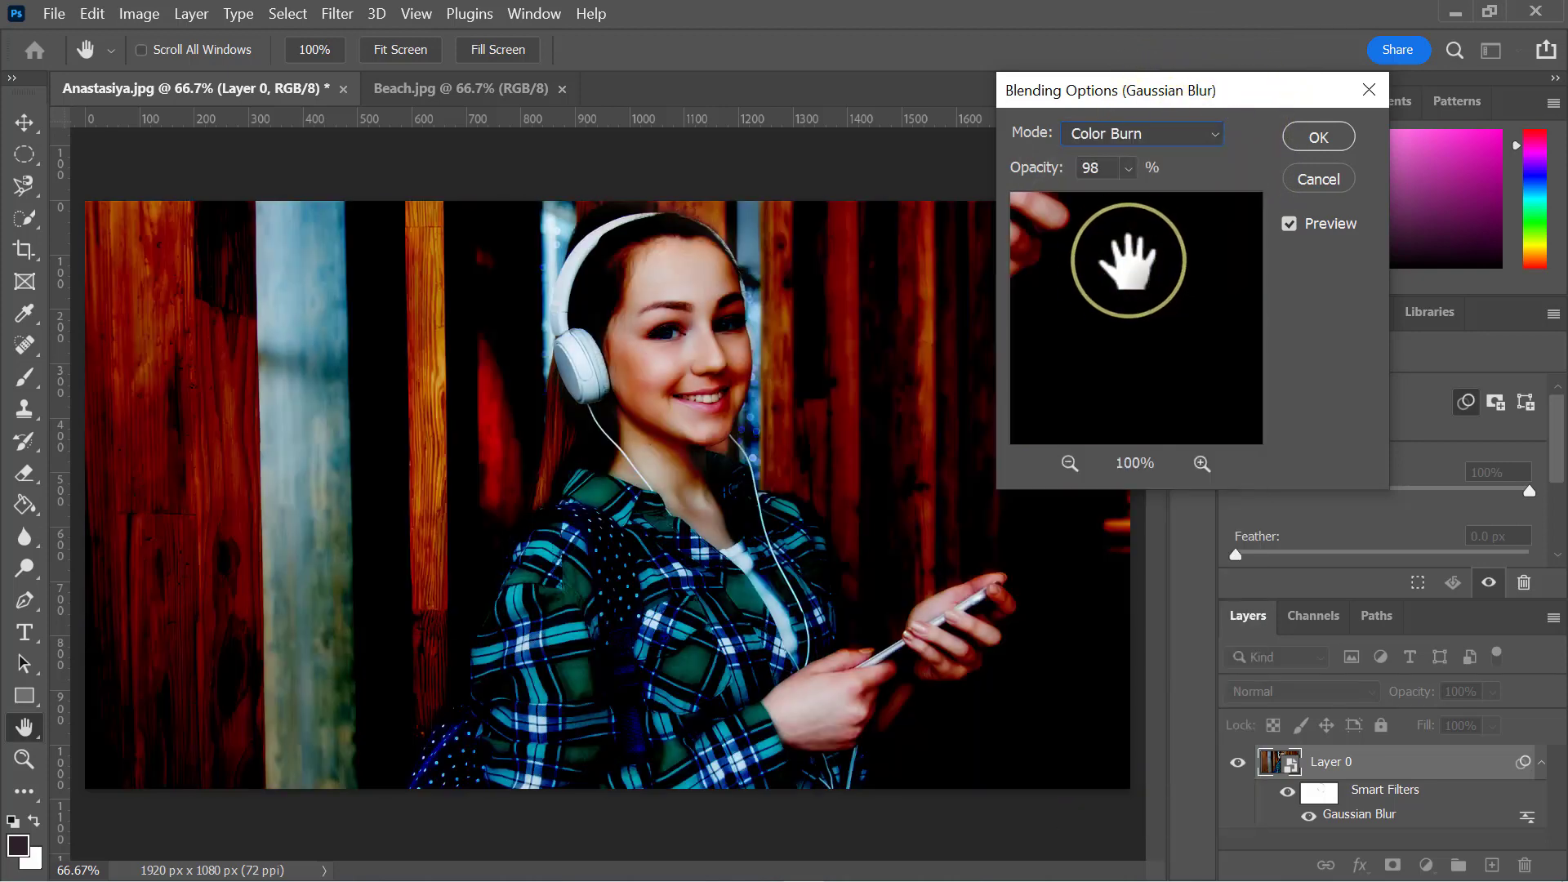
pyautogui.click(1300, 176)
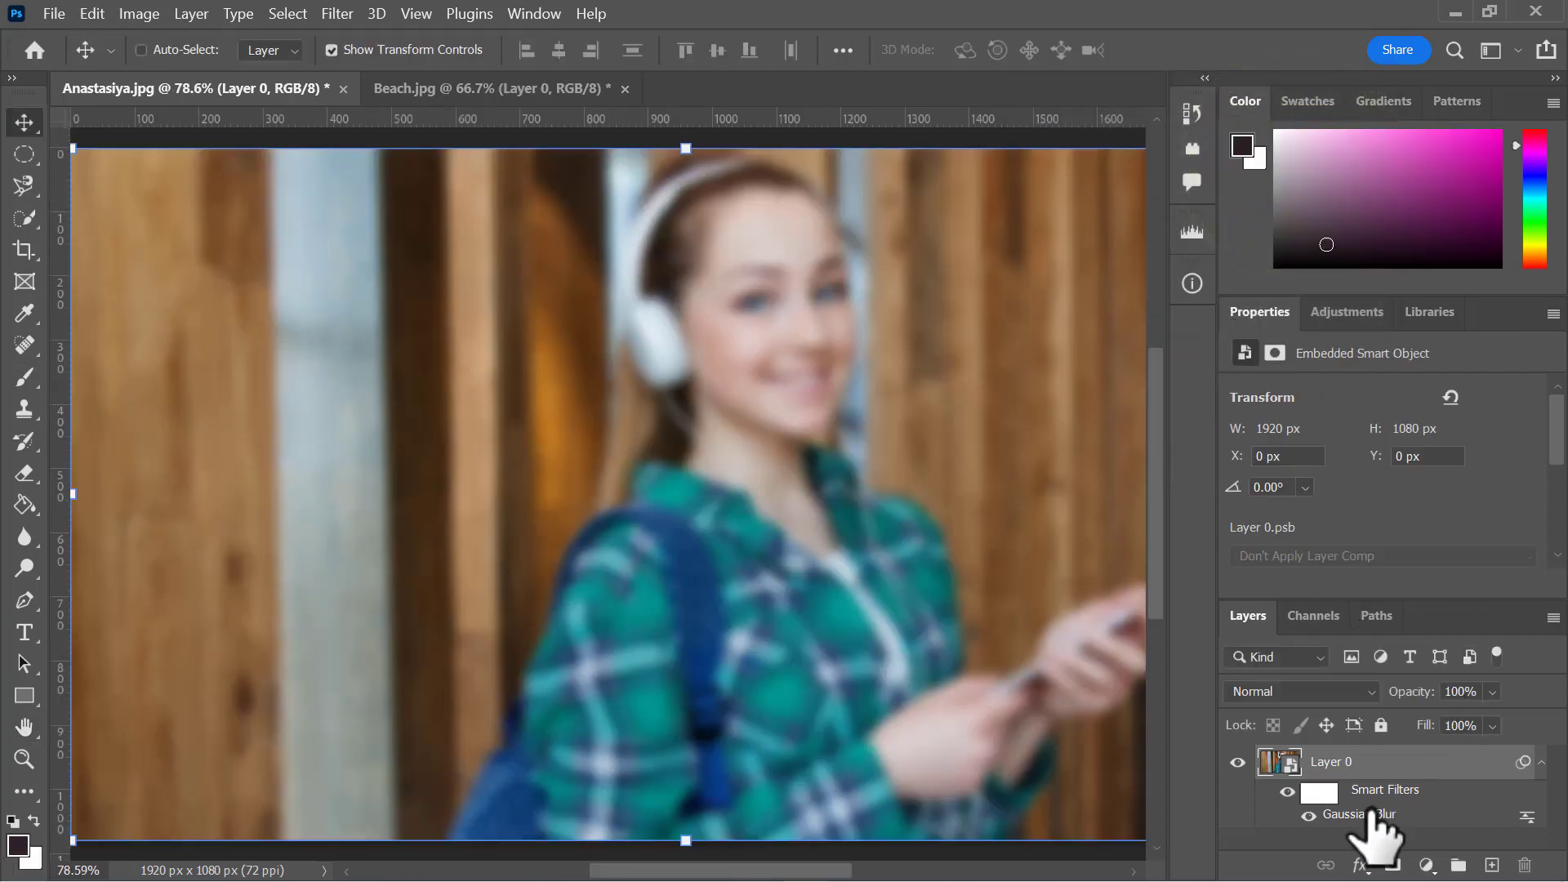
# Reopen the Gaussian Blur smart filter's settings and reduce its radius to 3.4 pixels
pyautogui.doubleClick(1373, 814)
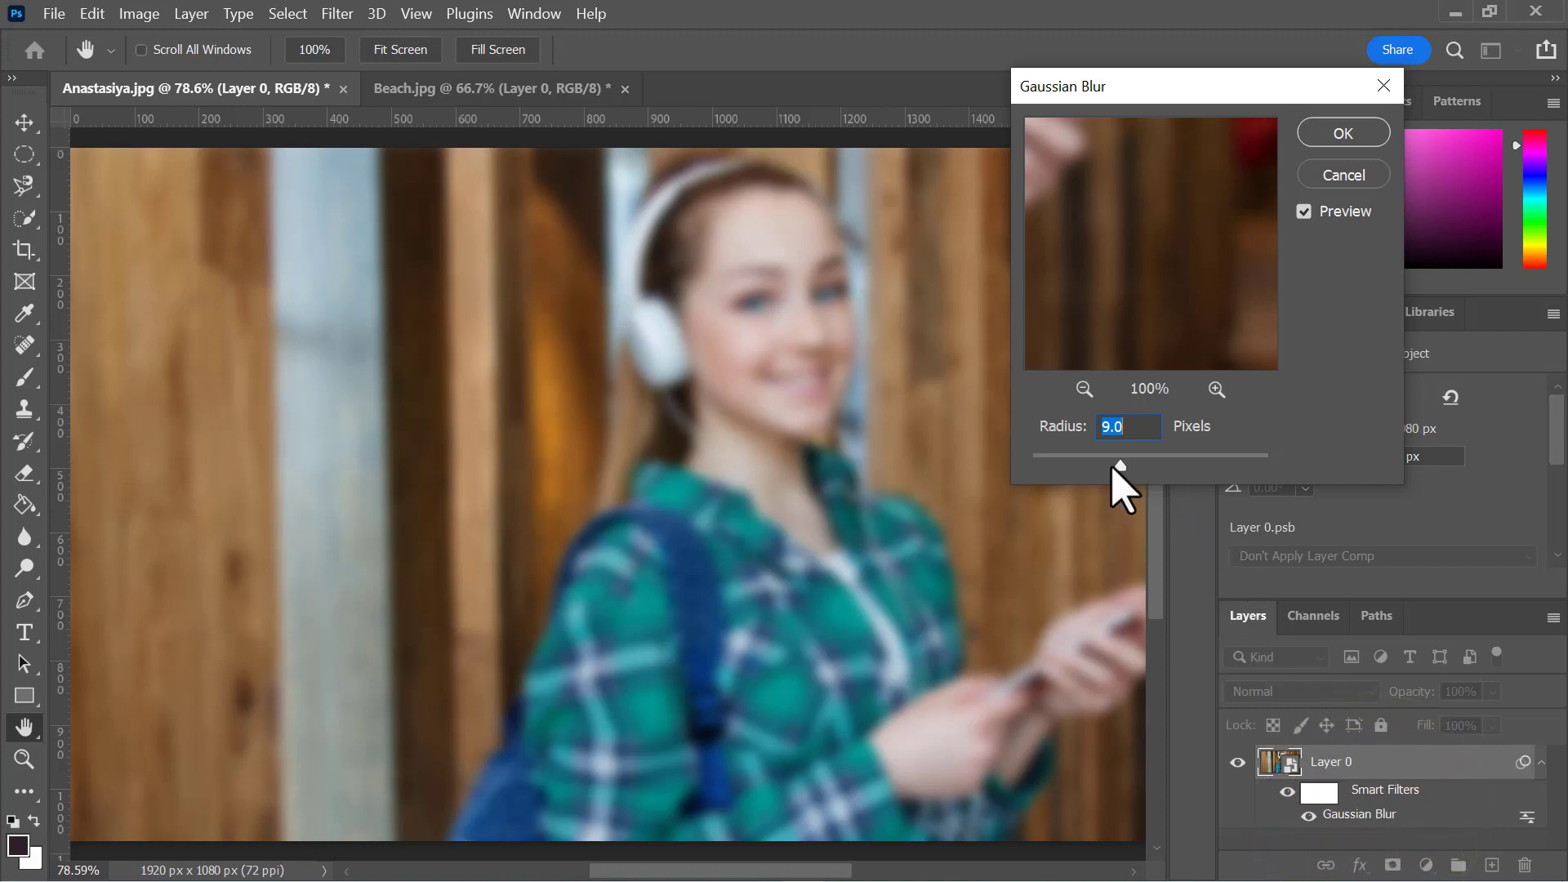
pyautogui.moveTo(1117, 465); pyautogui.dragTo(1076, 465)
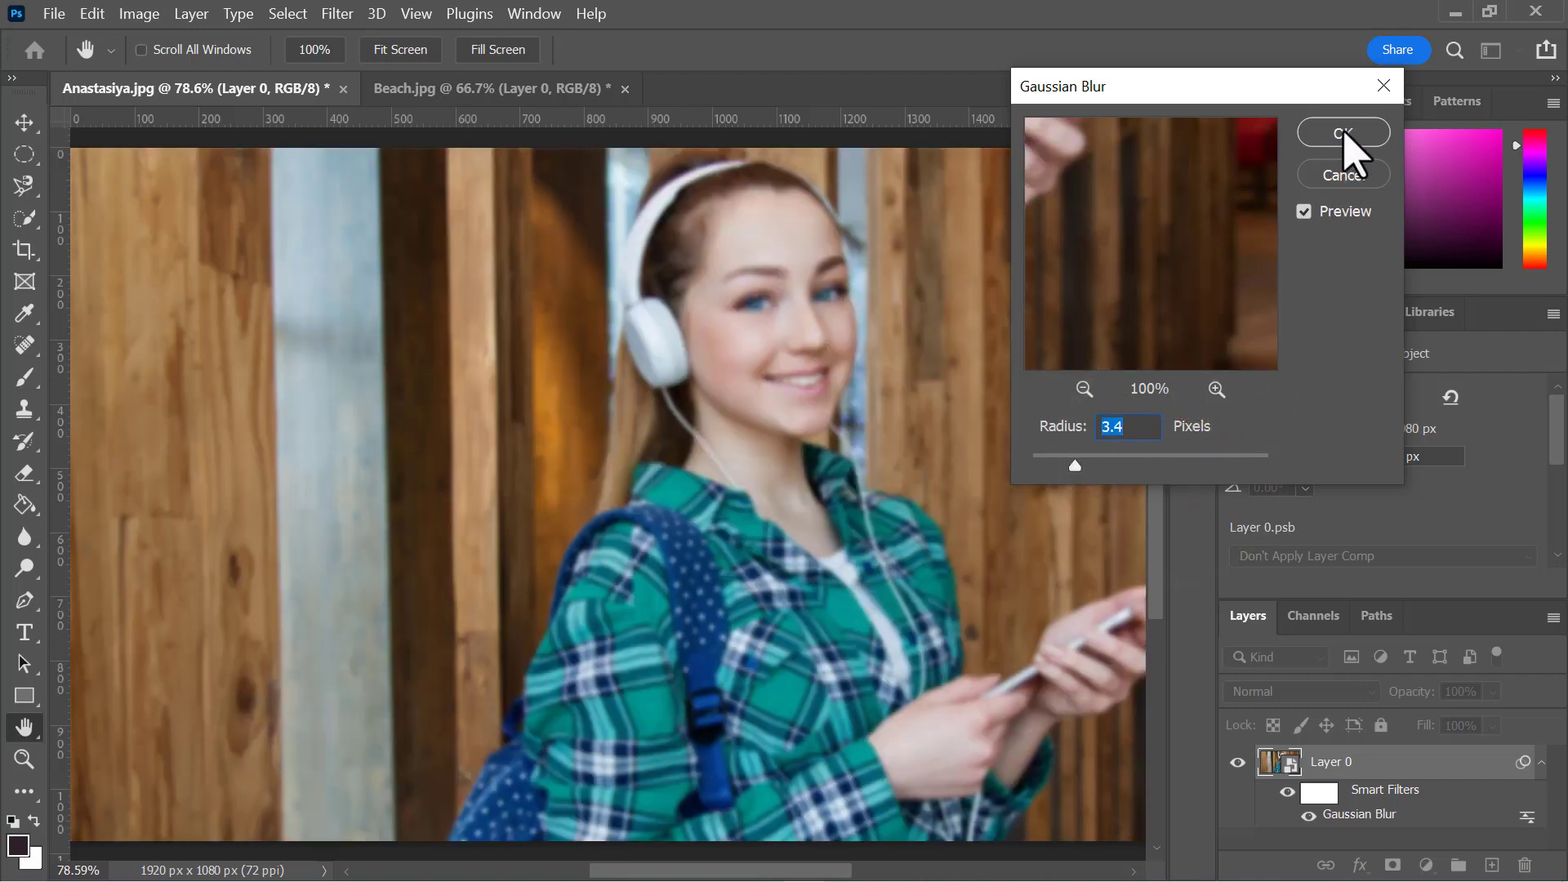
pyautogui.click(1343, 172)
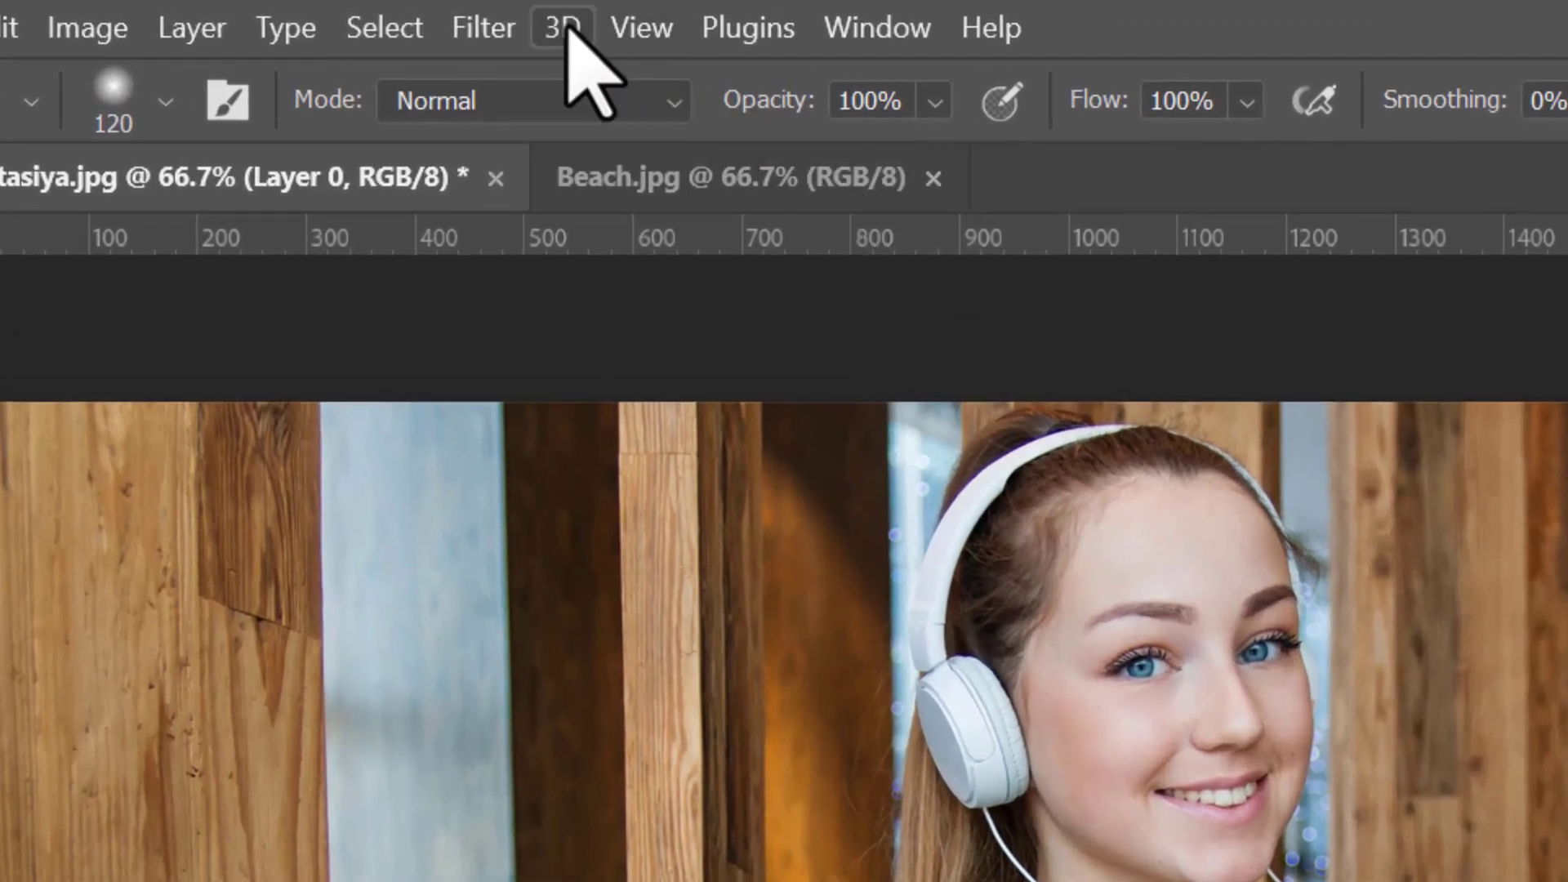
# Choose the Artistic Cutout effect in the Filter Gallery for Layer 0 and fit the whole image in the preview
pyautogui.click(439, 10)
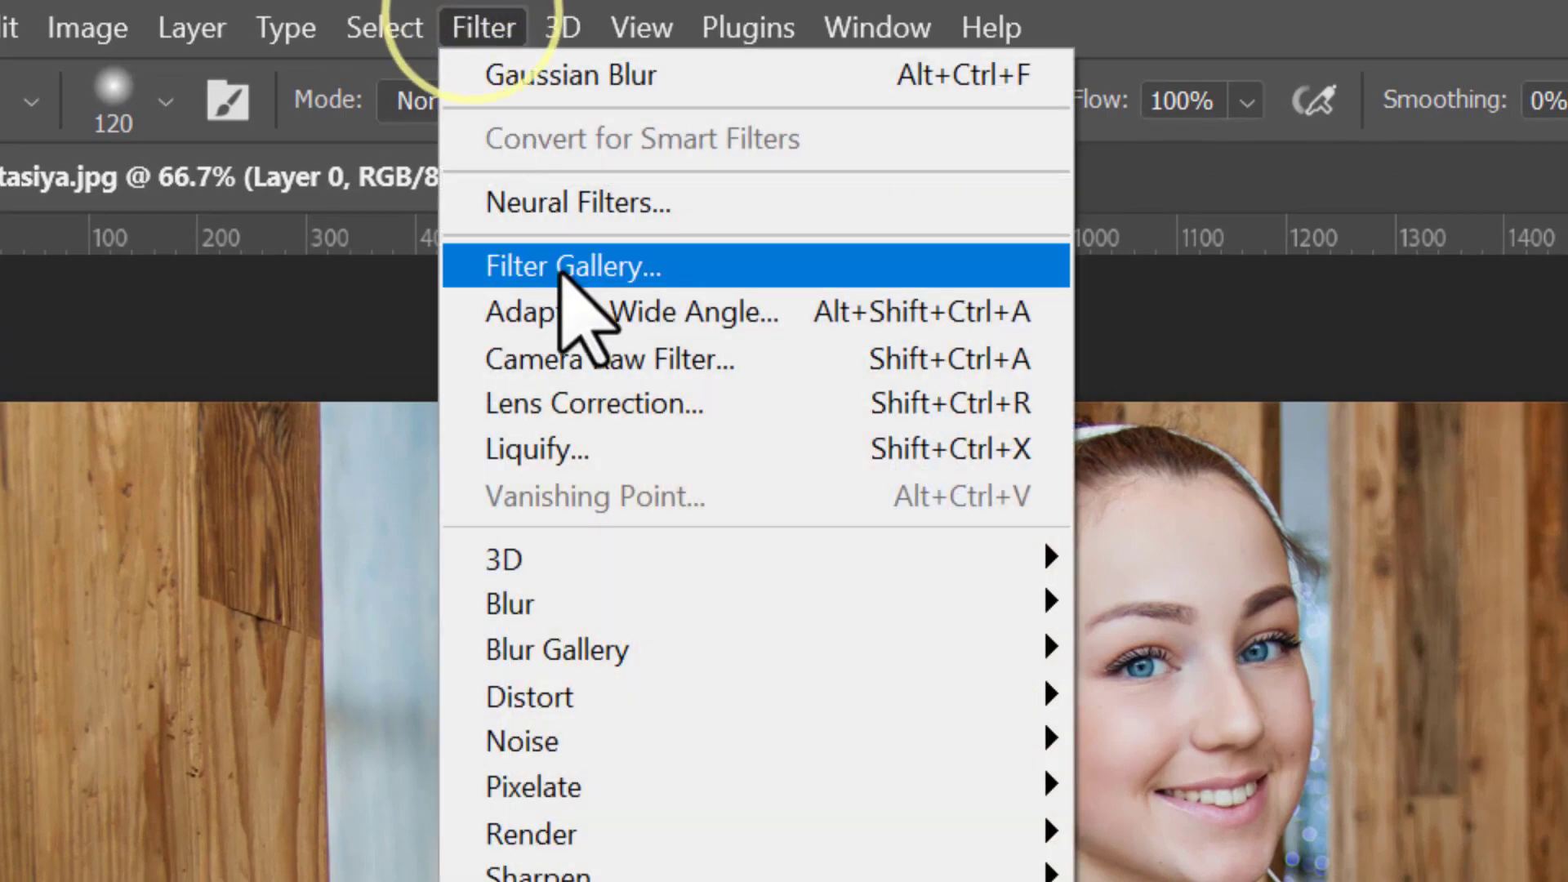
pyautogui.click(562, 270)
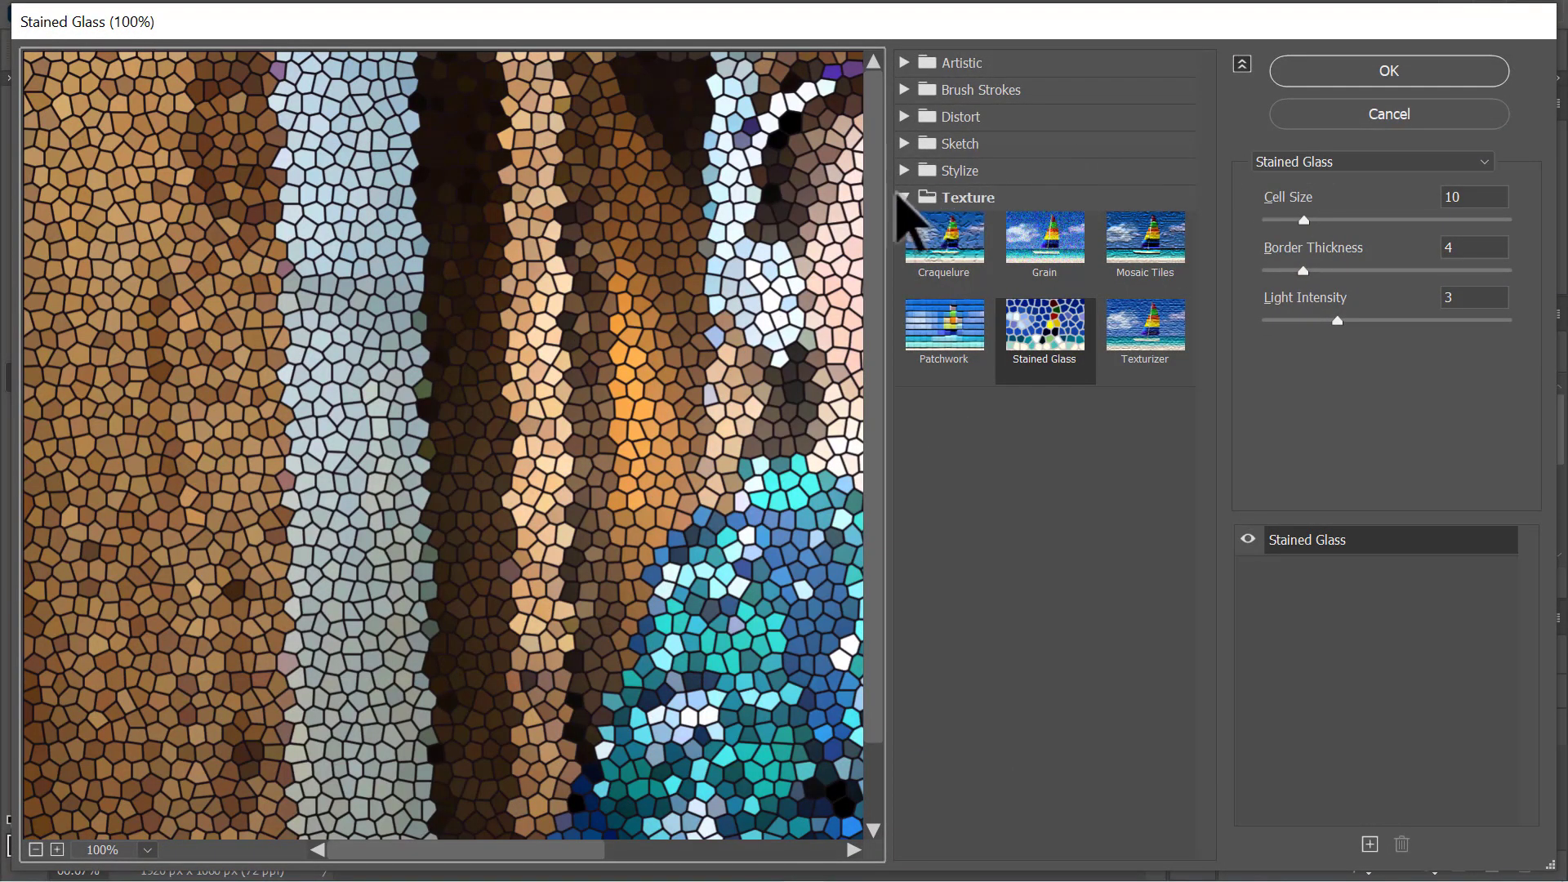
pyautogui.click(903, 200)
pyautogui.click(905, 63)
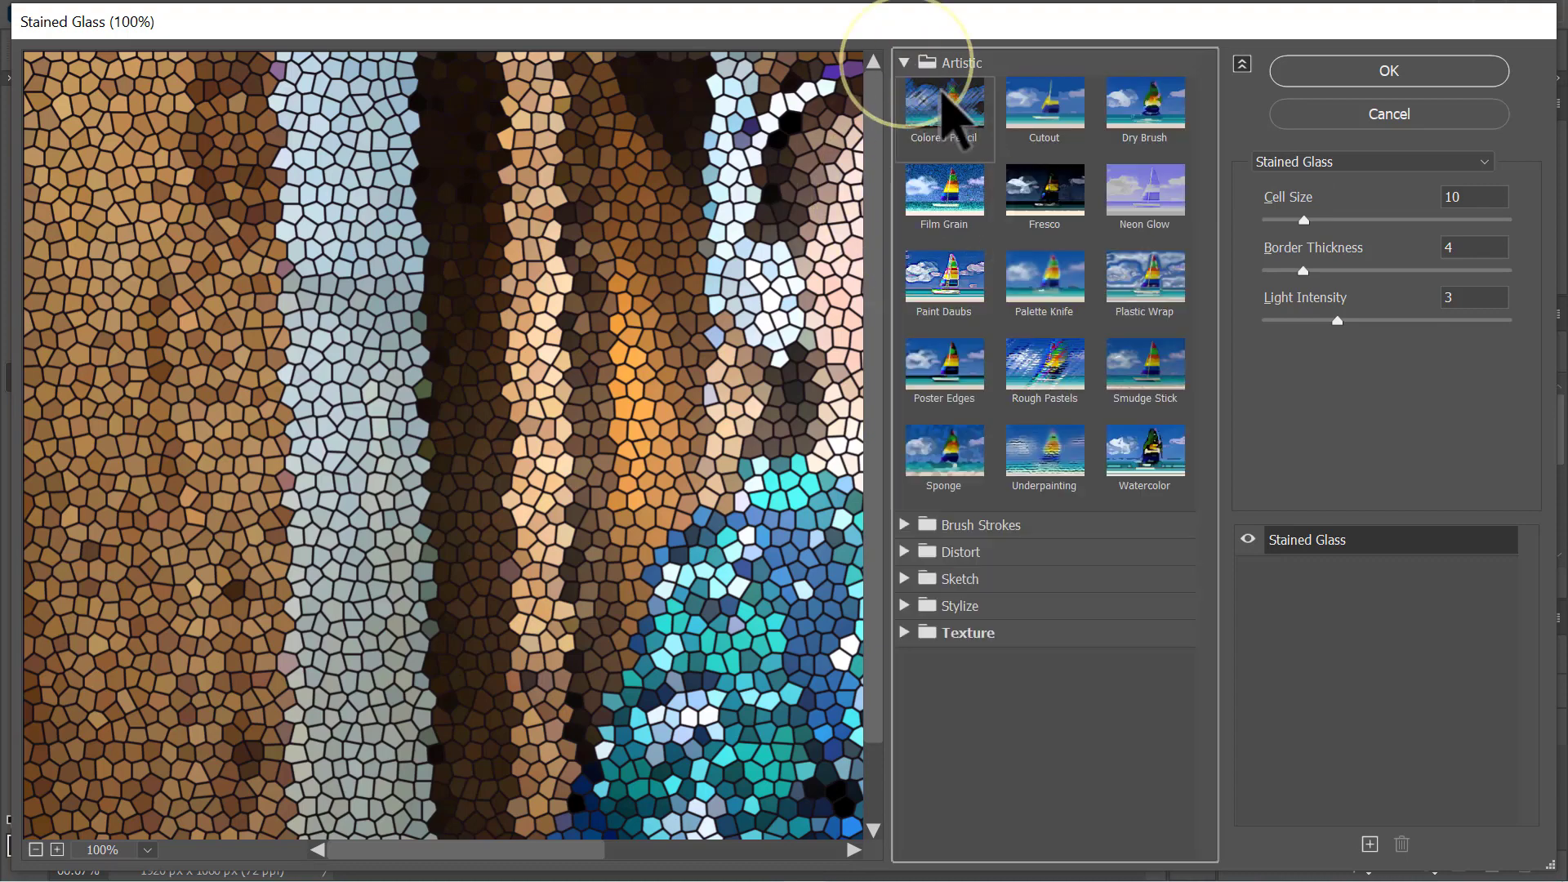
pyautogui.click(1045, 110)
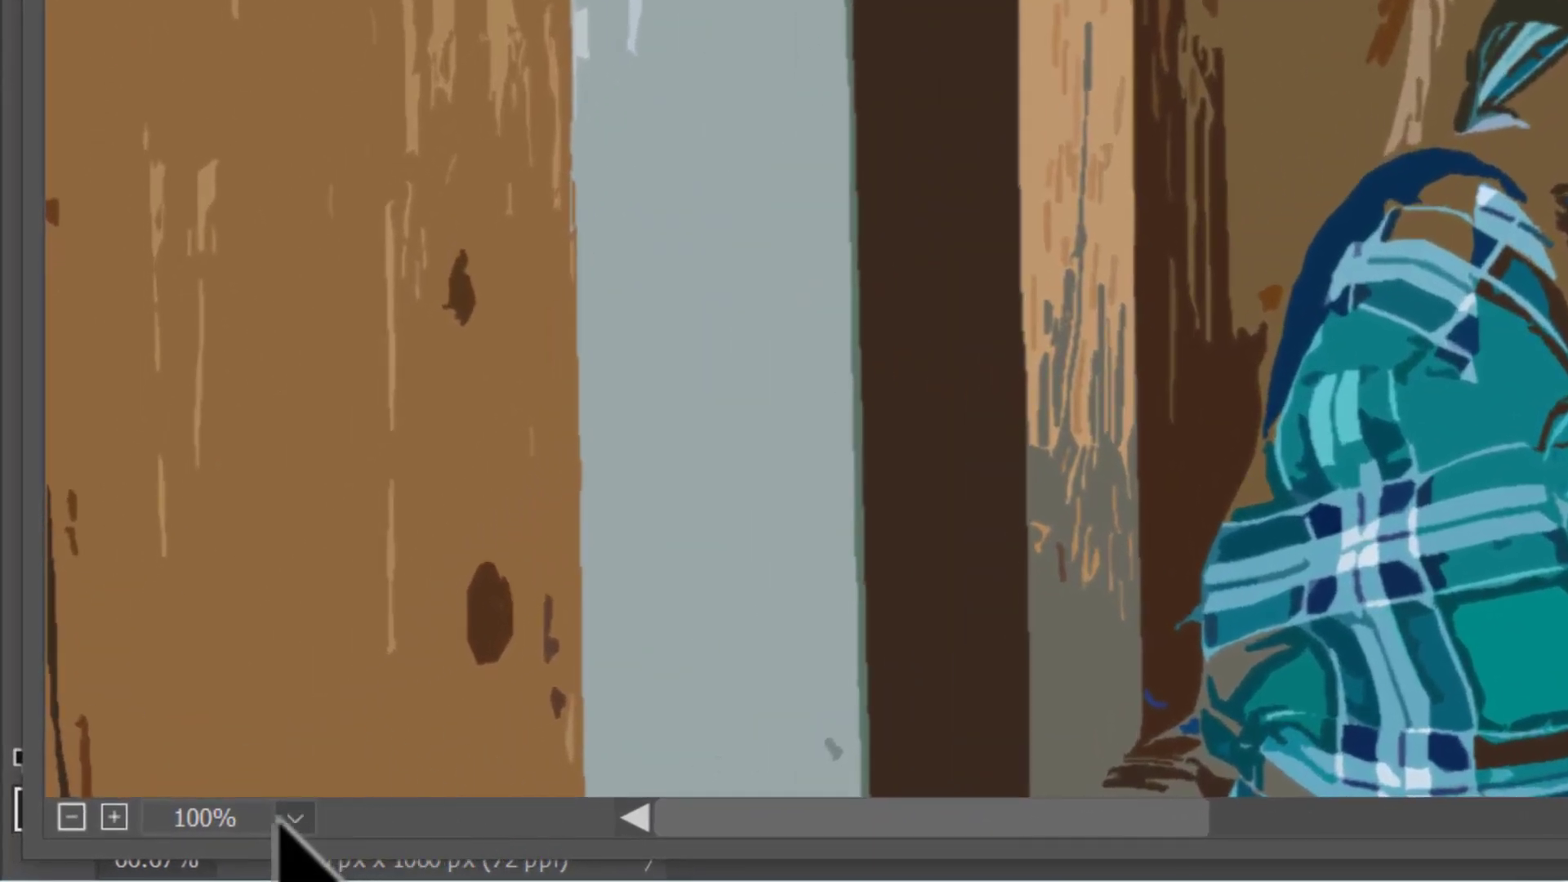
pyautogui.click(291, 818)
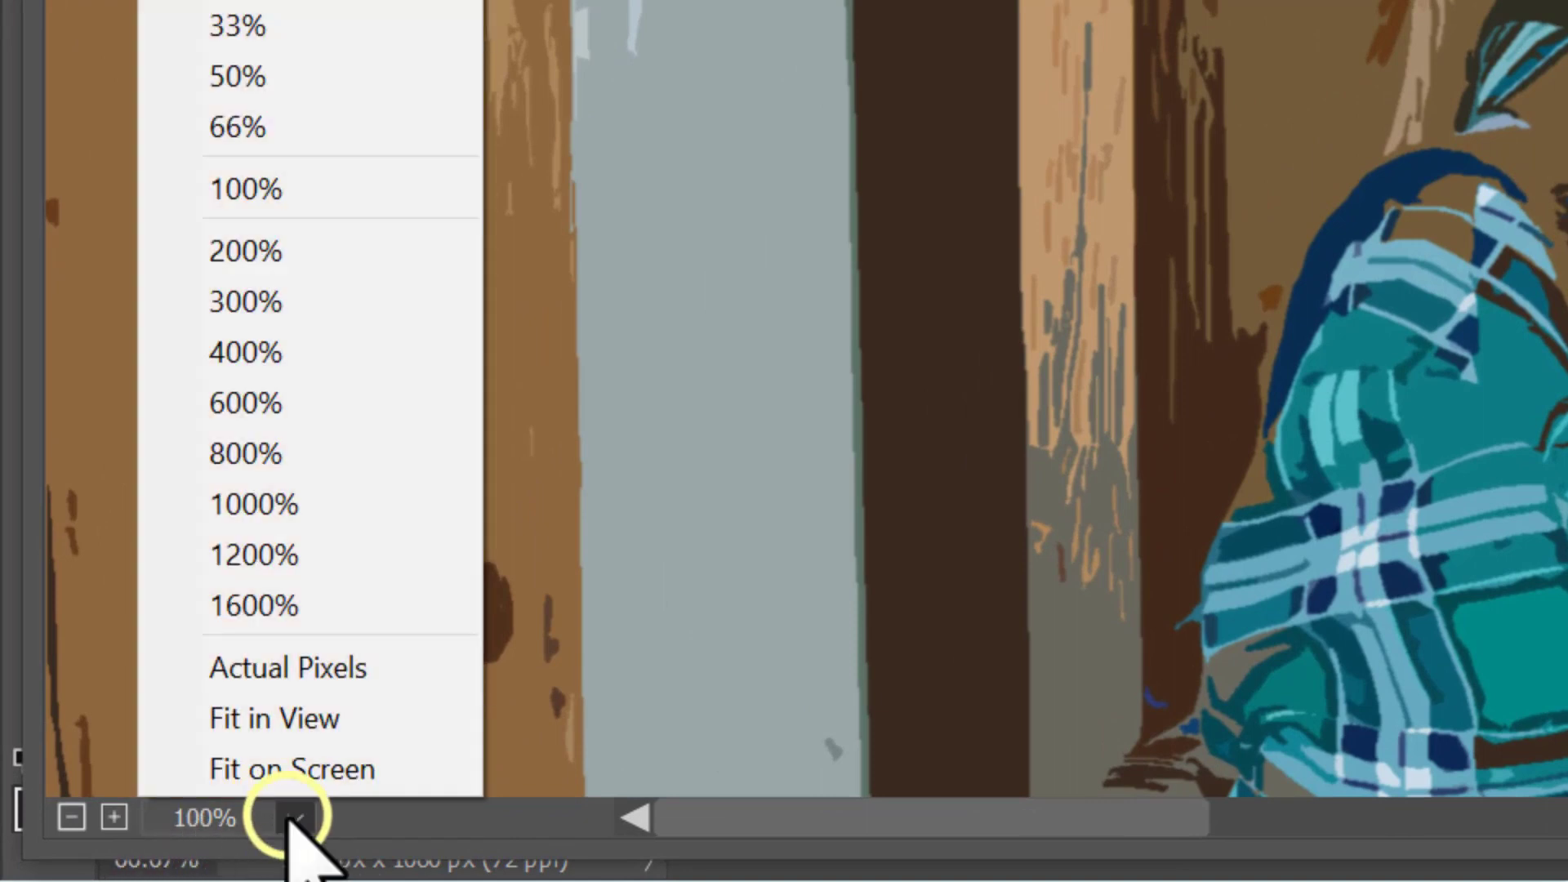
pyautogui.click(265, 720)
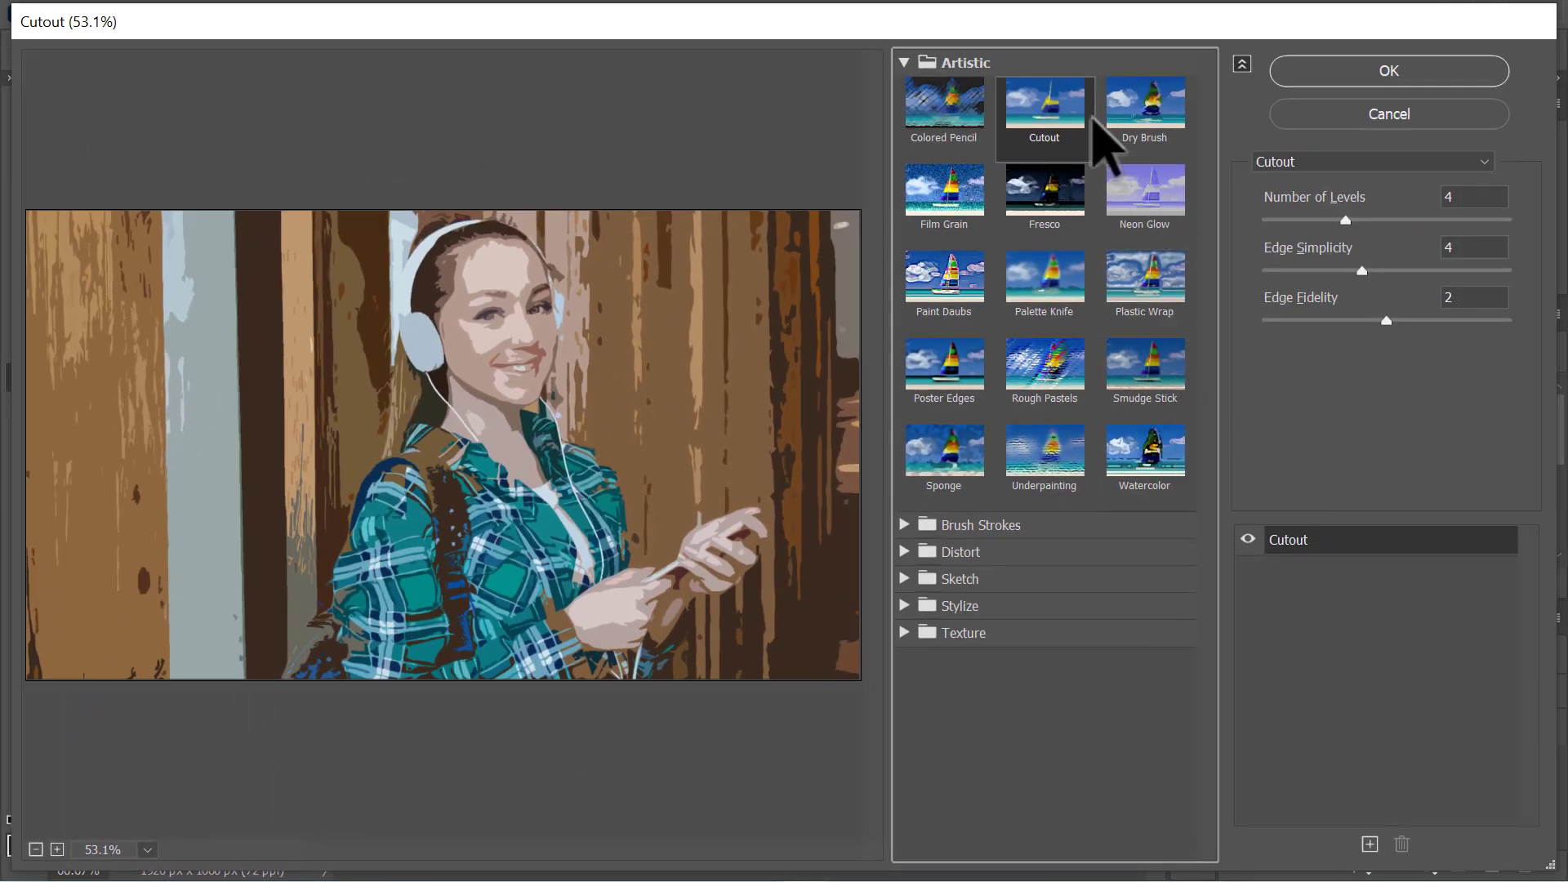
# Preview the Dry Brush, Film Grain and Fresco artistic effects on the portrait
pyautogui.click(1146, 114)
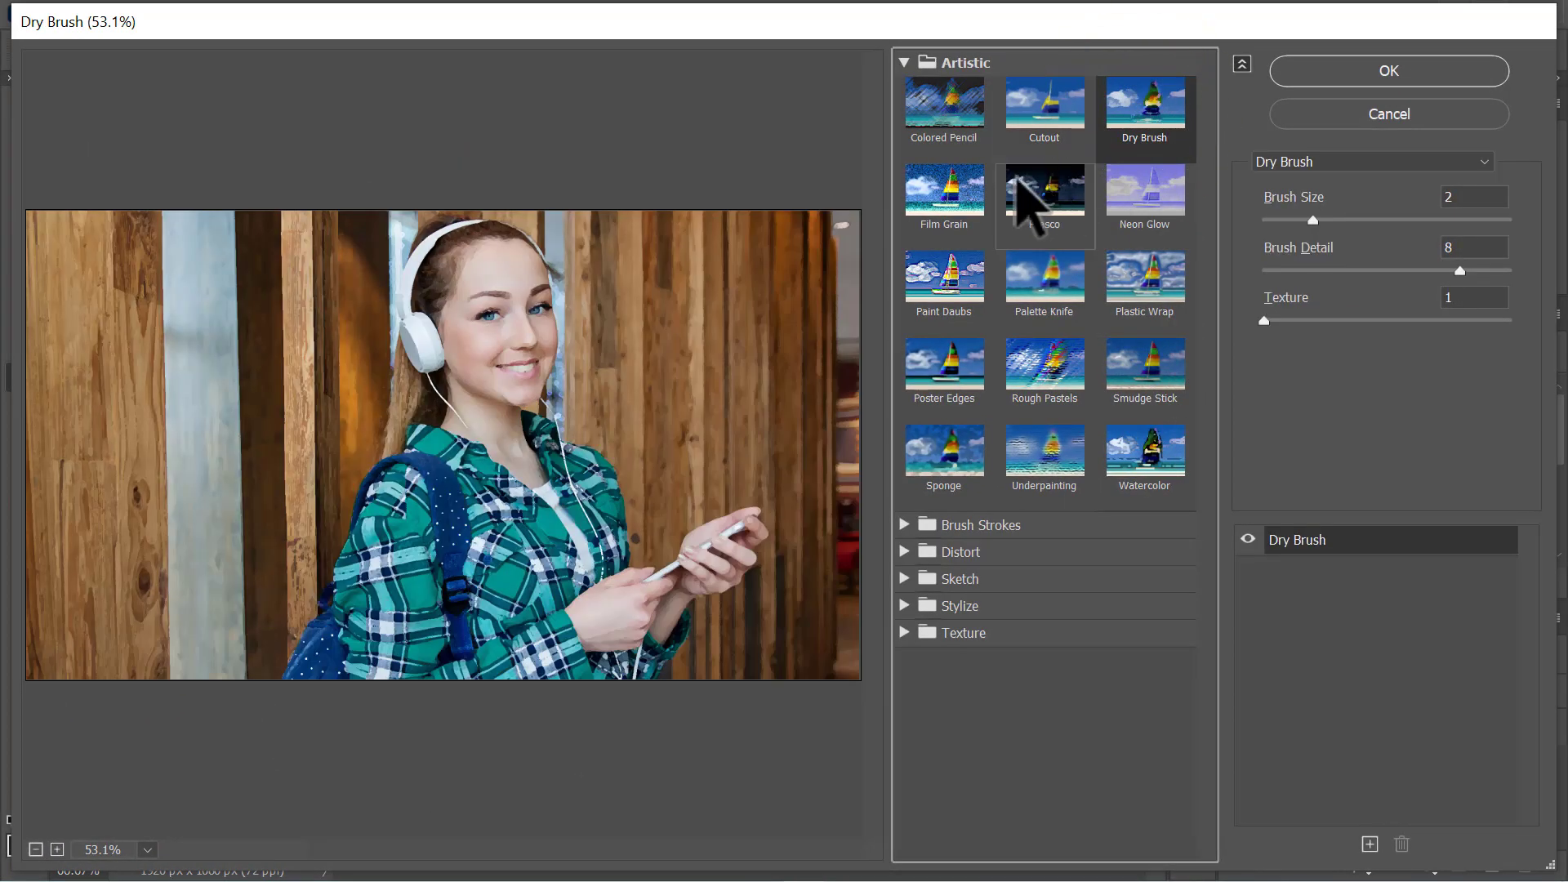
pyautogui.click(948, 187)
pyautogui.click(1036, 192)
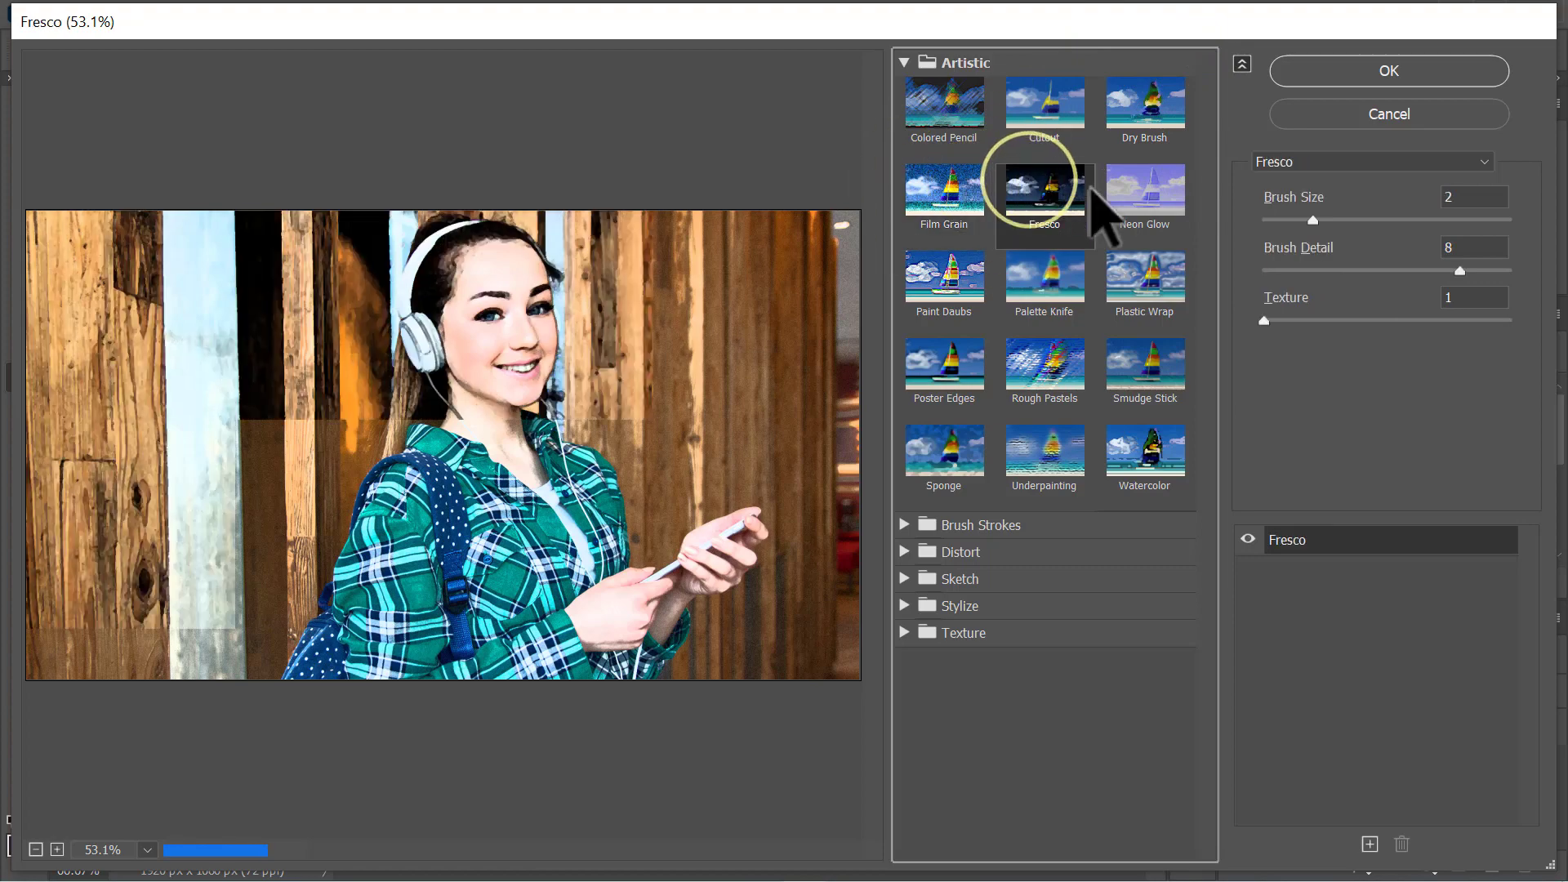
# Set the Fresco effect's brush size to 4, brush detail to 3 and texture to 2
pyautogui.moveTo(1313, 221); pyautogui.dragTo(1354, 221)
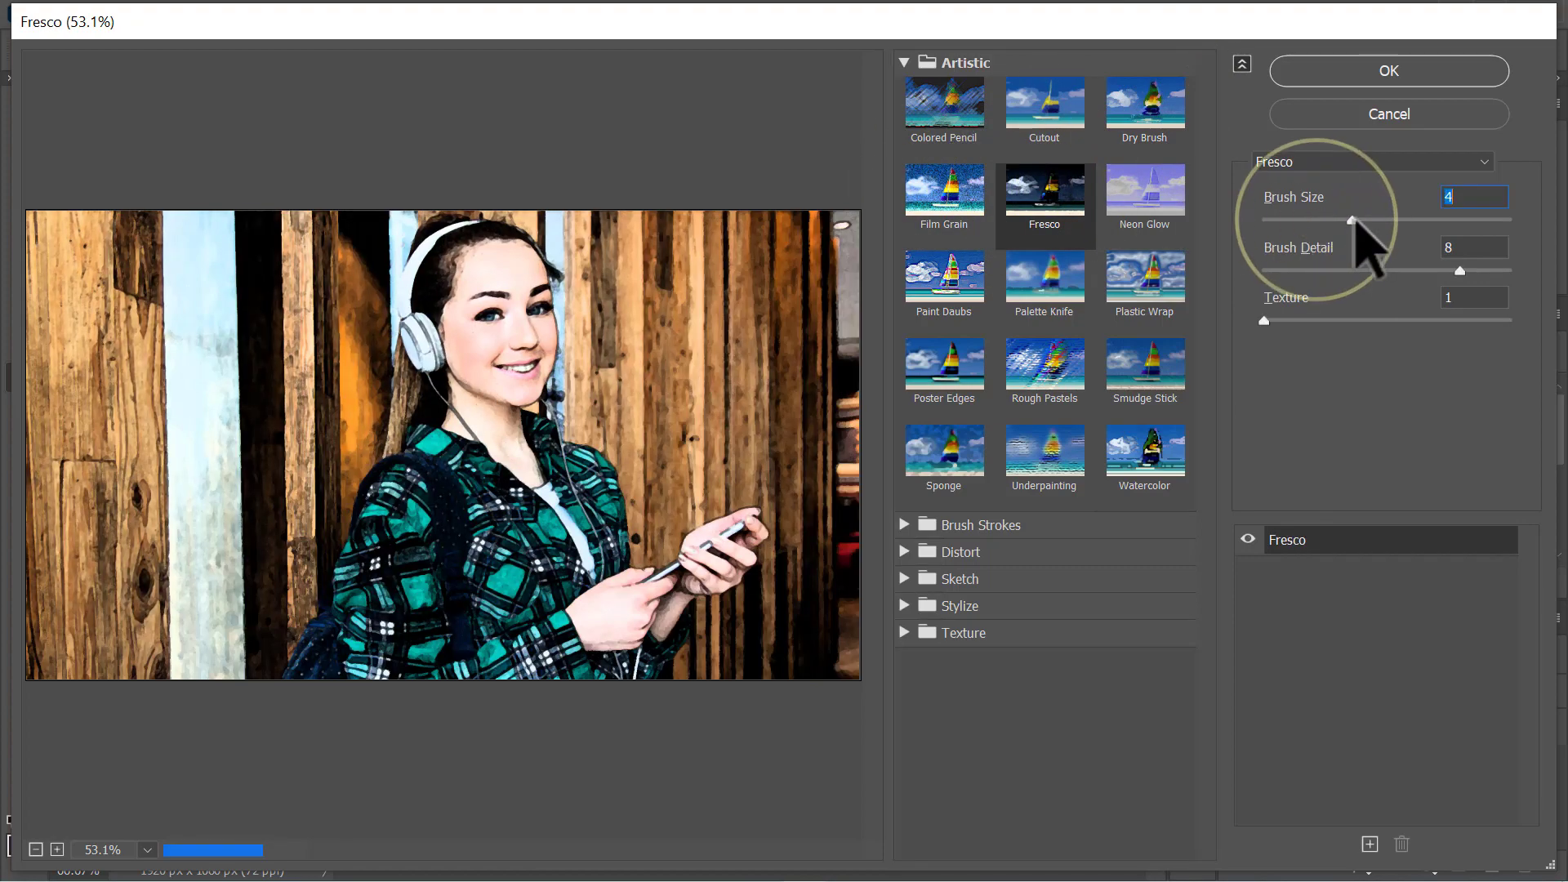
pyautogui.moveTo(1265, 320); pyautogui.dragTo(1309, 320)
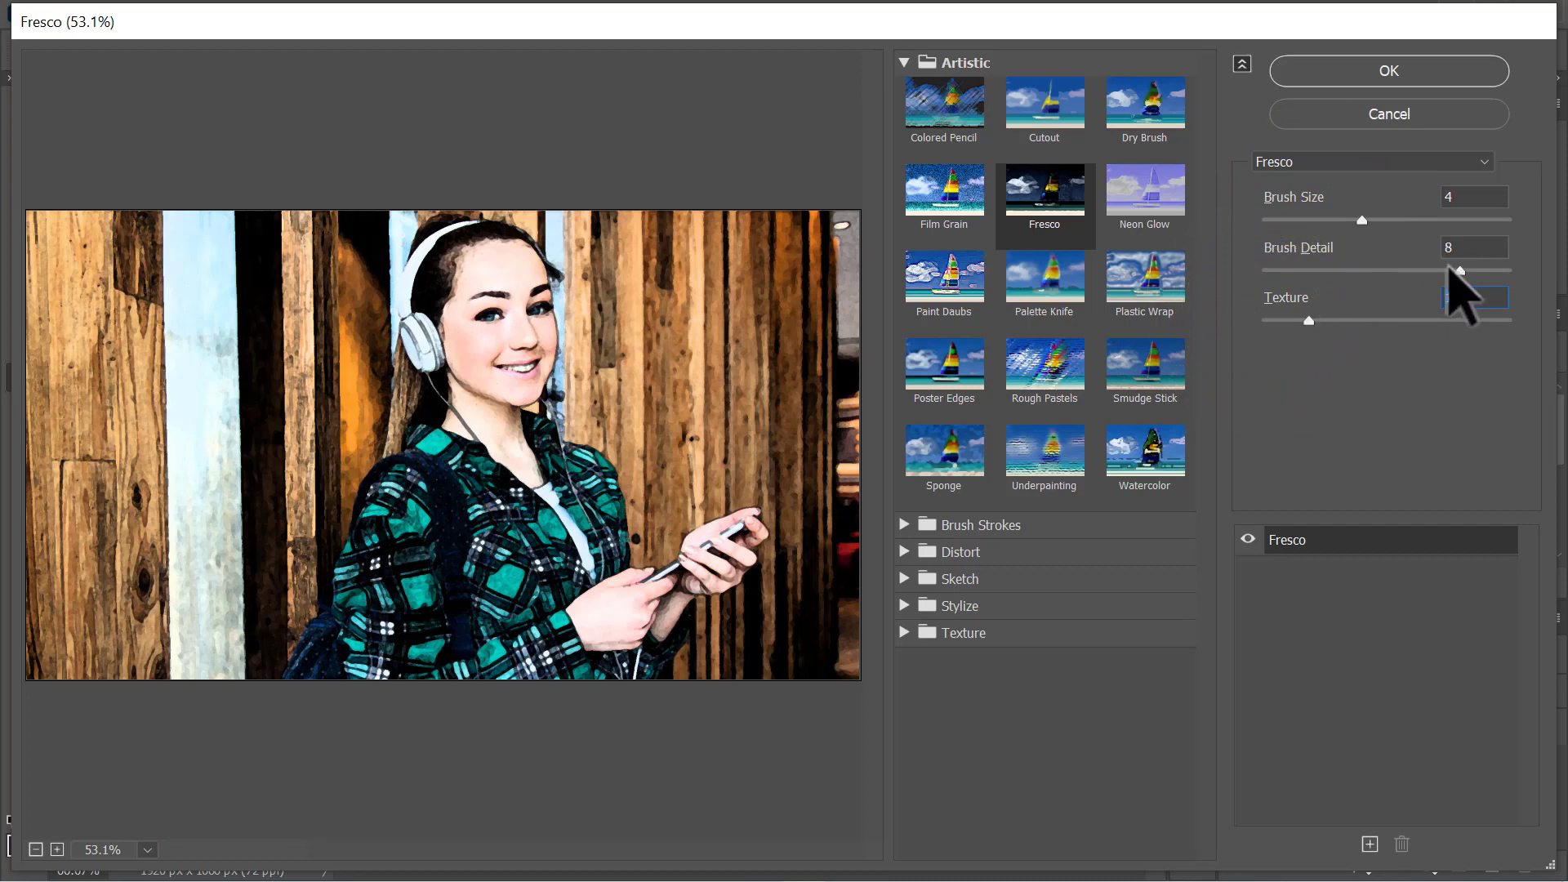
pyautogui.moveTo(1456, 269); pyautogui.dragTo(1324, 273)
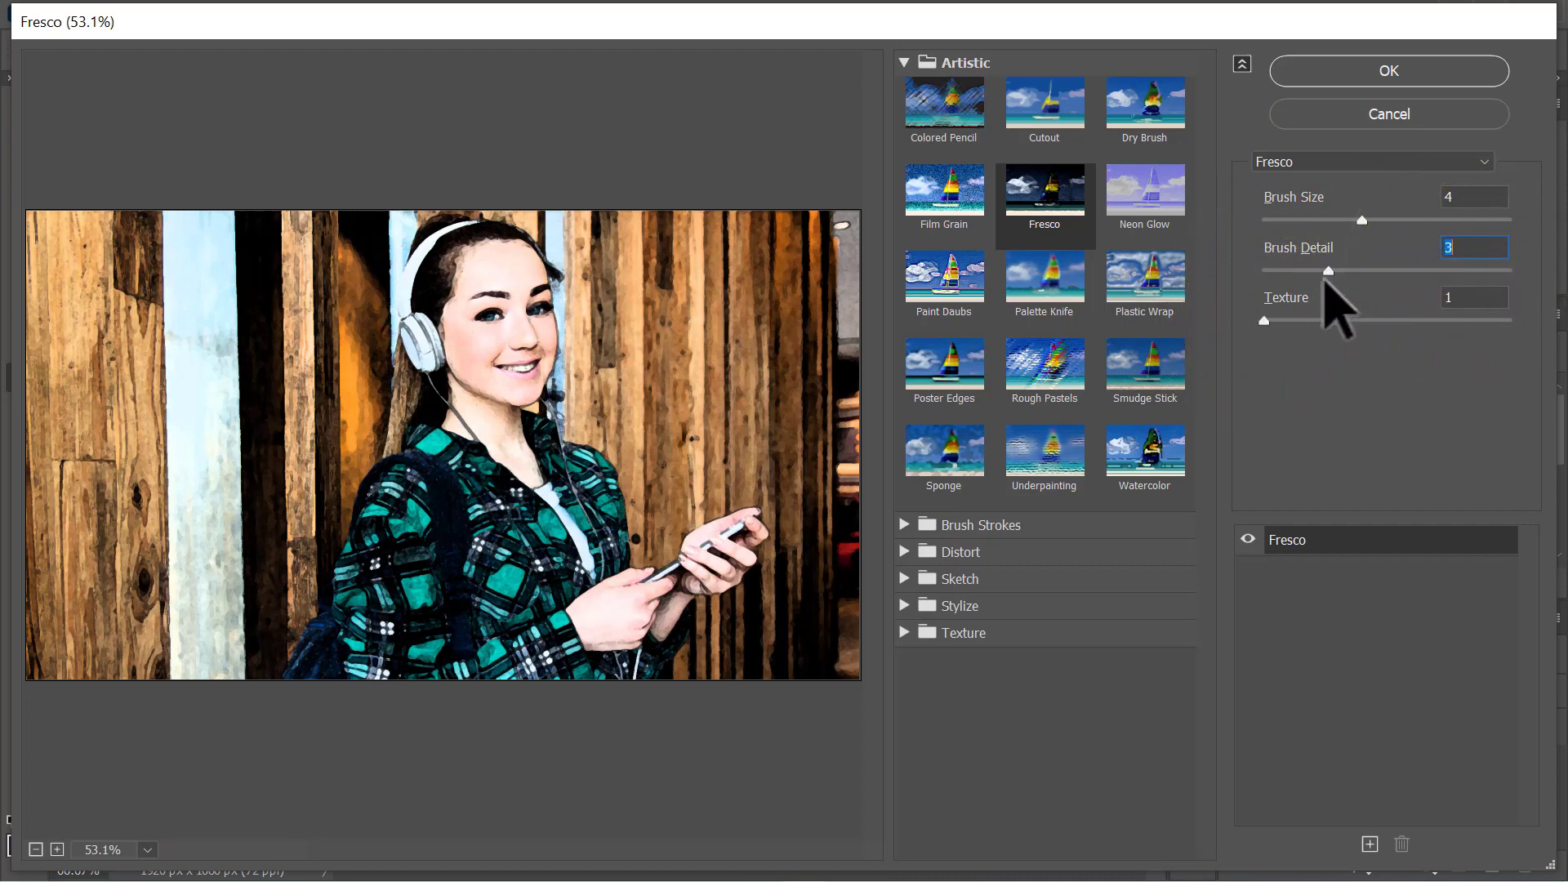
pyautogui.moveTo(1266, 325); pyautogui.dragTo(1352, 321)
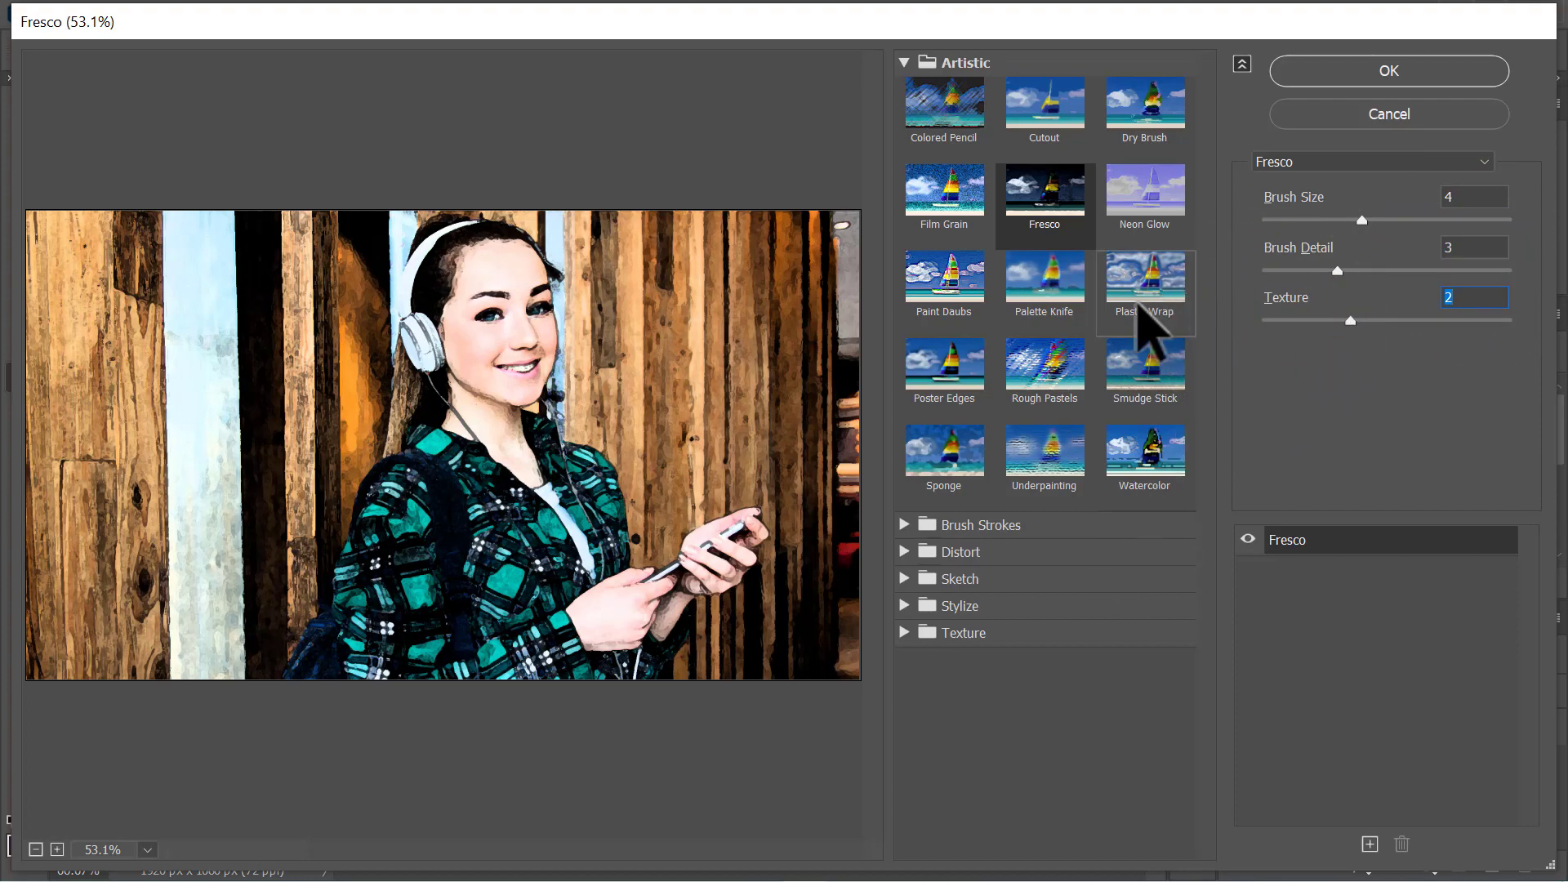
# Preview the Plastic Wrap and Neon Glow artistic effects, plus the Accented Edges and Crosshatch brush stroke effects
pyautogui.click(1141, 312)
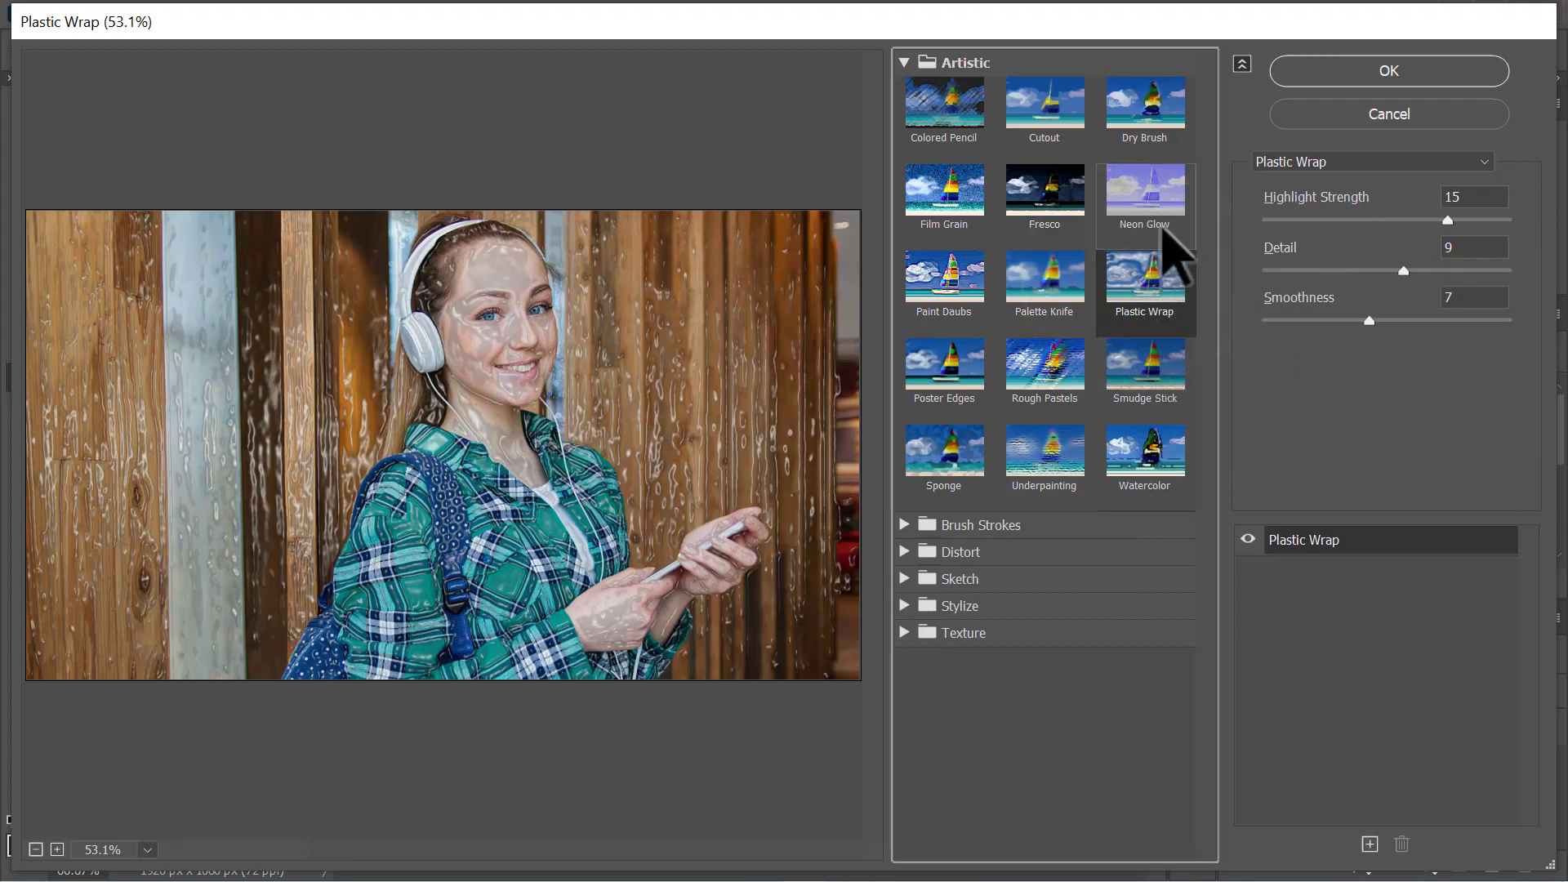
pyautogui.click(1163, 229)
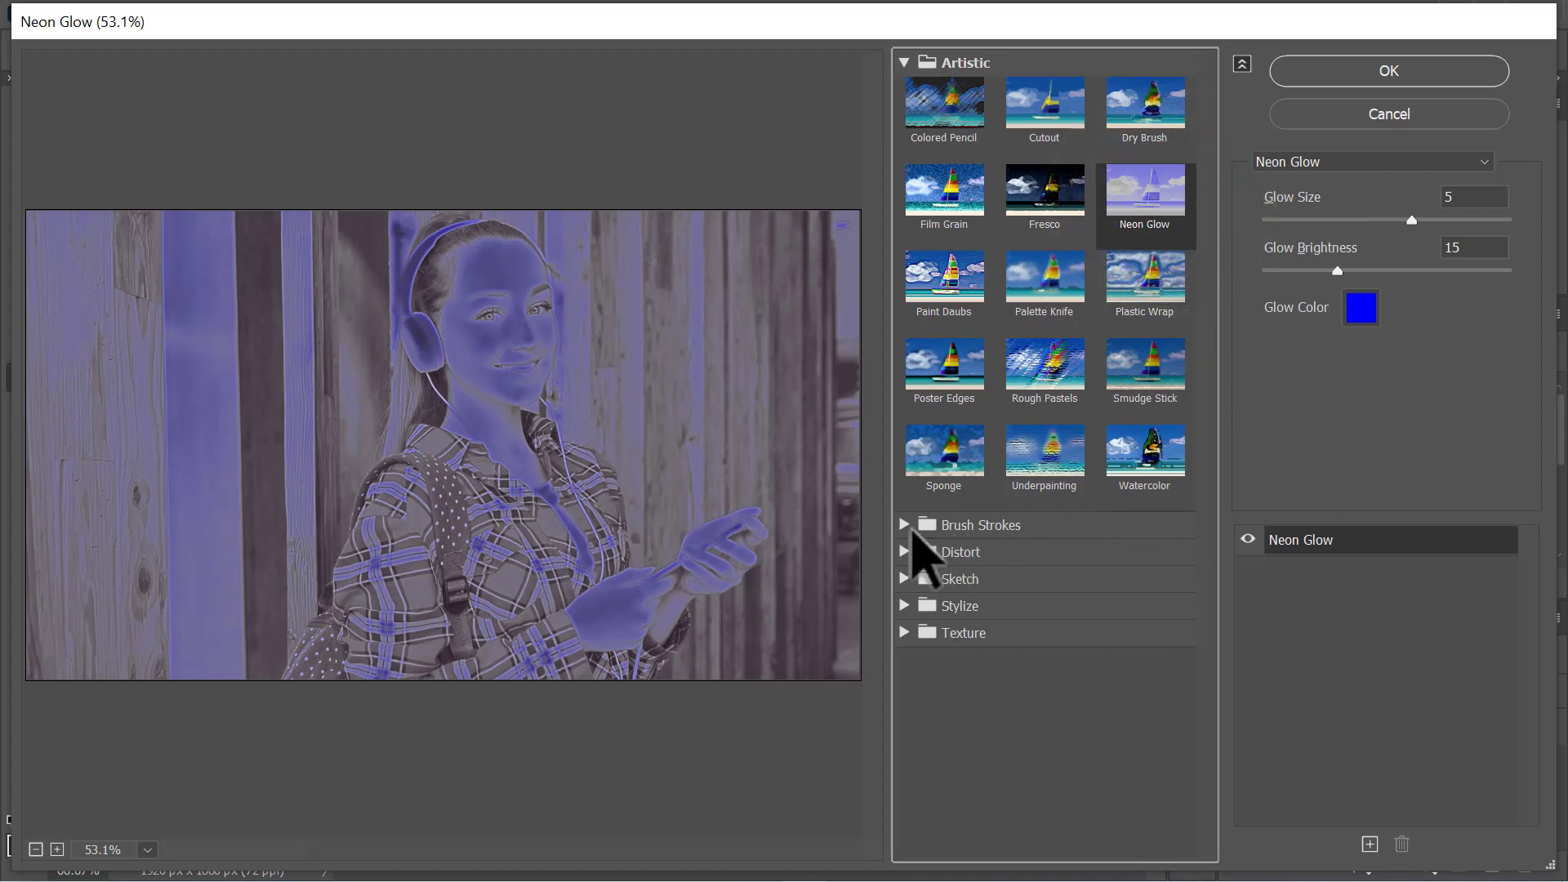
pyautogui.click(912, 526)
pyautogui.click(950, 566)
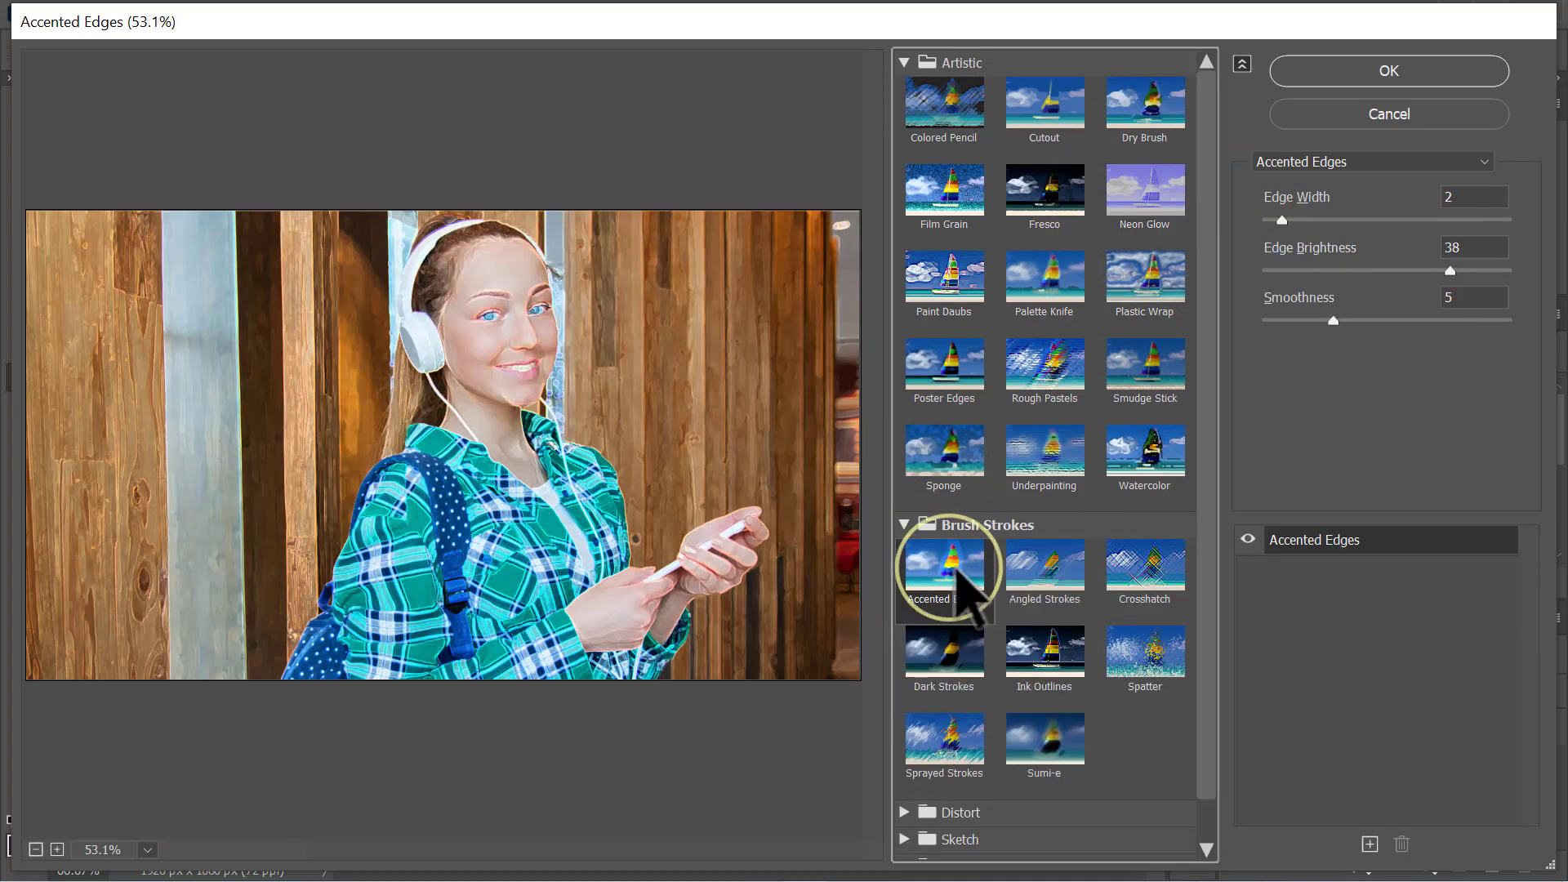
pyautogui.click(1150, 582)
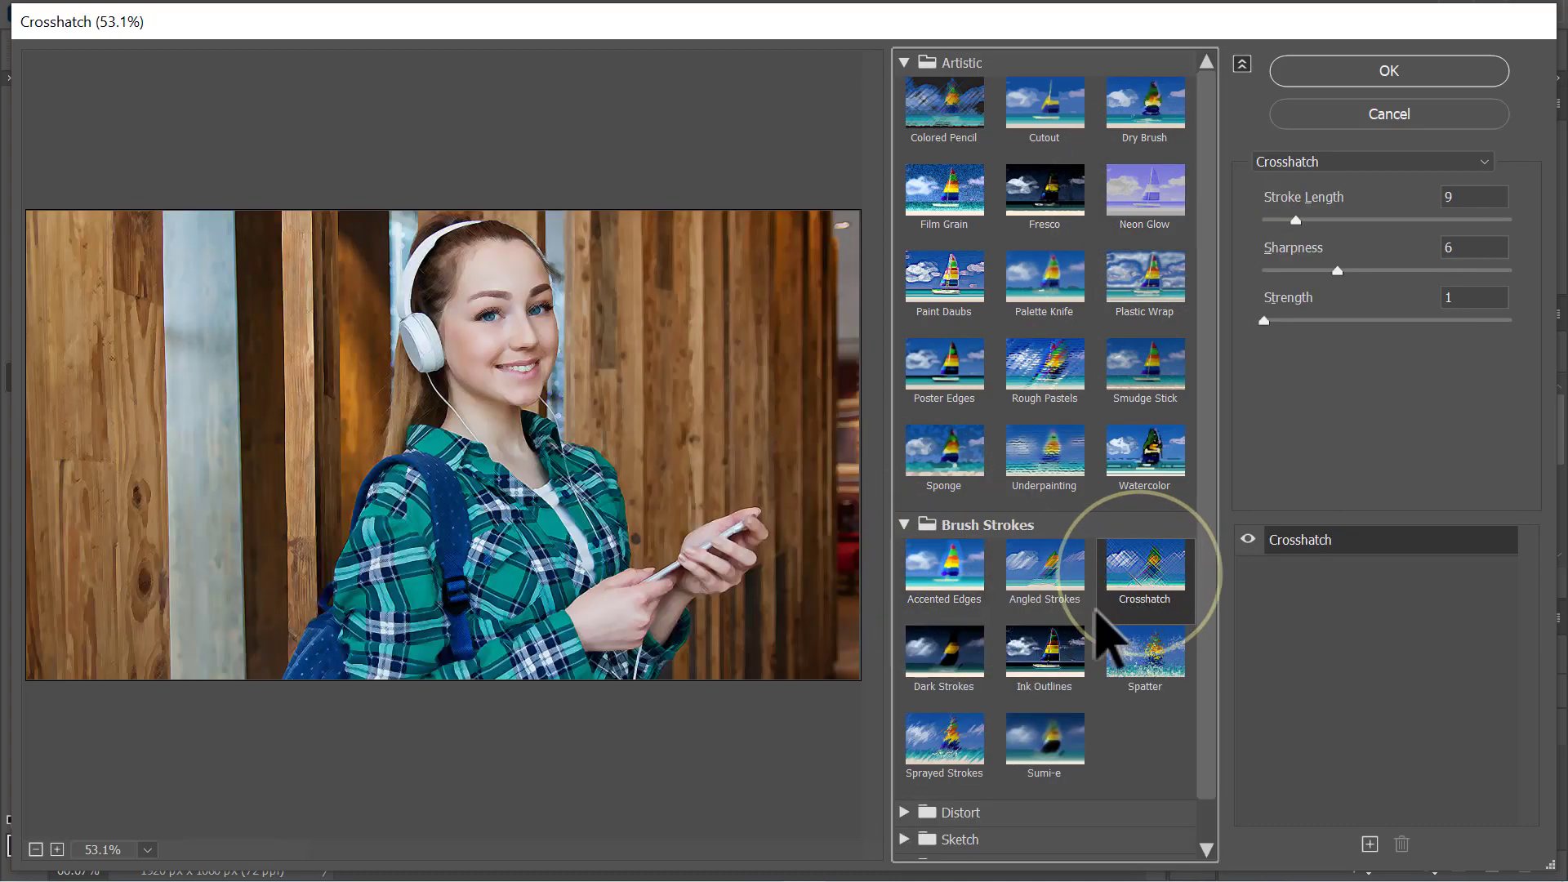
# Apply the Glass distort effect to Layer 0 as a smart filter
pyautogui.click(905, 812)
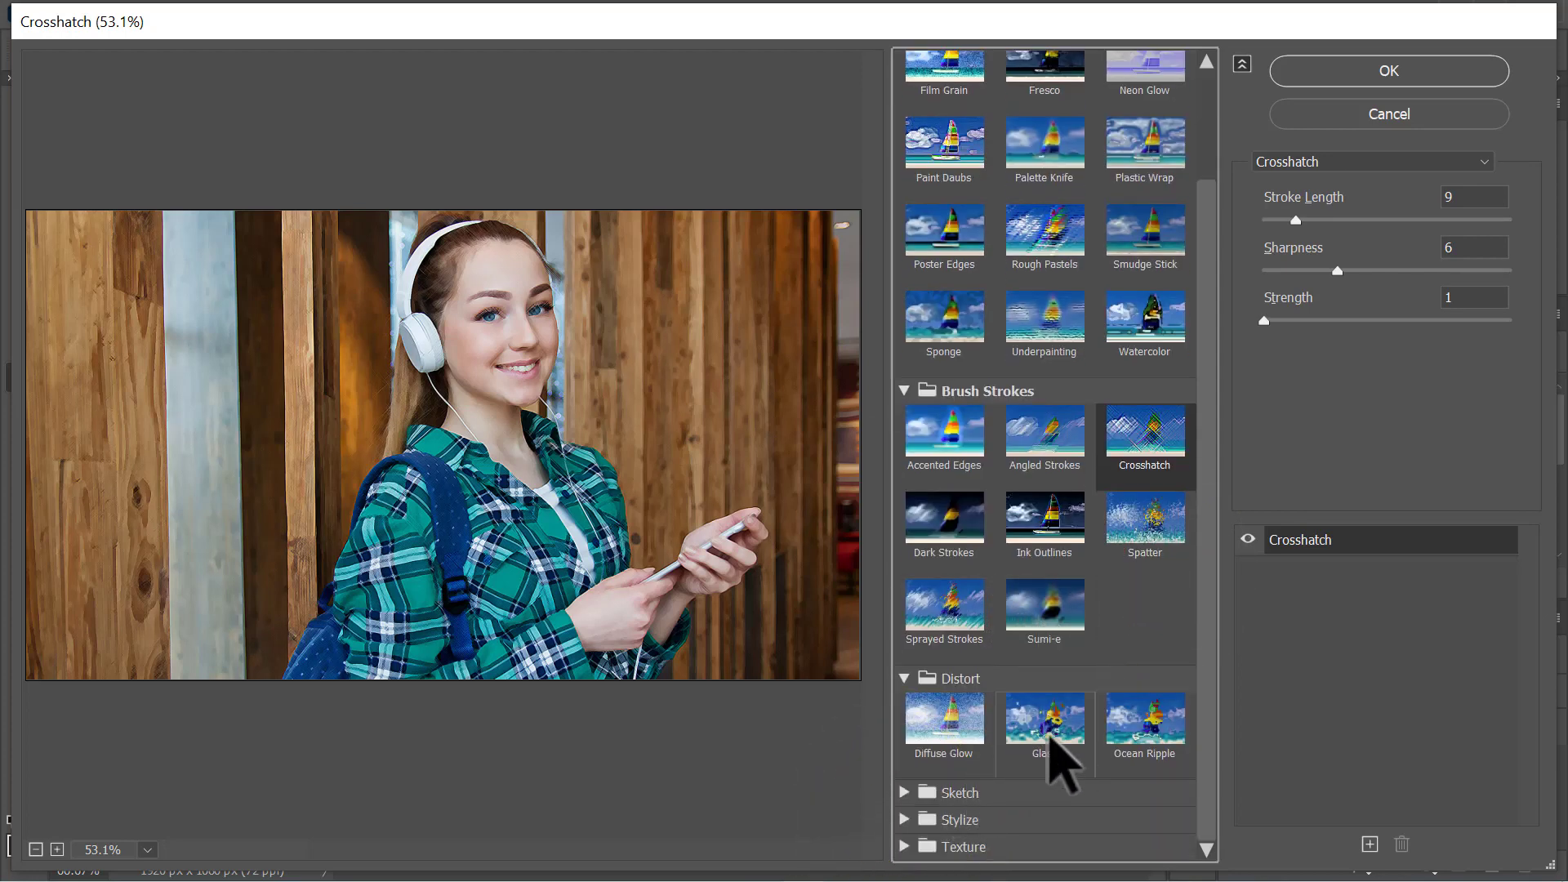
pyautogui.click(1053, 760)
pyautogui.press('Return')
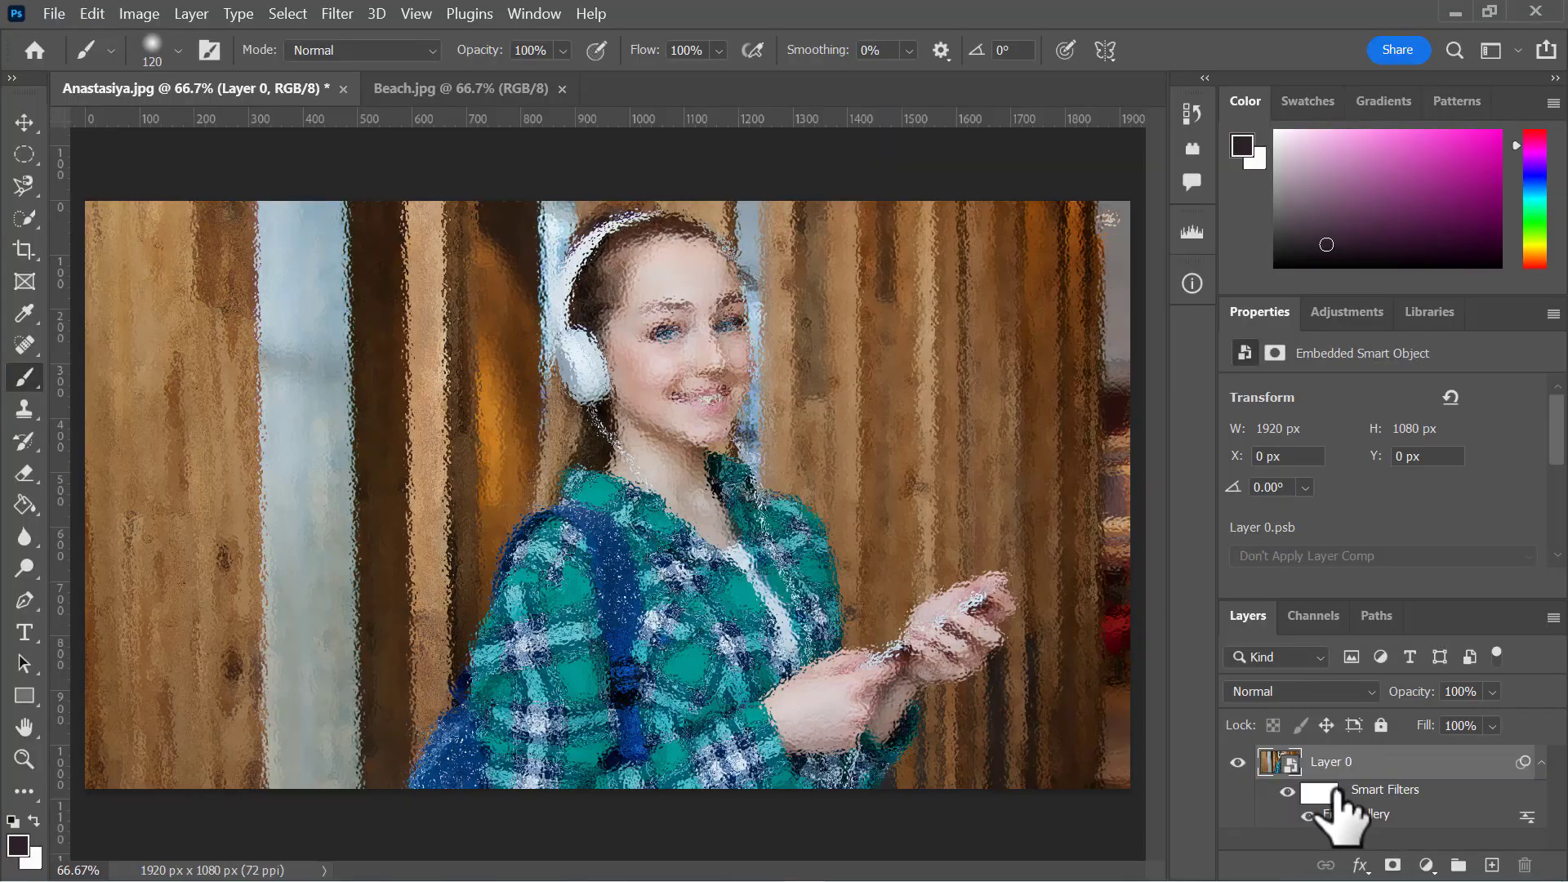
# Paint black on the smart filter mask over the woman's face and headphones to hide the Glass effect there
pyautogui.click(1323, 794)
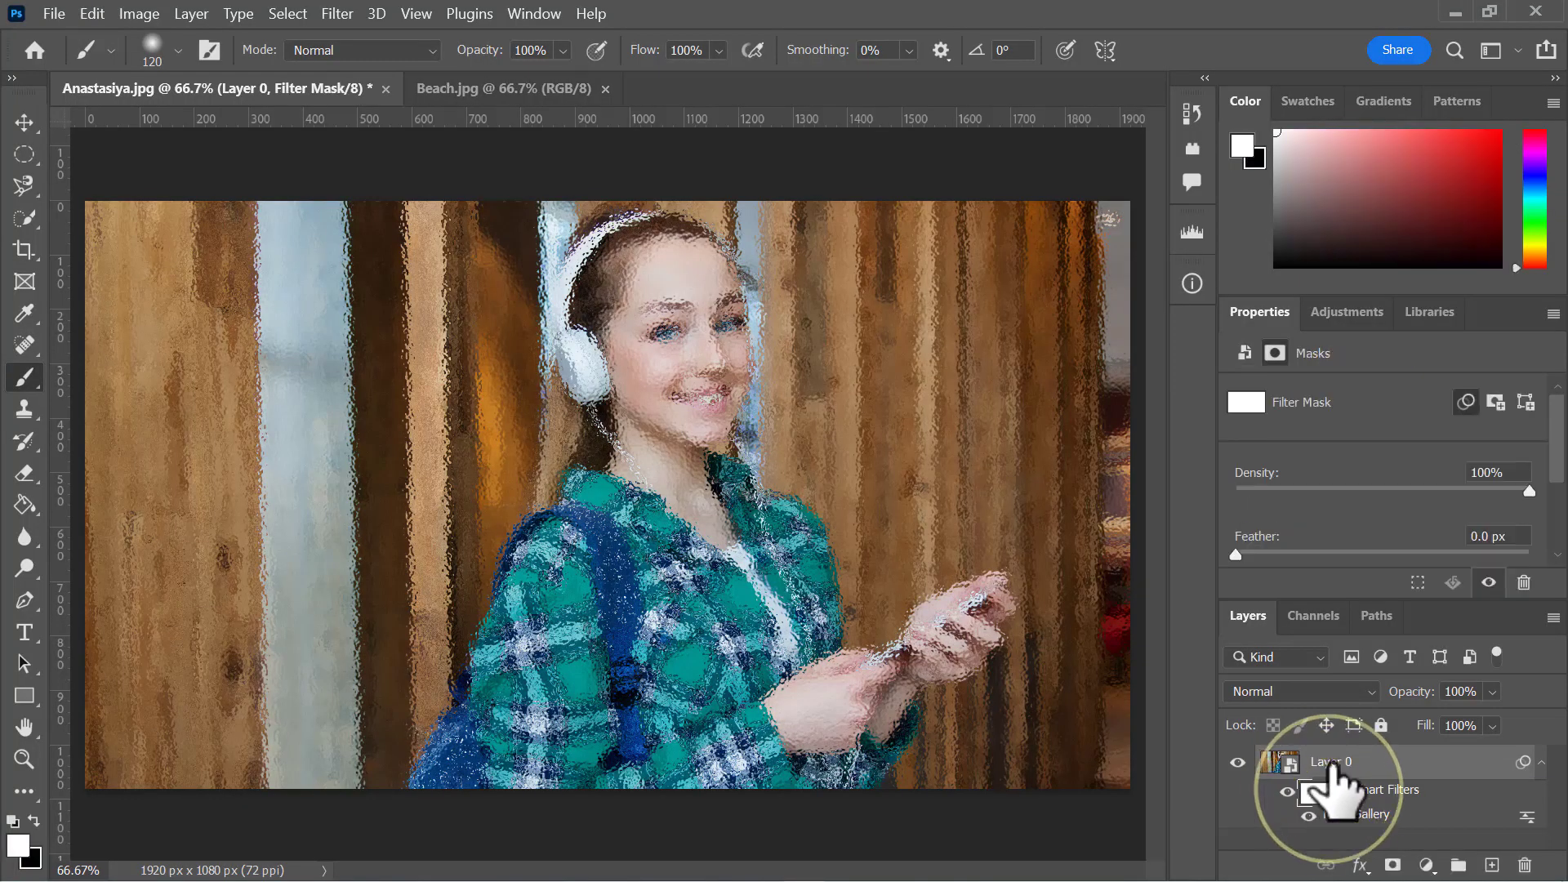
pyautogui.click(34, 820)
pyautogui.click(33, 820)
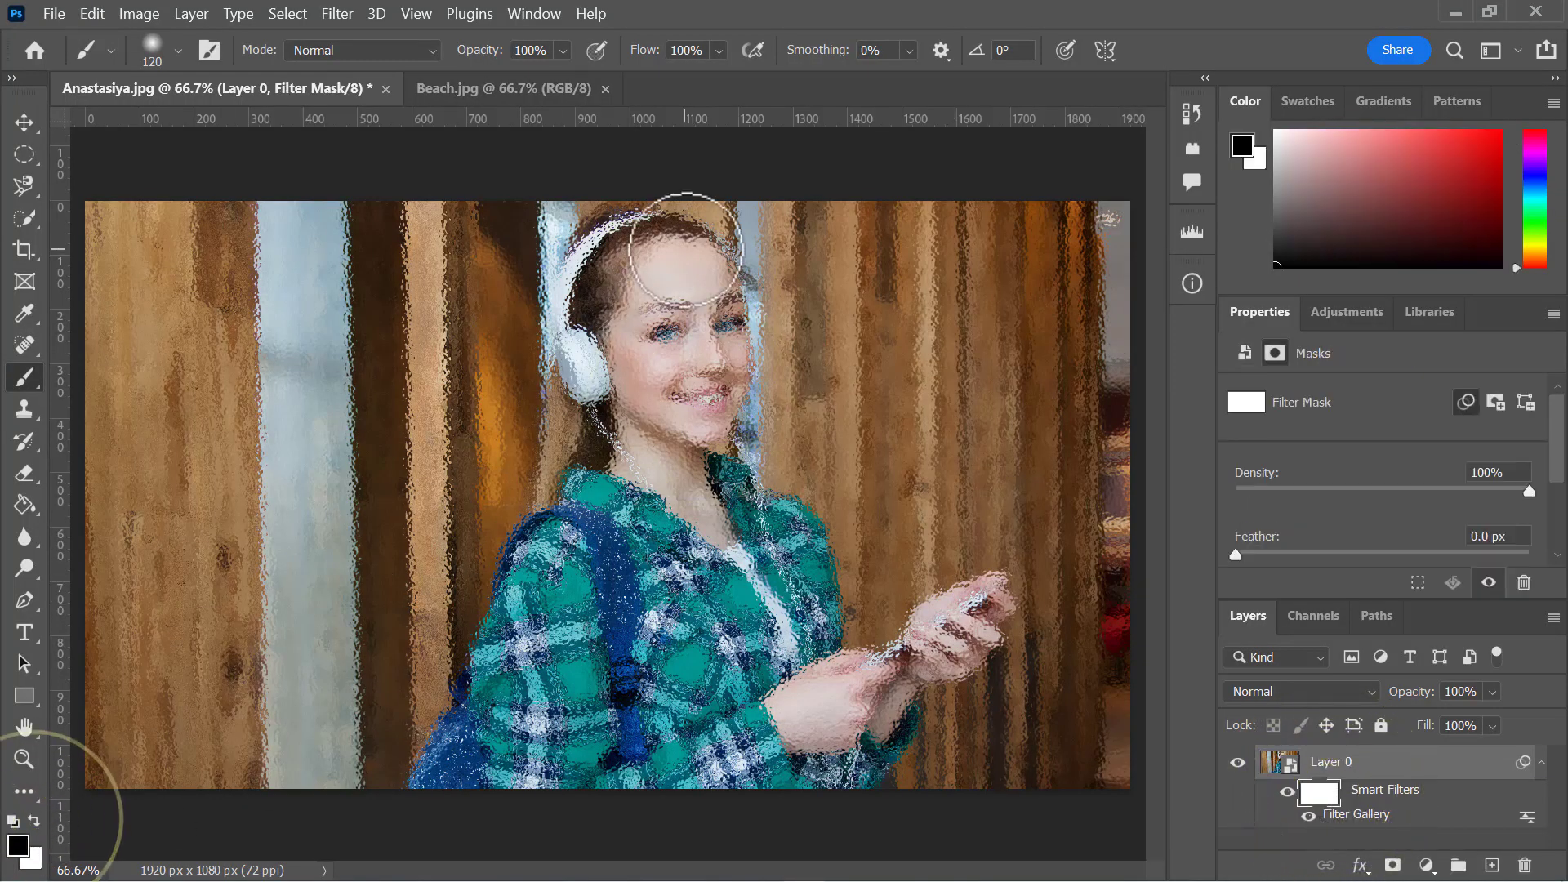
pyautogui.moveTo(686, 245)
pyautogui.mouseDown()
pyautogui.moveTo(637, 237)
pyautogui.moveTo(574, 265)
pyautogui.moveTo(586, 257)
pyautogui.moveTo(580, 307)
pyautogui.moveTo(626, 376)
pyautogui.moveTo(689, 415)
pyautogui.moveTo(717, 407)
pyautogui.moveTo(701, 268)
pyautogui.moveTo(650, 288)
pyautogui.moveTo(625, 321)
pyautogui.mouseUp()
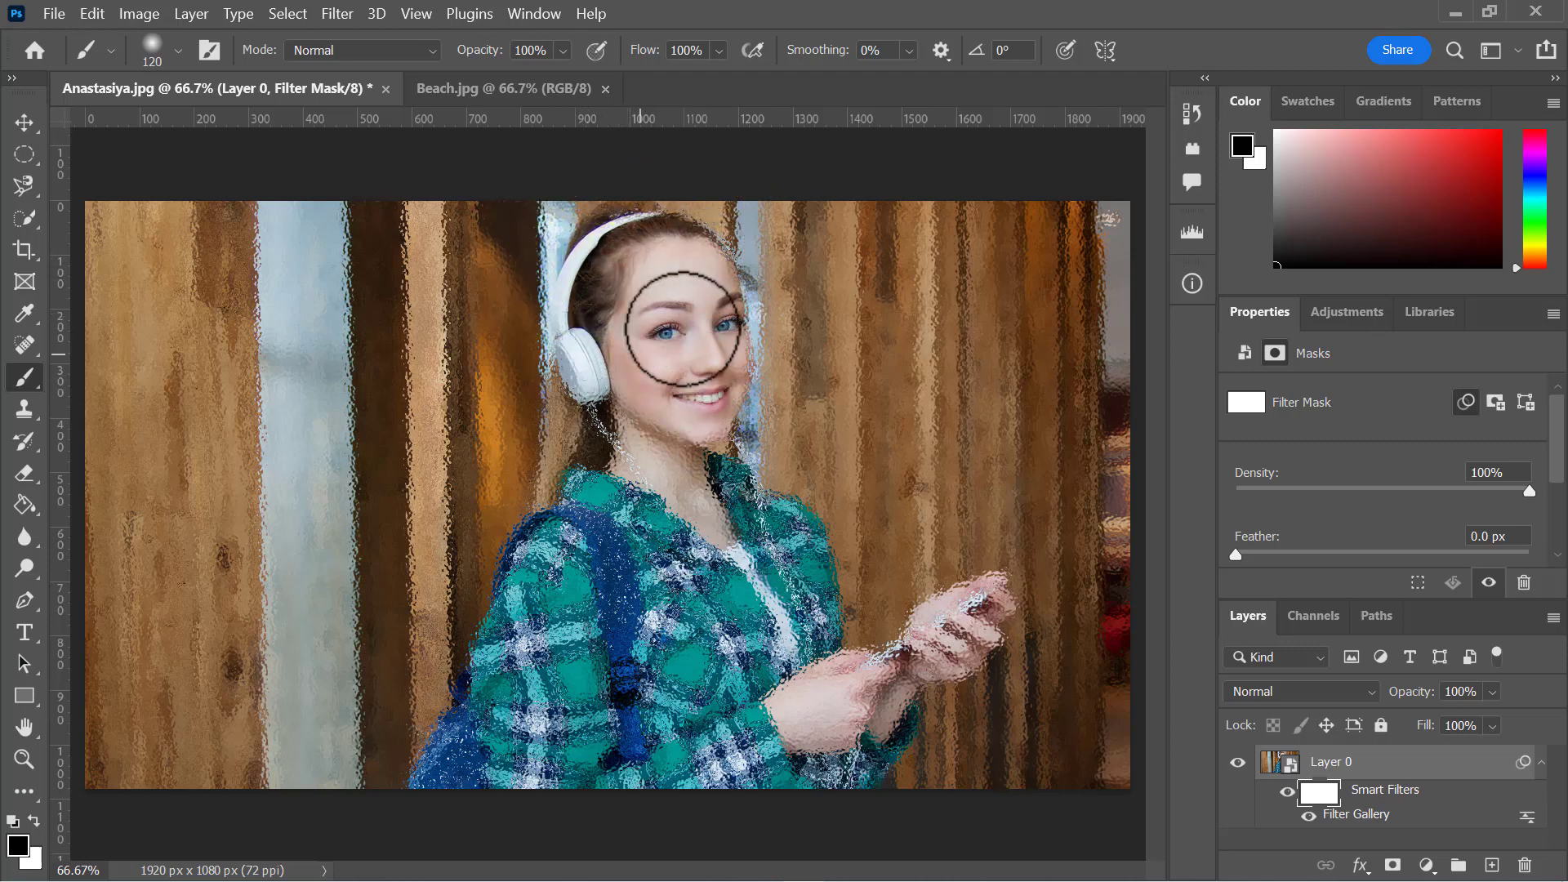
pyautogui.moveTo(722, 313); pyautogui.dragTo(716, 408)
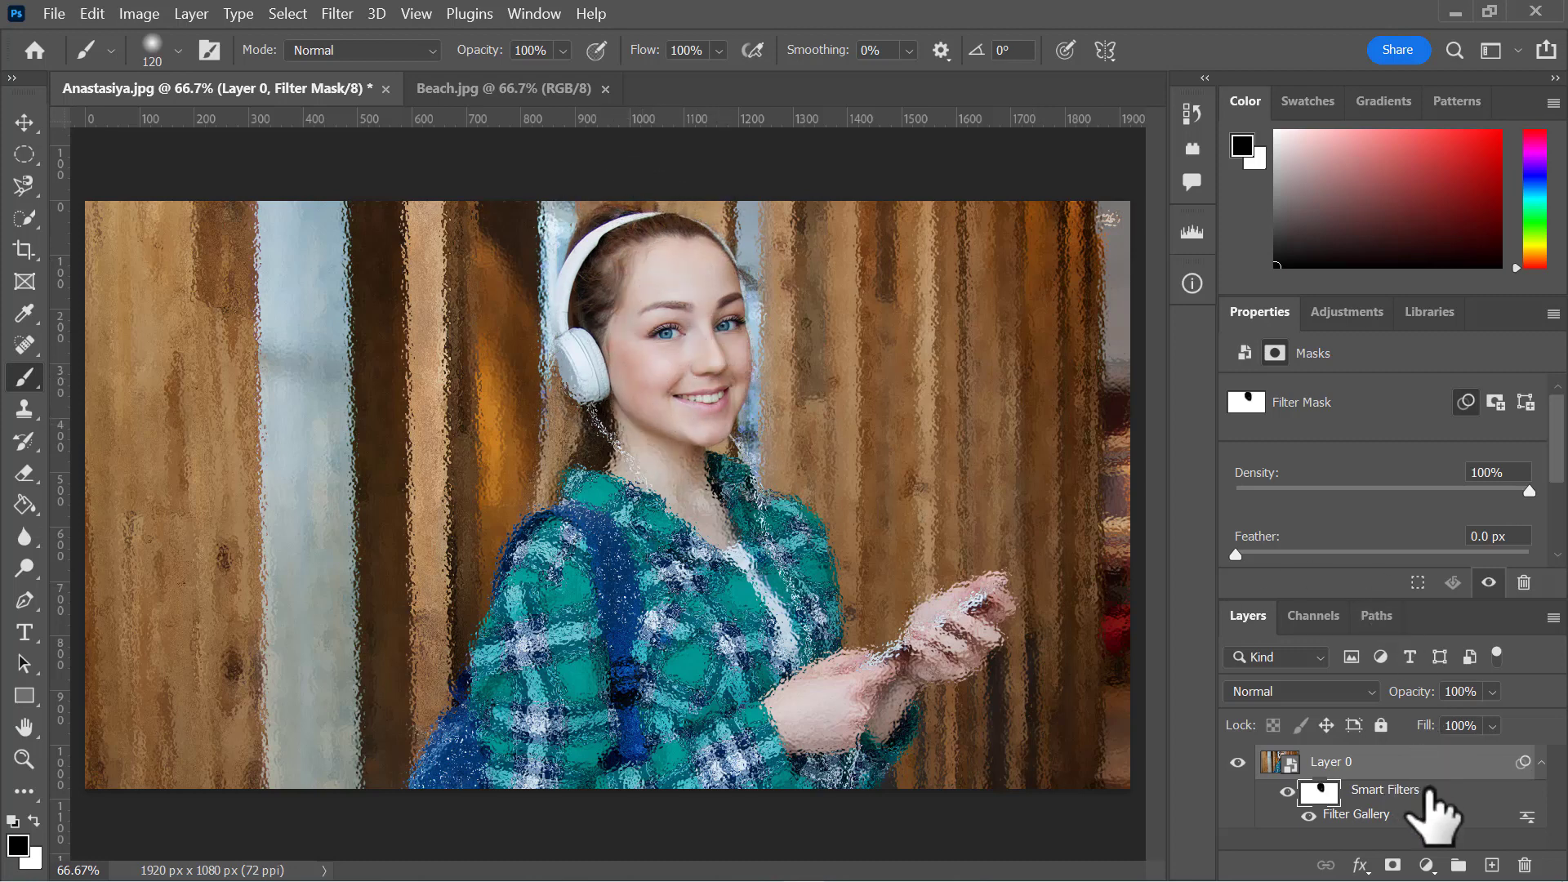
# Delete the smart filters from Layer 0 and reopen the Filter Gallery
pyautogui.moveTo(1429, 798); pyautogui.dragTo(1524, 865)
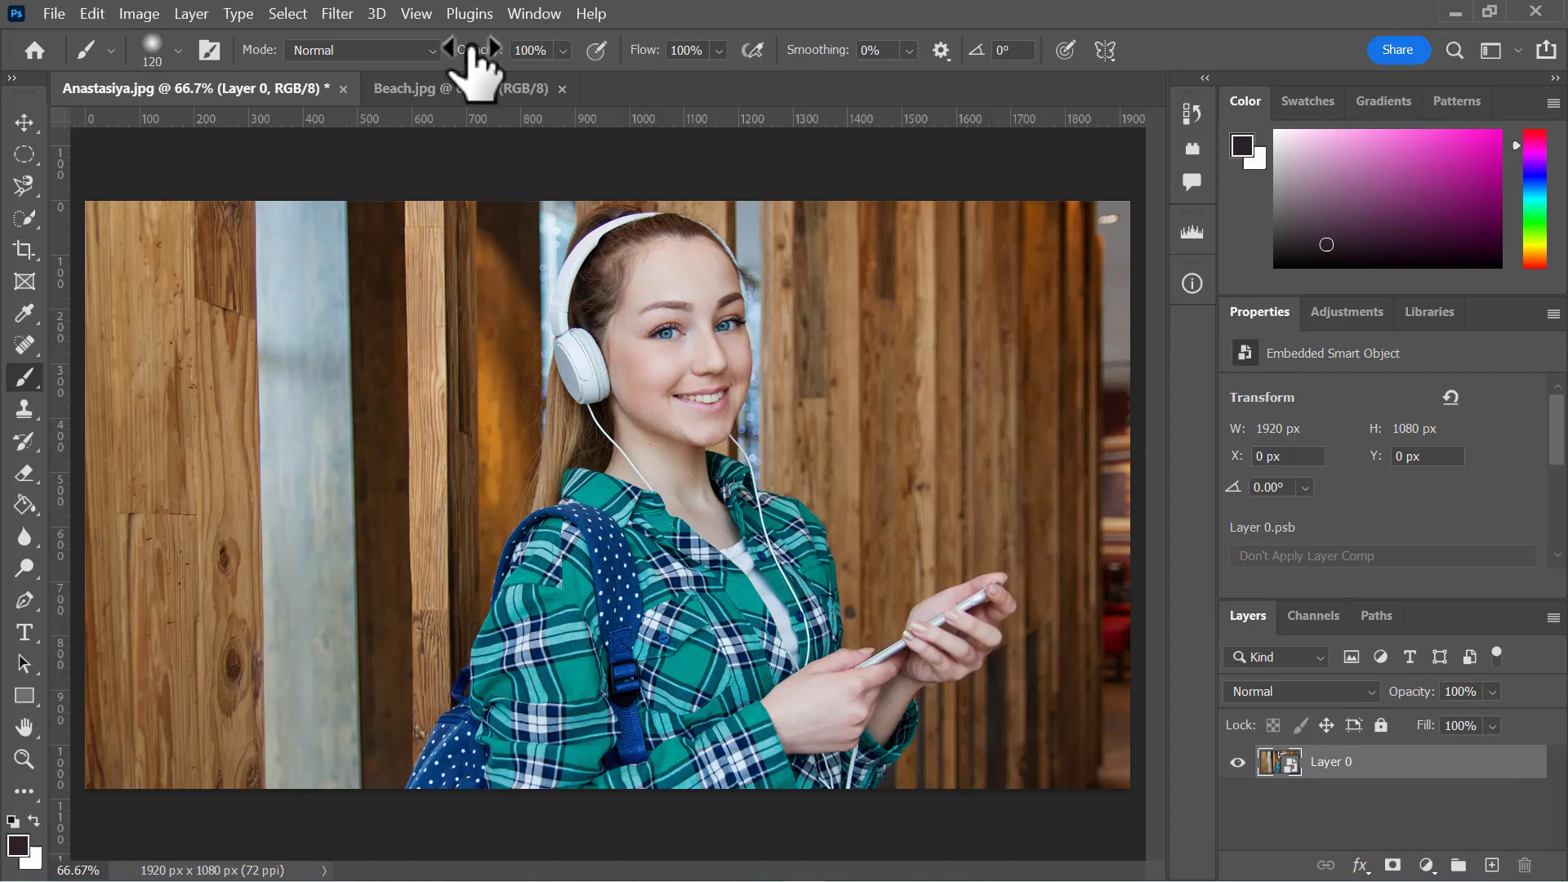
pyautogui.click(337, 14)
pyautogui.click(345, 130)
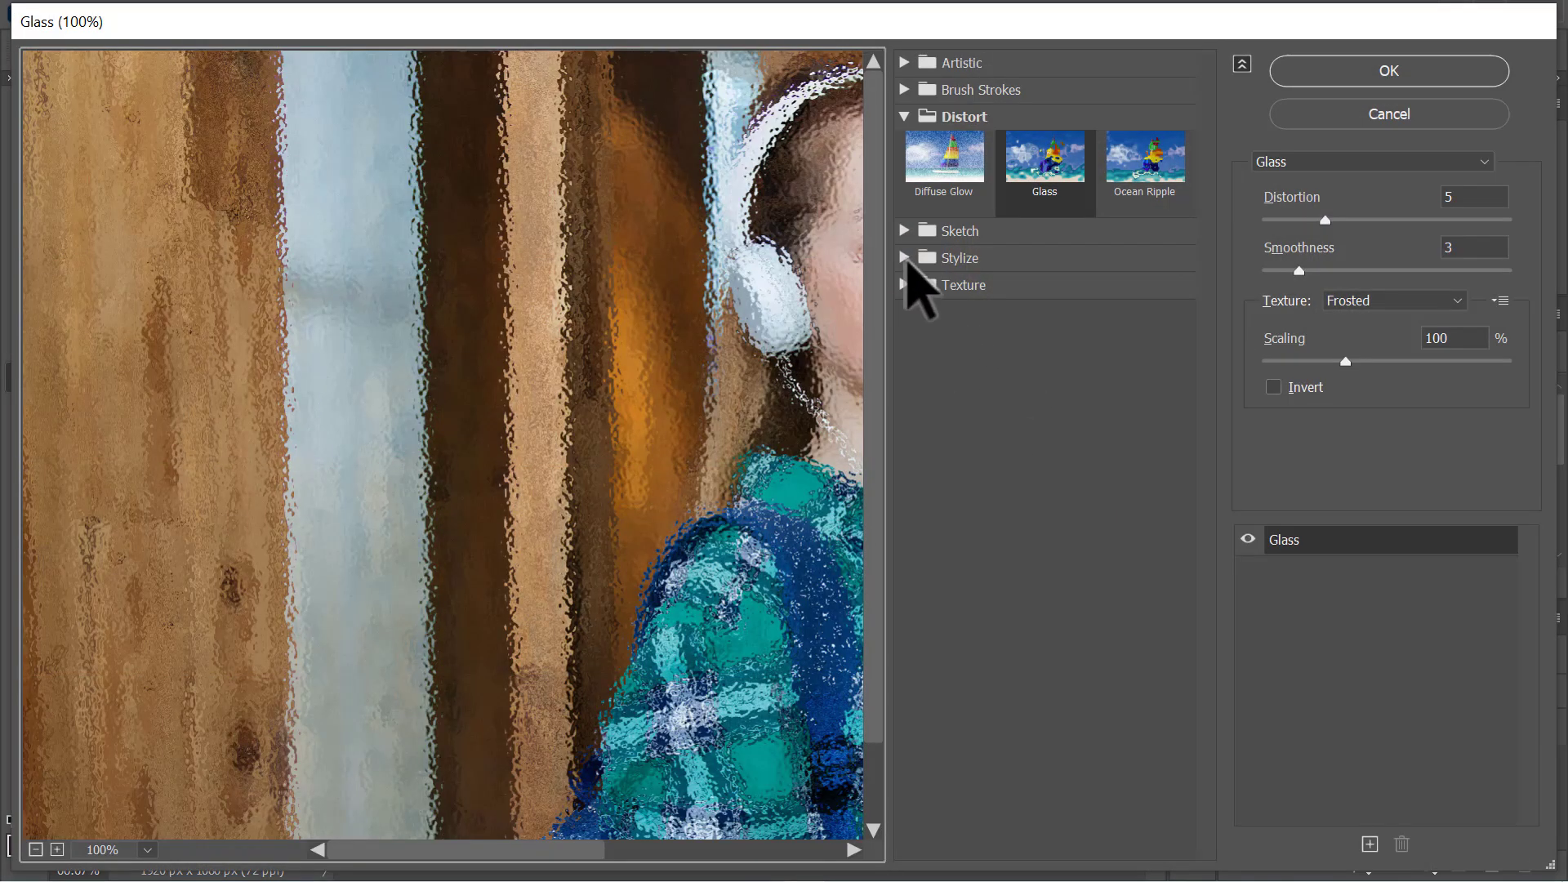
# Preview the Stylize Glowing Edges effect with the whole image fitted in view, and return to the Glass effect
pyautogui.click(904, 257)
pyautogui.click(964, 312)
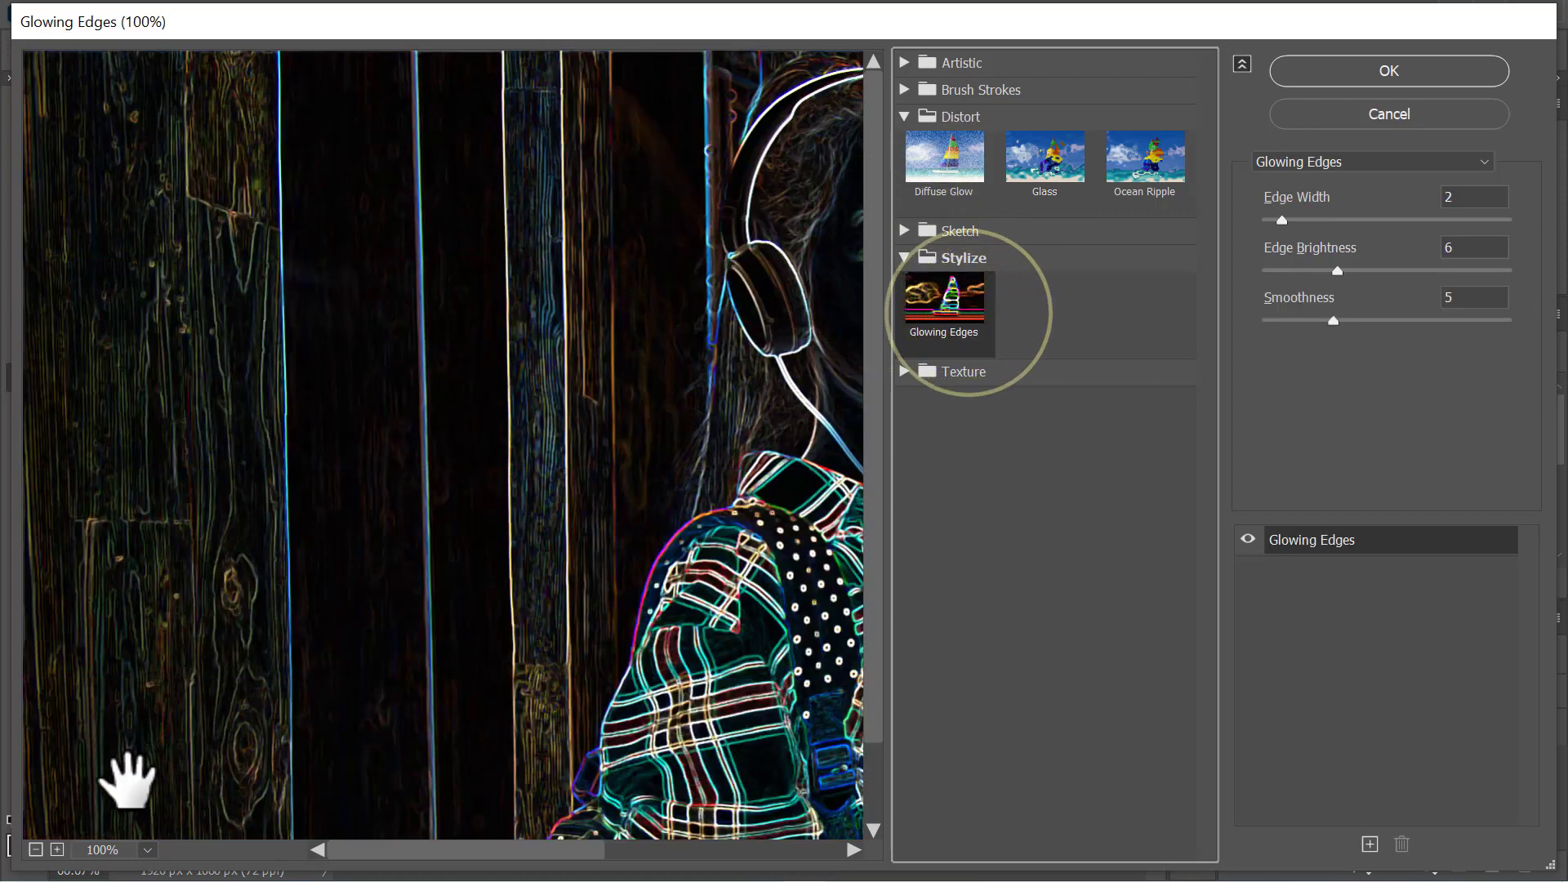
pyautogui.click(148, 849)
pyautogui.click(131, 795)
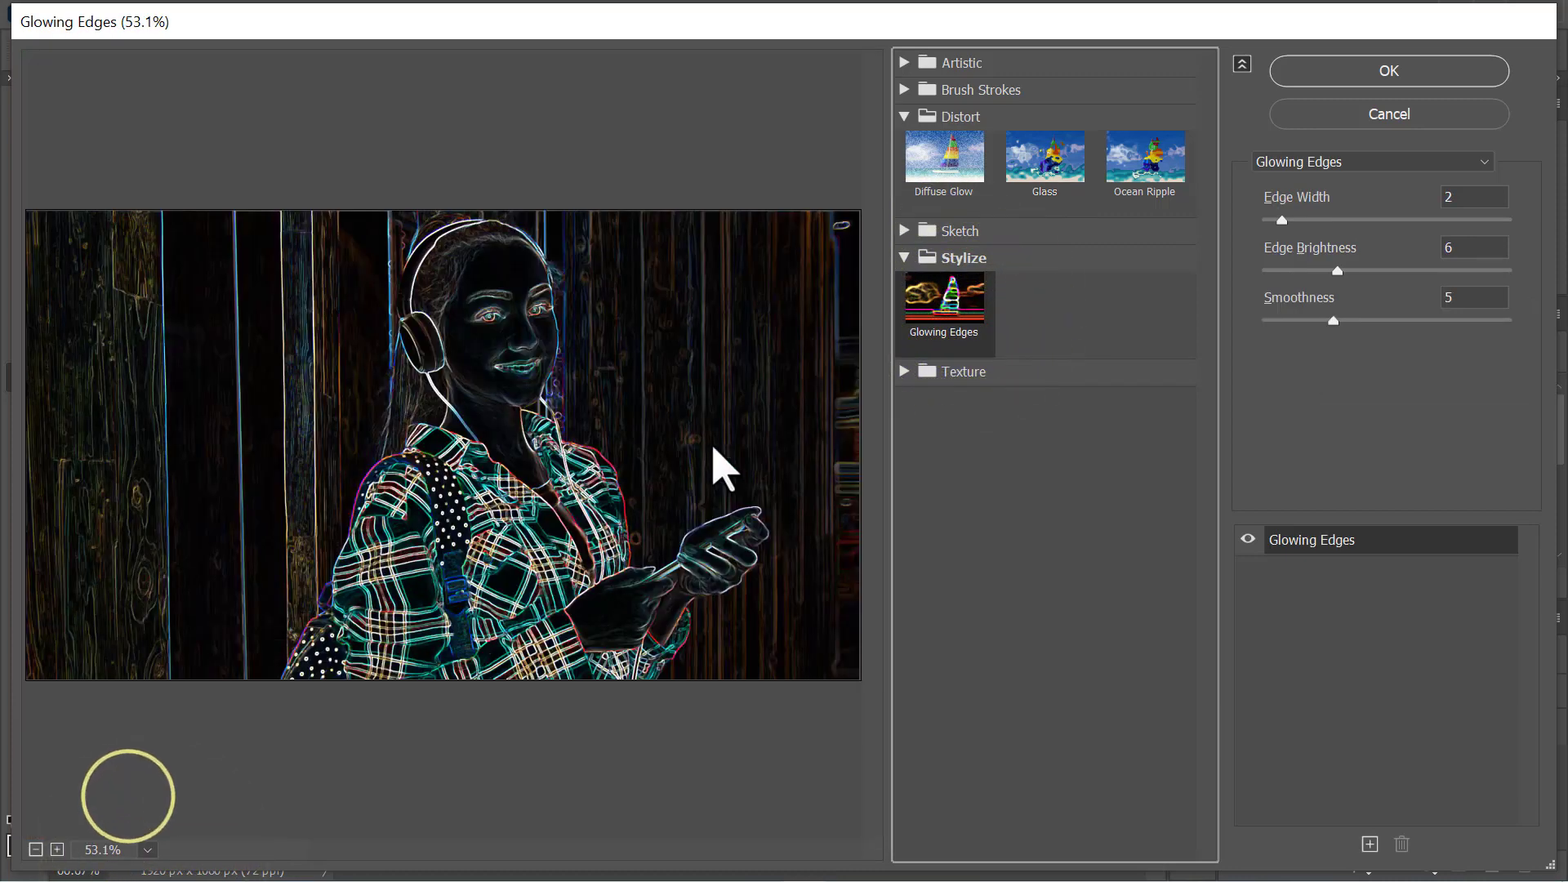
pyautogui.click(1061, 161)
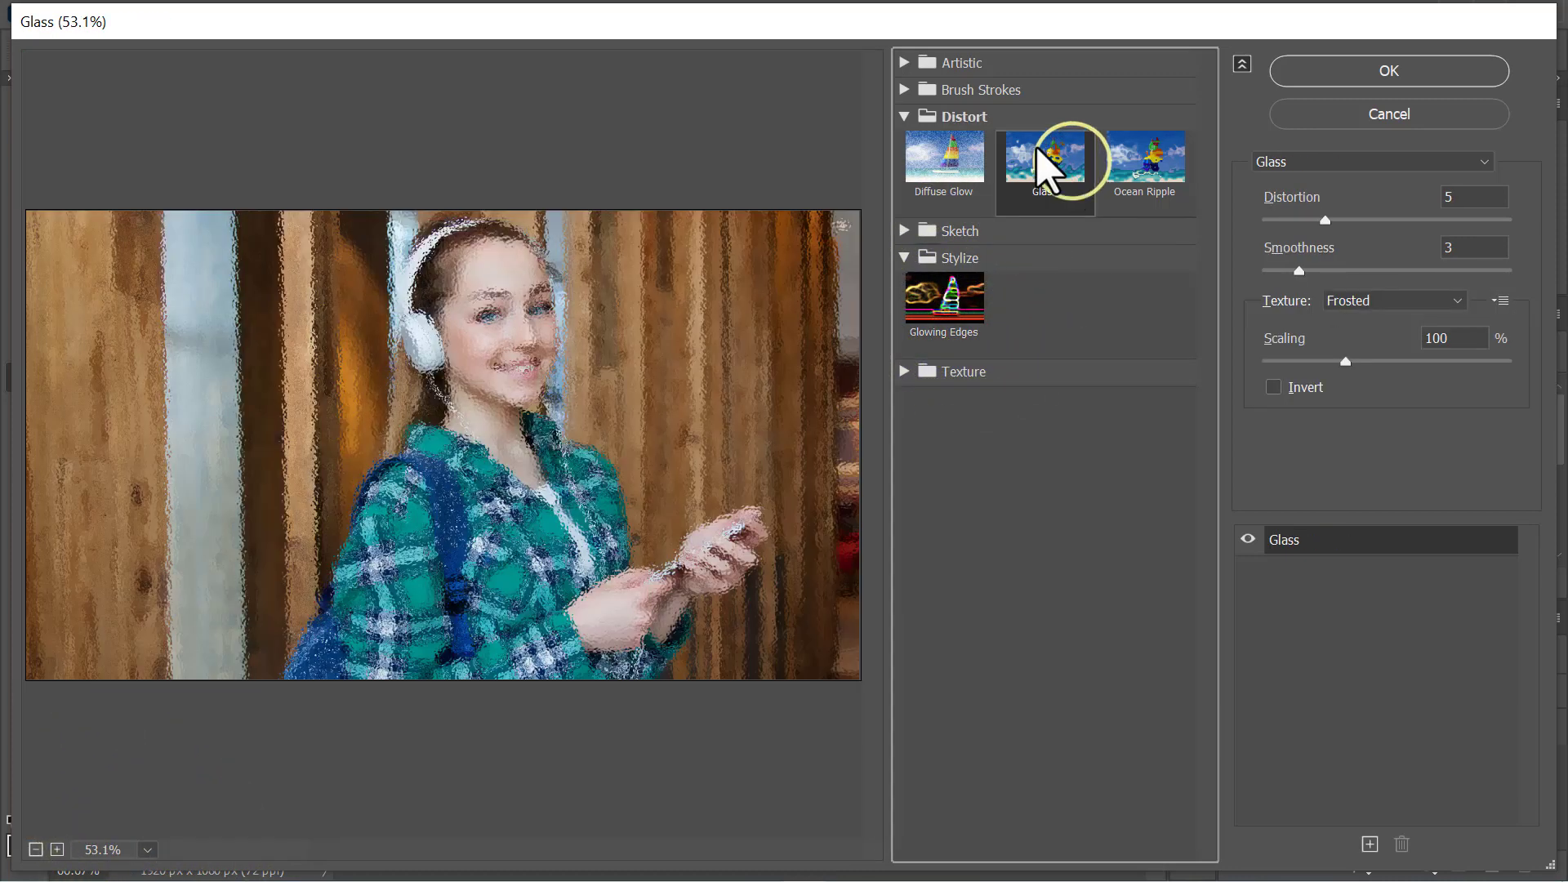
# Preview the Stained Glass, Texturizer and Patchwork texture effects
pyautogui.click(903, 372)
pyautogui.click(1049, 506)
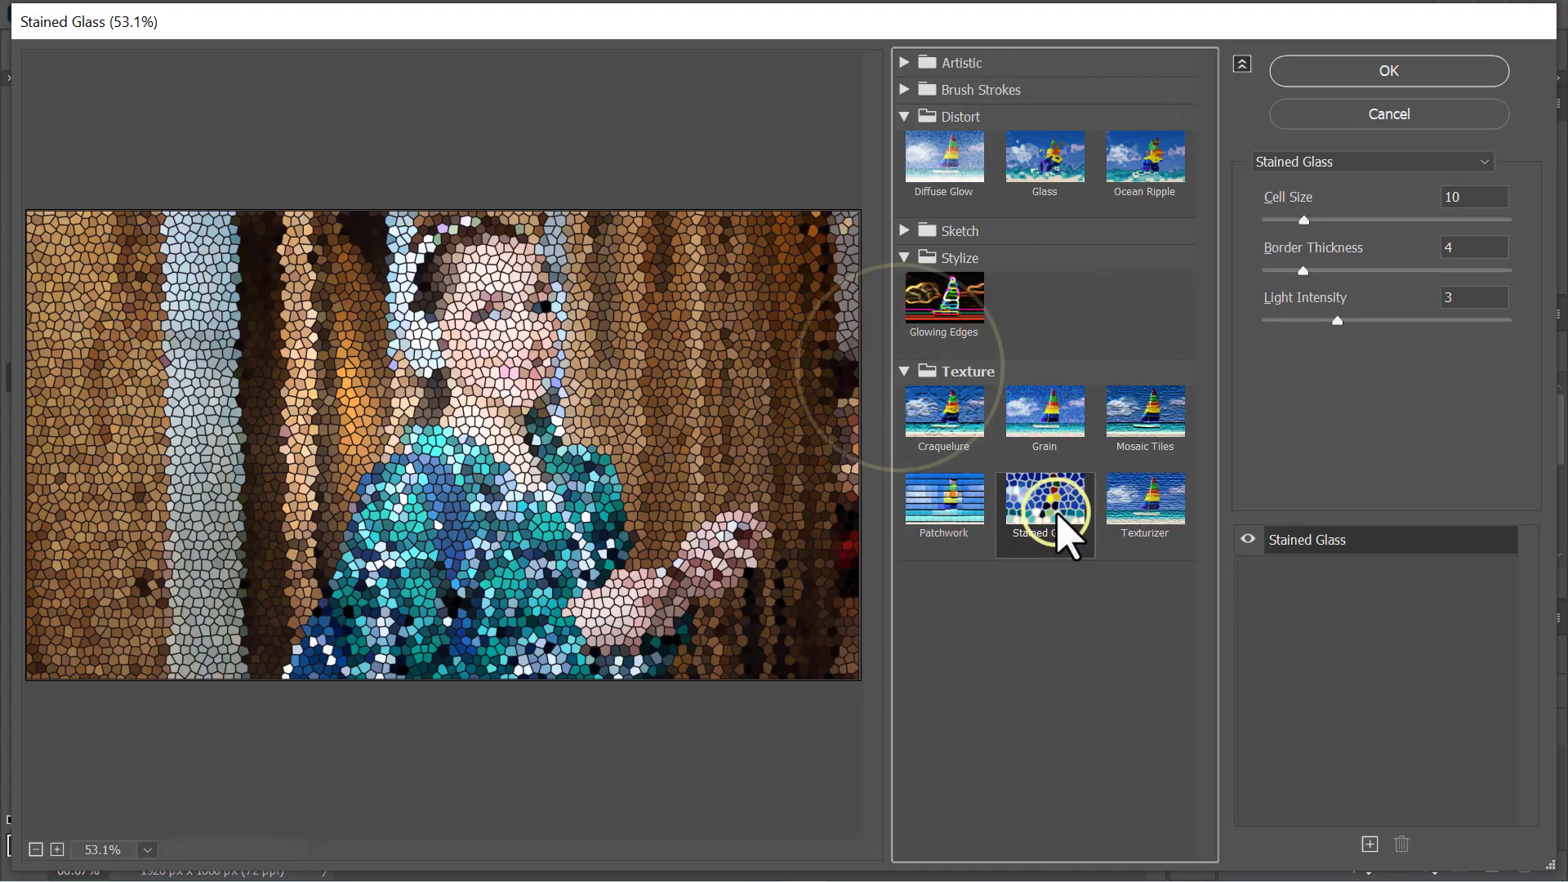
pyautogui.click(1153, 496)
pyautogui.click(949, 501)
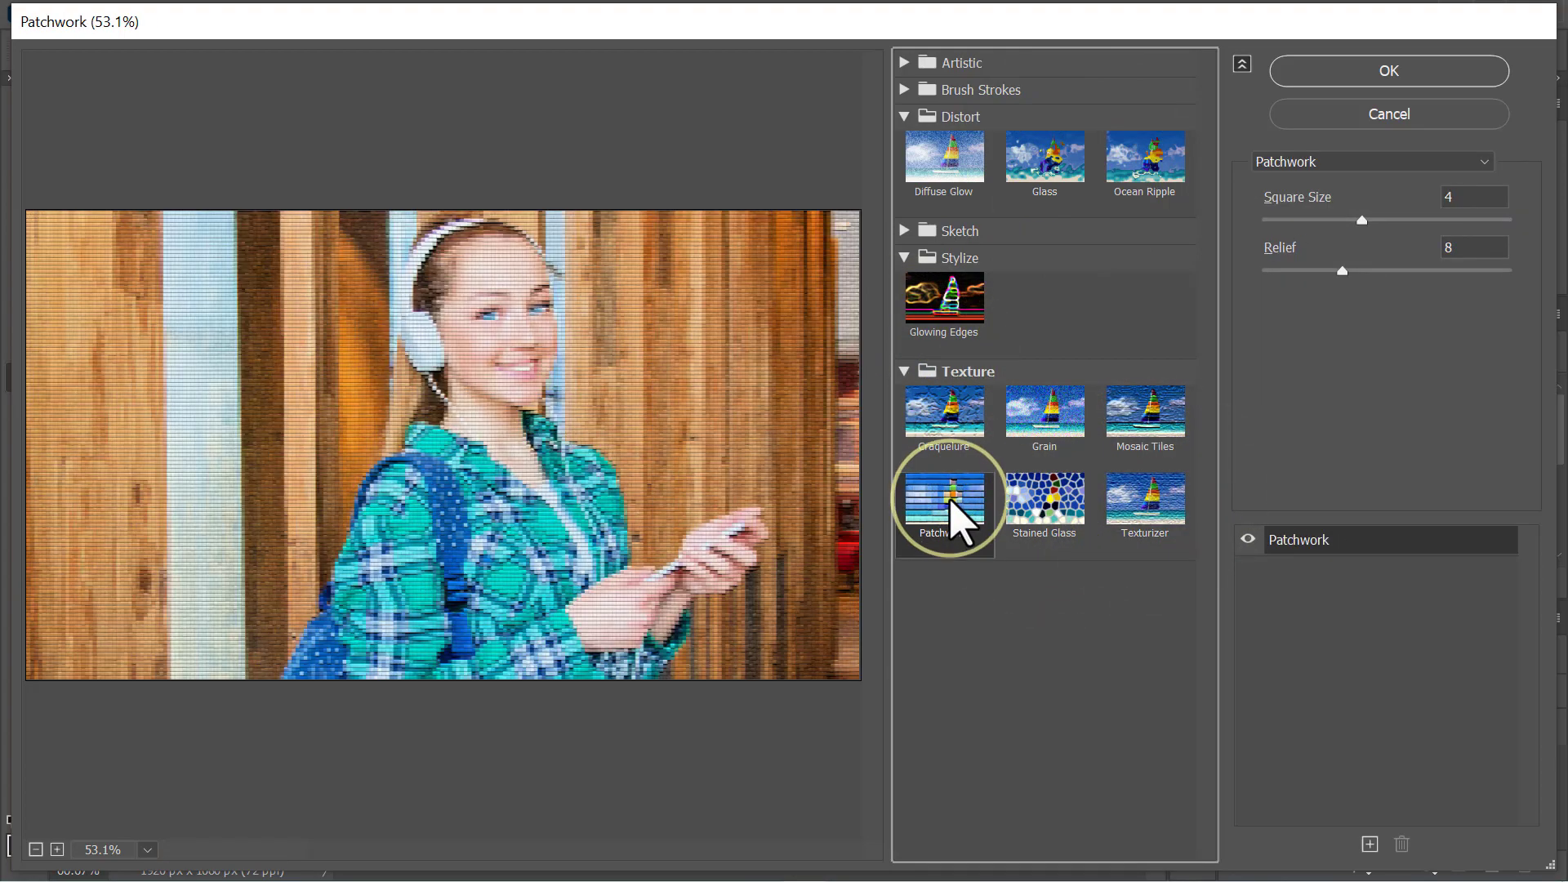
# Choose the Craquelure texture effect with crack spacing 33 and crack depth 7, and lower its crack brightness
pyautogui.click(943, 421)
pyautogui.click(1298, 217)
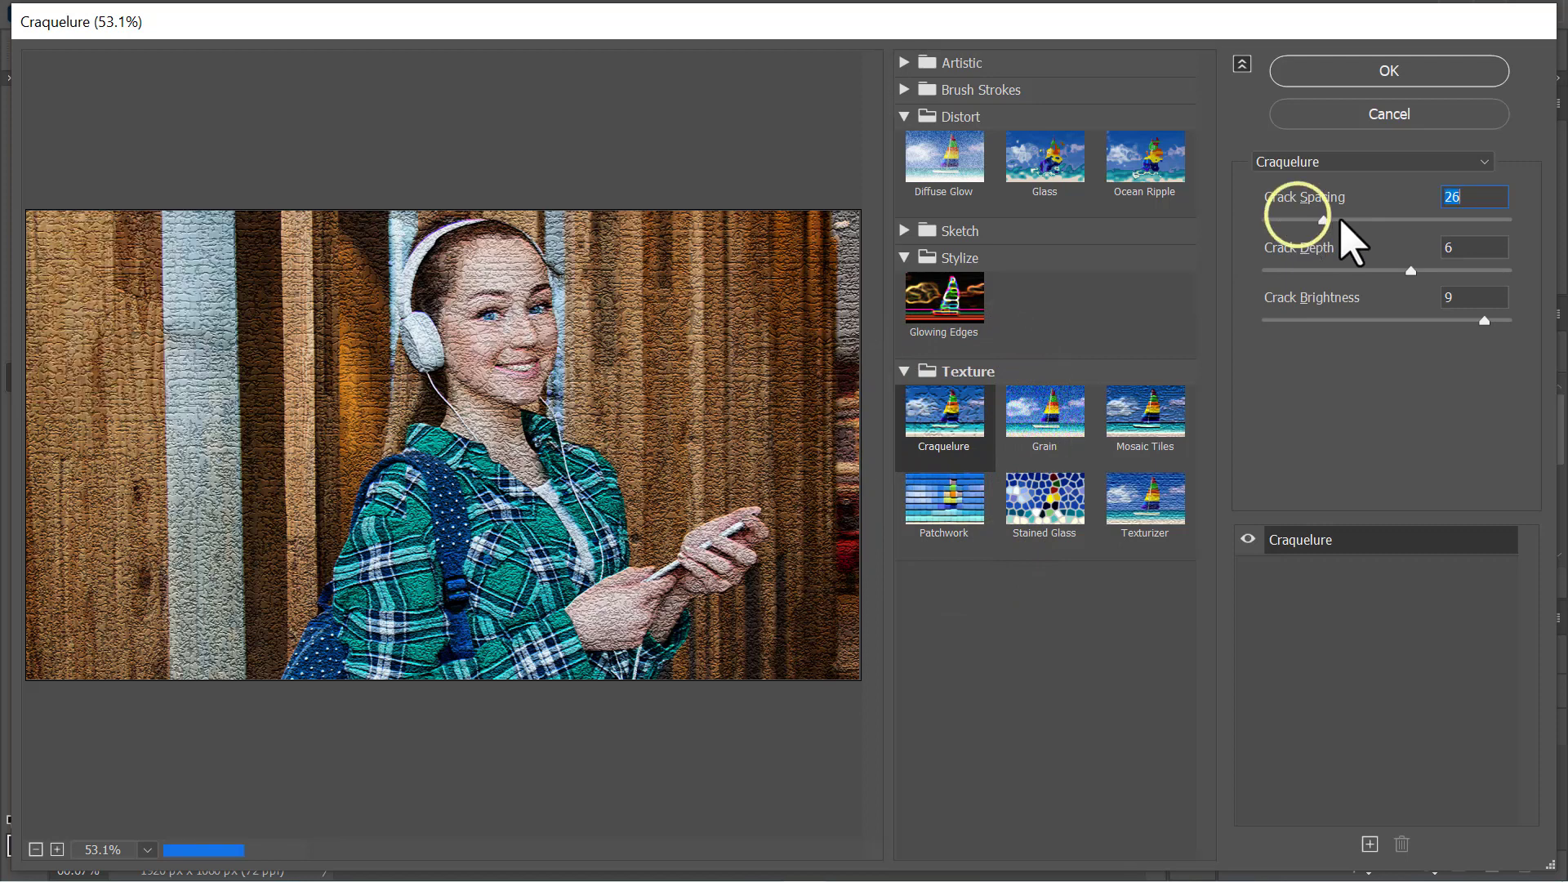
pyautogui.moveTo(1410, 270)
pyautogui.mouseDown()
pyautogui.moveTo(1349, 276)
pyautogui.moveTo(1425, 294)
pyautogui.mouseUp()
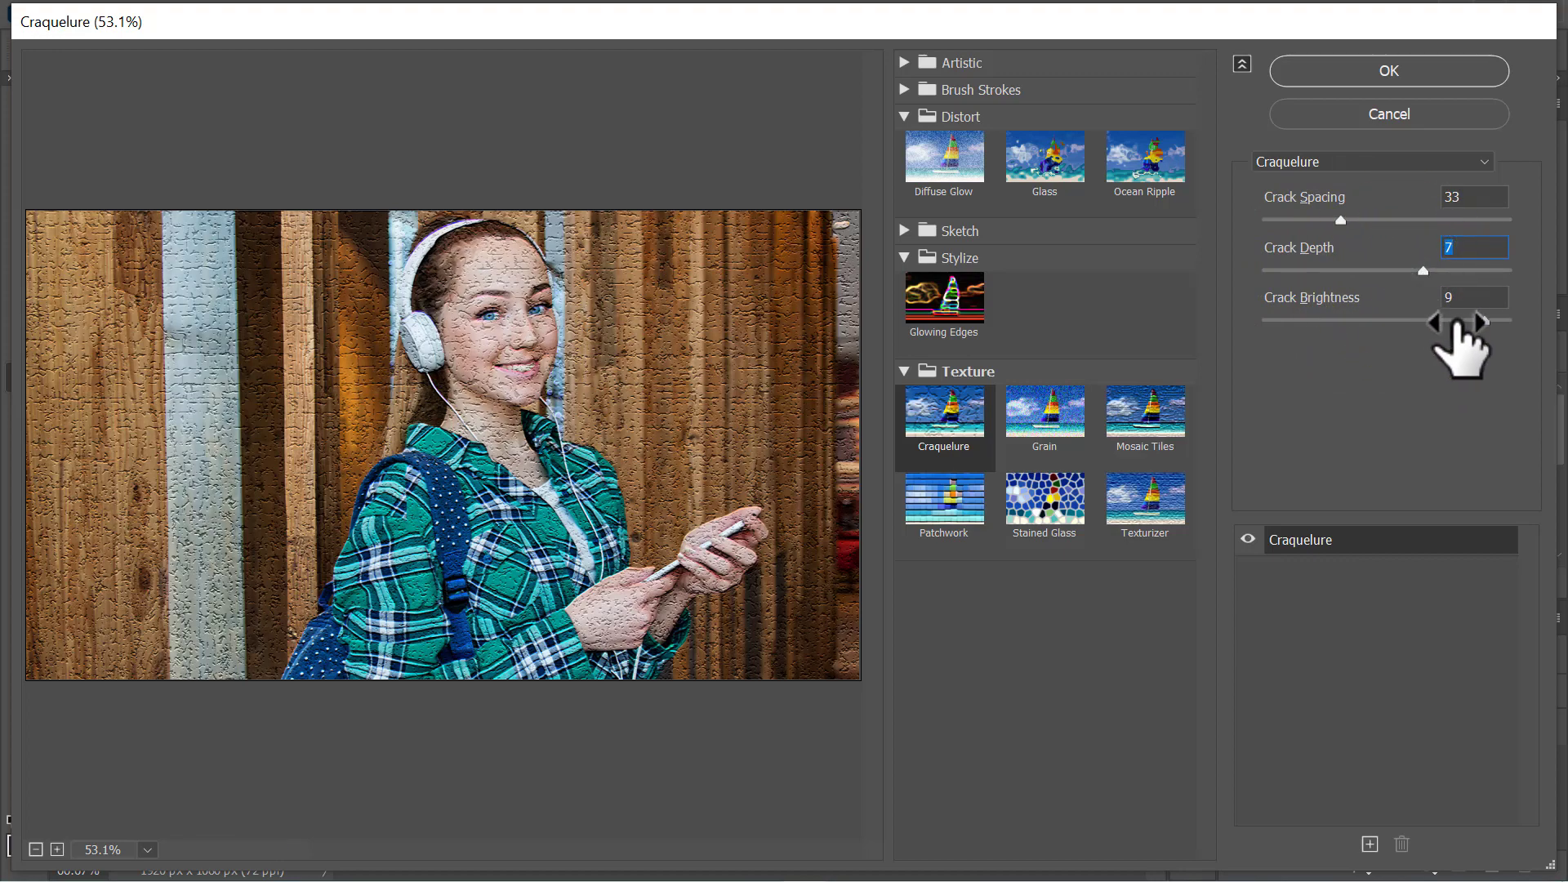
pyautogui.moveTo(1500, 323); pyautogui.dragTo(1442, 325)
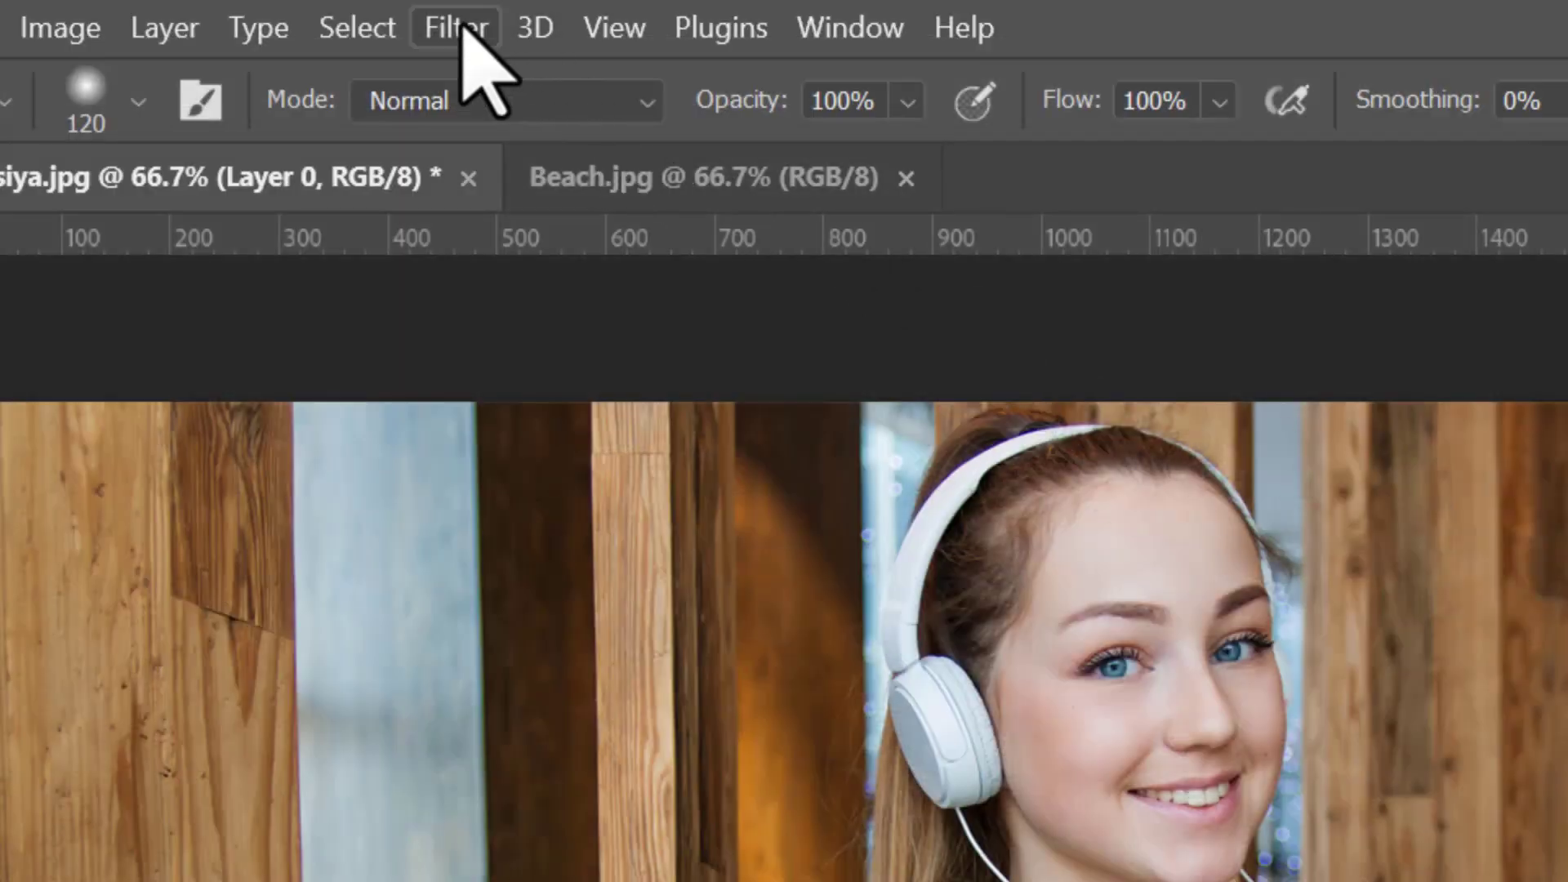
# Apply the Pinch distort filter to Layer 0 with an amount of 50%
pyautogui.click(458, 29)
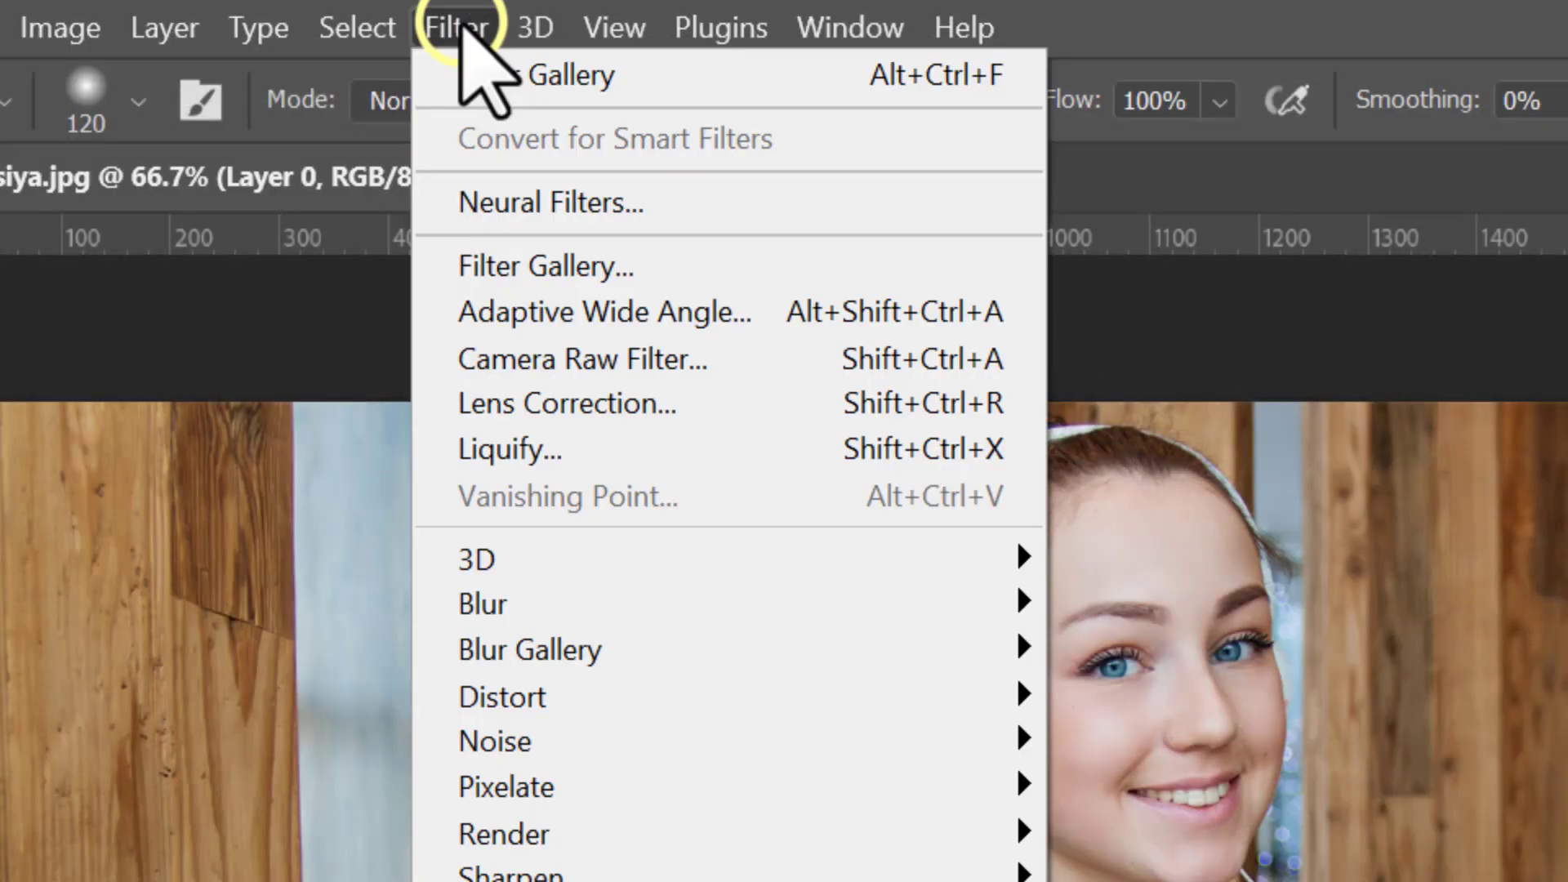
pyautogui.moveTo(465, 695)
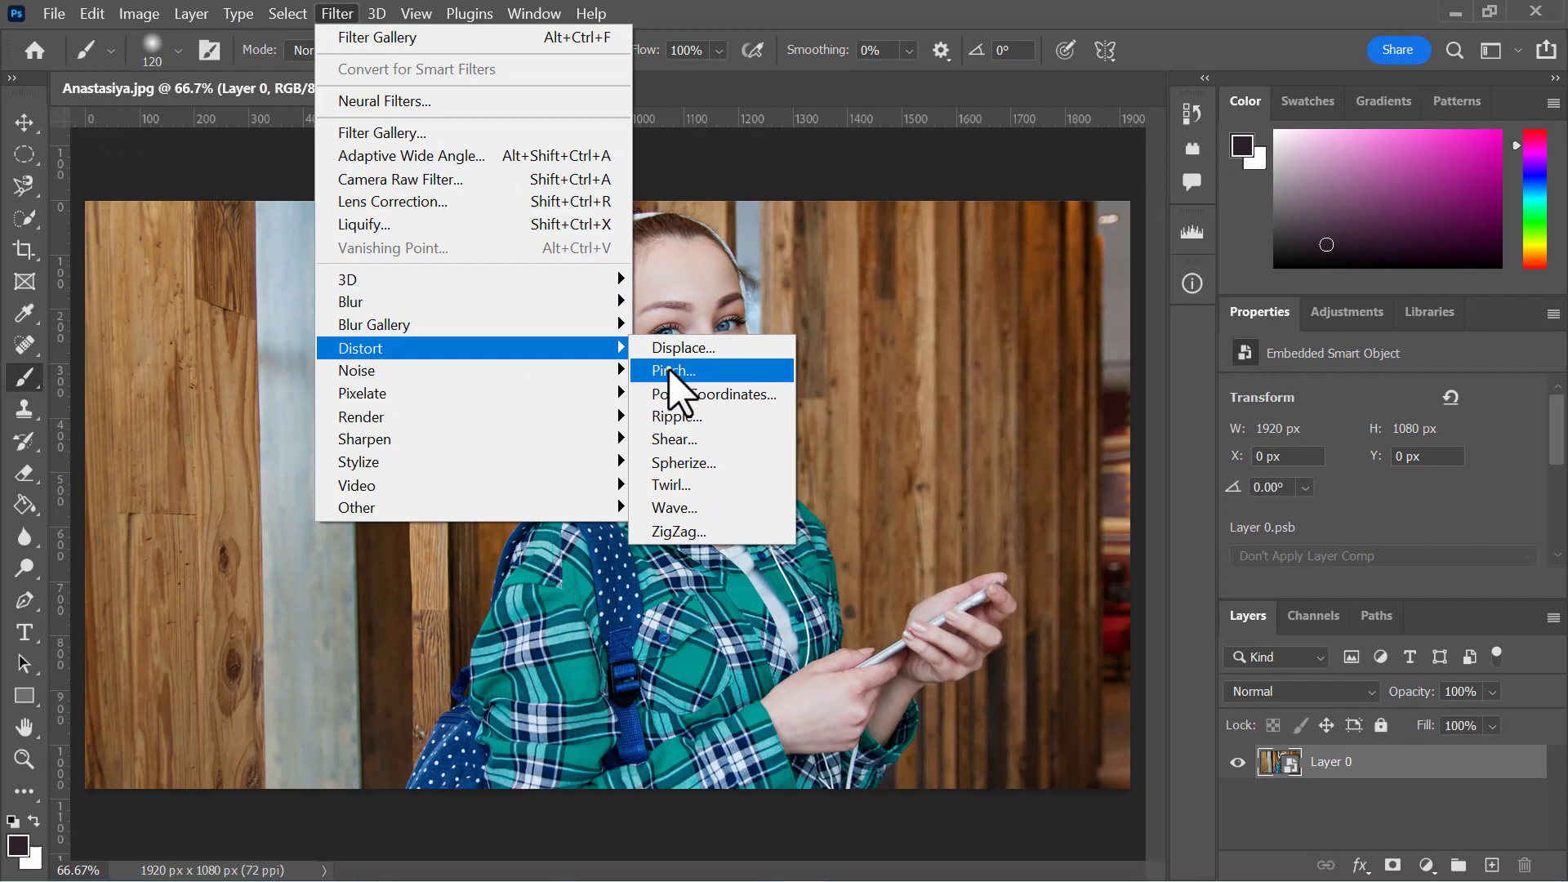
pyautogui.click(1105, 742)
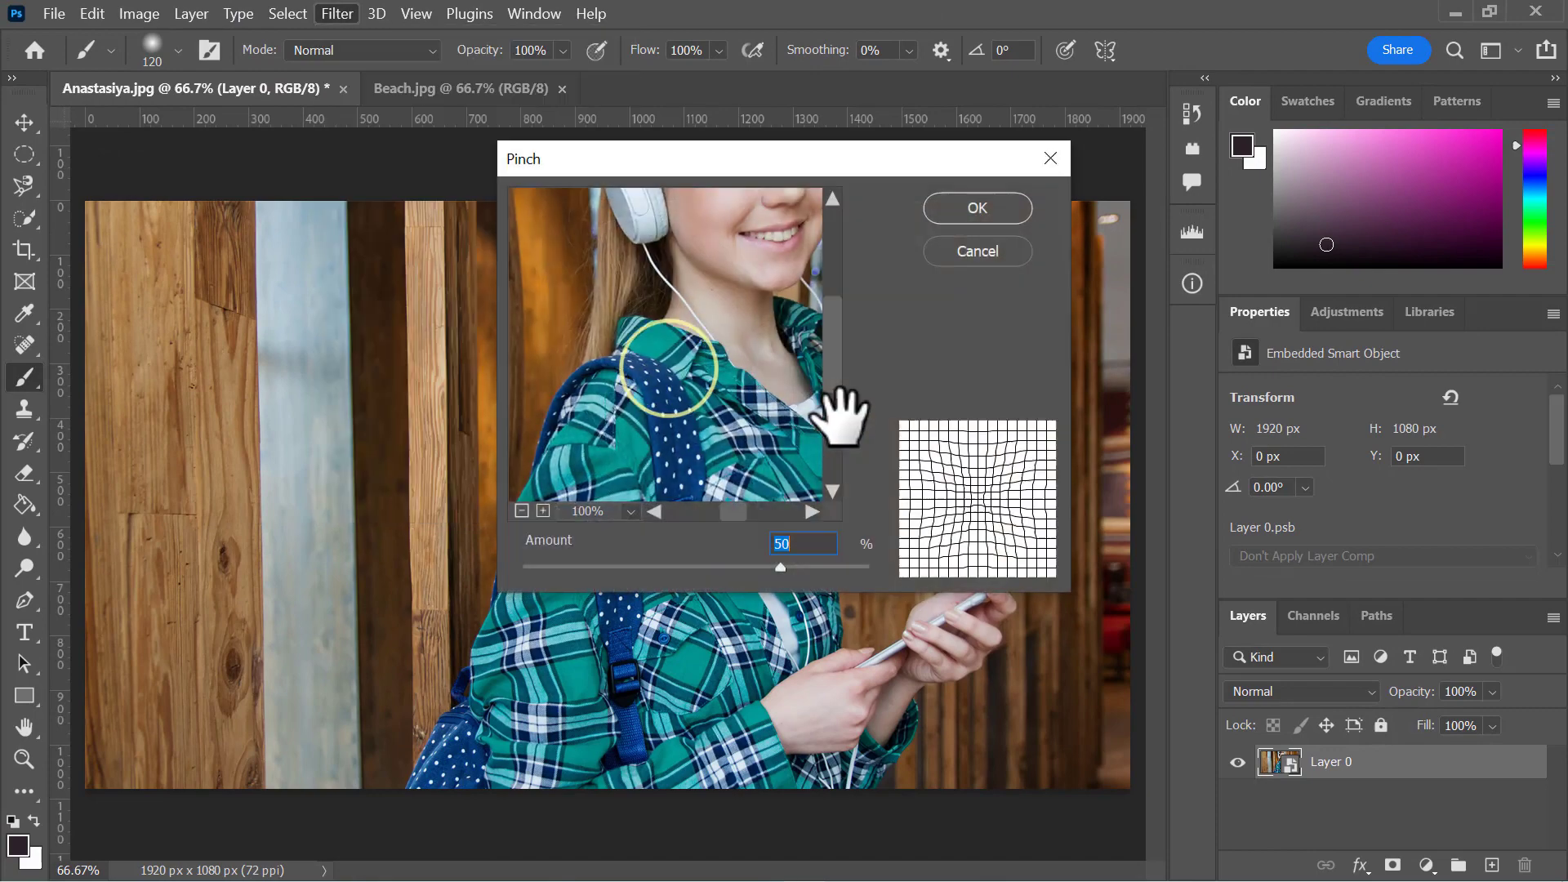
pyautogui.click(975, 206)
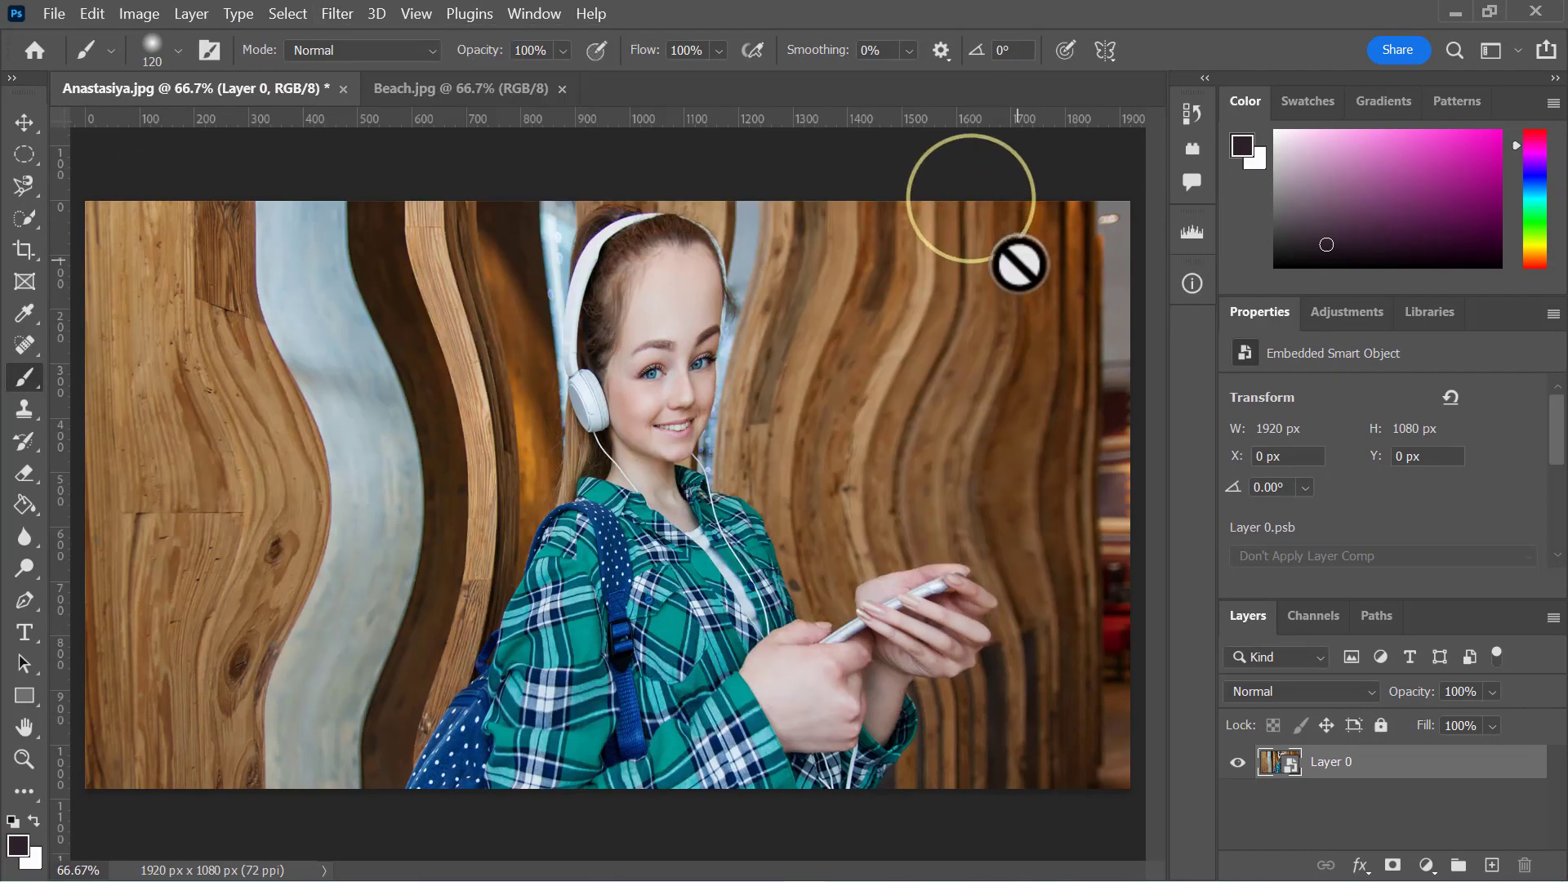
# Toggle the Pinch filter's visibility off and on, and delete the smart filters from Layer 0
pyautogui.click(1307, 814)
pyautogui.click(1306, 815)
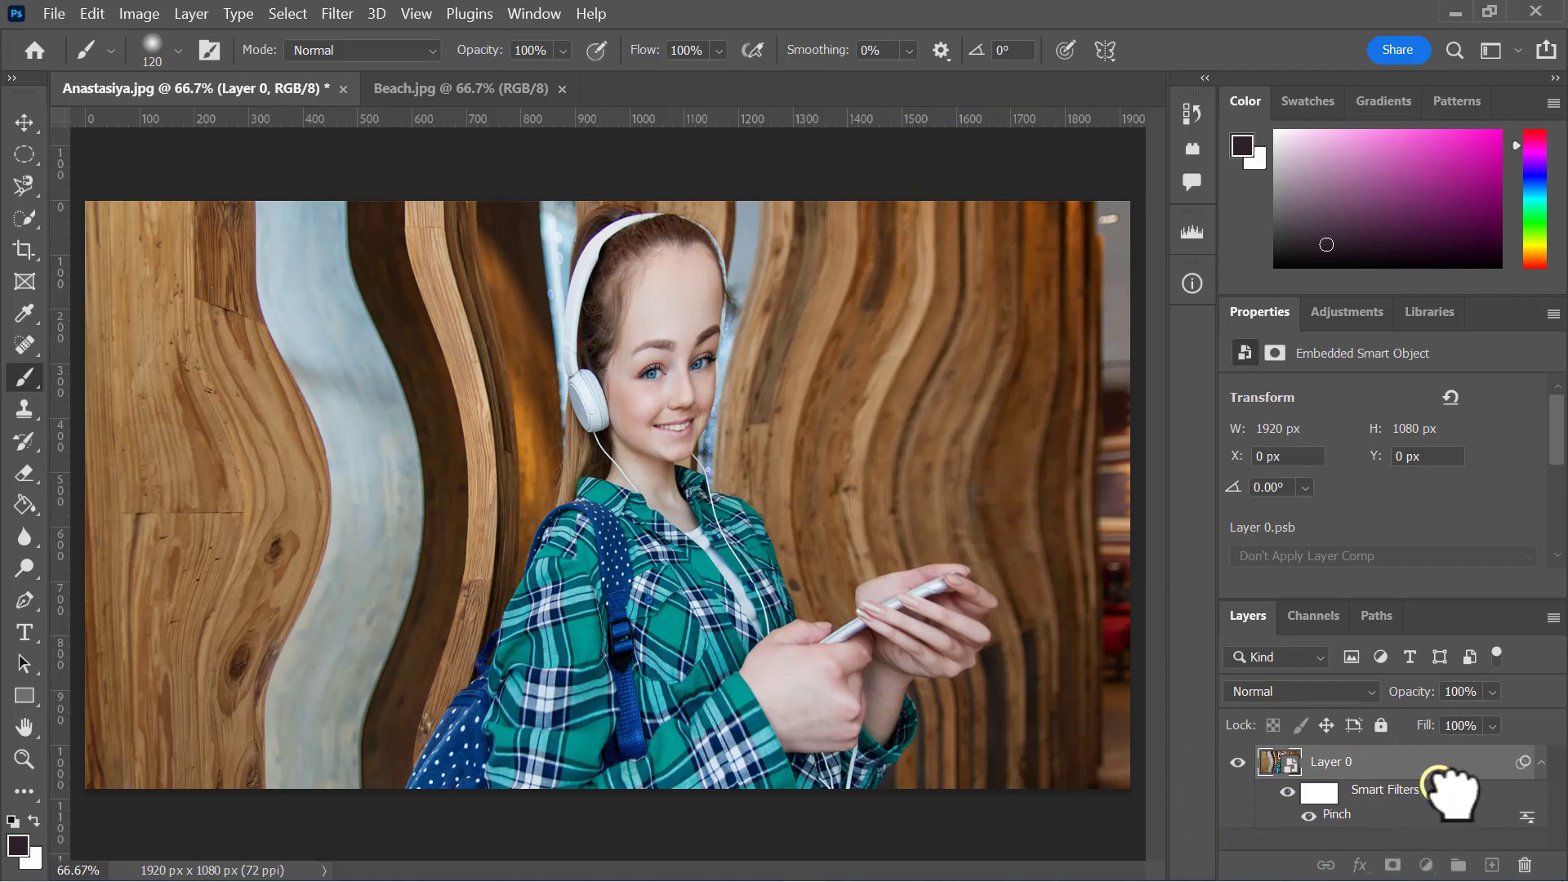
pyautogui.moveTo(1450, 792); pyautogui.dragTo(1524, 864)
# Apply the Ripple distort filter to Layer 0 at 330% with Medium size, and toggle the smart filters' visibility off and on
pyautogui.click(337, 14)
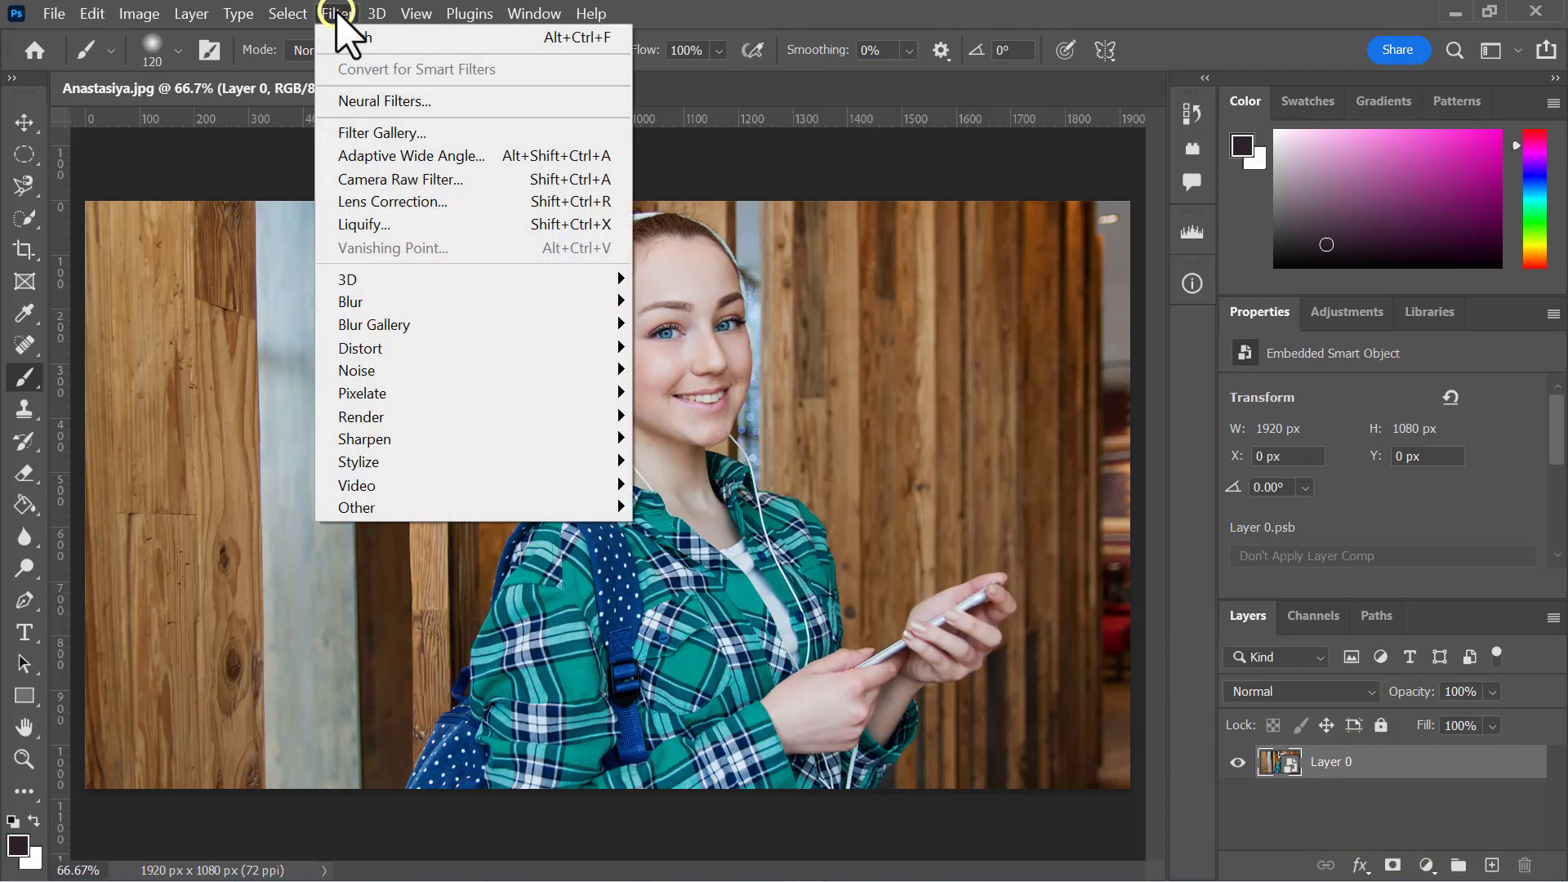
pyautogui.moveTo(420, 350)
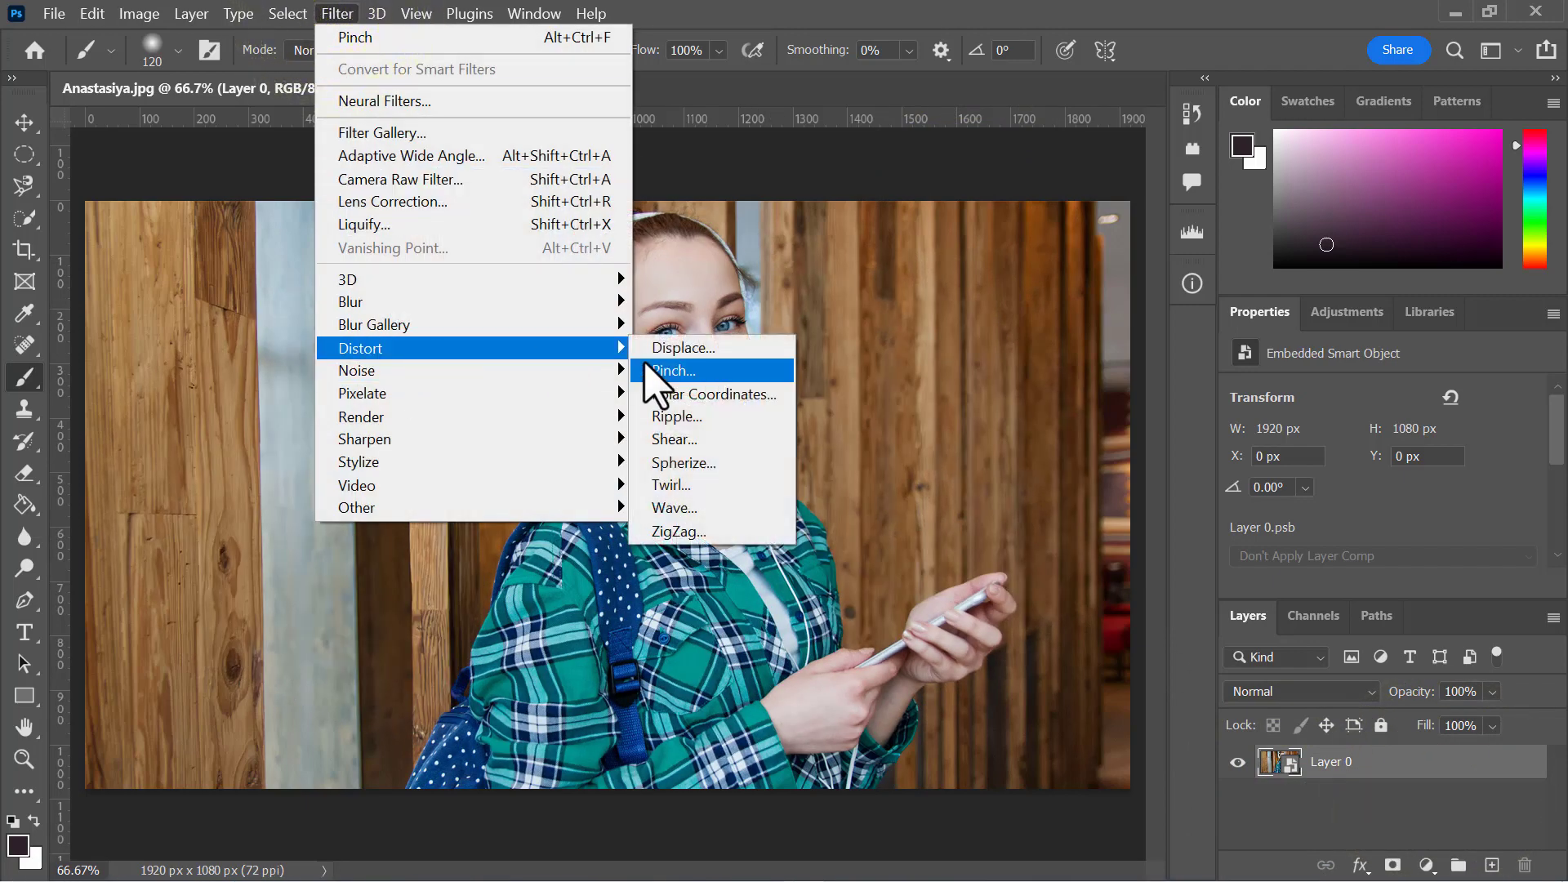
pyautogui.click(682, 417)
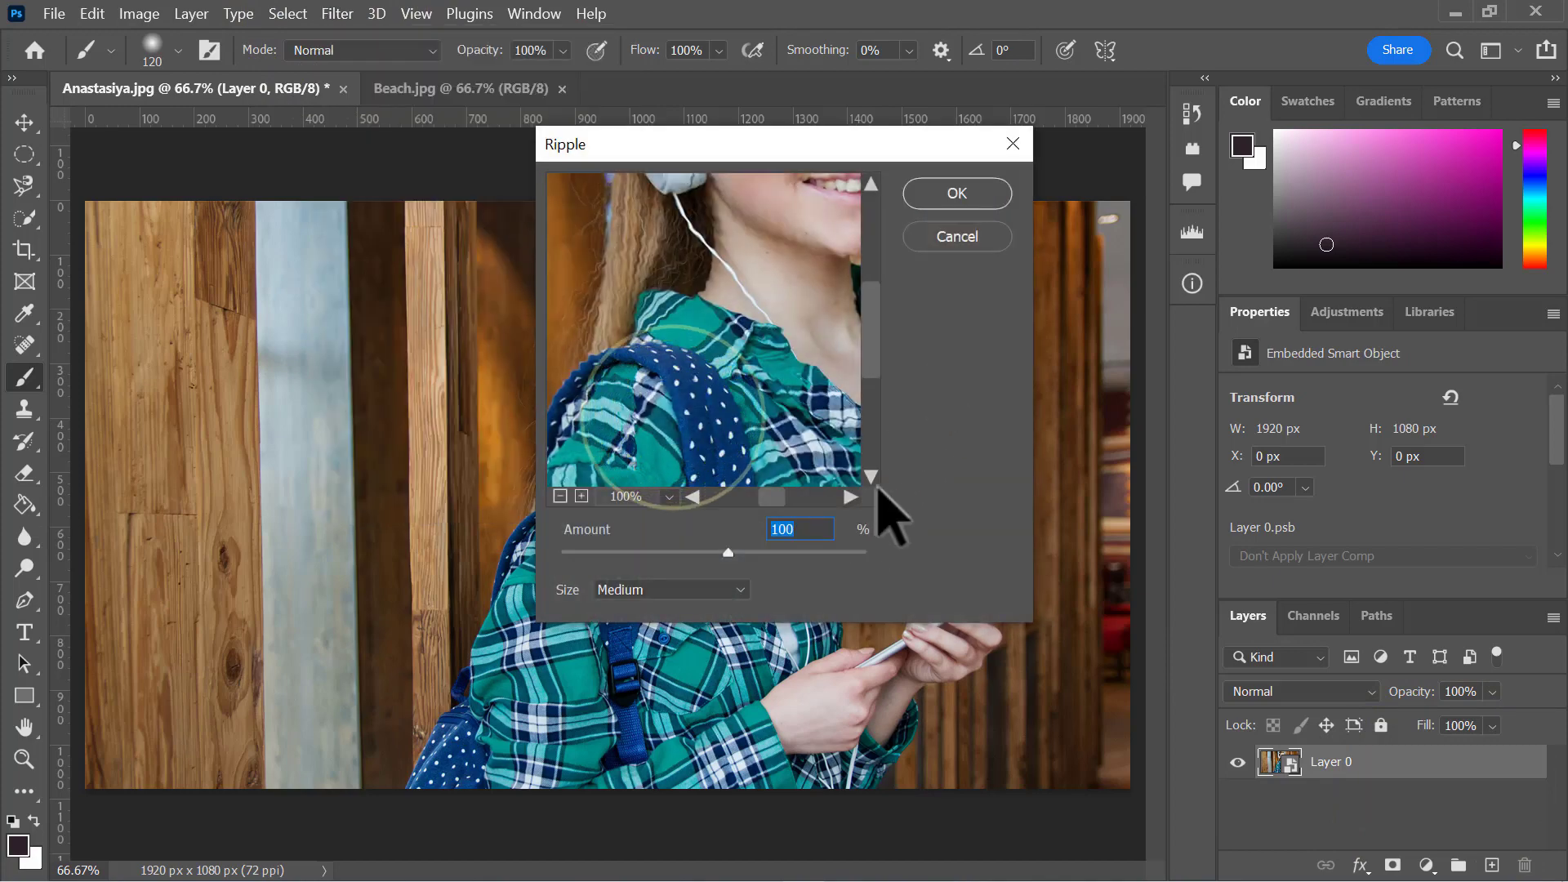
pyautogui.moveTo(729, 553); pyautogui.dragTo(763, 553)
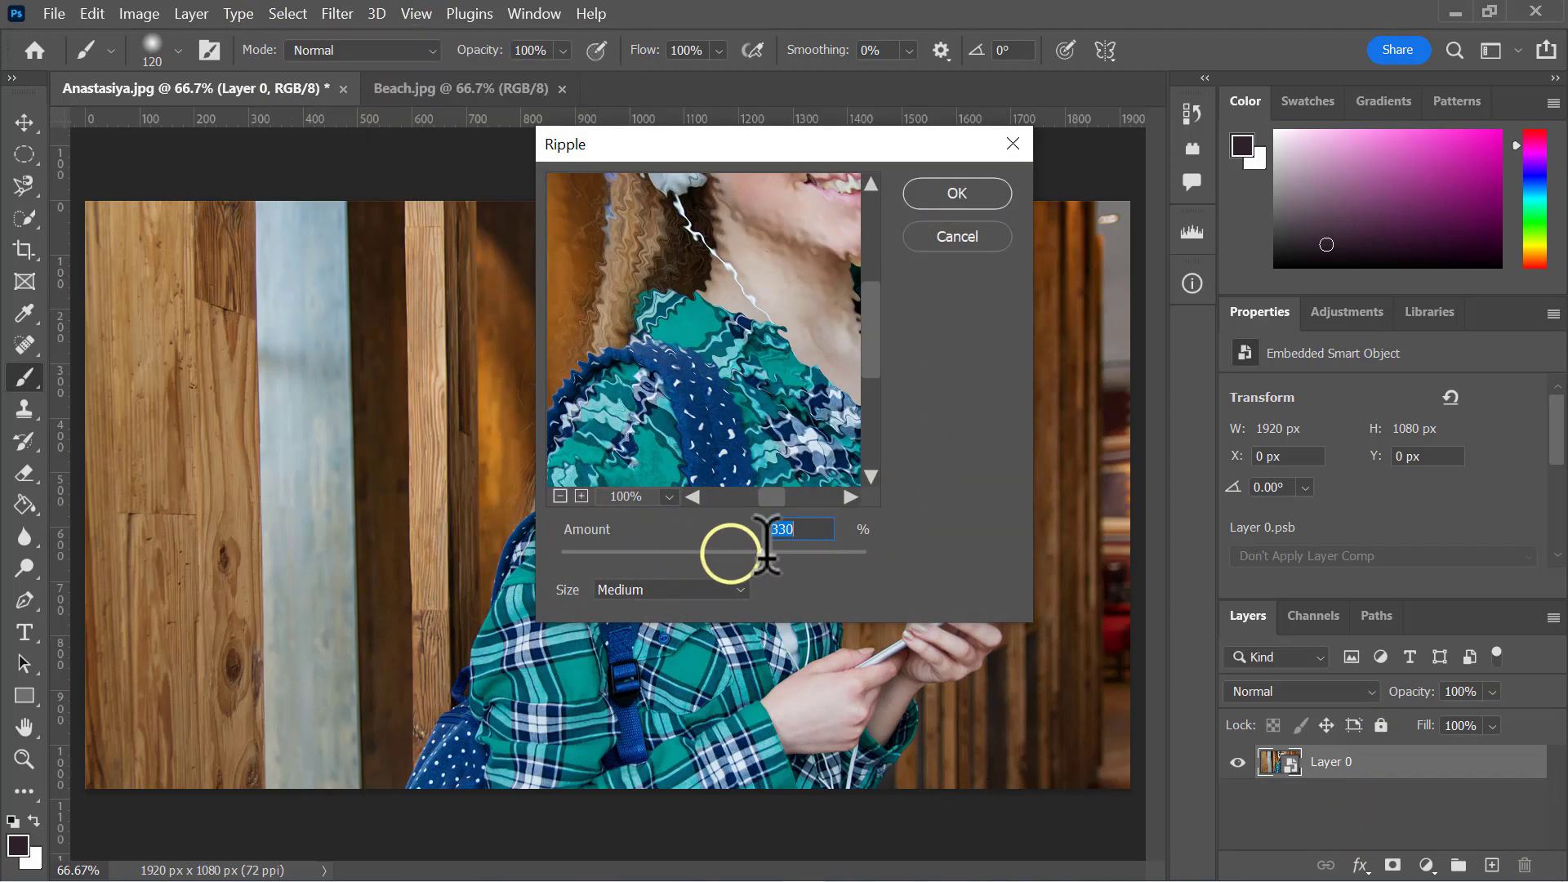
pyautogui.click(935, 193)
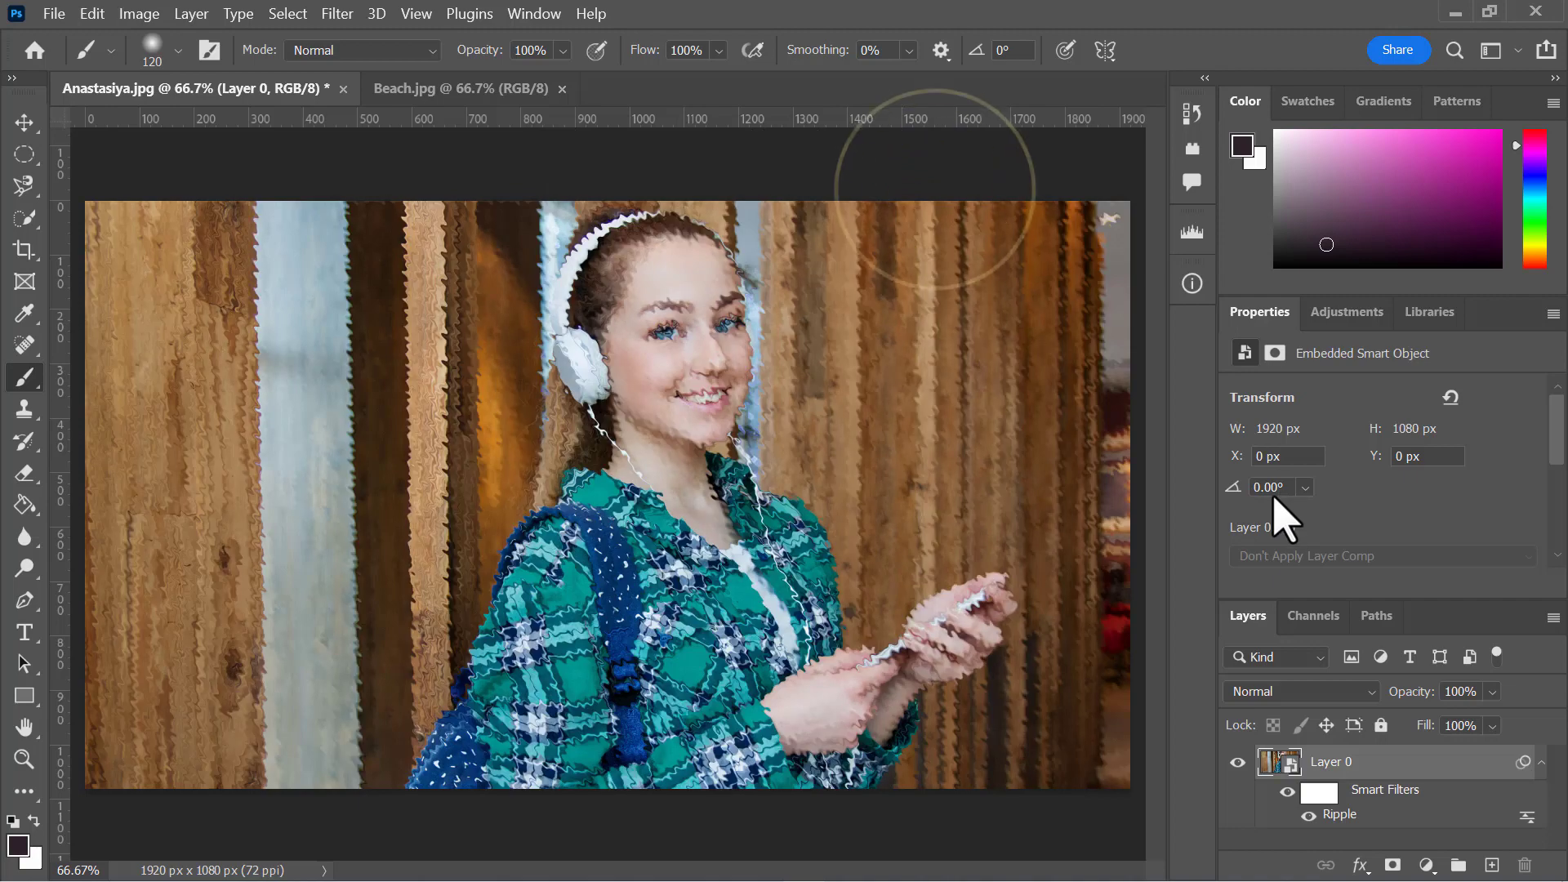
pyautogui.click(1286, 790)
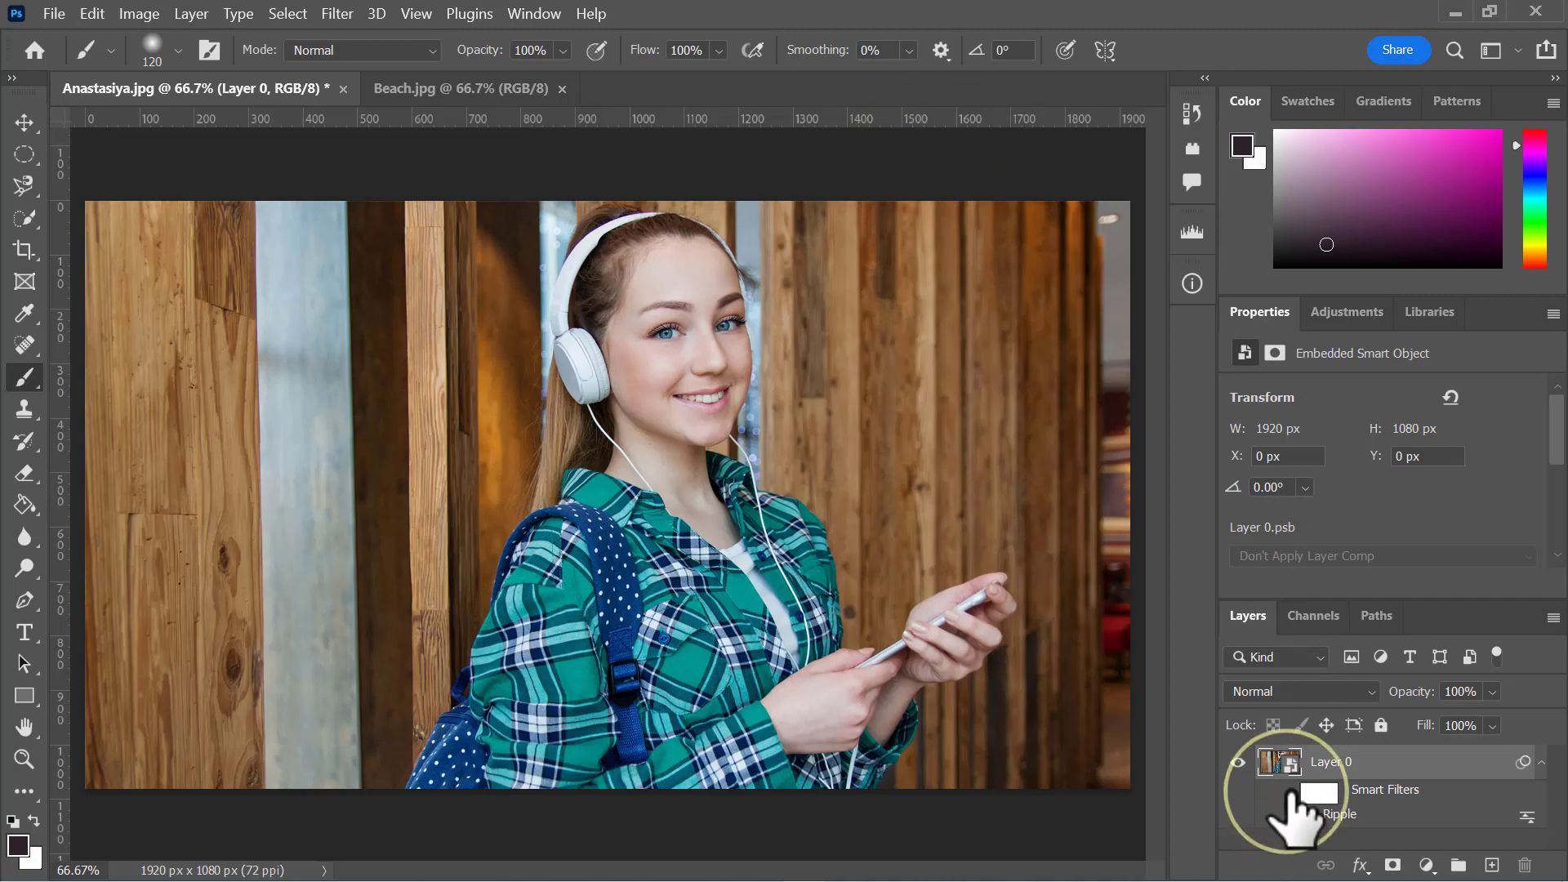
pyautogui.click(1287, 790)
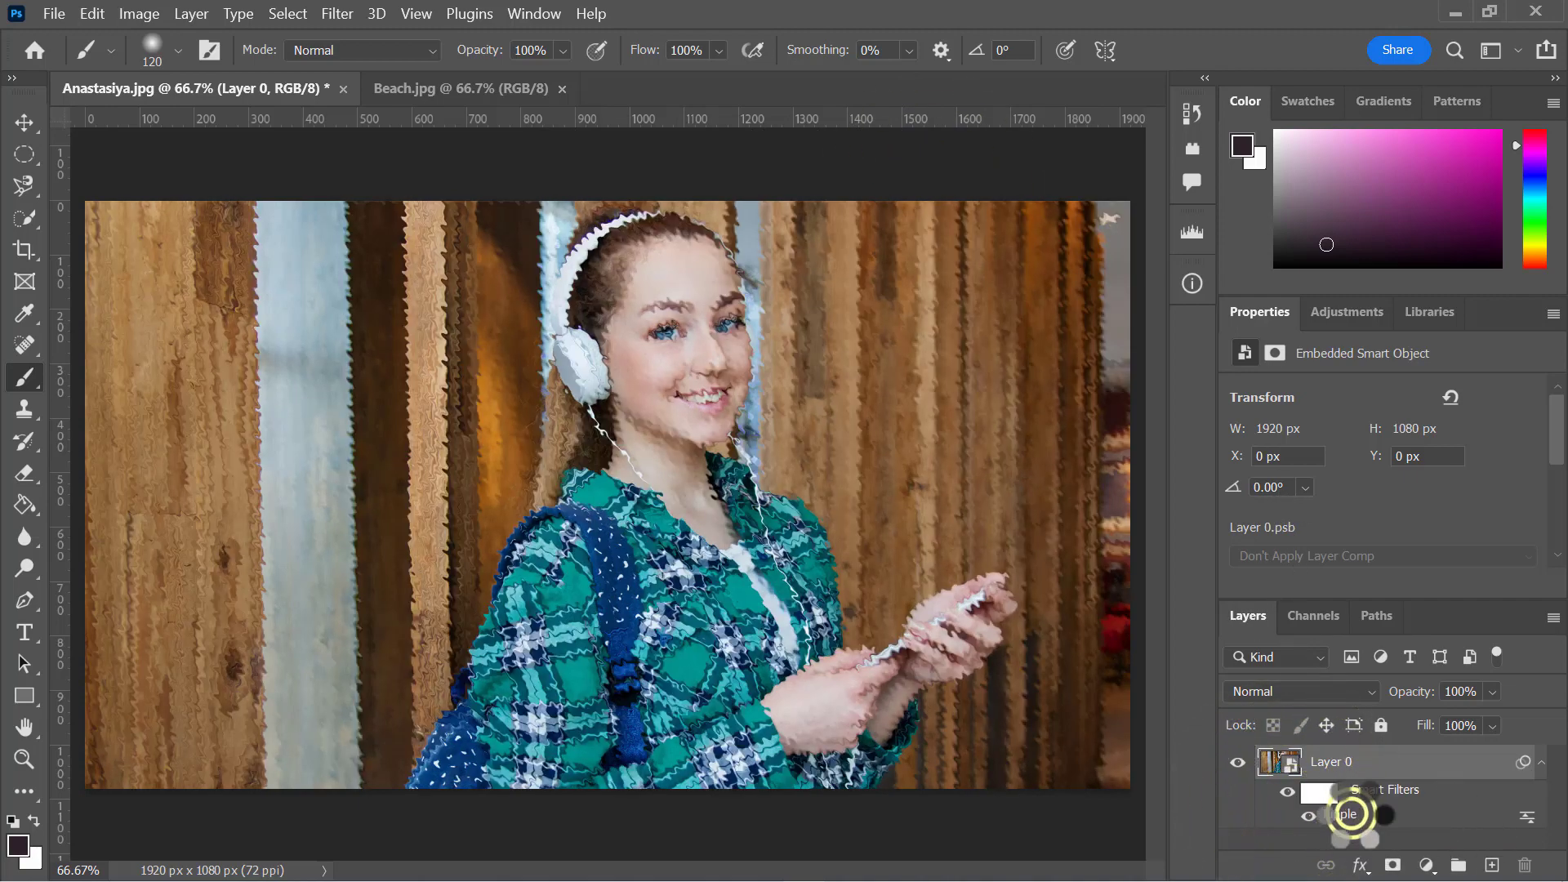
# Set the Ripple filter's amount to -135% and its size to Large, and delete the smart filters from Layer 0
pyautogui.doubleClick(1350, 814)
pyautogui.moveTo(763, 553); pyautogui.dragTo(693, 554)
pyautogui.click(735, 591)
pyautogui.click(662, 645)
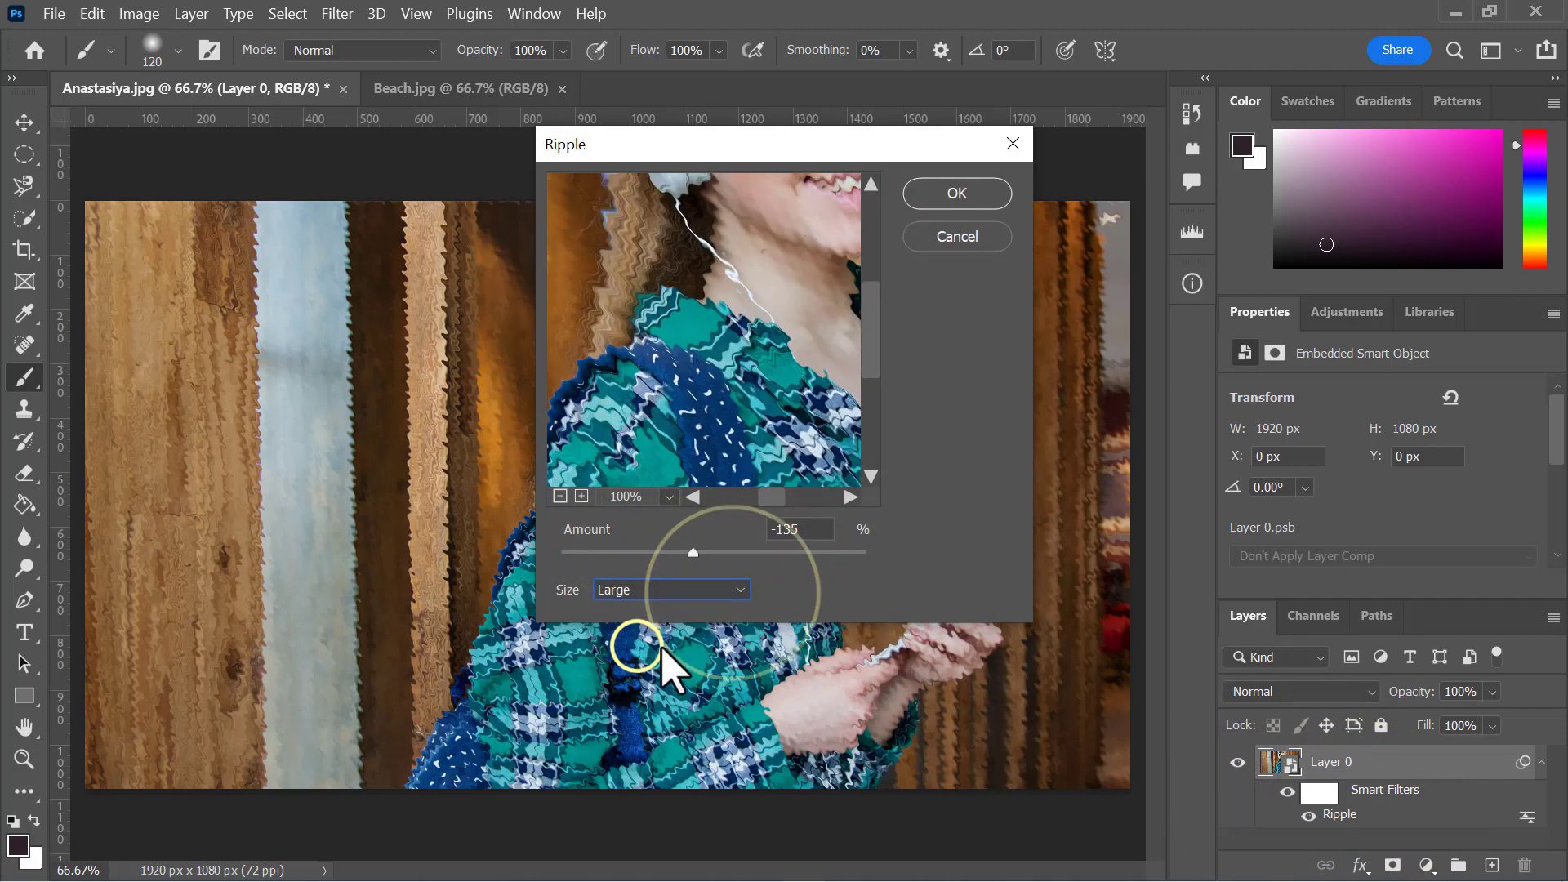
pyautogui.click(931, 192)
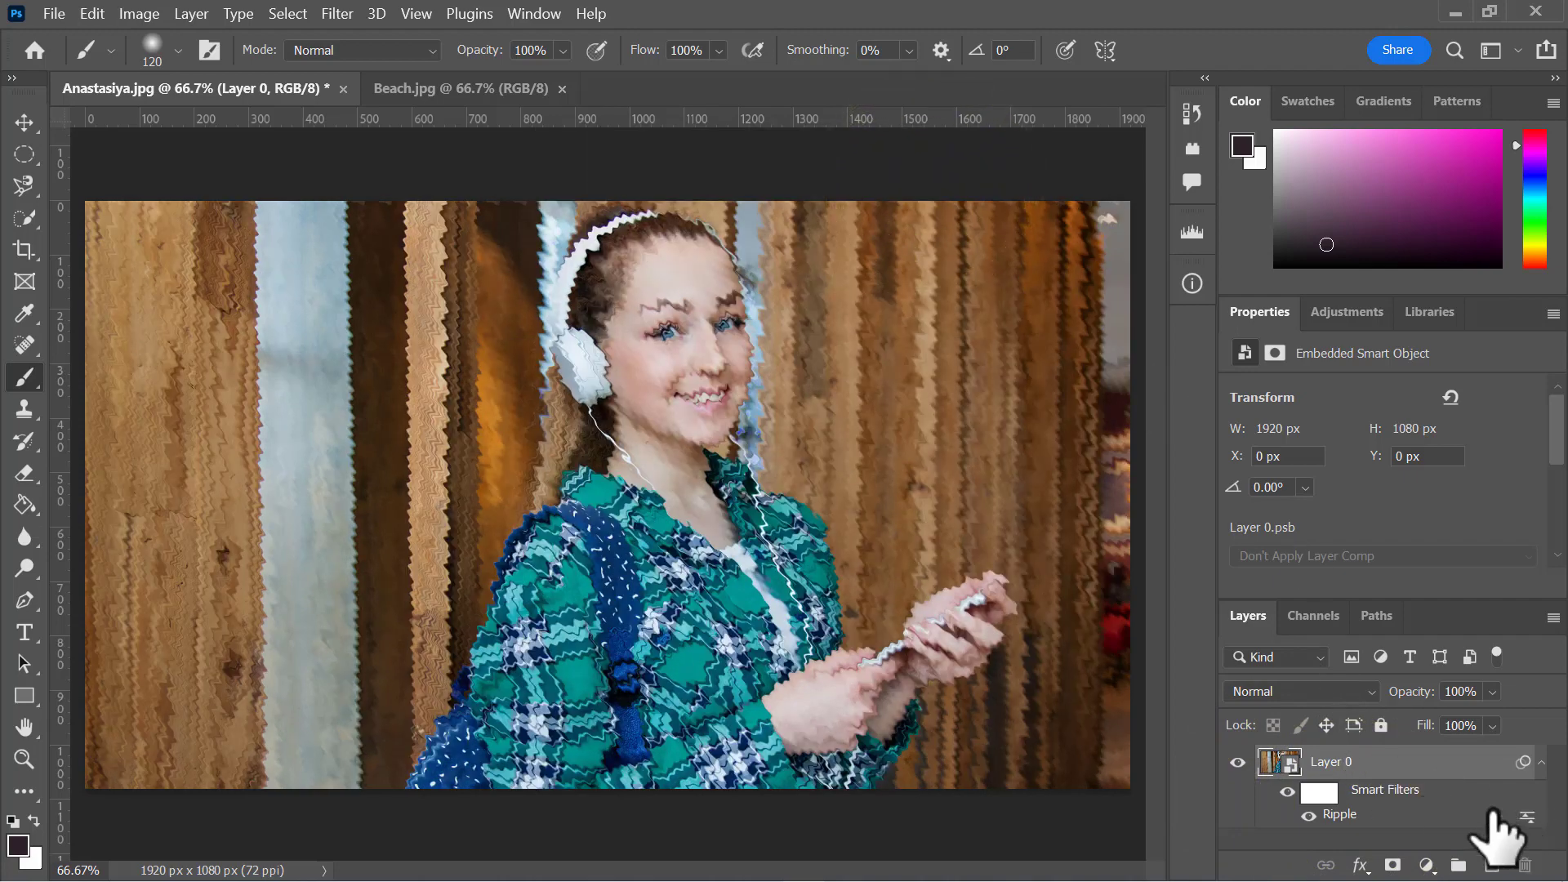
pyautogui.moveTo(1442, 790); pyautogui.dragTo(1525, 864)
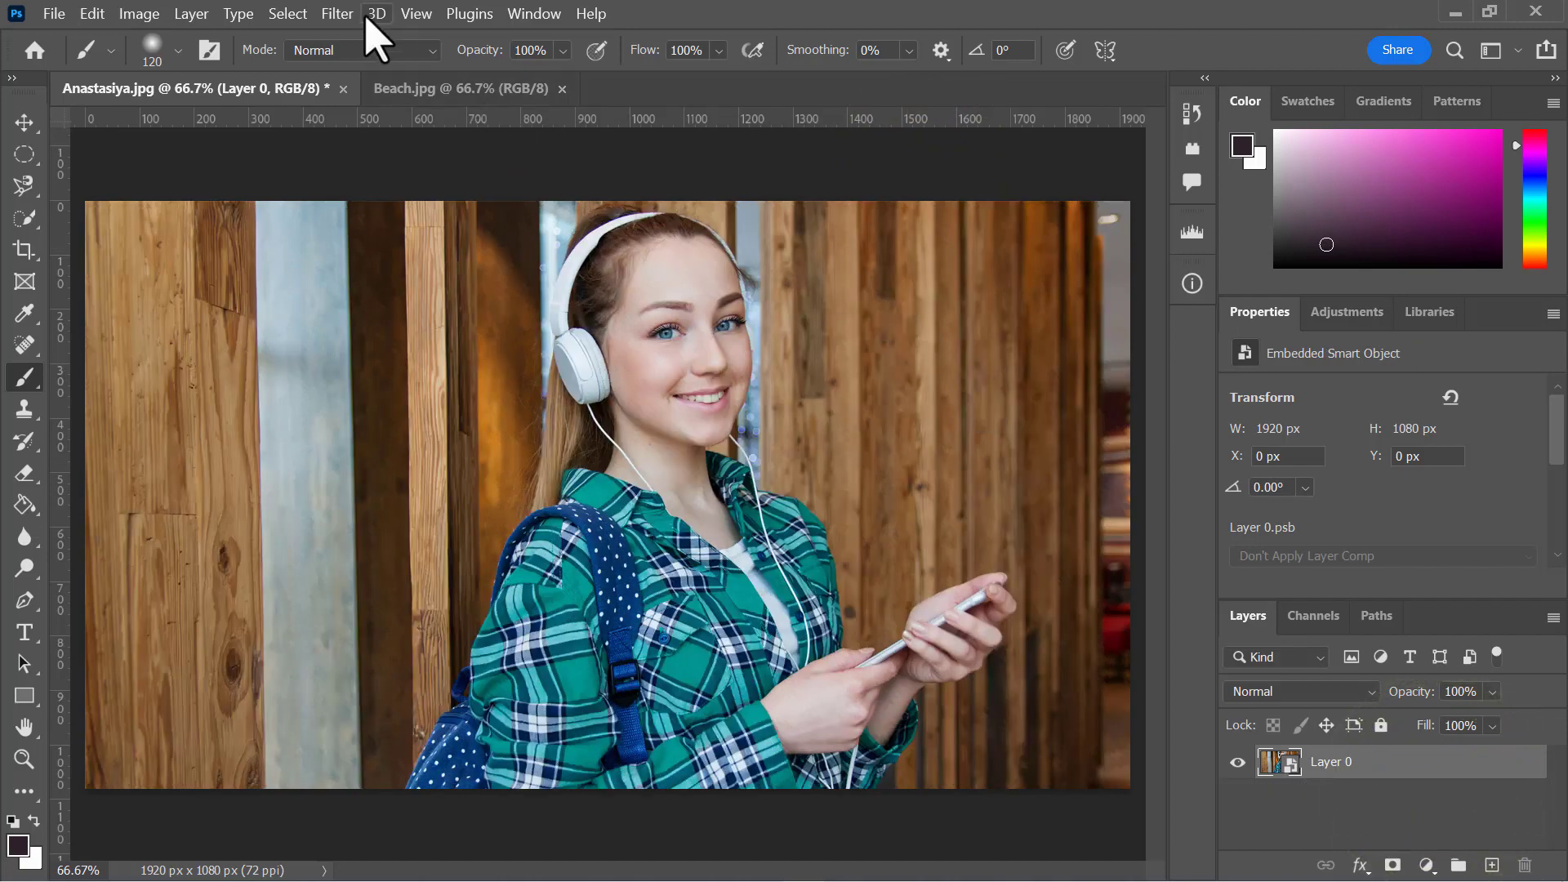
# Apply the Shear distort filter to Layer 0 with a wavy curve and wrap-around edges, and delete the smart filters
pyautogui.click(328, 12)
pyautogui.moveTo(426, 349)
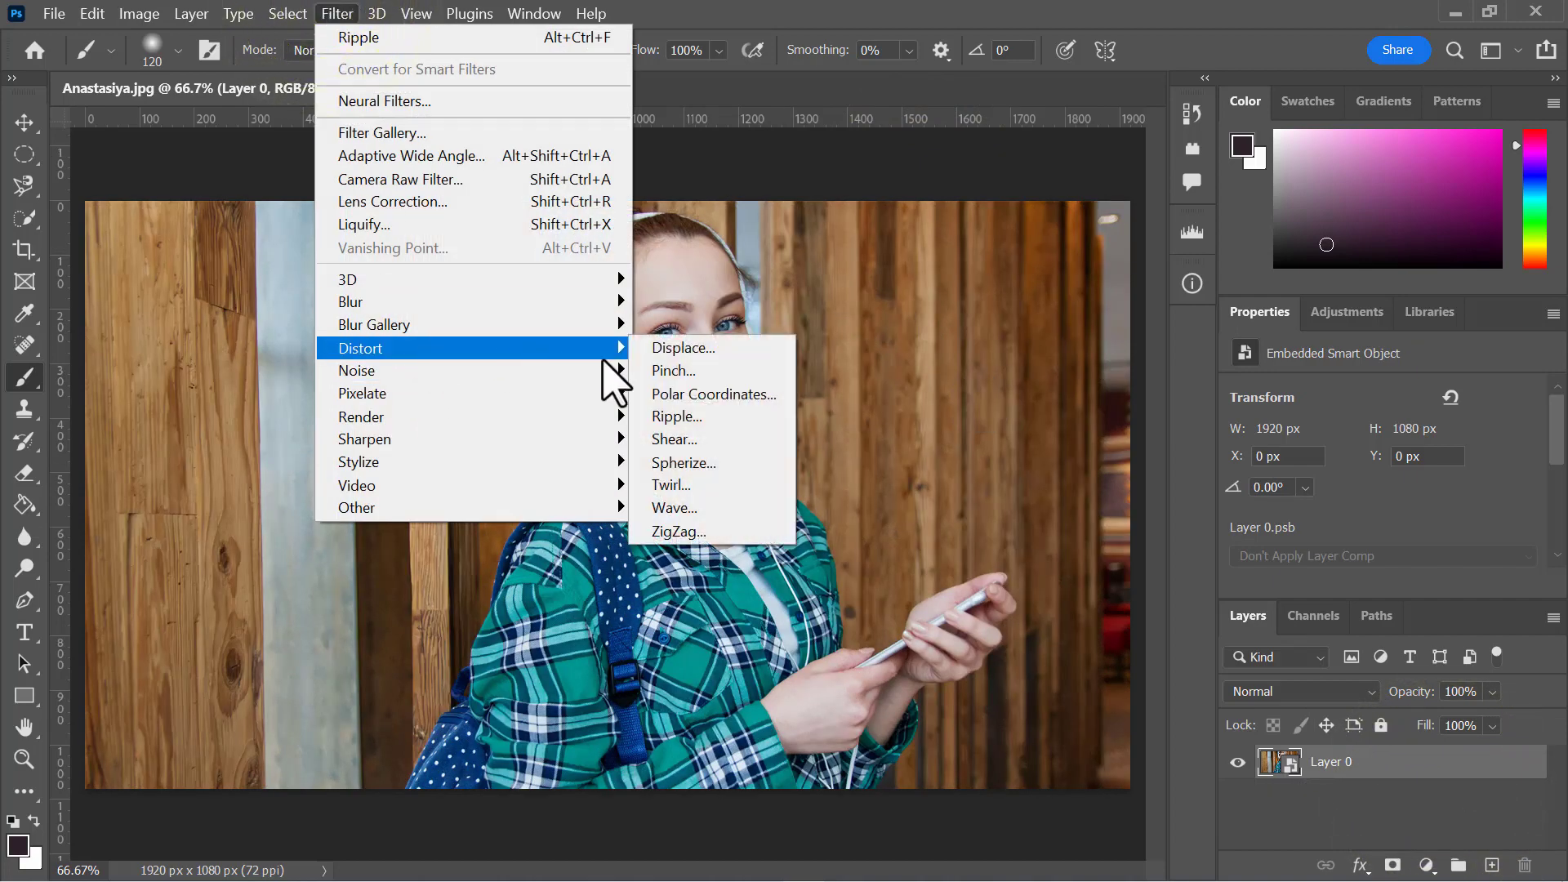
pyautogui.click(675, 441)
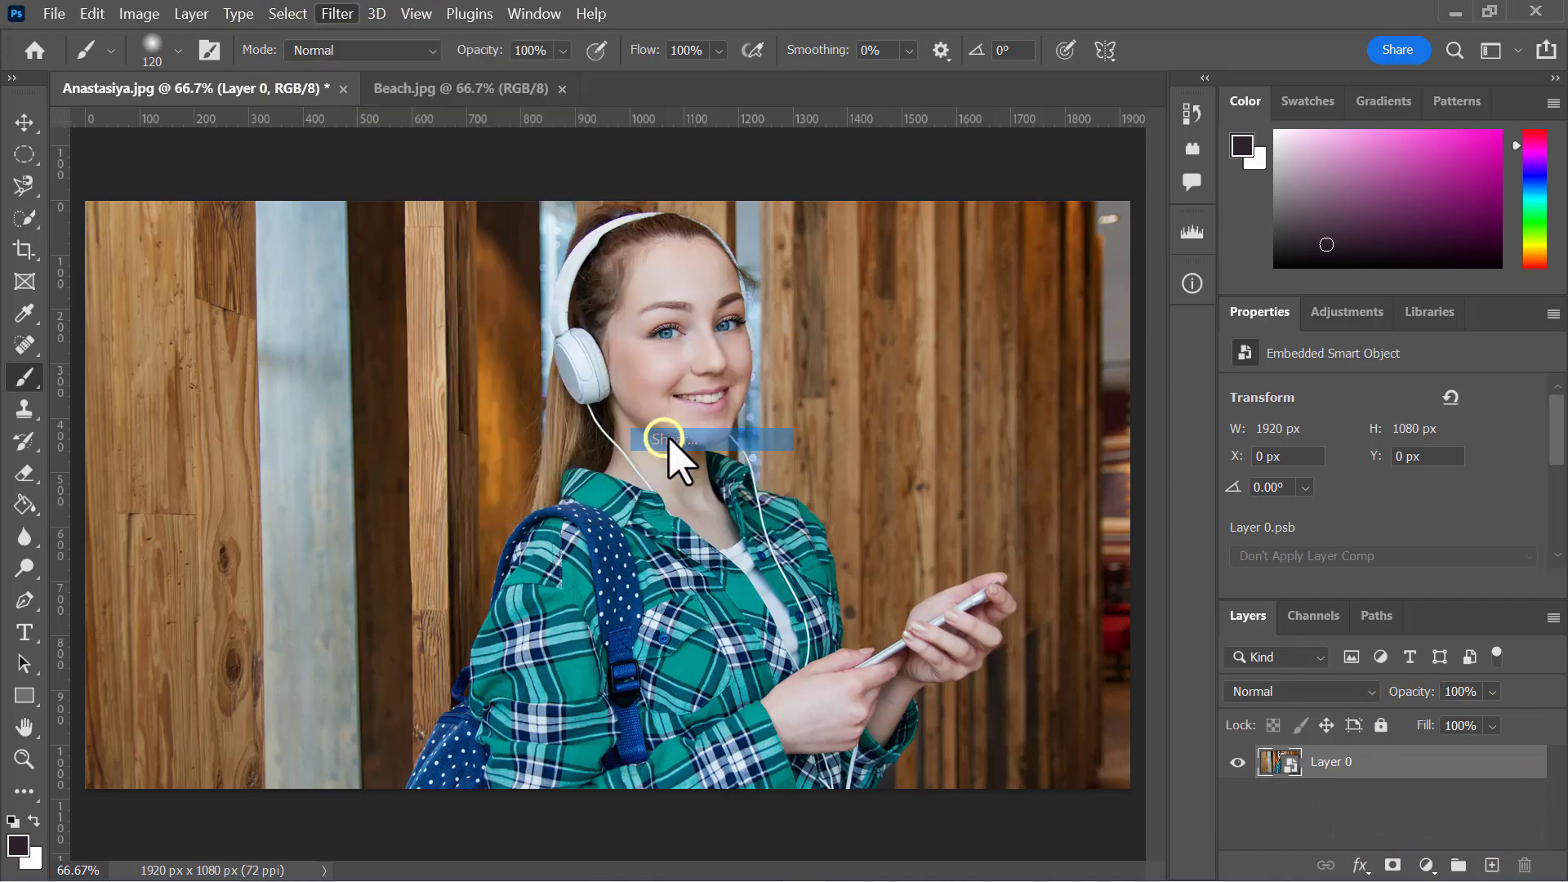
pyautogui.moveTo(679, 255); pyautogui.dragTo(681, 206)
pyautogui.moveTo(663, 299); pyautogui.dragTo(683, 311)
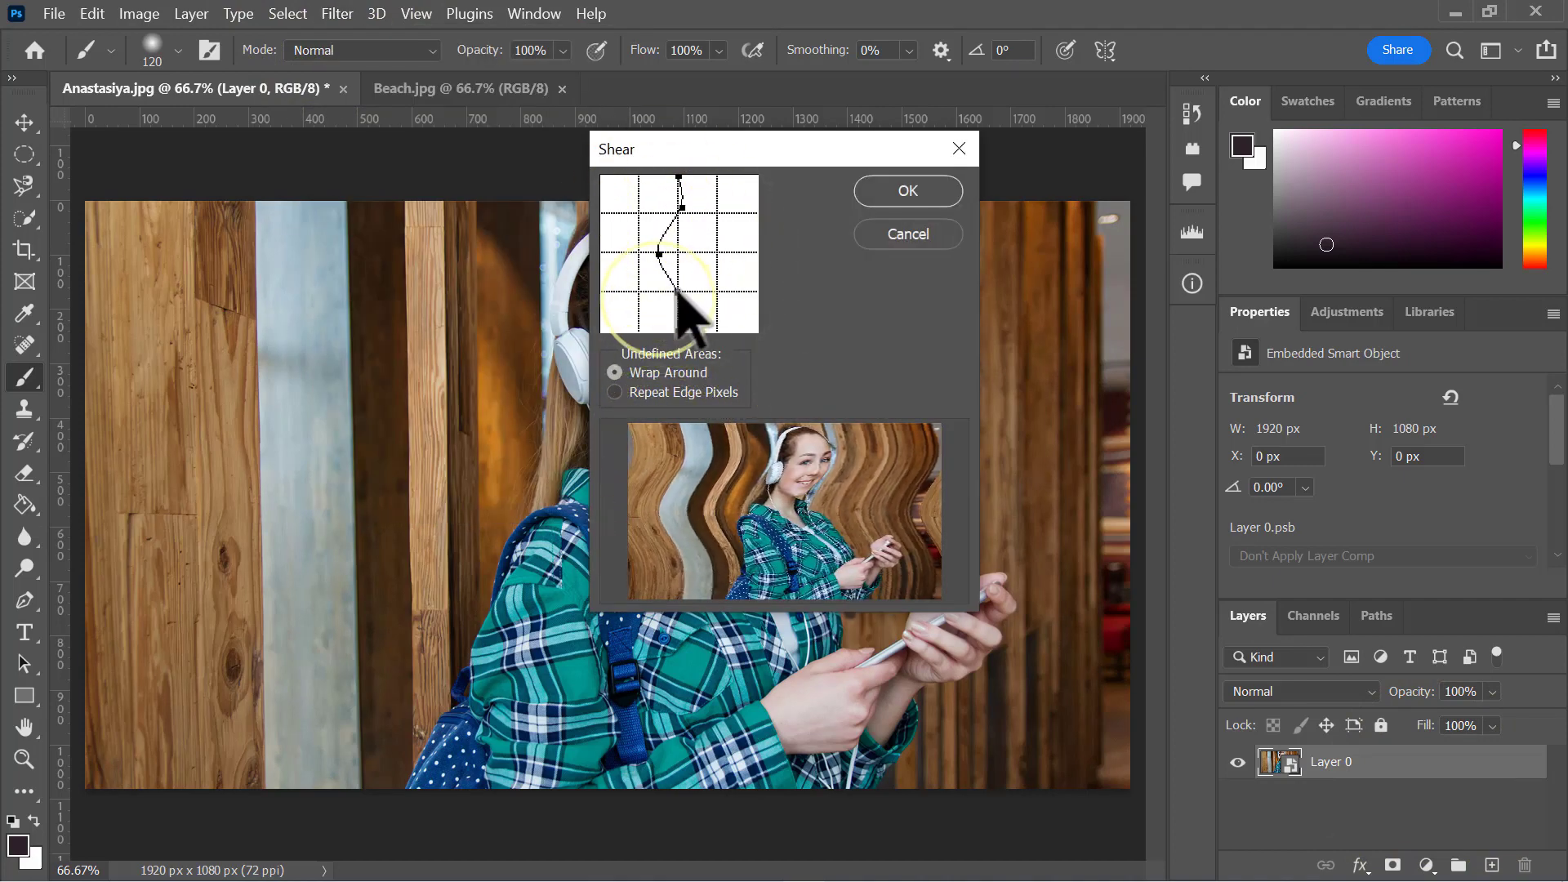
pyautogui.click(864, 191)
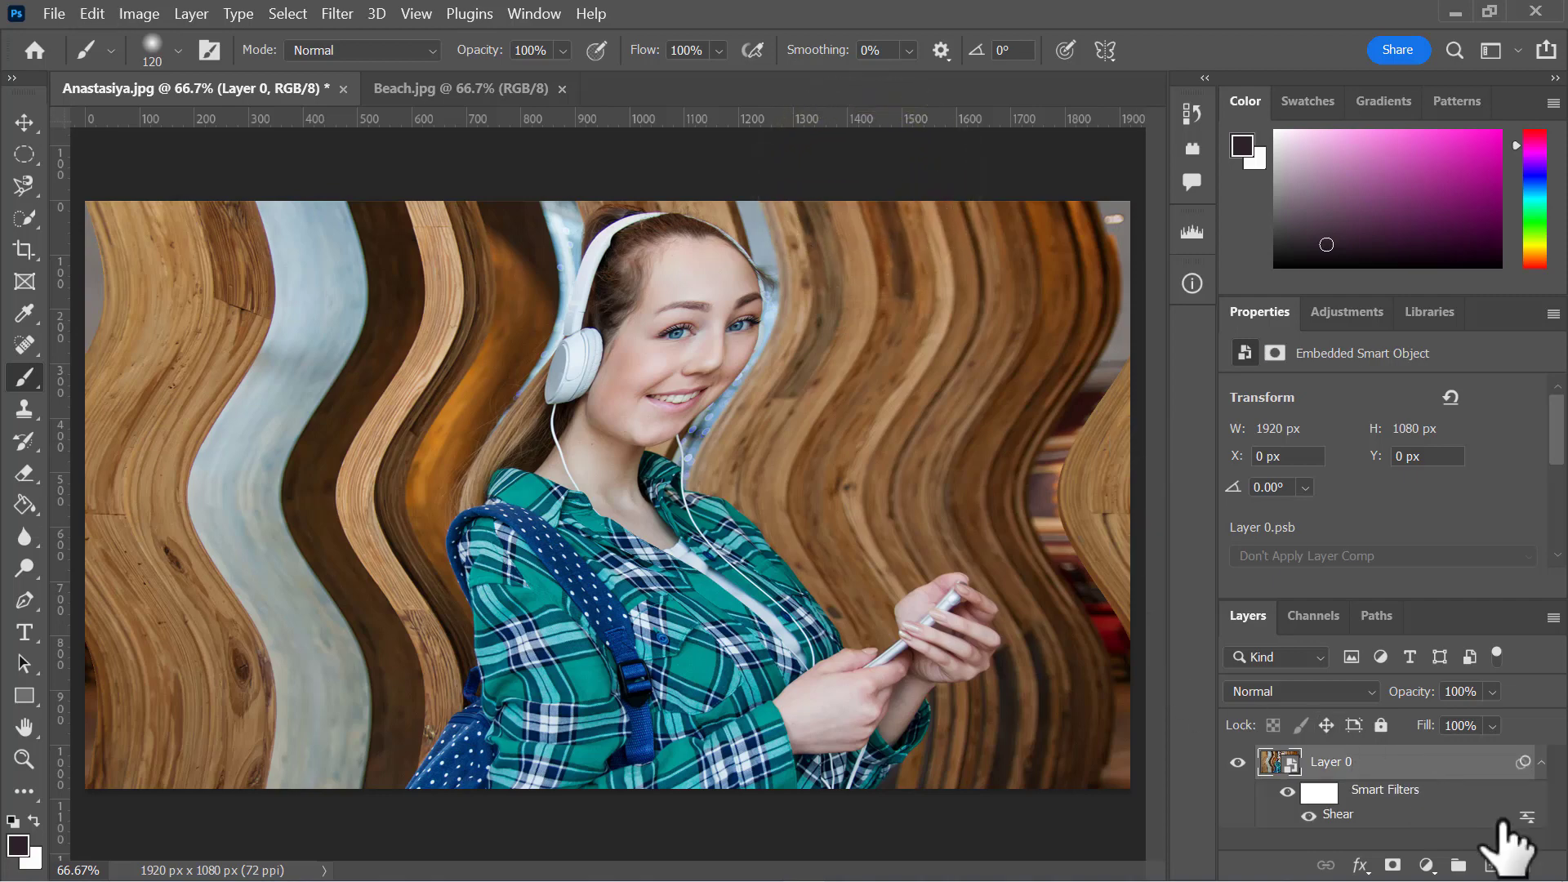
pyautogui.moveTo(1511, 854); pyautogui.dragTo(1524, 865)
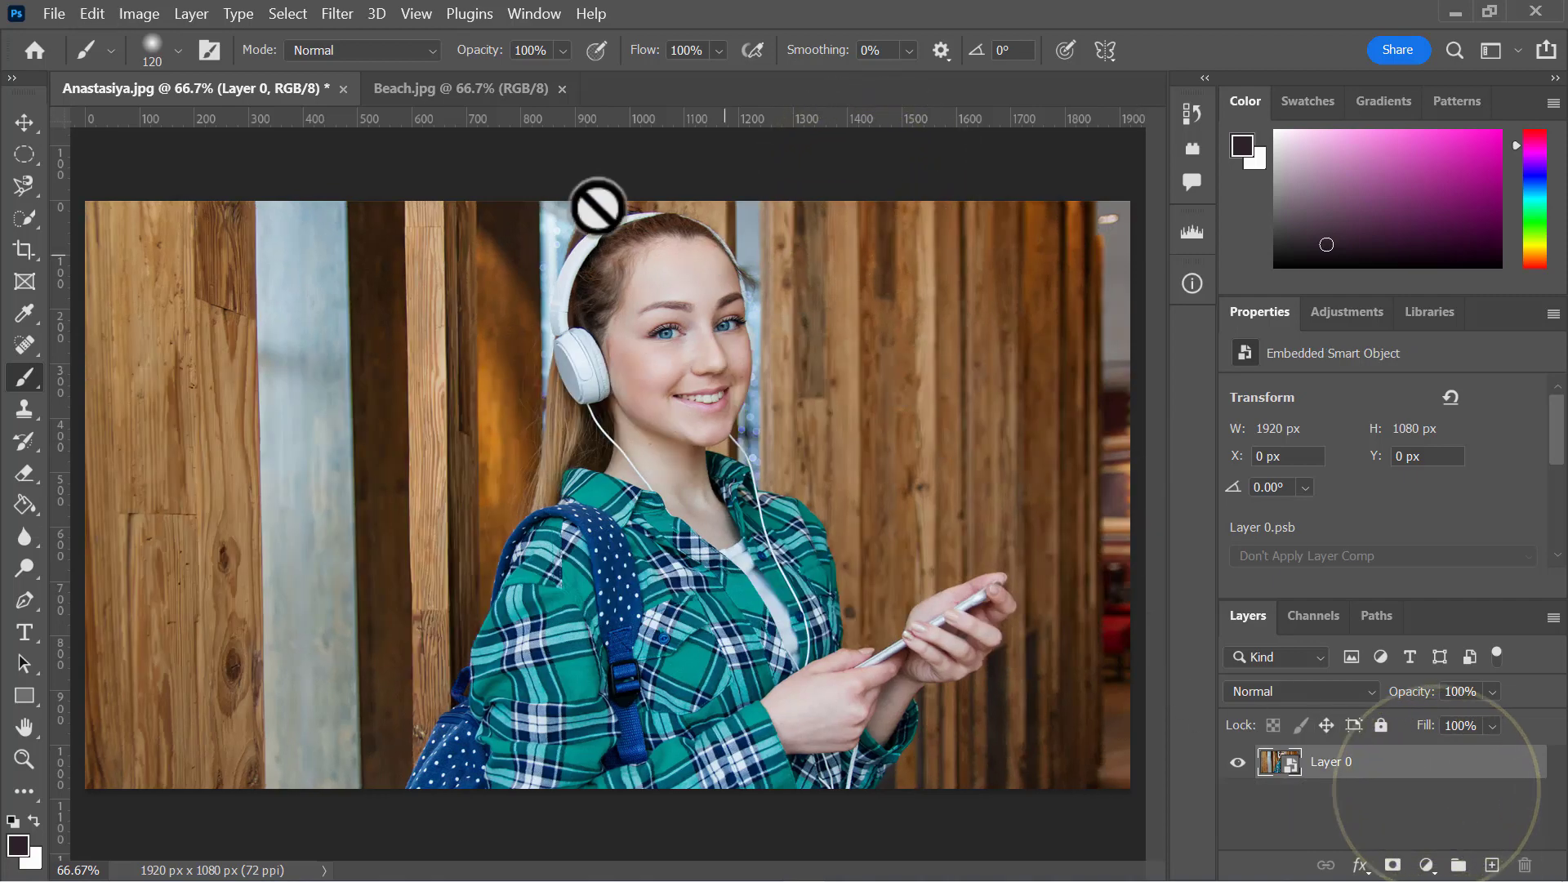
# Apply the Spherize distort filter to Layer 0 with a lowered amount, and delete the smart filters
pyautogui.click(350, 16)
pyautogui.moveTo(468, 356)
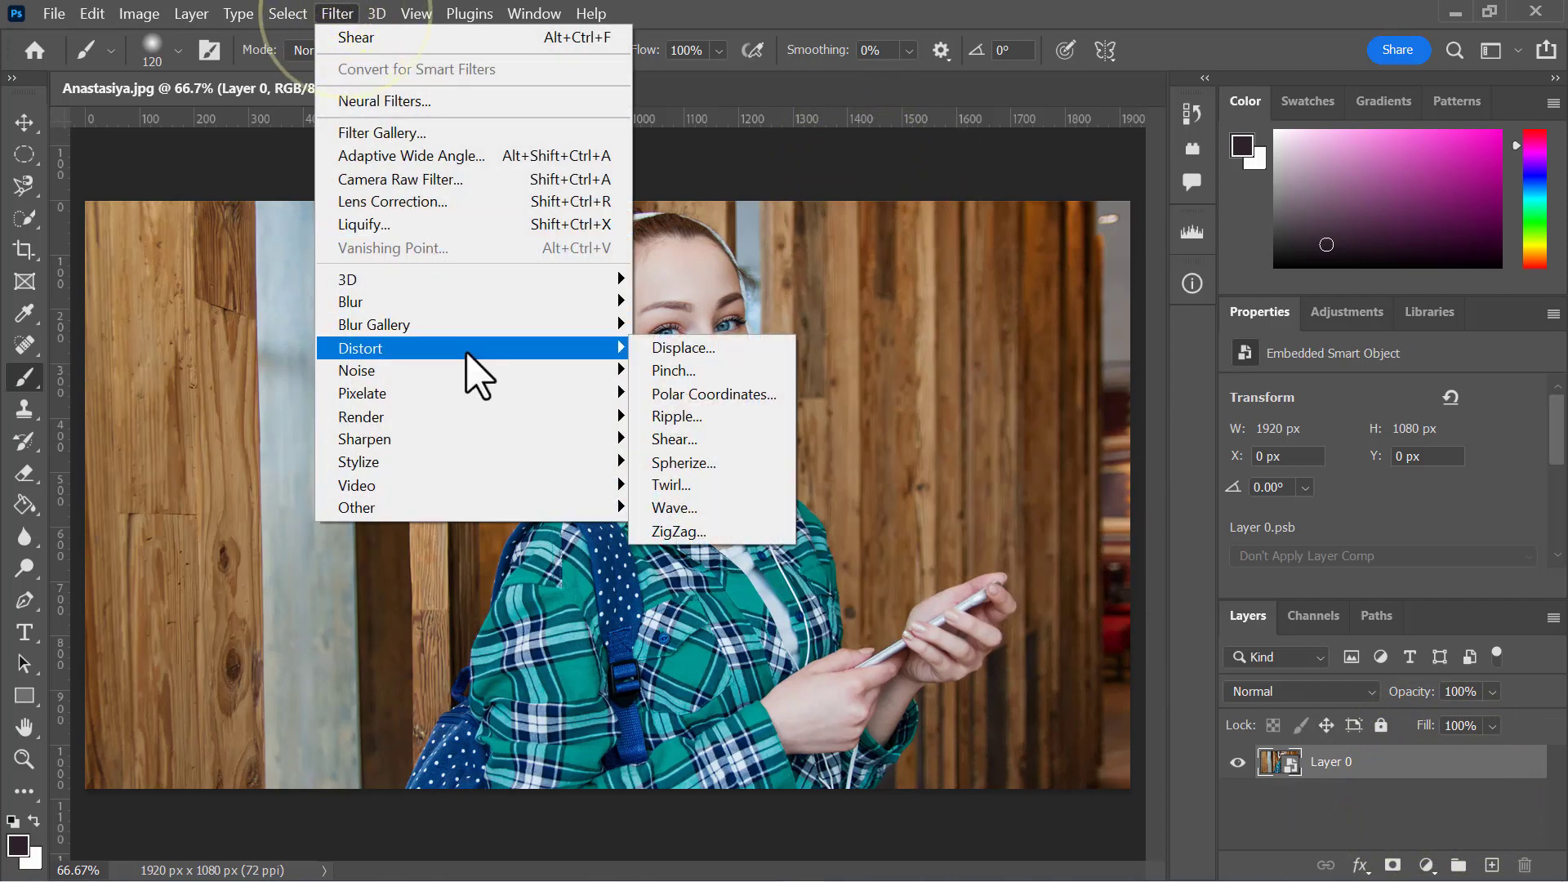
pyautogui.click(697, 463)
pyautogui.moveTo(846, 554); pyautogui.dragTo(783, 555)
pyautogui.click(972, 193)
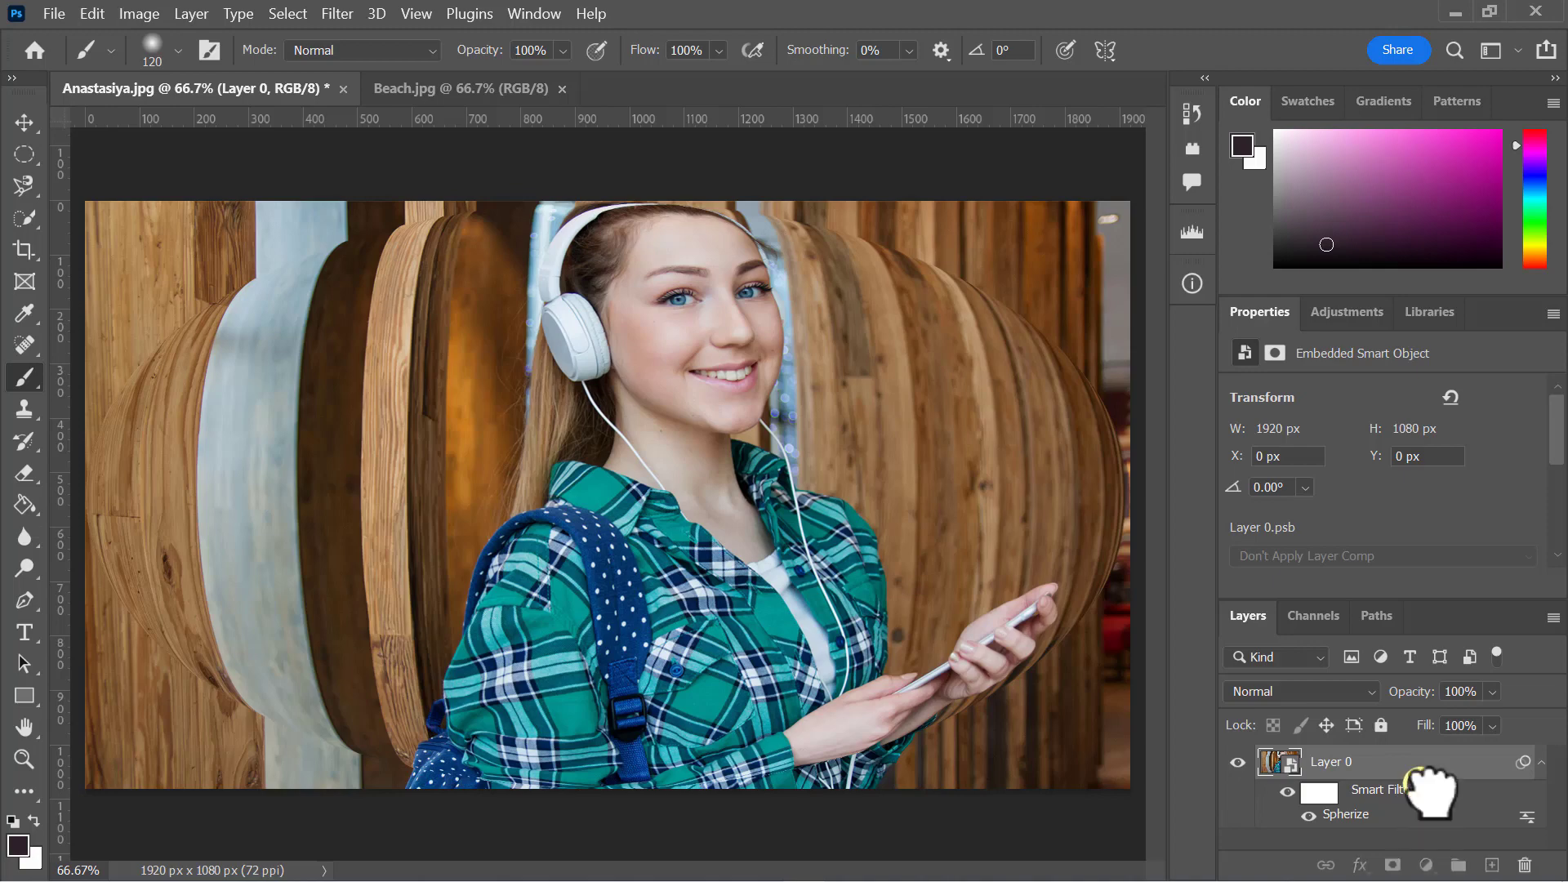
pyautogui.moveTo(1419, 784); pyautogui.dragTo(1524, 865)
# Apply the Twirl distort filter to Layer 0 with a 50° angle, and delete the smart filters
pyautogui.click(353, 14)
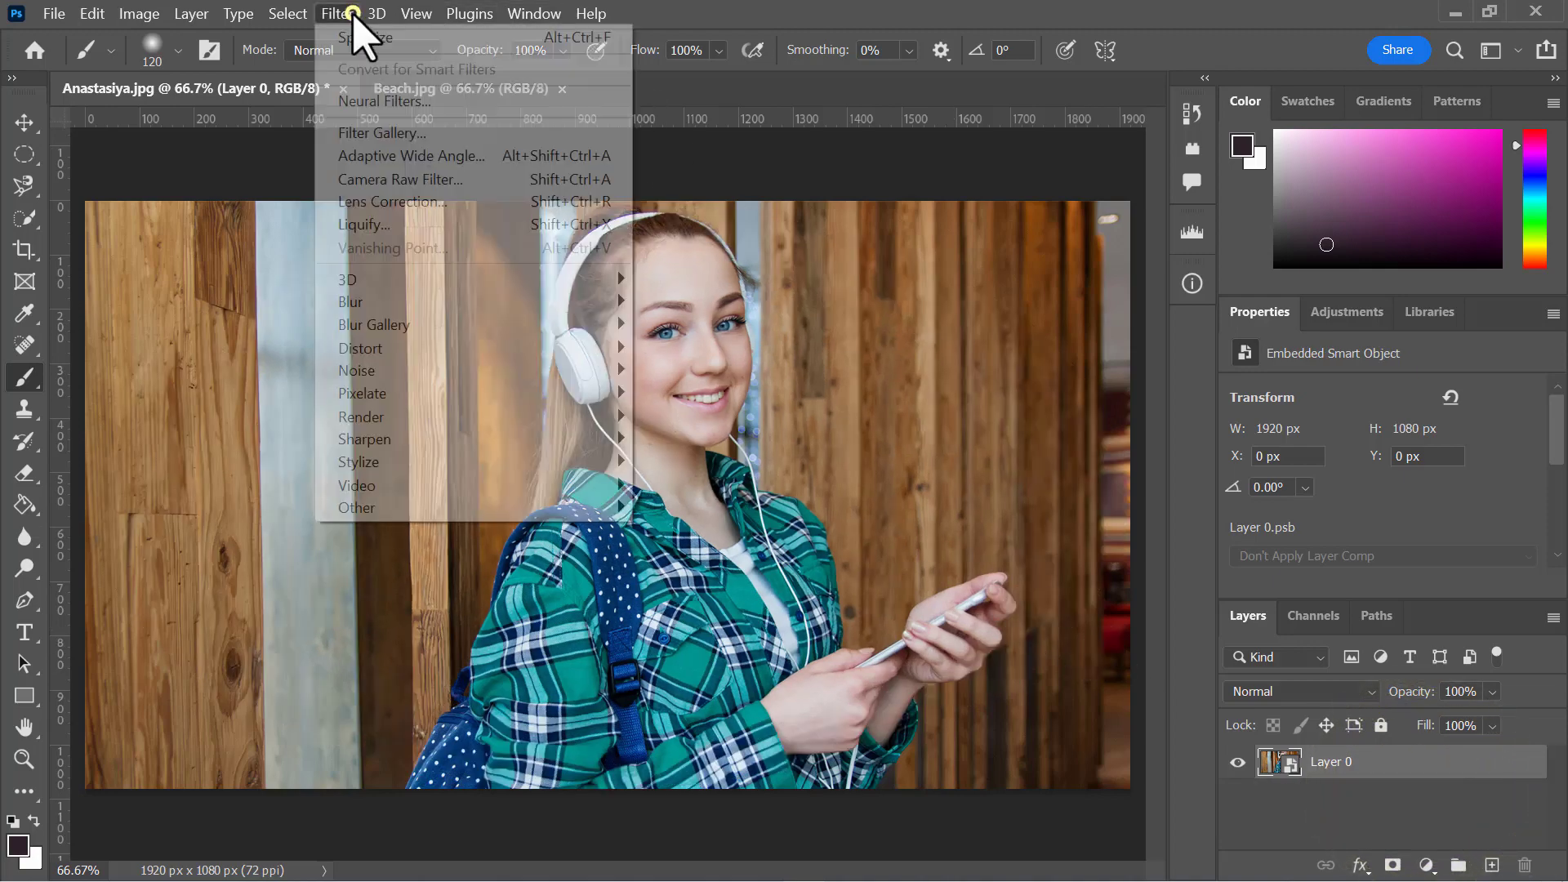
pyautogui.moveTo(463, 351)
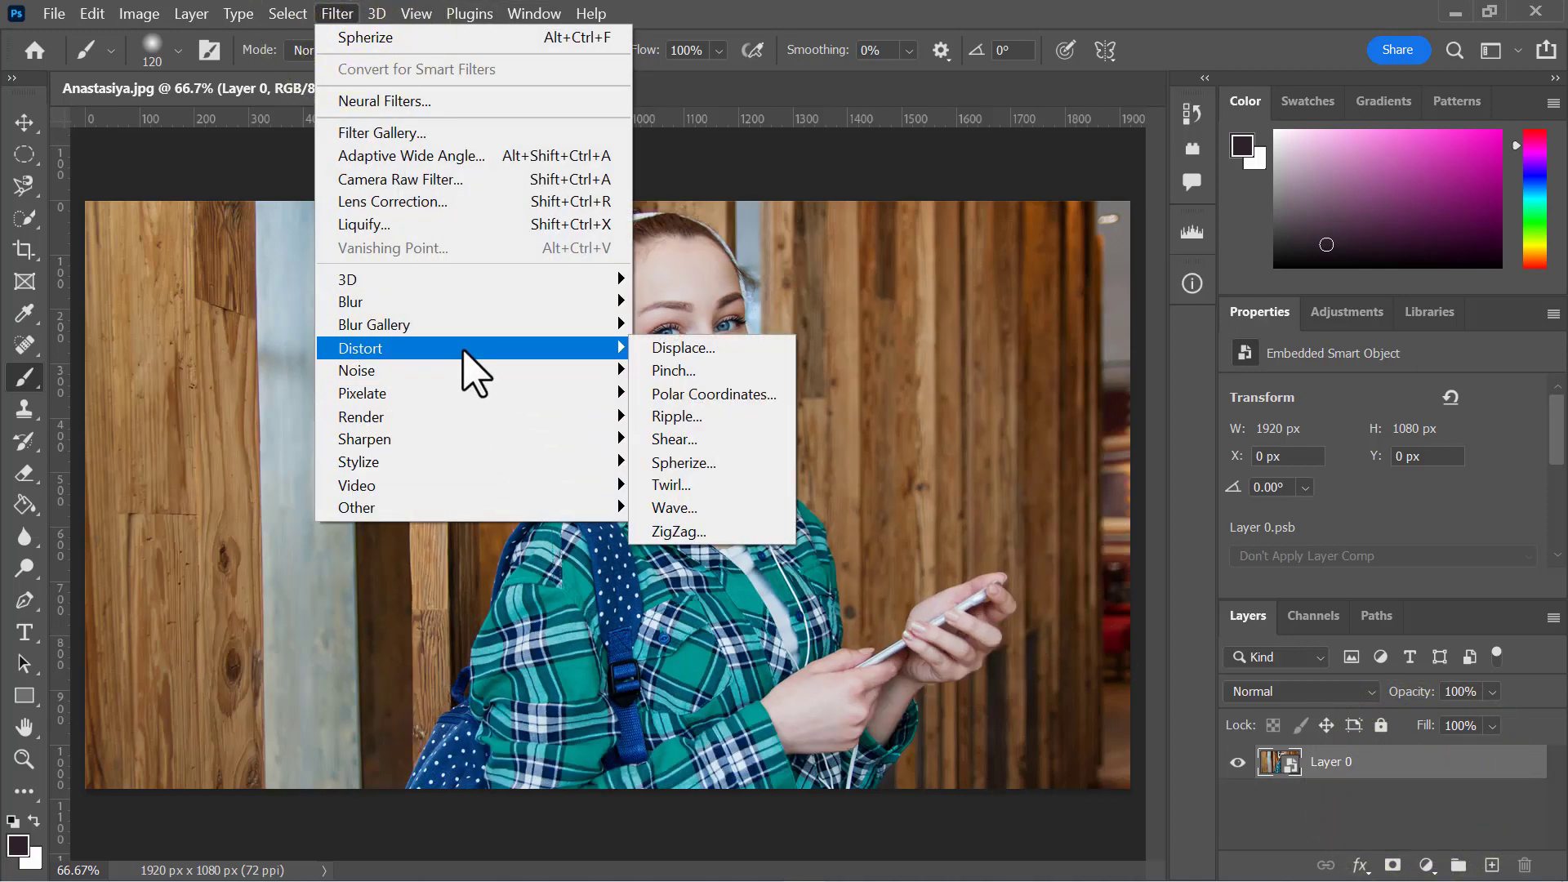
pyautogui.click(666, 487)
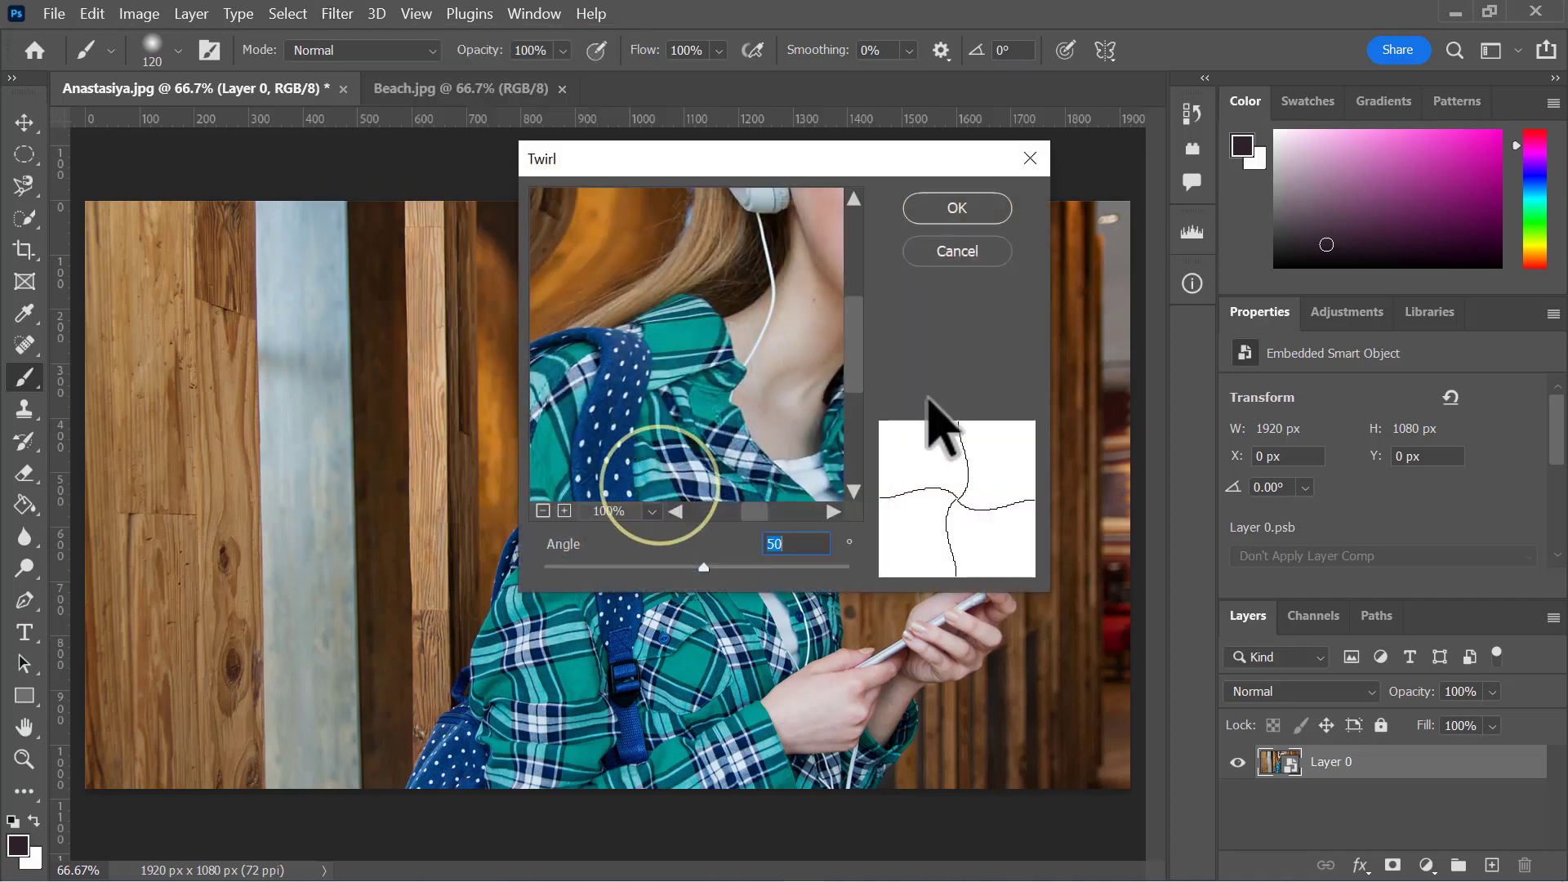
pyautogui.click(949, 214)
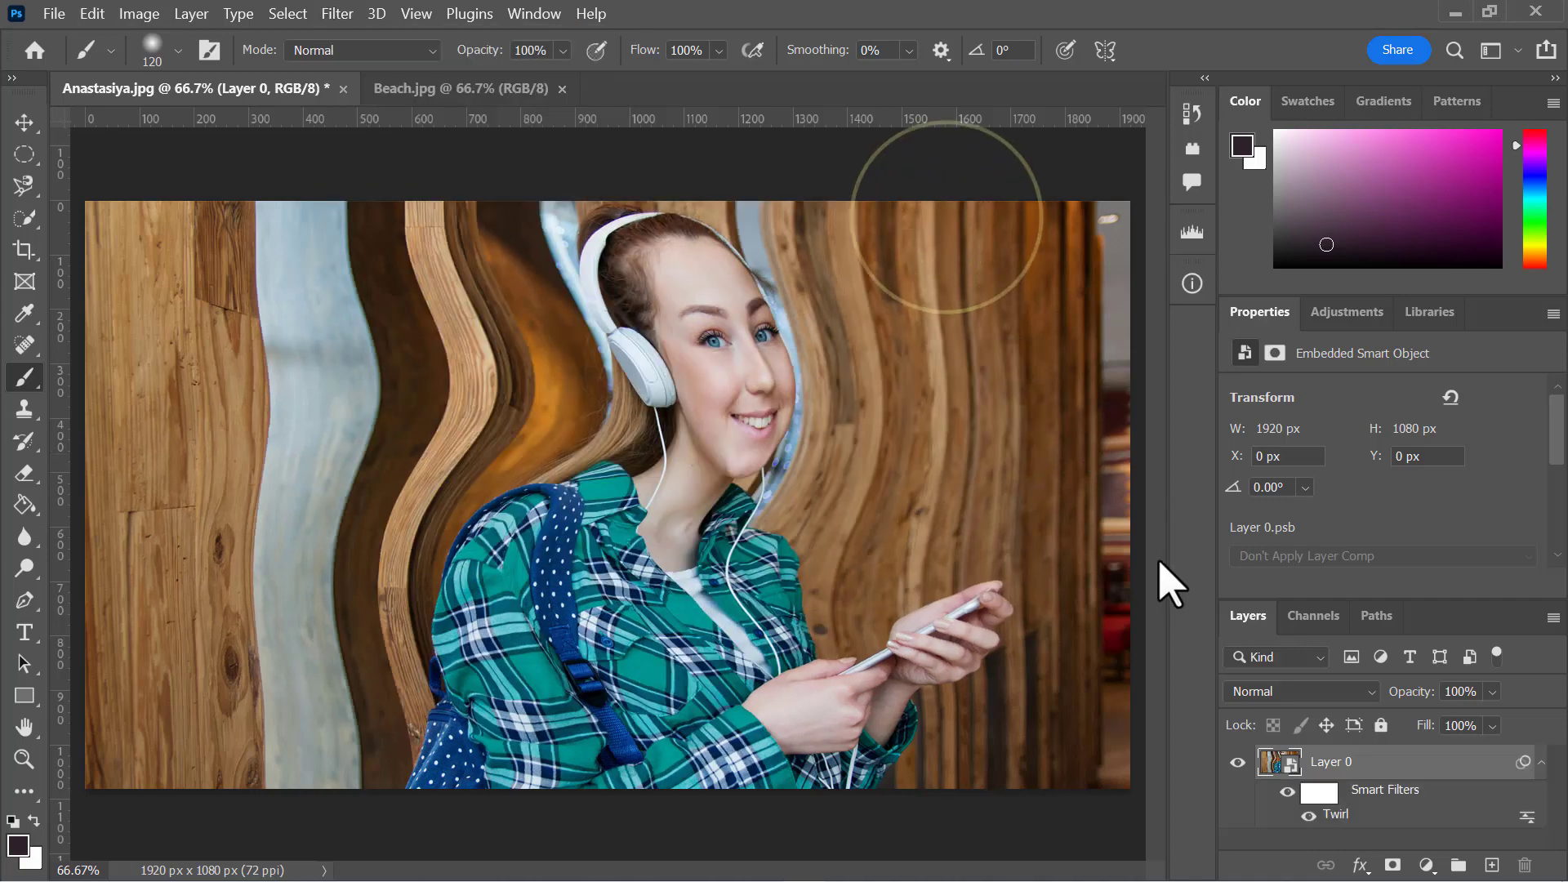
pyautogui.moveTo(1403, 805); pyautogui.dragTo(1524, 864)
# Configure the Wave distort filter with 24 generators, maximum wavelength 187, maximum amplitude 91, and scale 79% horizontal and 86% vertical
pyautogui.click(337, 14)
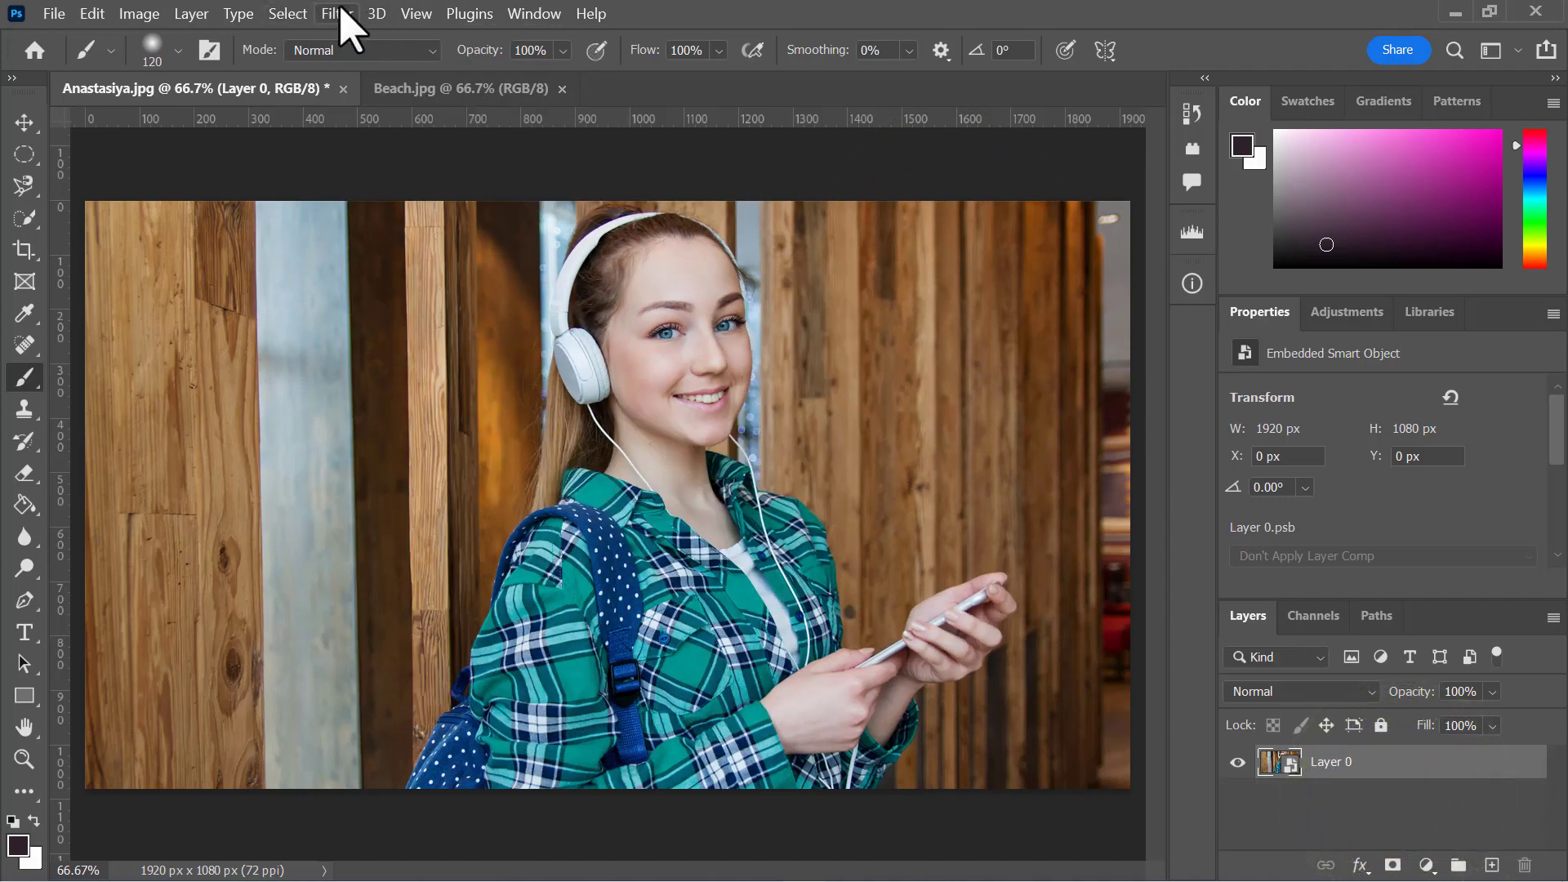
pyautogui.moveTo(469, 361)
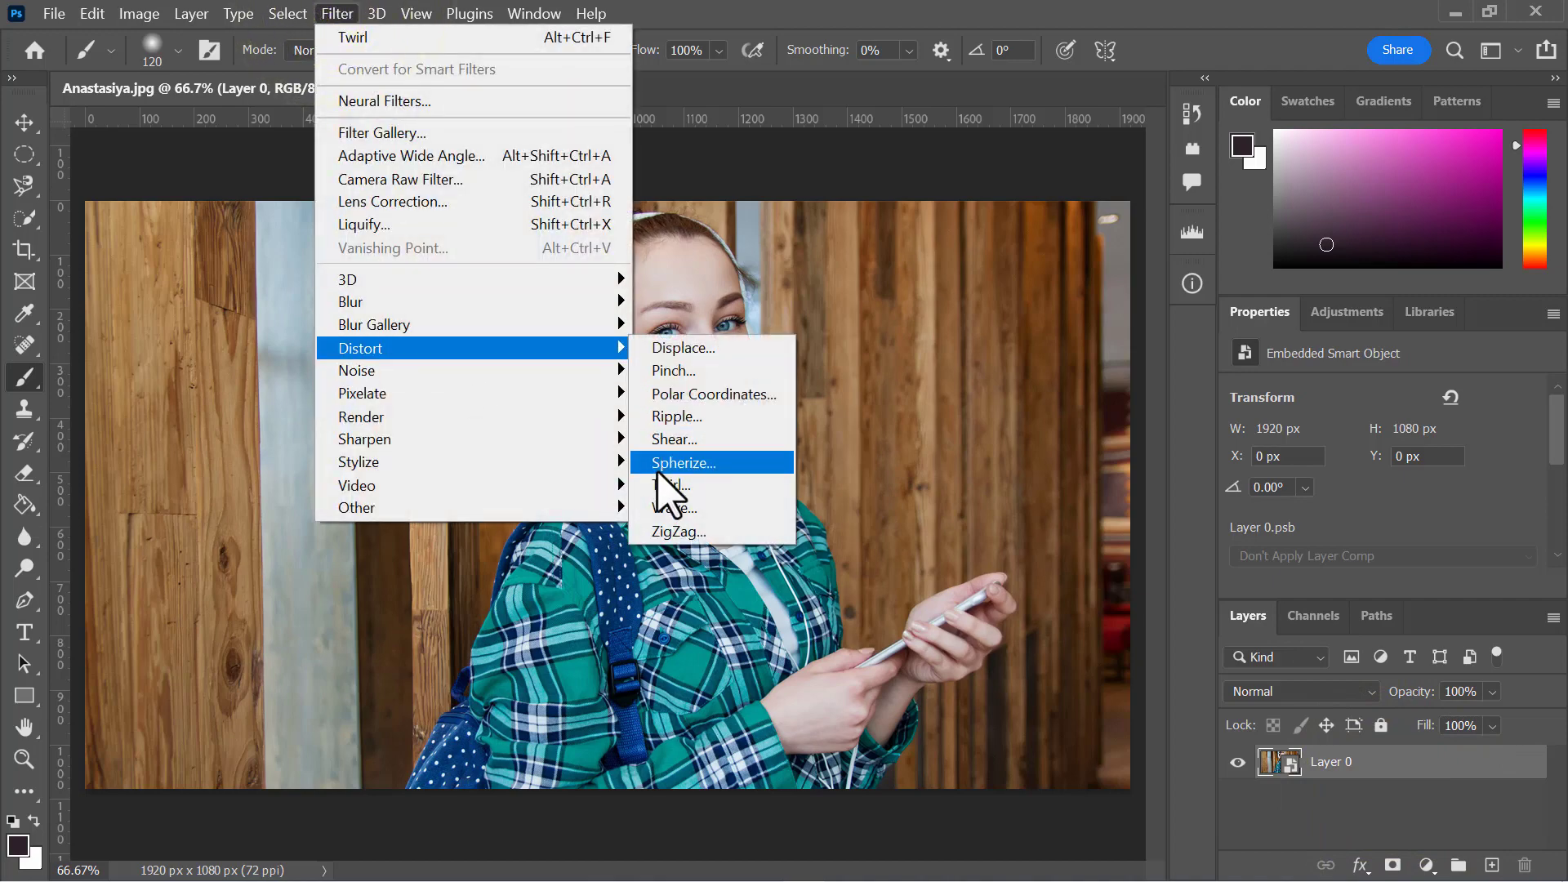
pyautogui.click(692, 509)
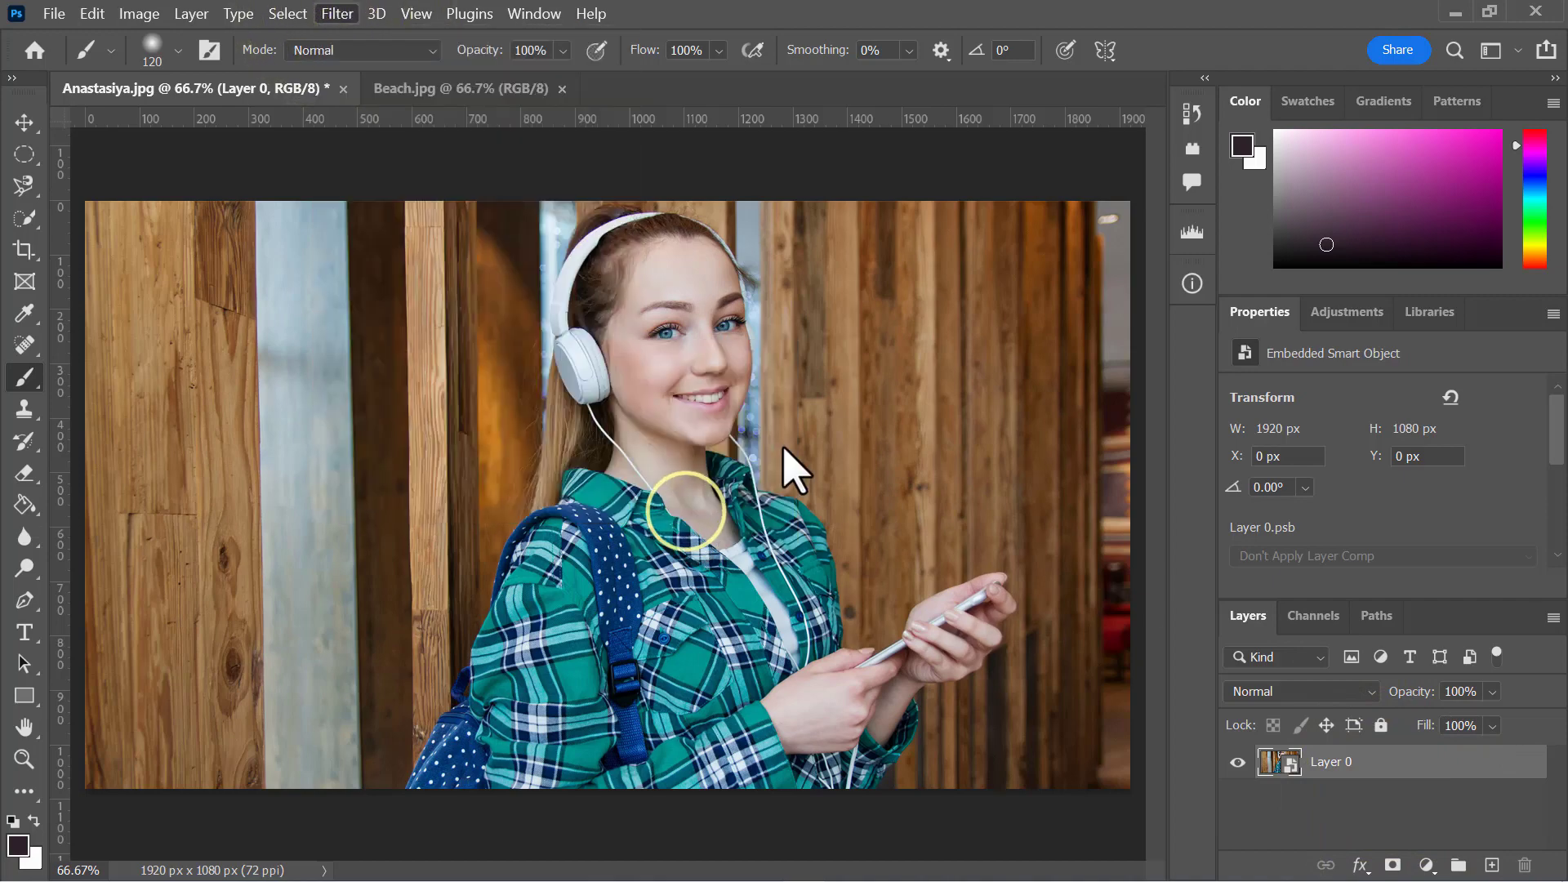
pyautogui.moveTo(467, 318); pyautogui.dragTo(487, 318)
pyautogui.moveTo(436, 208); pyautogui.dragTo(444, 204)
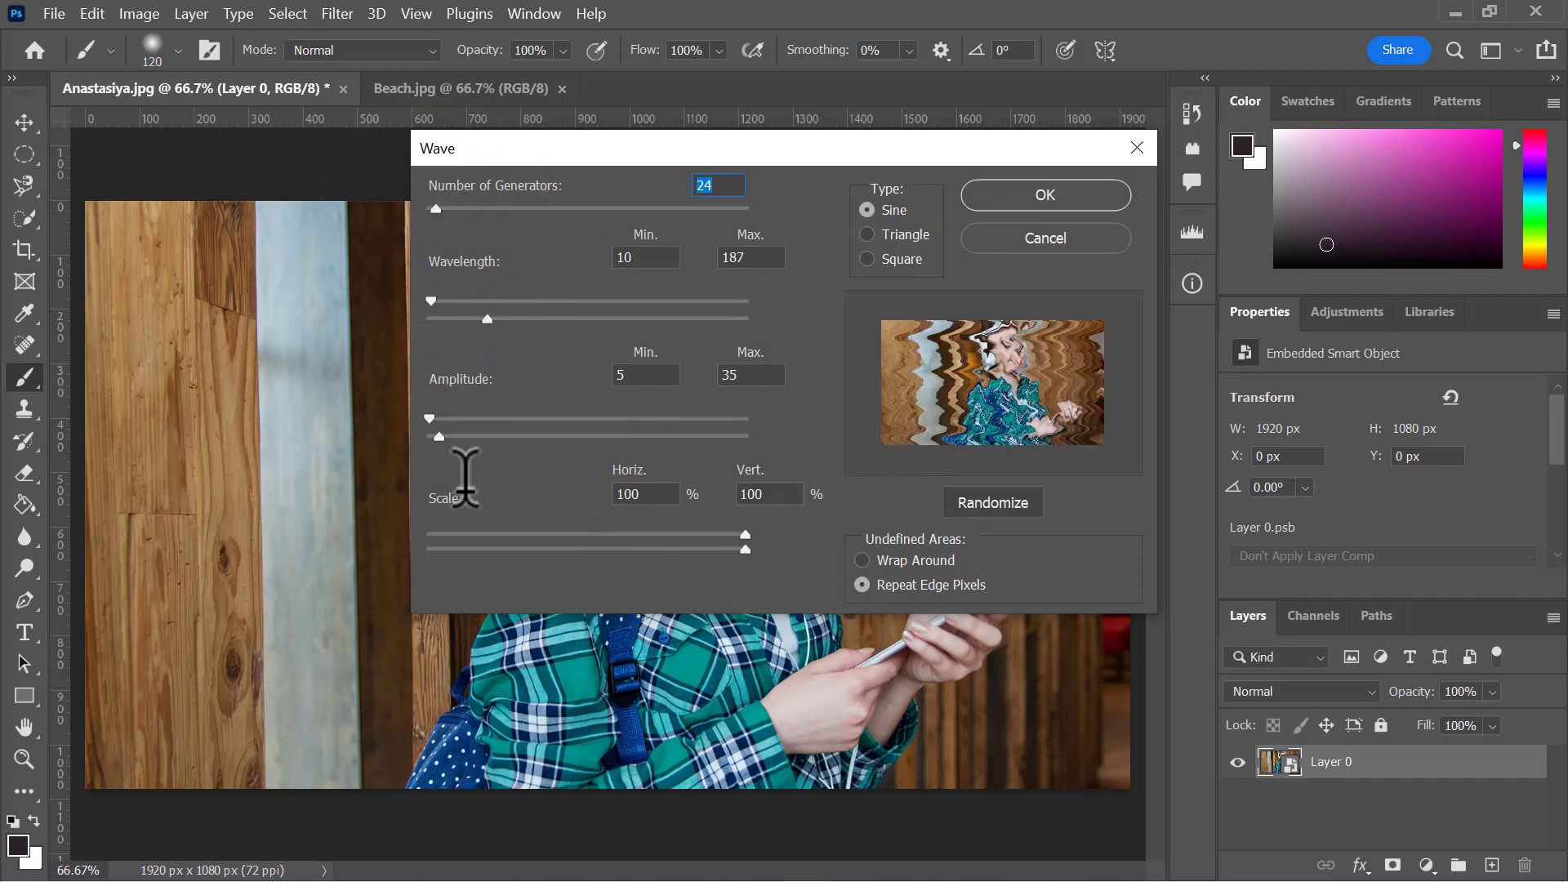
pyautogui.moveTo(443, 434); pyautogui.dragTo(456, 437)
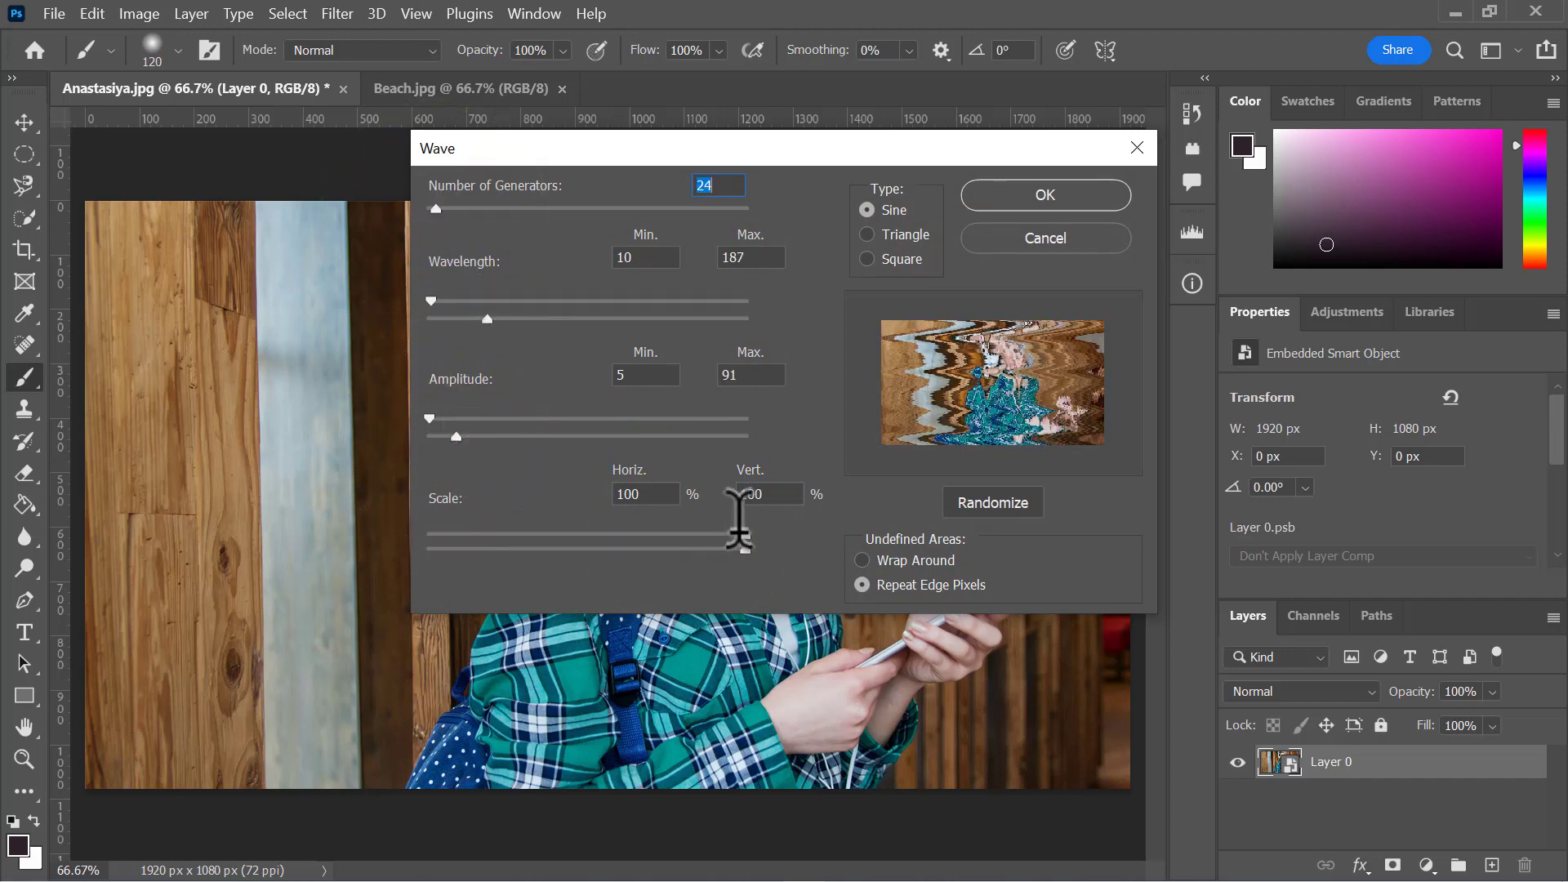
pyautogui.moveTo(741, 533); pyautogui.dragTo(677, 535)
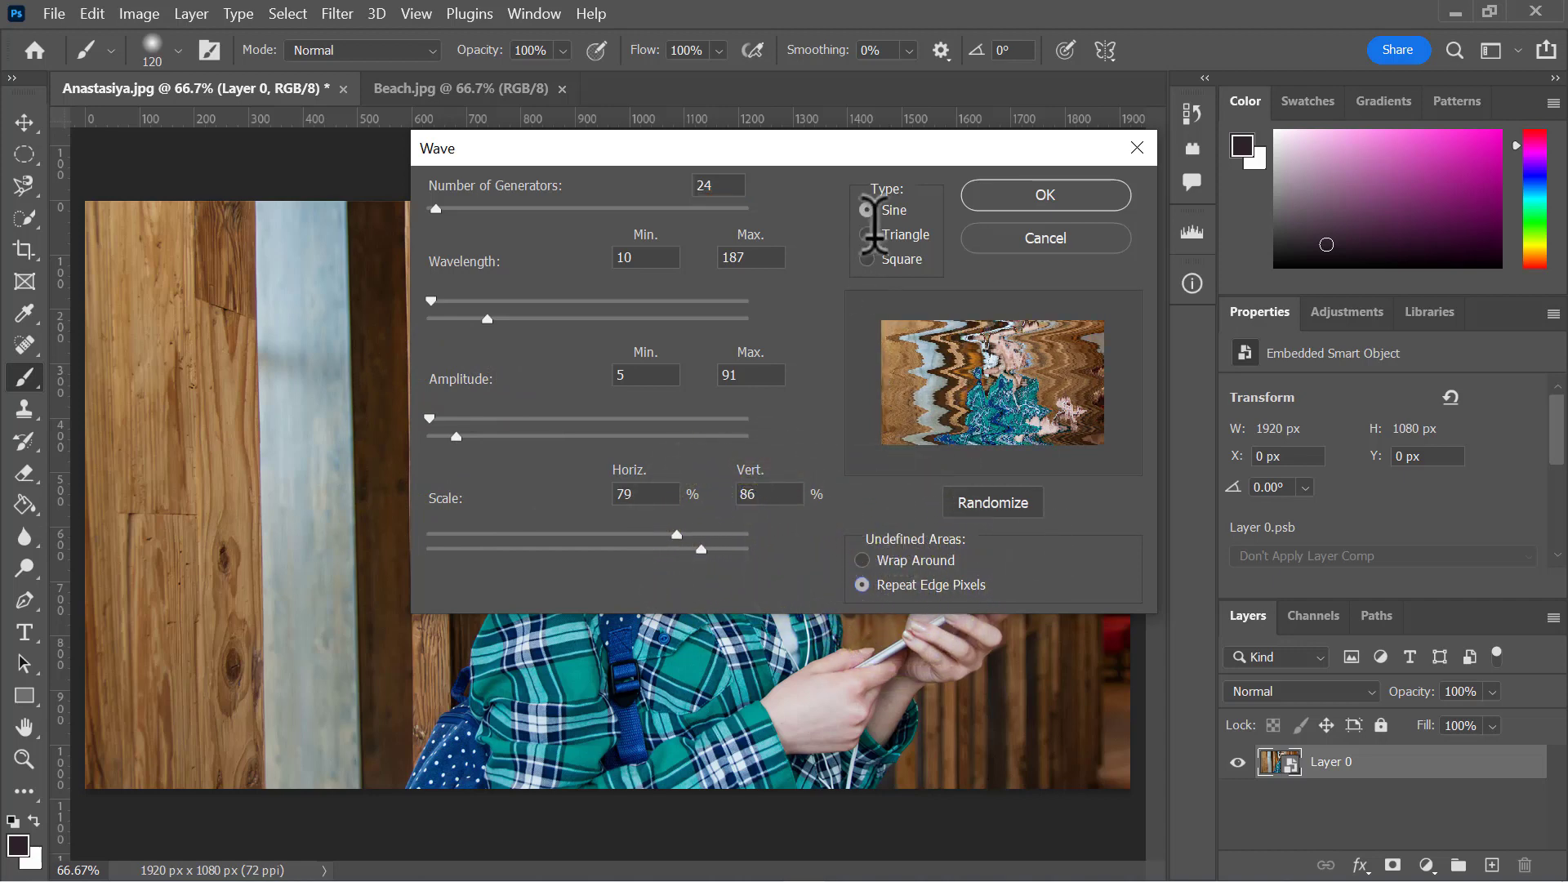
# Preview the Triangle and Square wave types, apply the Wave filter with the Sine type, and delete the smart filters from Layer 0
pyautogui.click(870, 234)
pyautogui.click(872, 257)
pyautogui.click(868, 210)
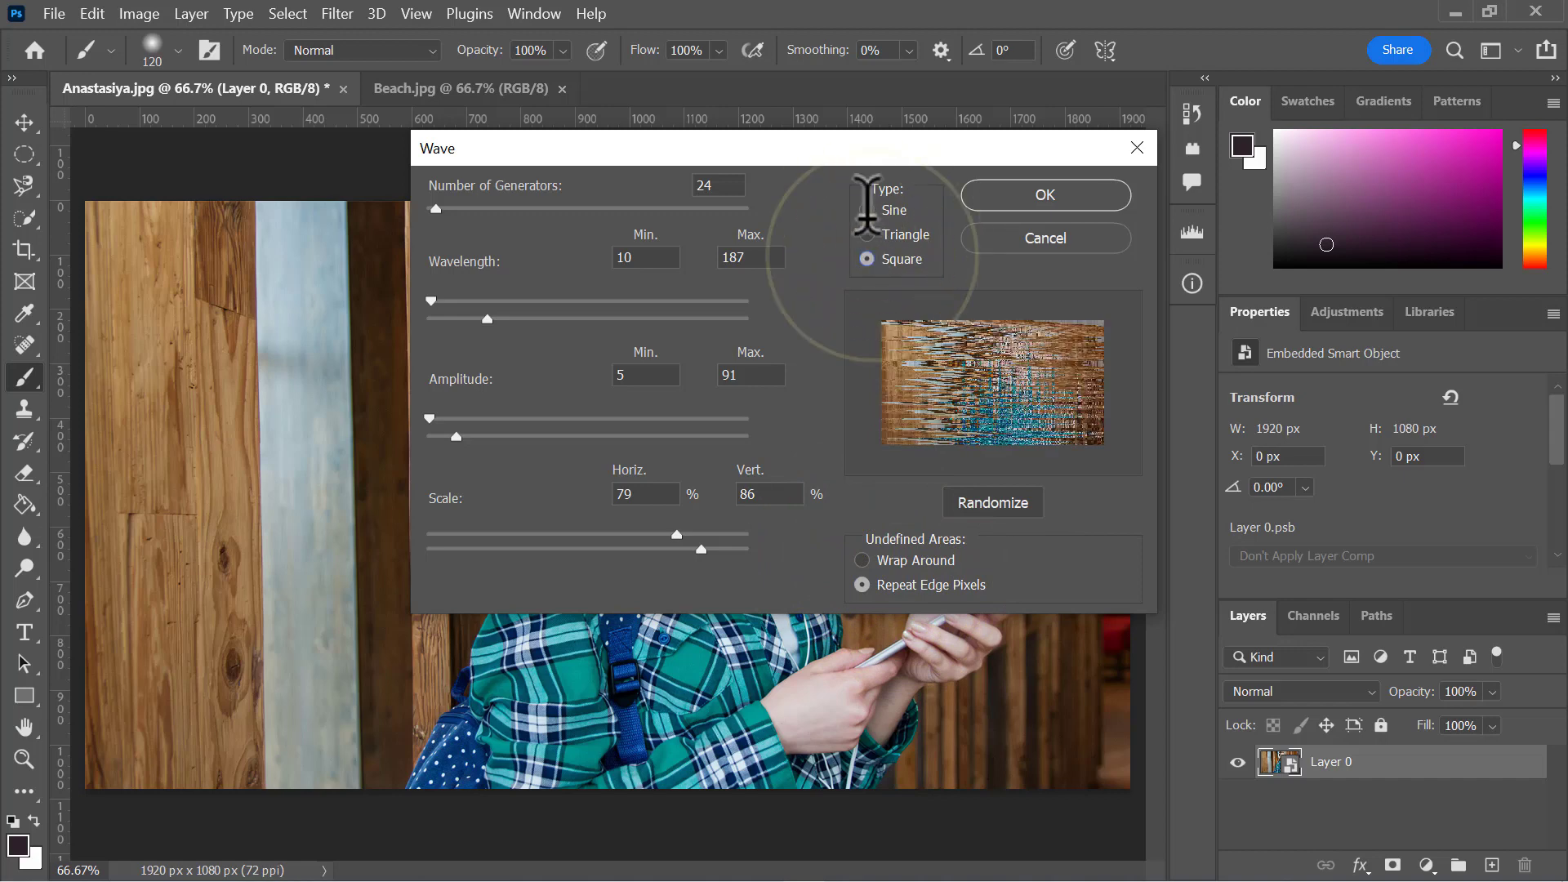
pyautogui.click(1041, 194)
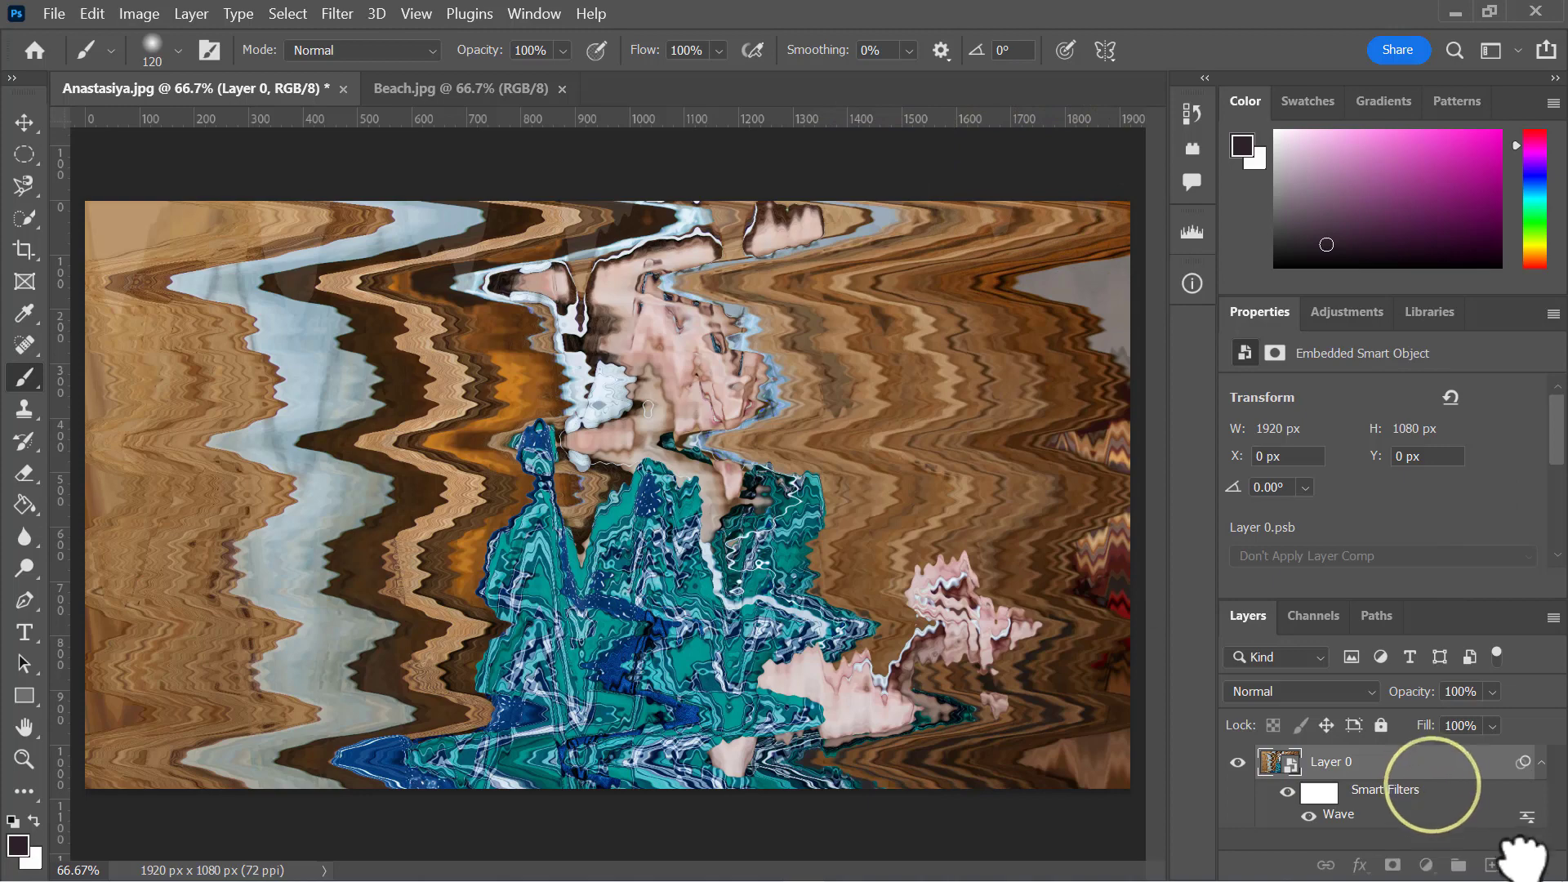
pyautogui.moveTo(1517, 856); pyautogui.dragTo(1524, 864)
# Apply the ZigZag distort filter to Layer 0 with amount 10, 8 ridges and the Pond Ripples style
pyautogui.click(337, 14)
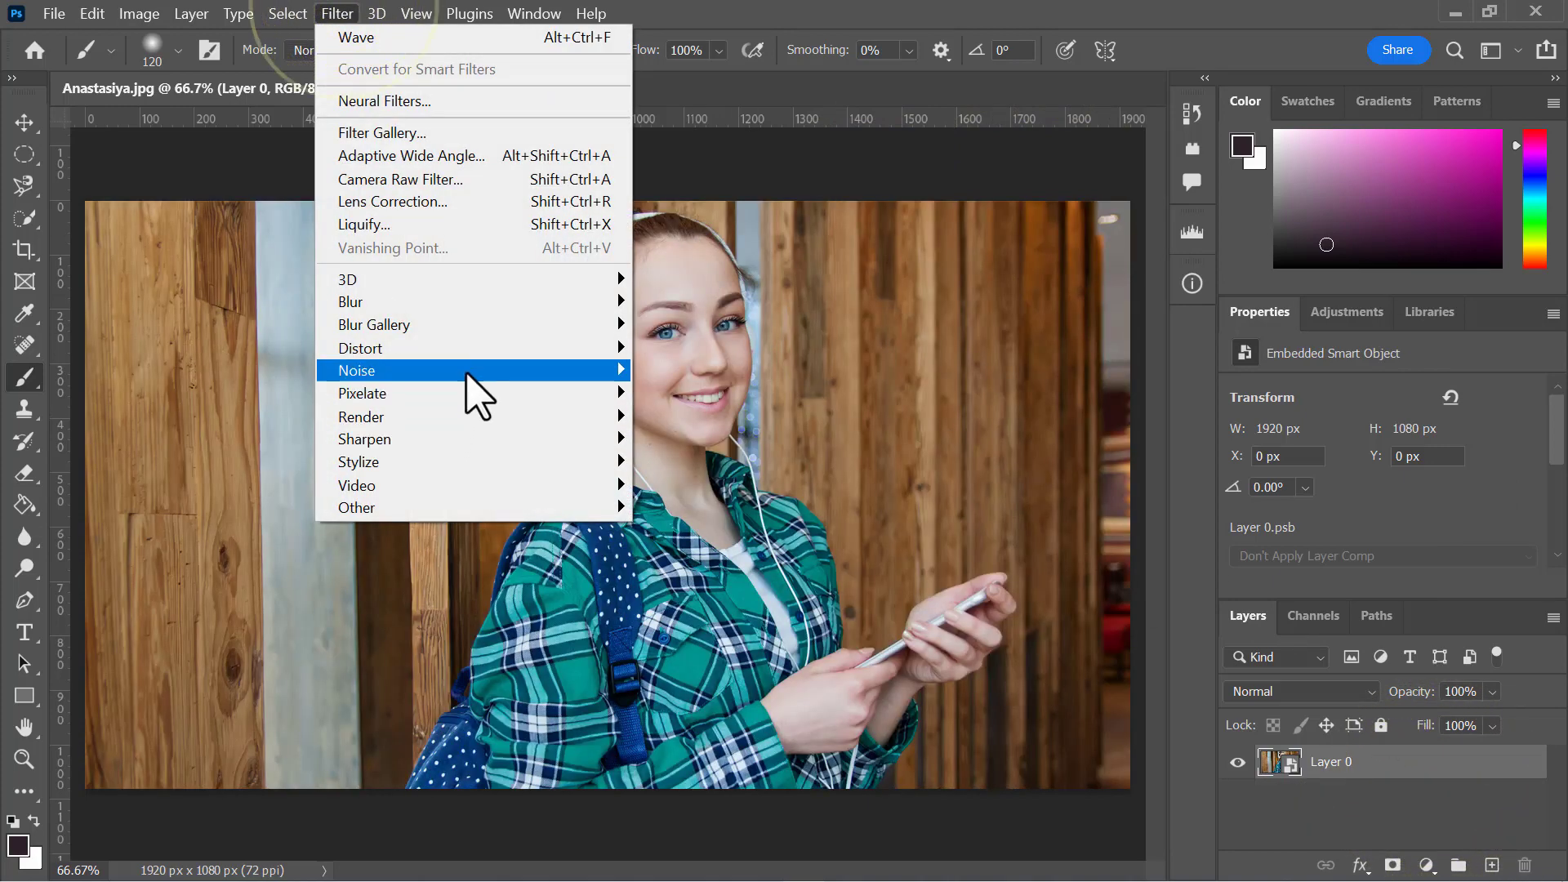
pyautogui.moveTo(467, 350)
pyautogui.click(676, 532)
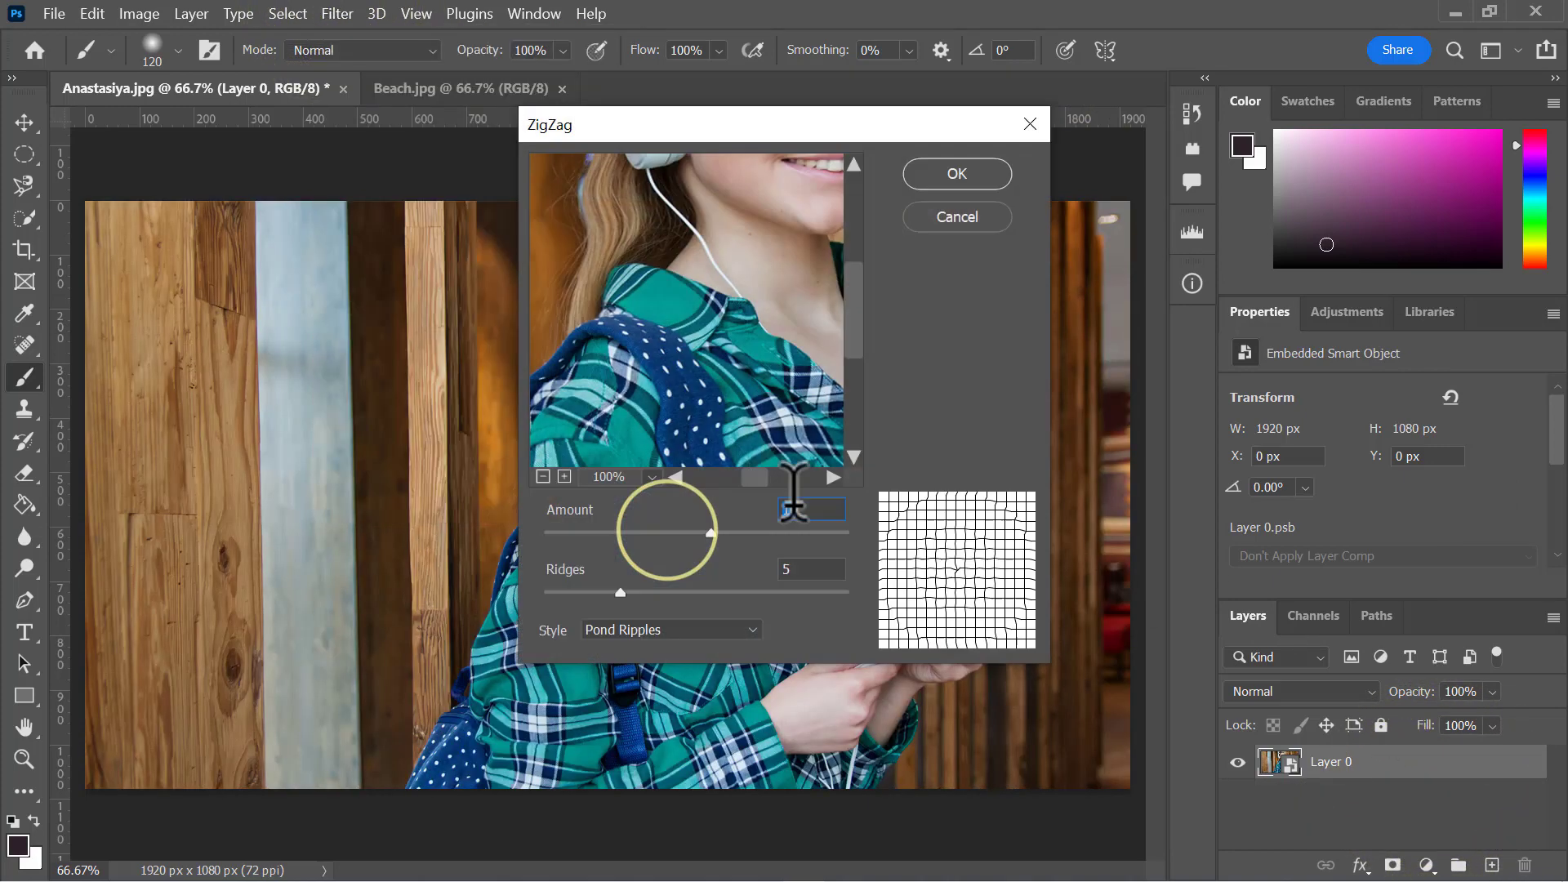
pyautogui.moveTo(622, 594); pyautogui.dragTo(666, 594)
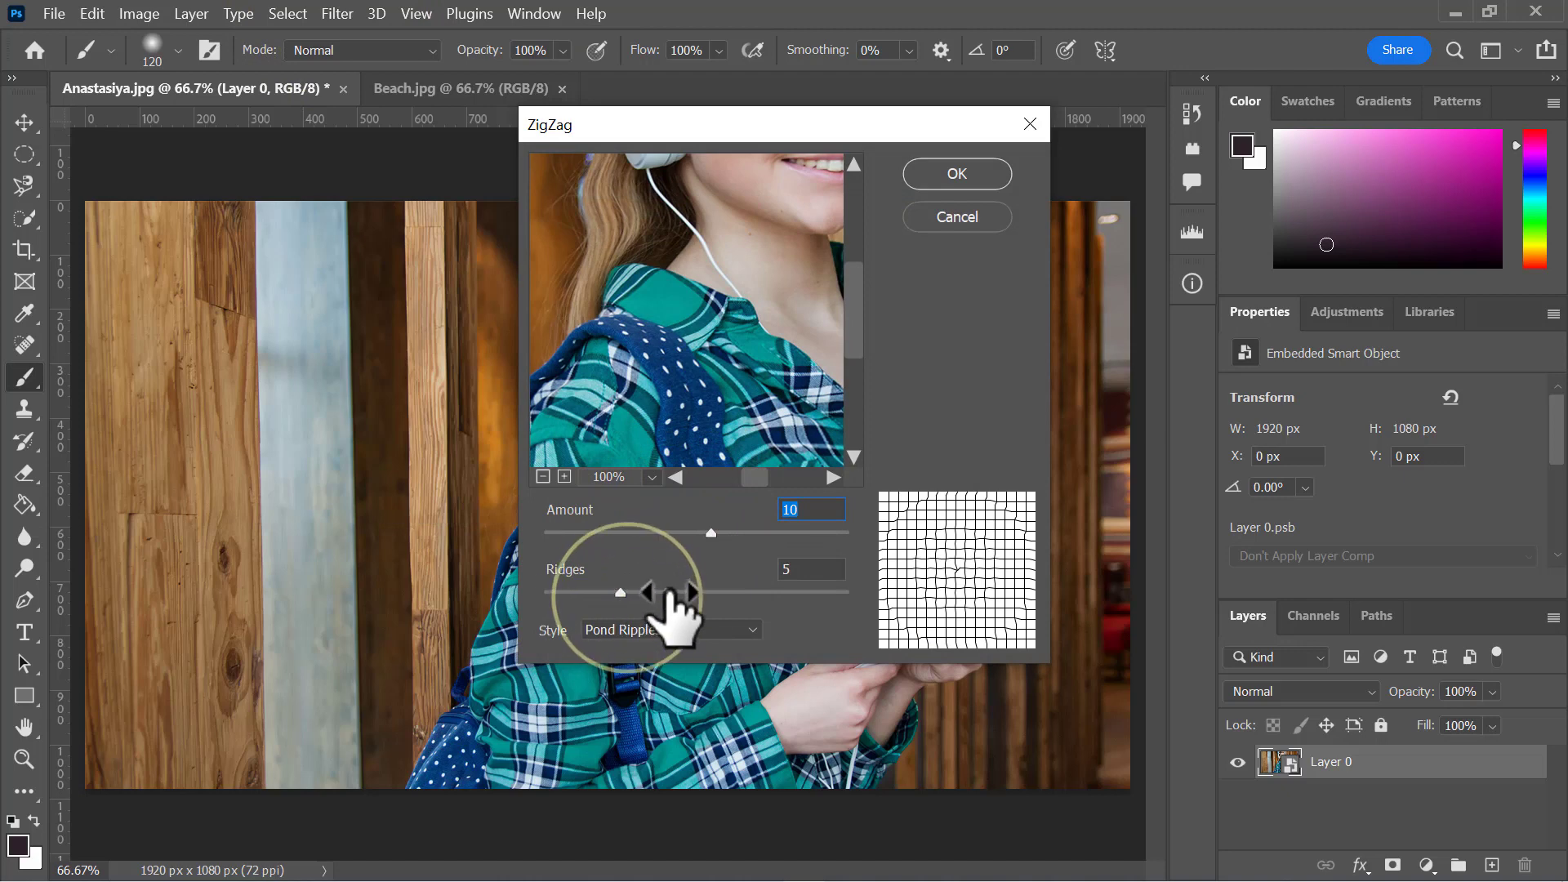
pyautogui.click(750, 630)
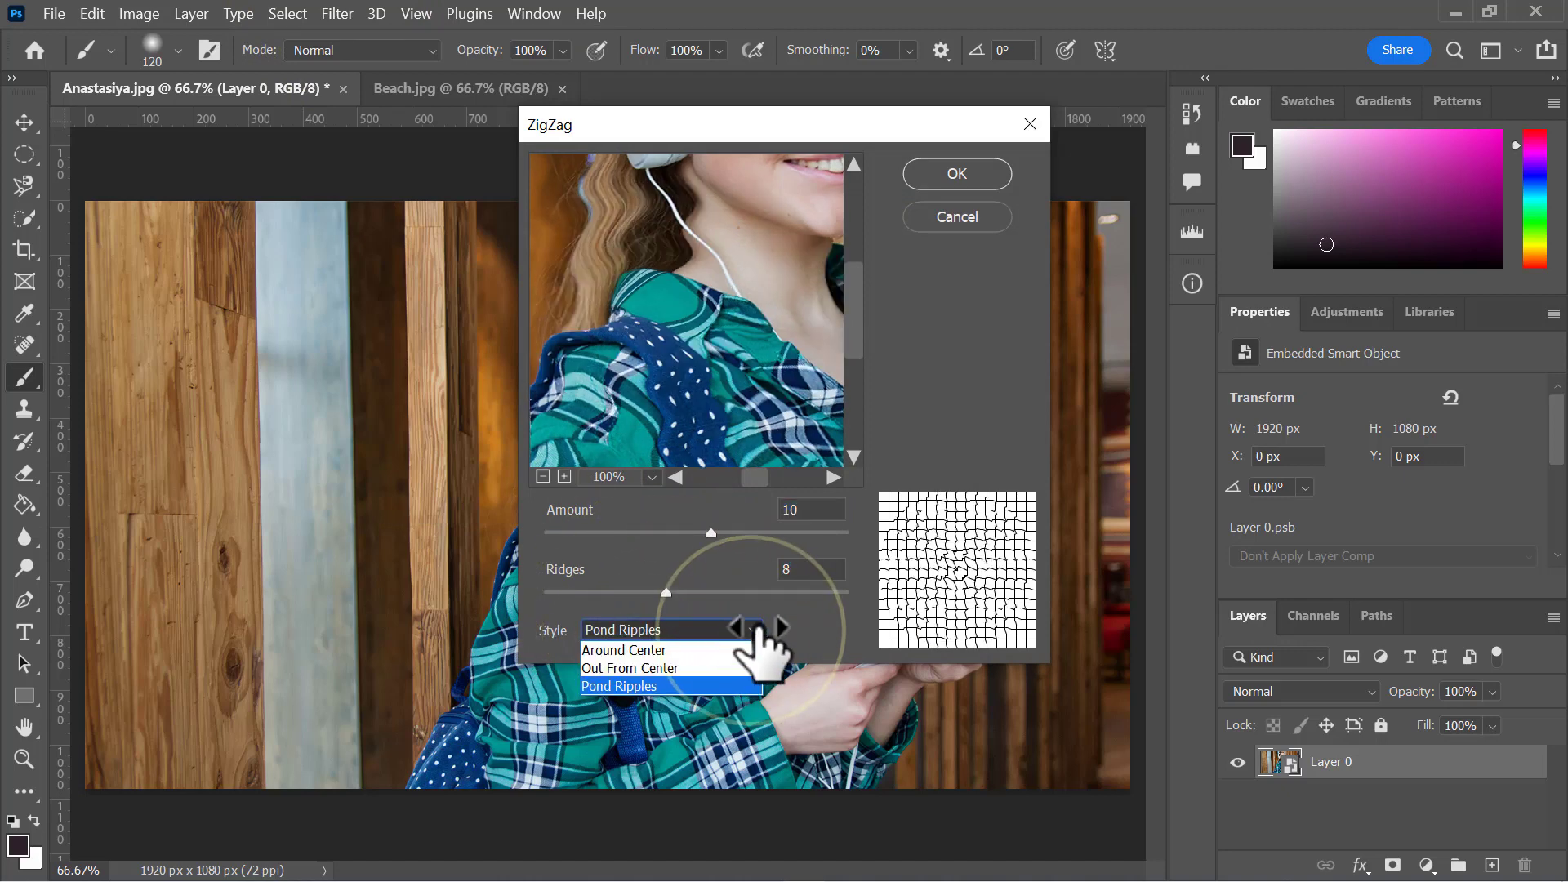
pyautogui.click(976, 174)
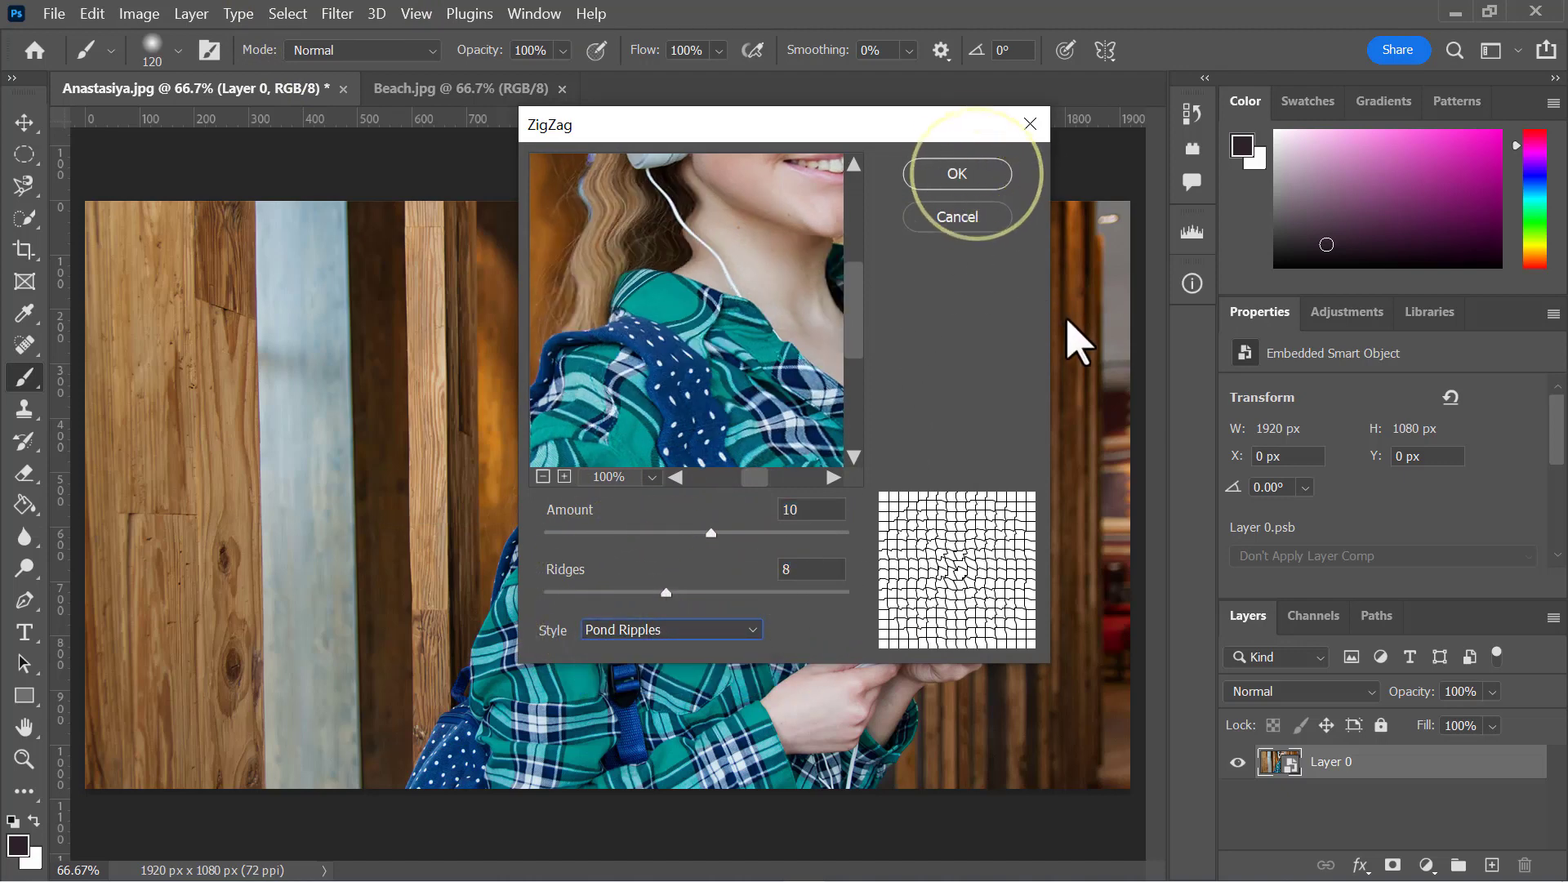
pyautogui.click(949, 178)
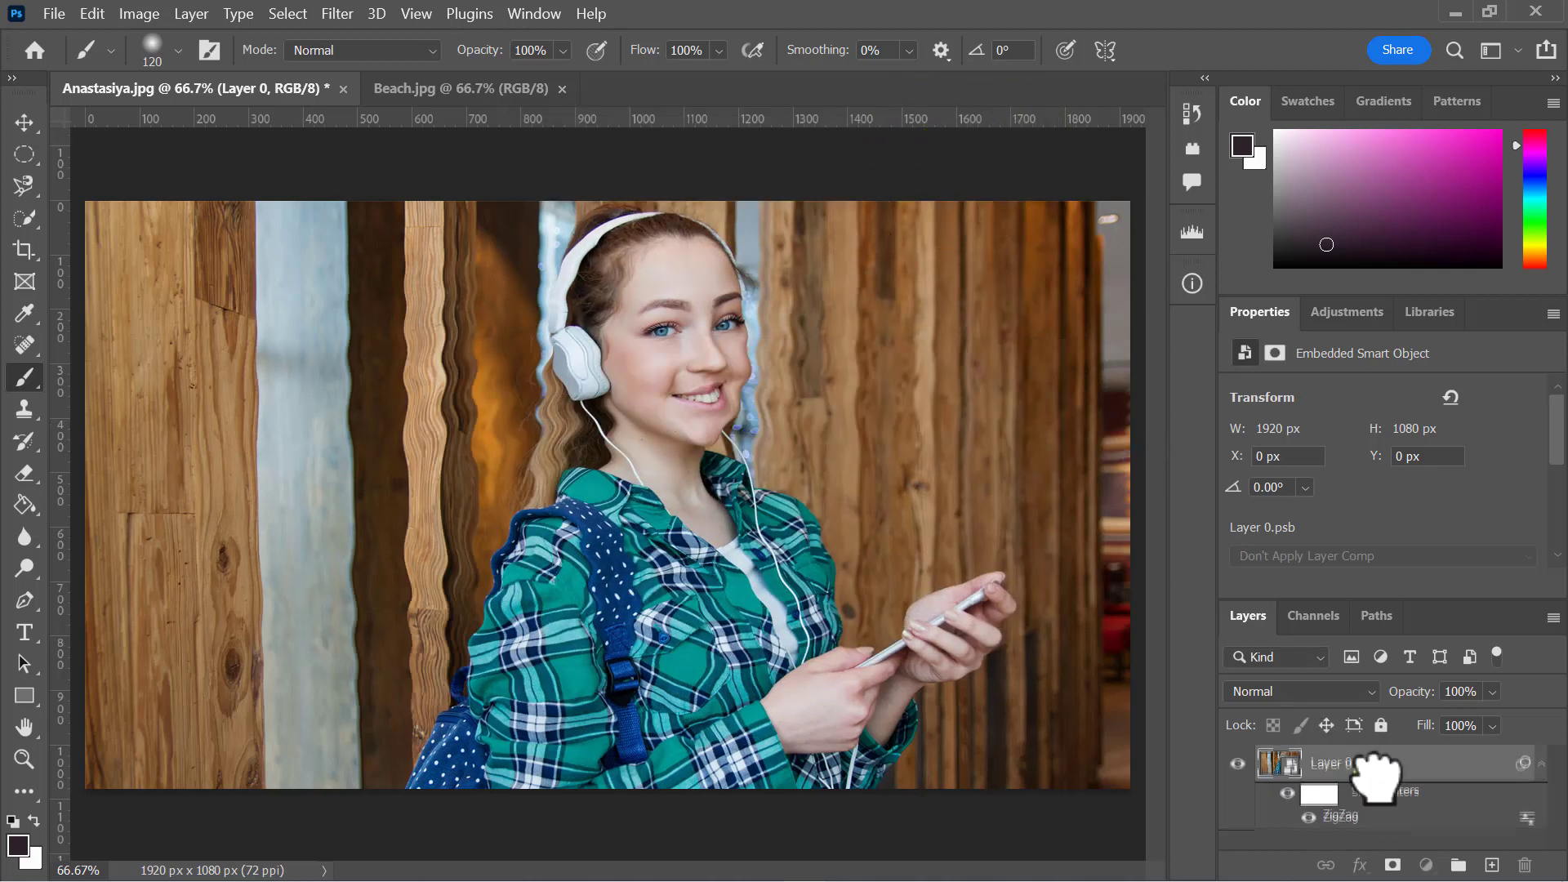
# Delete the smart filters from Layer 0 and apply the Dust & Scratches noise filter with radius 91 pixels and threshold 42
pyautogui.moveTo(1385, 785); pyautogui.dragTo(1524, 863)
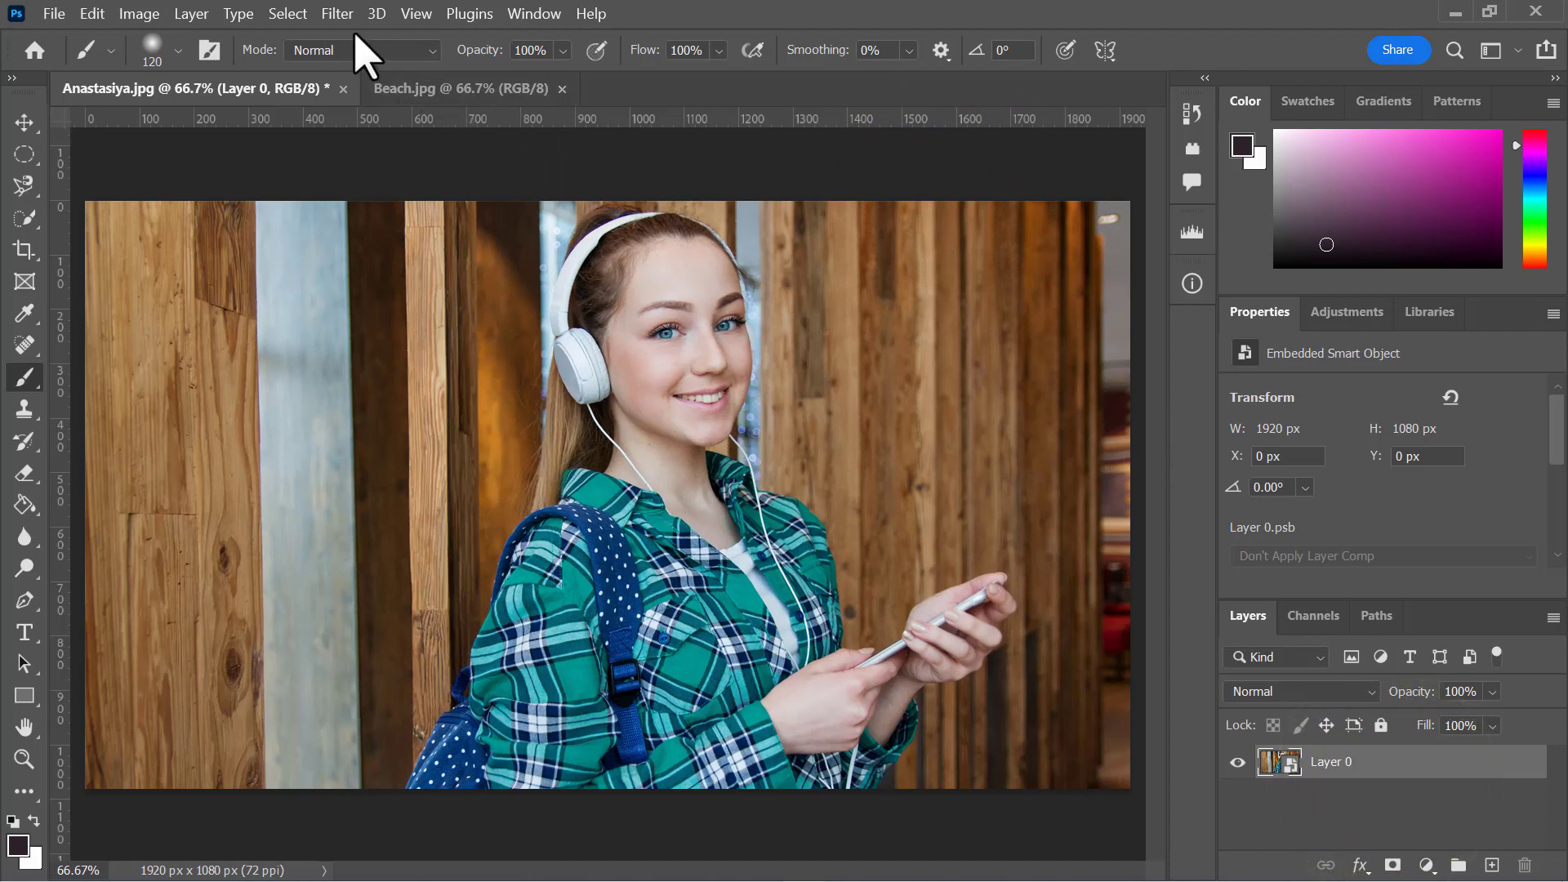
pyautogui.click(337, 14)
pyautogui.moveTo(425, 370)
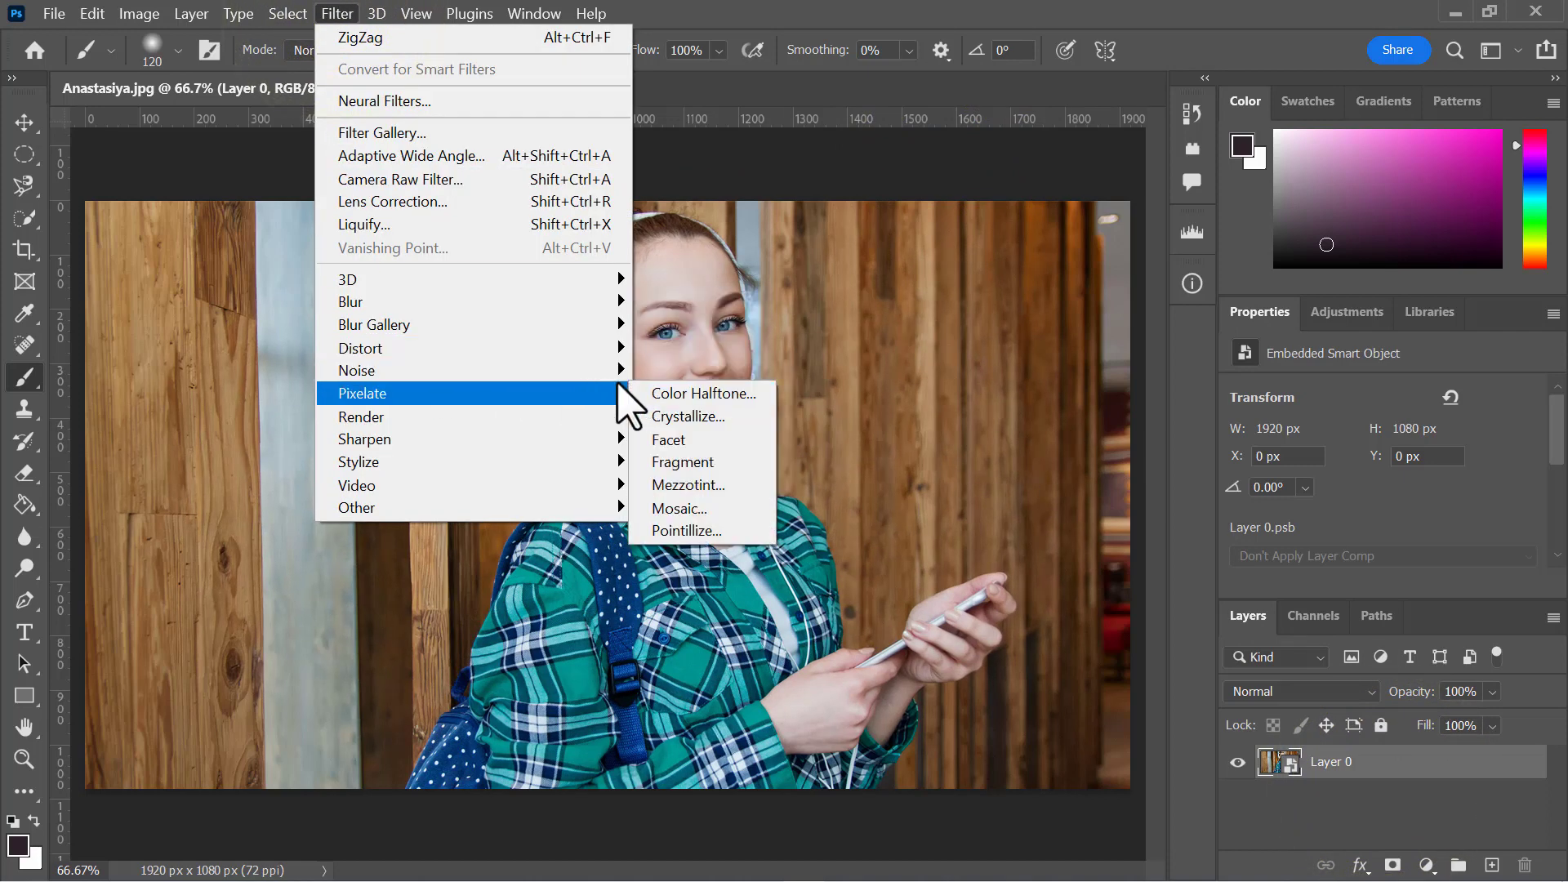
pyautogui.click(693, 417)
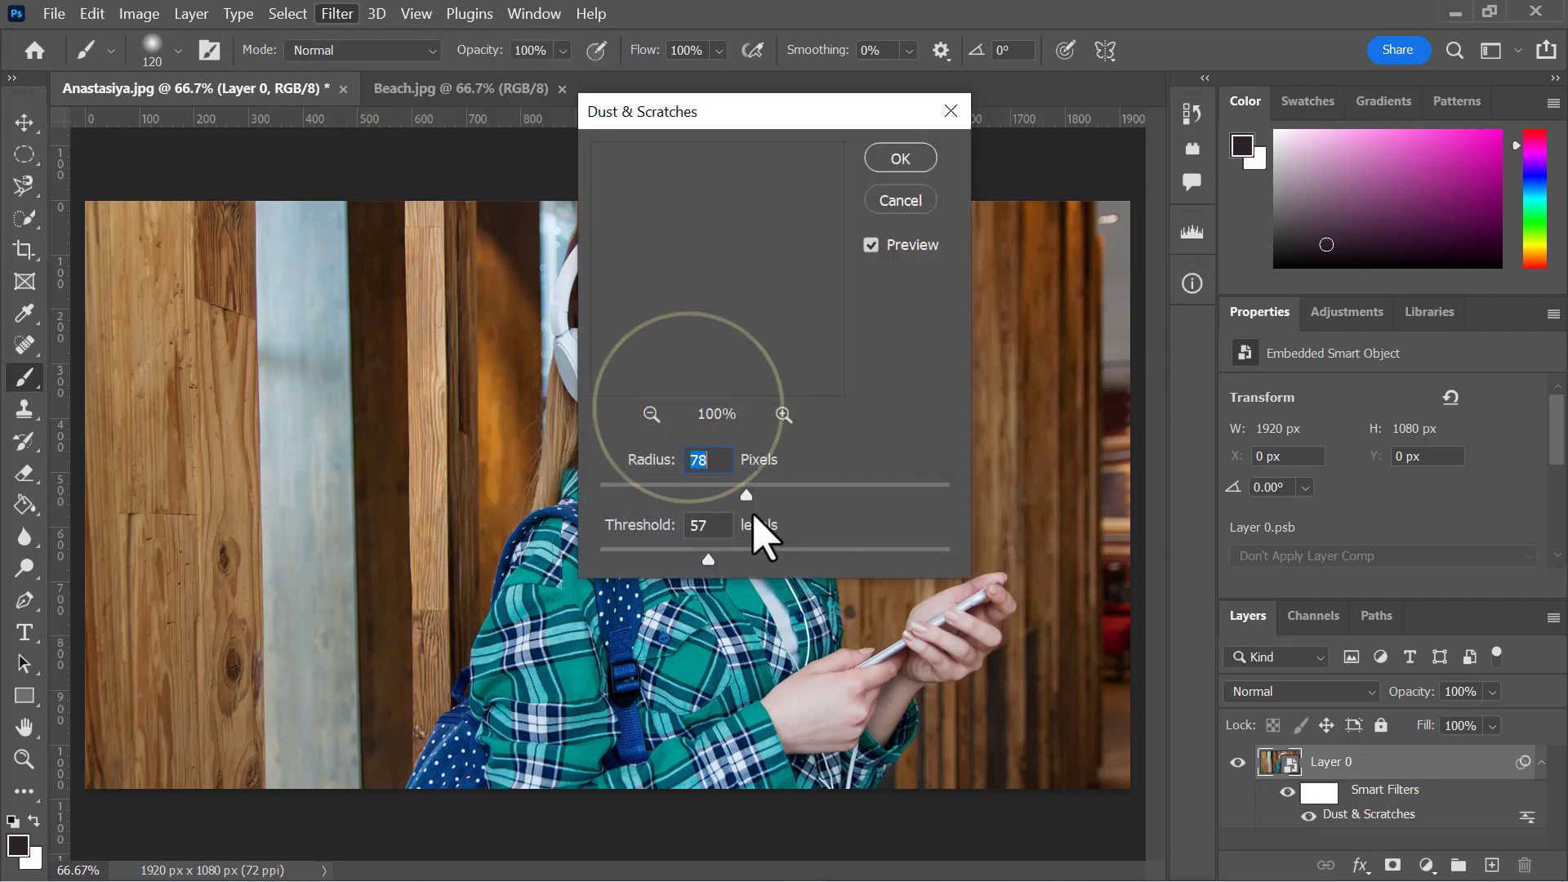
pyautogui.moveTo(749, 496); pyautogui.dragTo(771, 494)
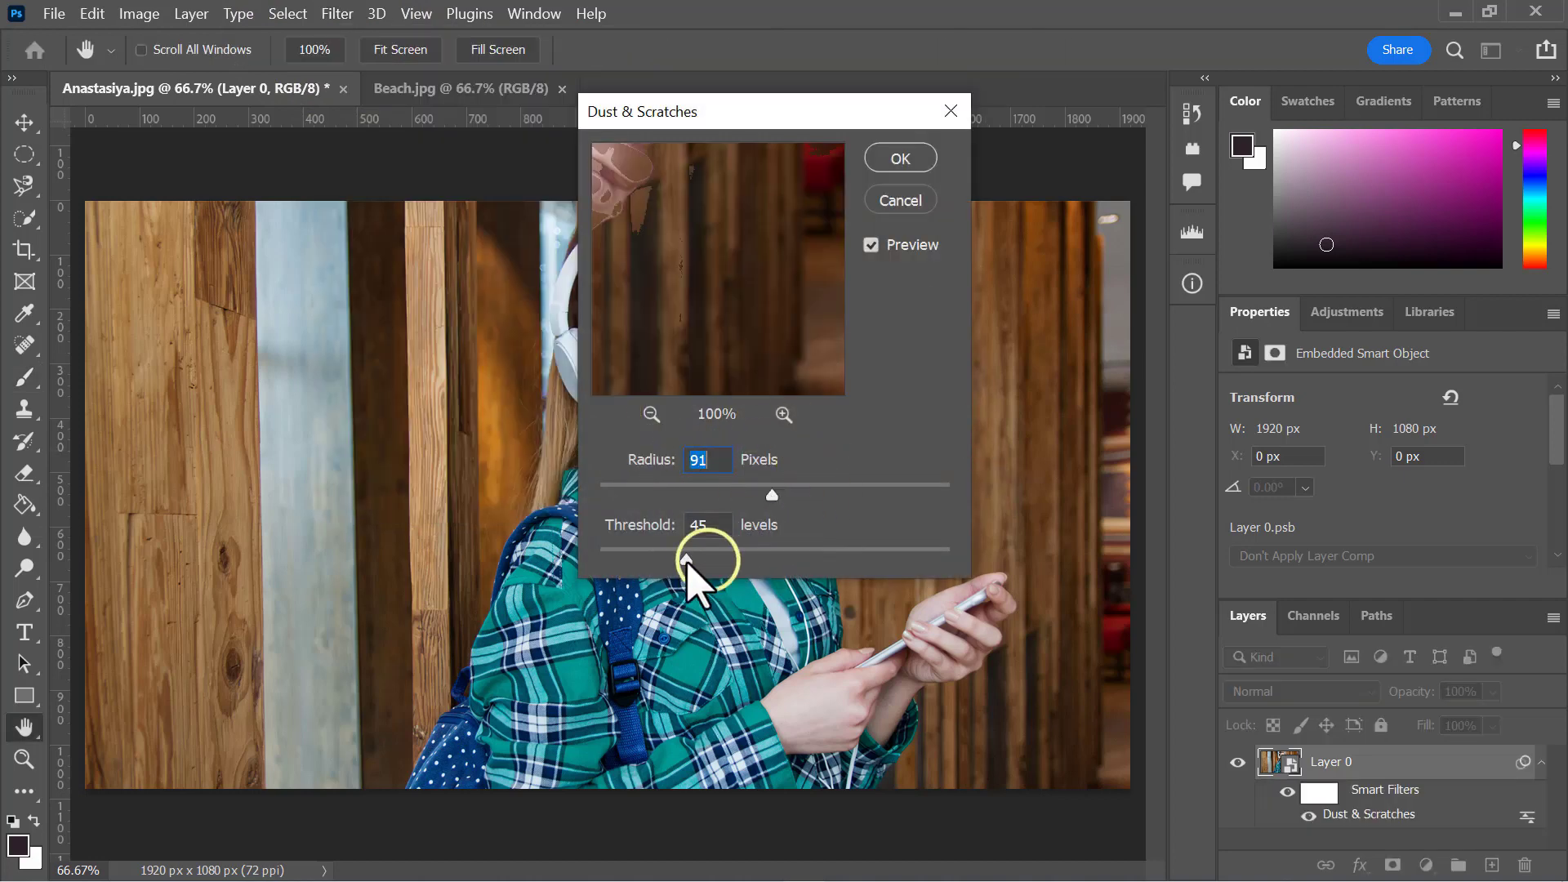
pyautogui.moveTo(686, 560); pyautogui.dragTo(680, 561)
pyautogui.click(898, 157)
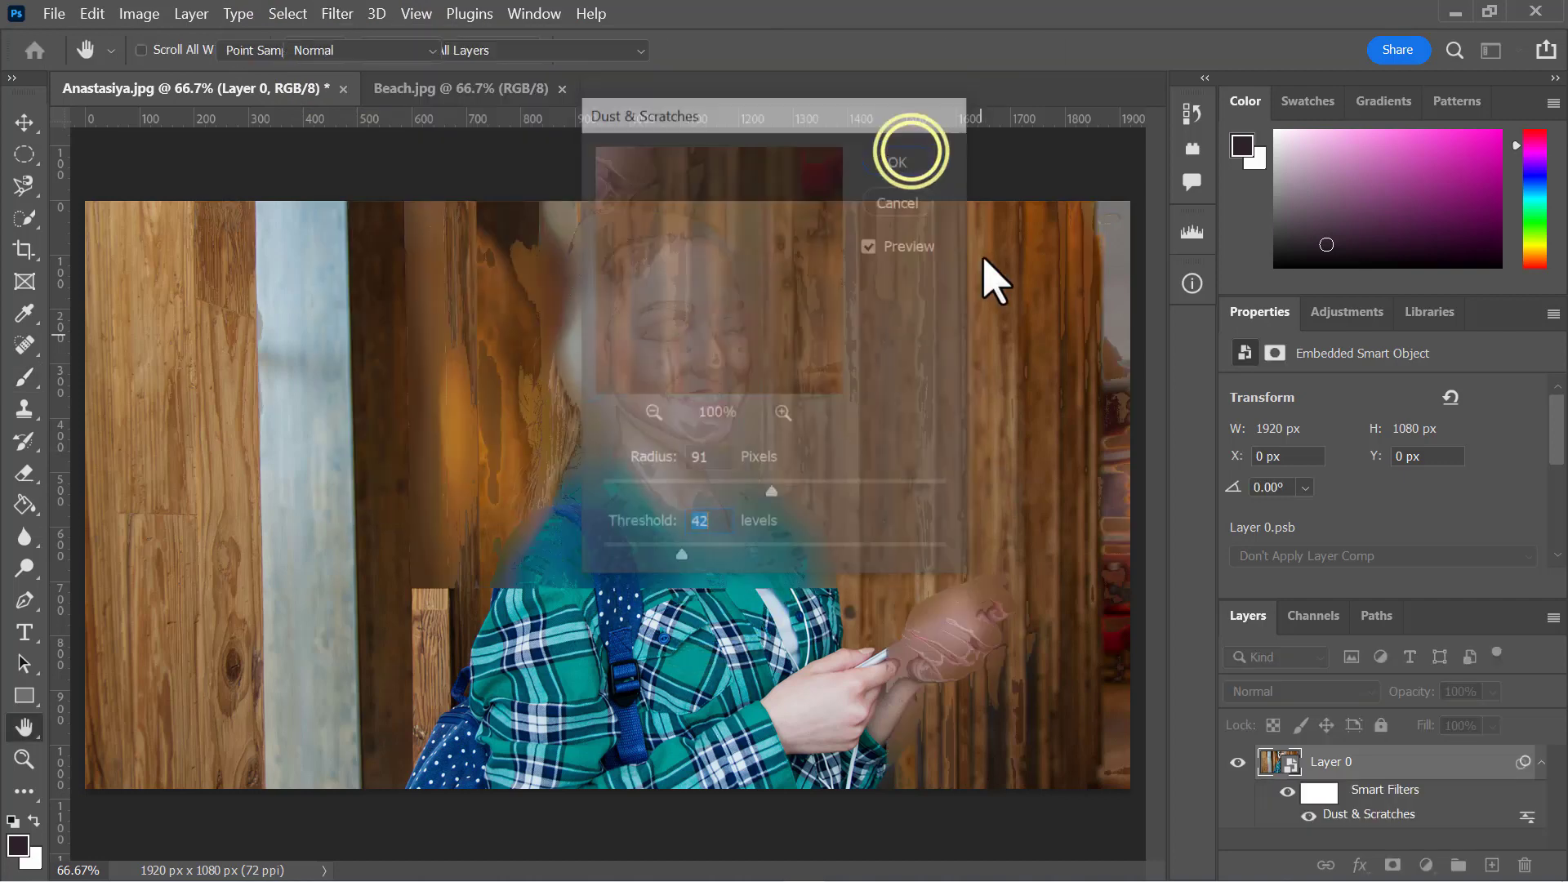
pyautogui.press('b')
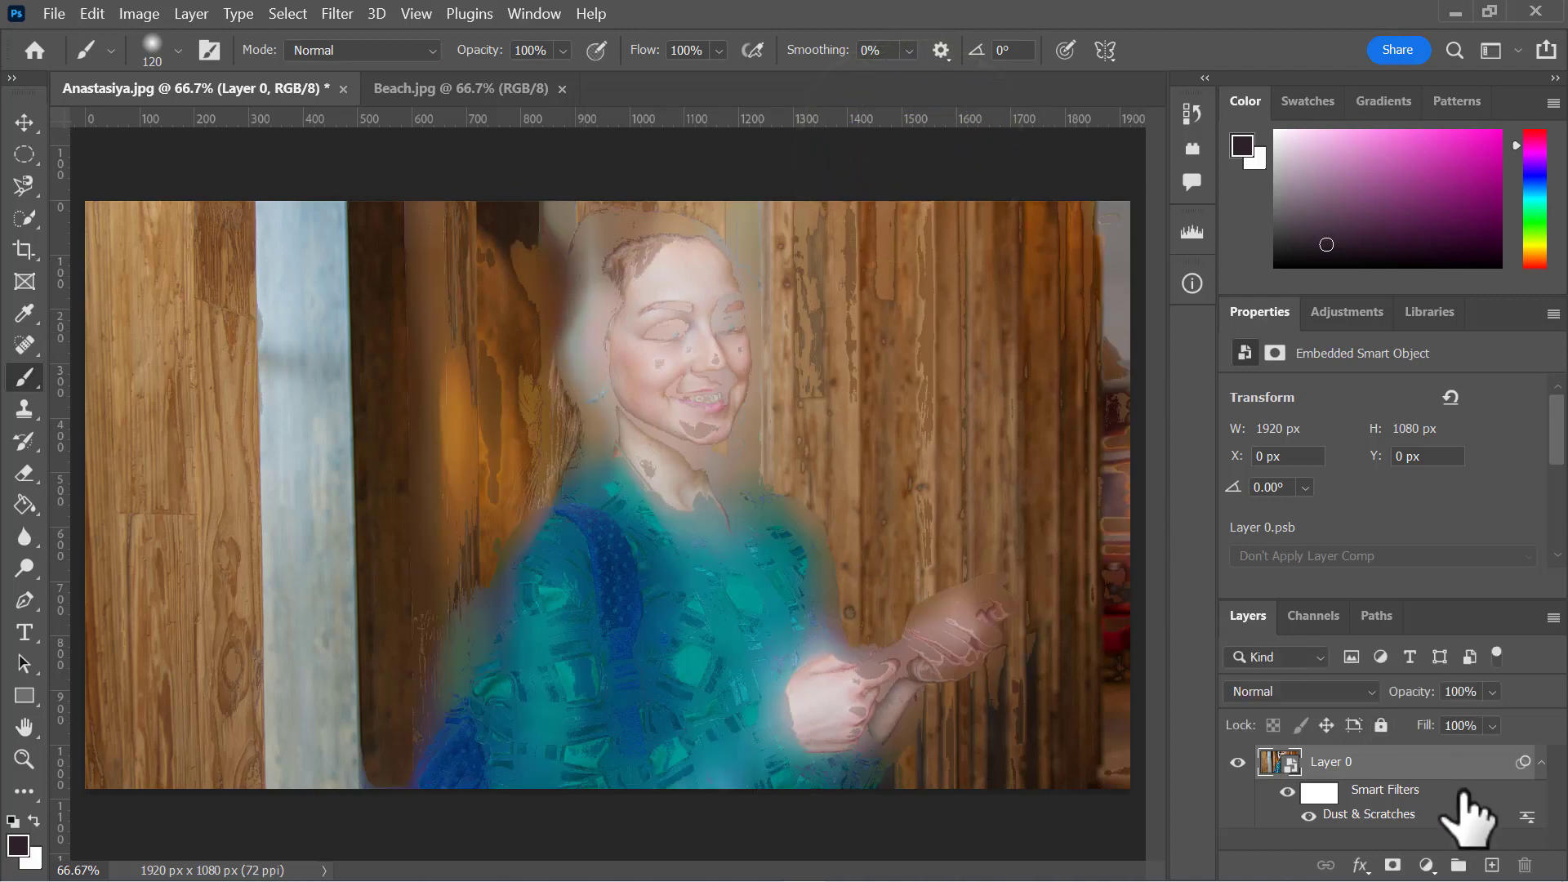
# Delete the smart filters from Layer 0 and apply the Crystallize pixelate filter with a cell size of 17
pyautogui.moveTo(1466, 813); pyautogui.dragTo(1524, 865)
pyautogui.click(336, 14)
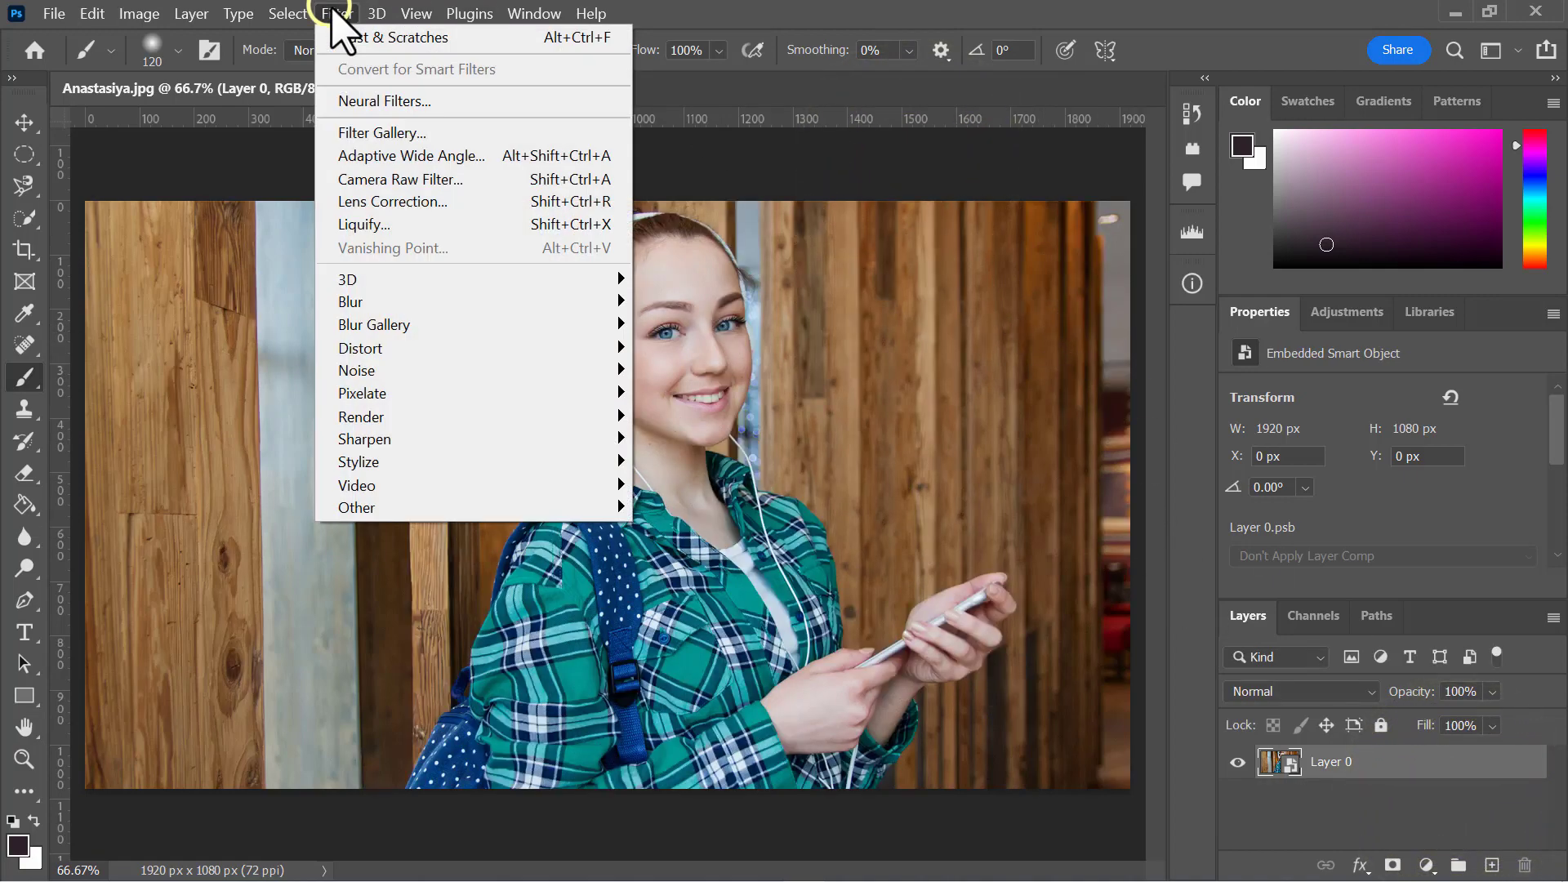
pyautogui.moveTo(480, 448)
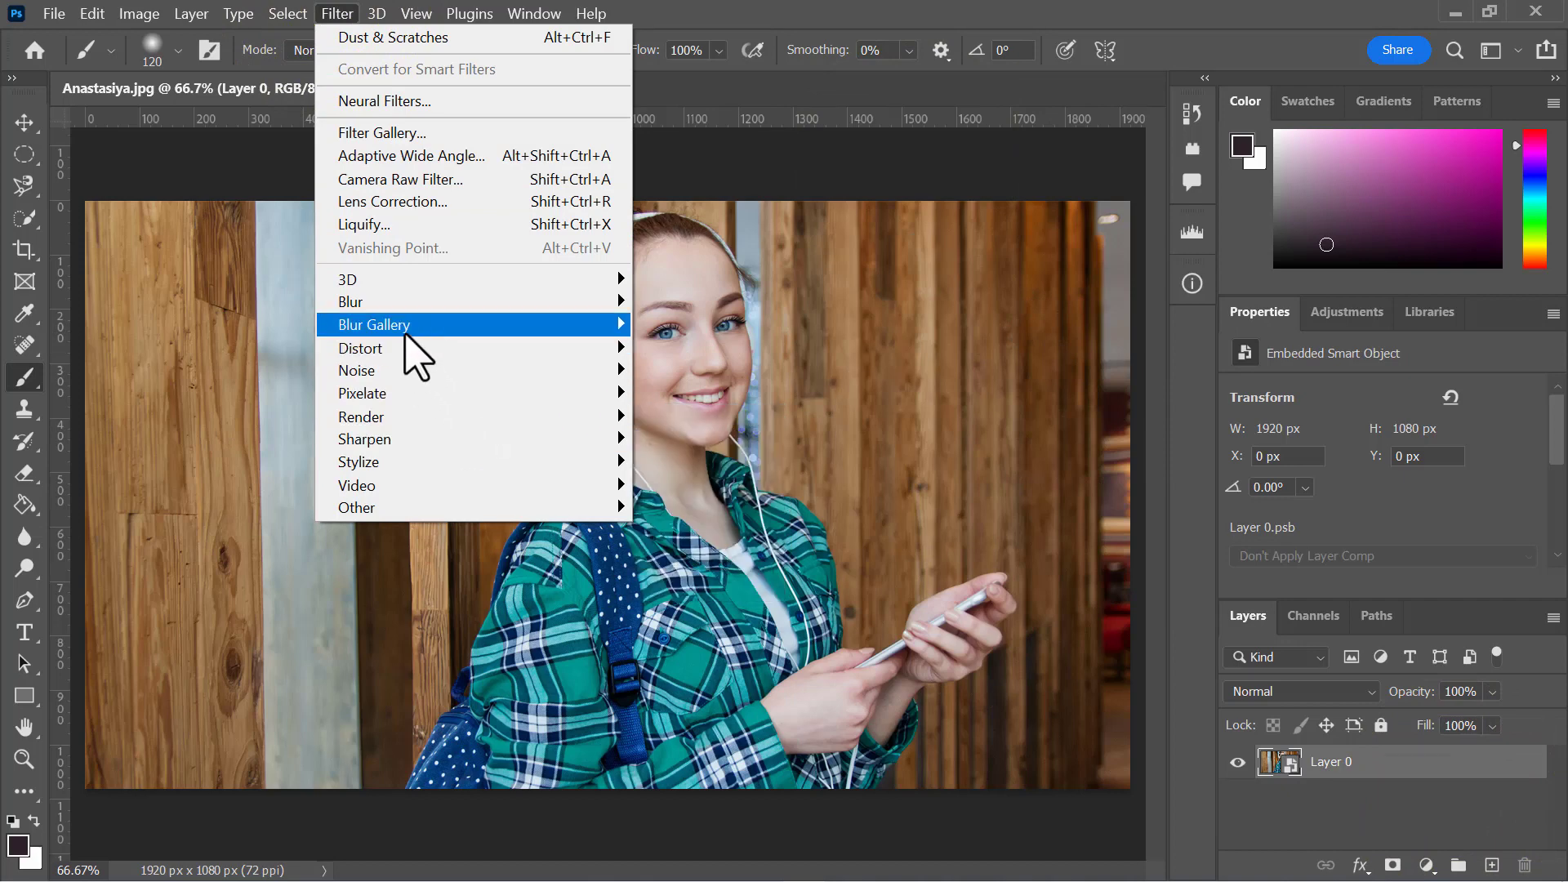
pyautogui.moveTo(409, 404)
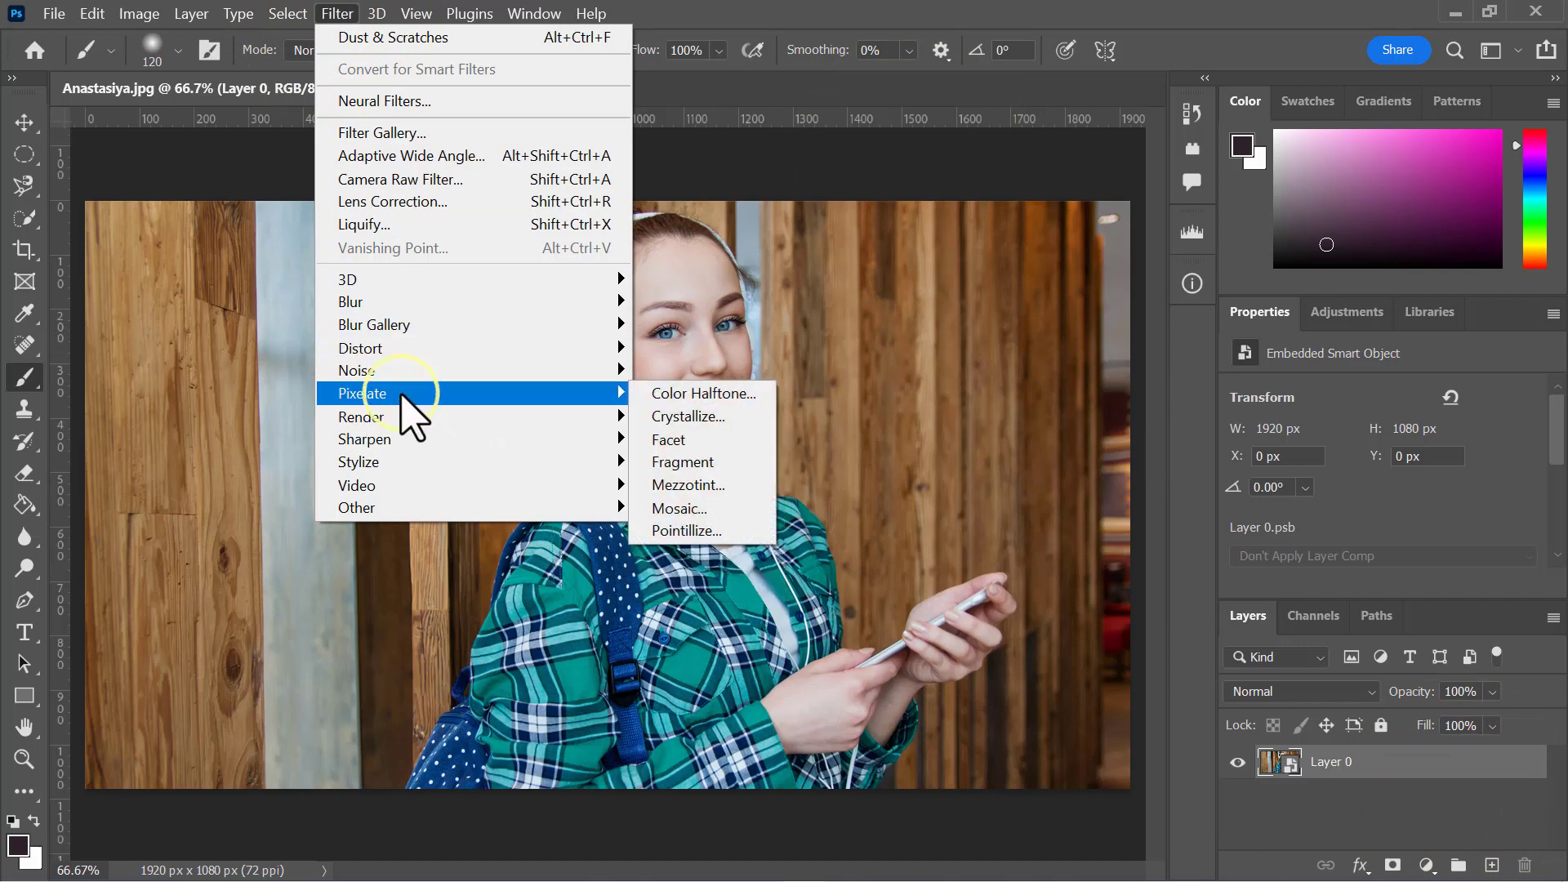
pyautogui.click(707, 420)
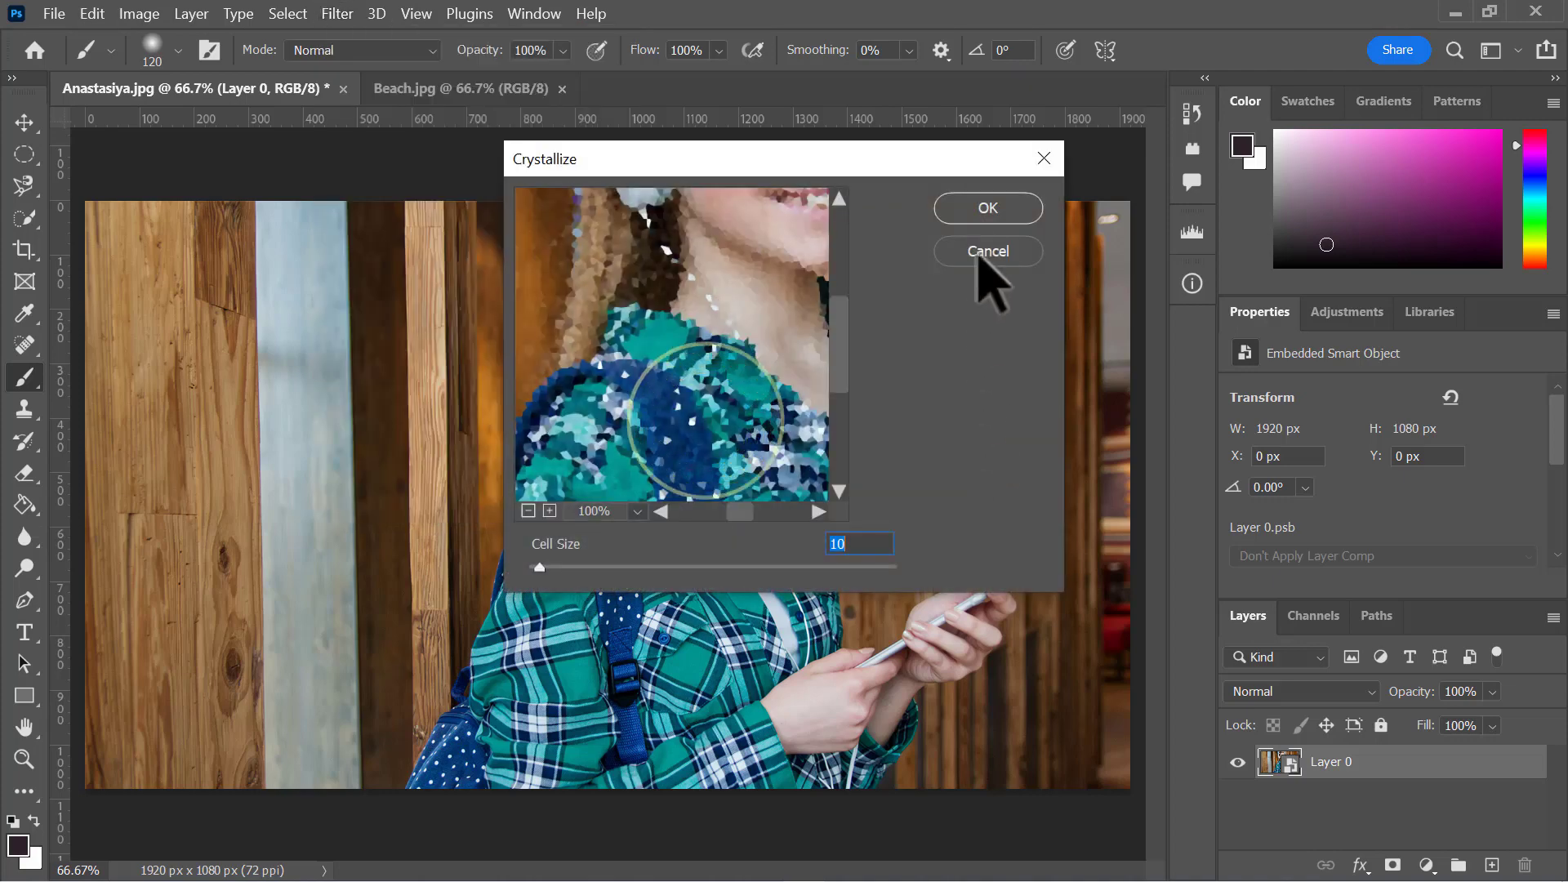
pyautogui.moveTo(542, 570); pyautogui.dragTo(561, 569)
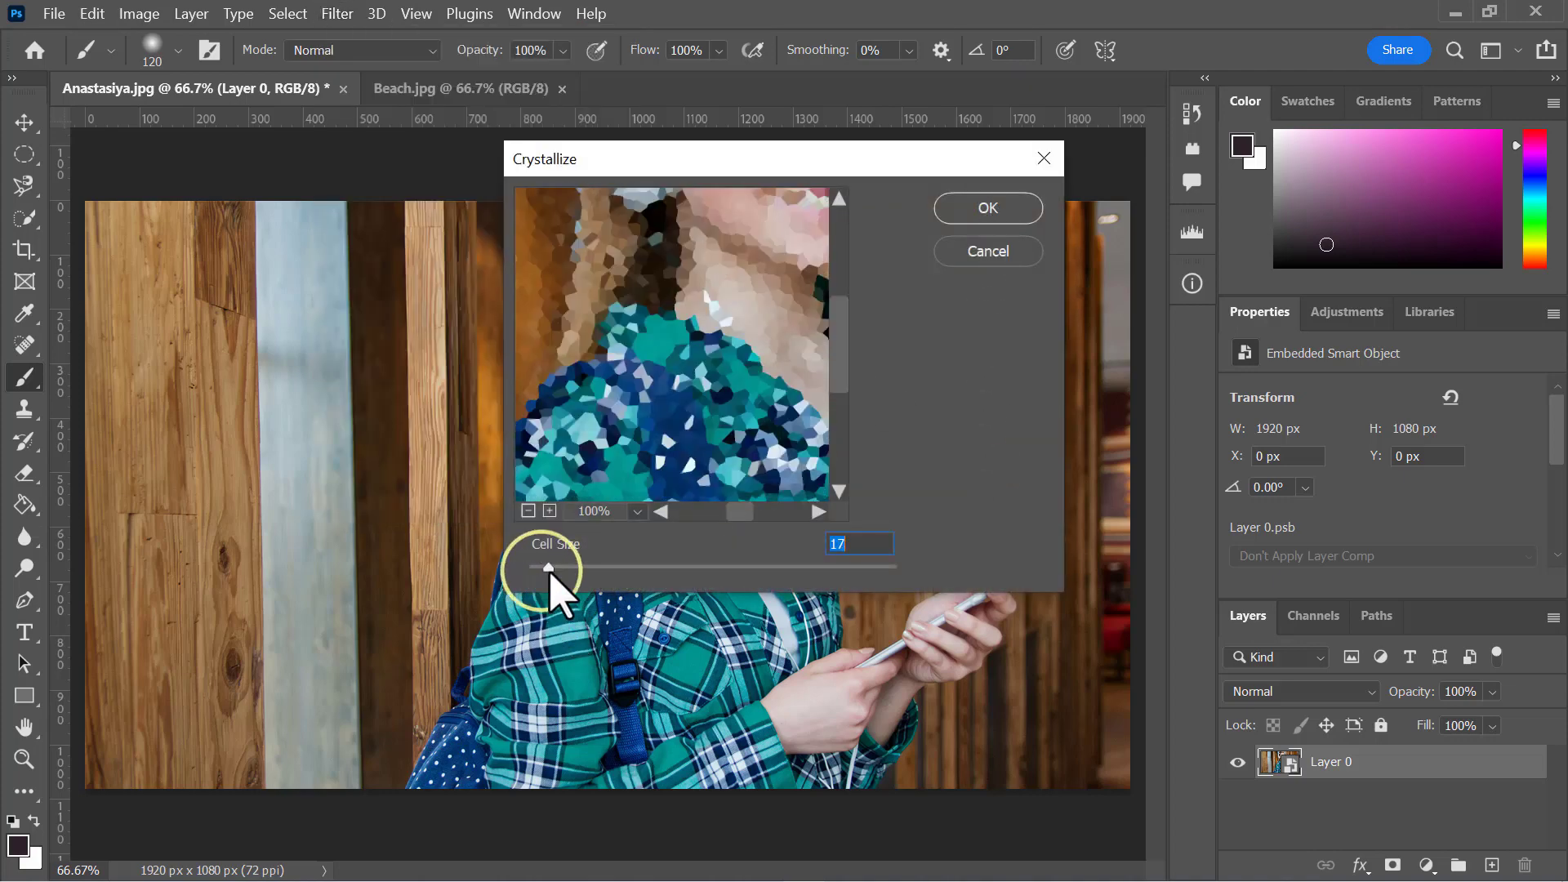
pyautogui.click(953, 211)
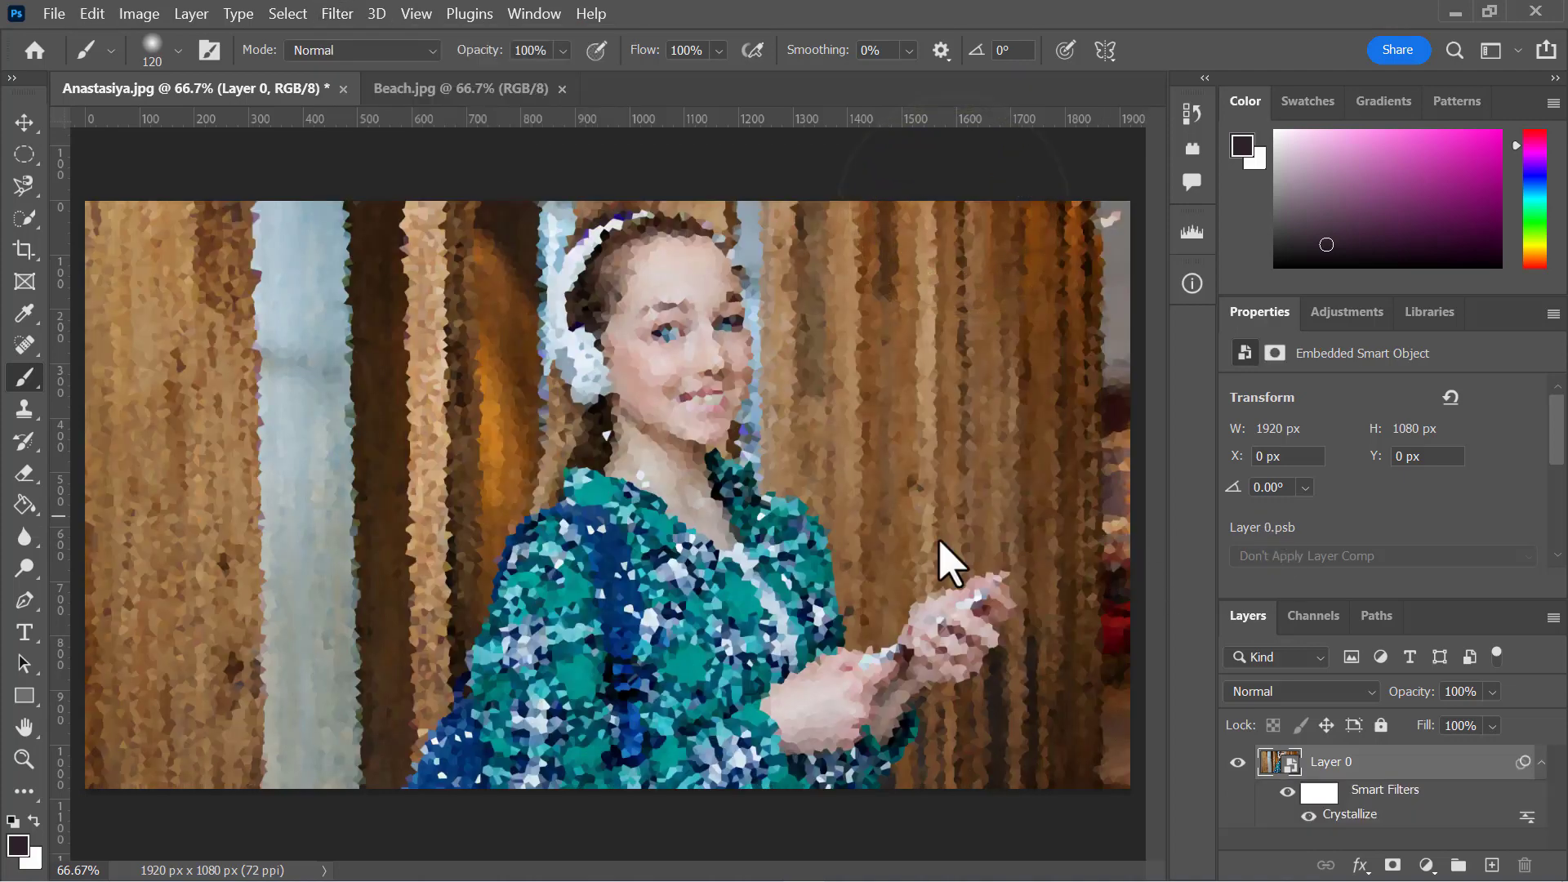
# Paint black on the filter mask over the woman's face and headphones to hide Crystallize there, and compare with the smart filters off and on
pyautogui.click(1319, 792)
pyautogui.moveTo(647, 228)
pyautogui.mouseDown()
pyautogui.moveTo(654, 262)
pyautogui.moveTo(719, 307)
pyautogui.mouseUp()
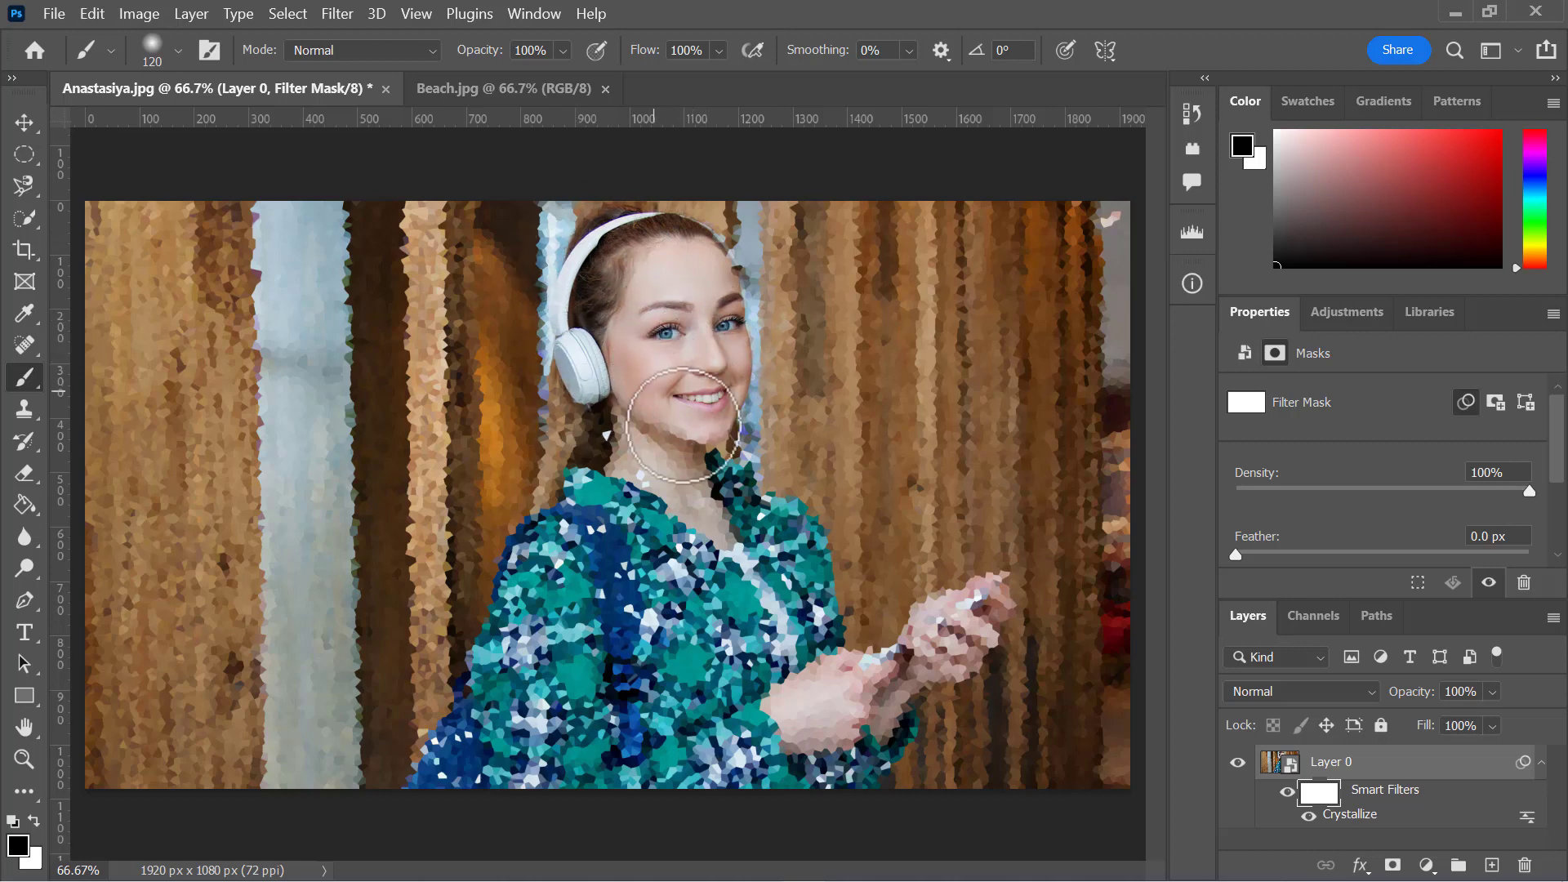
pyautogui.click(1288, 792)
pyautogui.click(1288, 791)
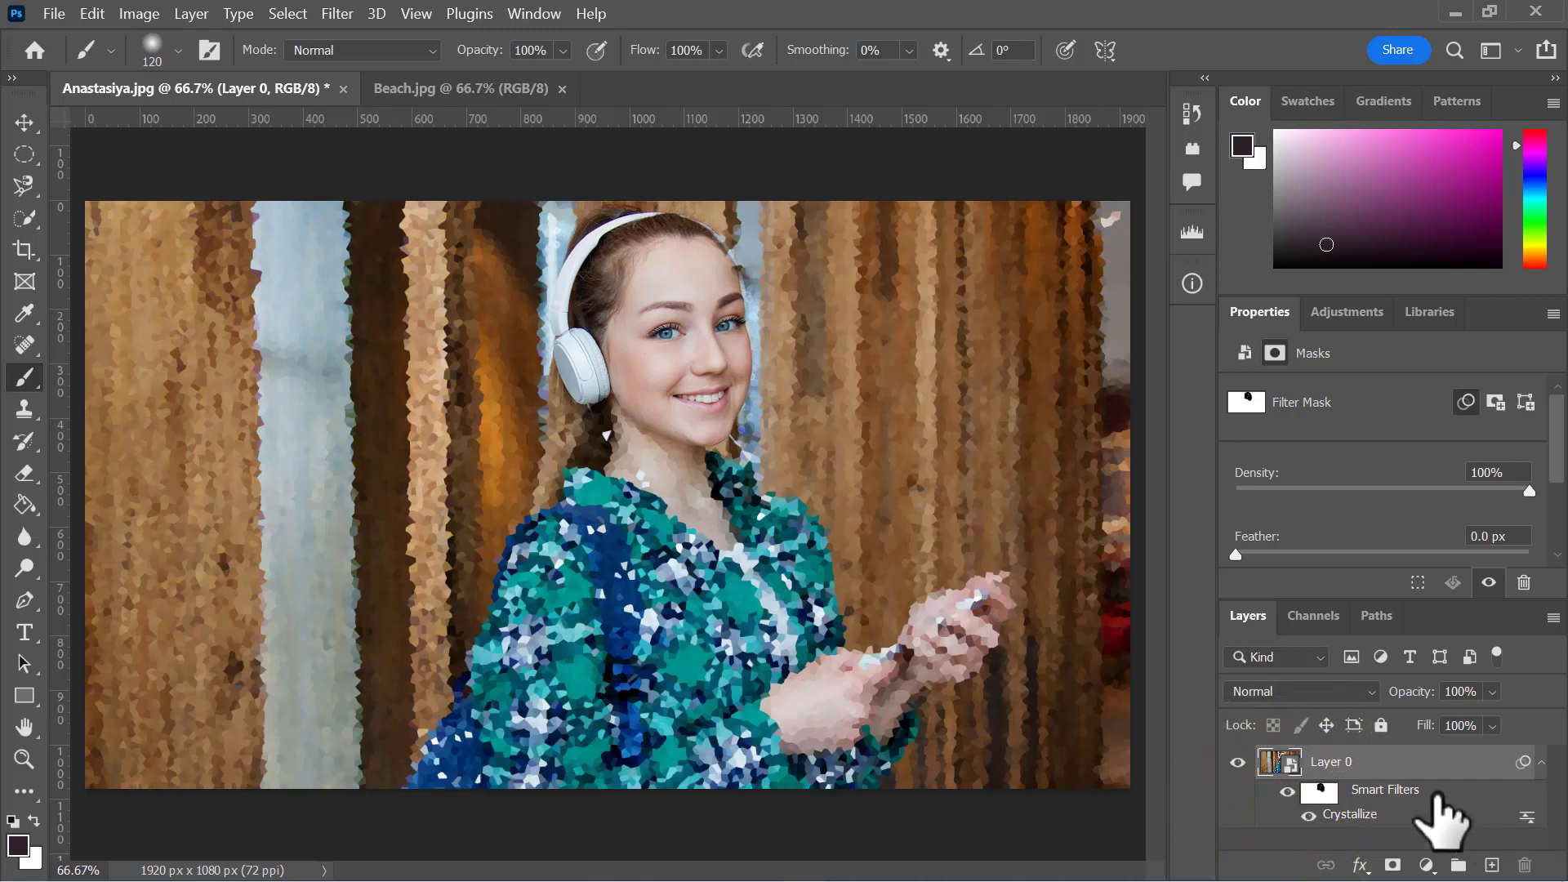
# Delete the smart filters from Layer 0 and apply the Mosaic pixelate filter with a cell size of 24 square
pyautogui.moveTo(1441, 820); pyautogui.dragTo(1524, 864)
pyautogui.click(337, 13)
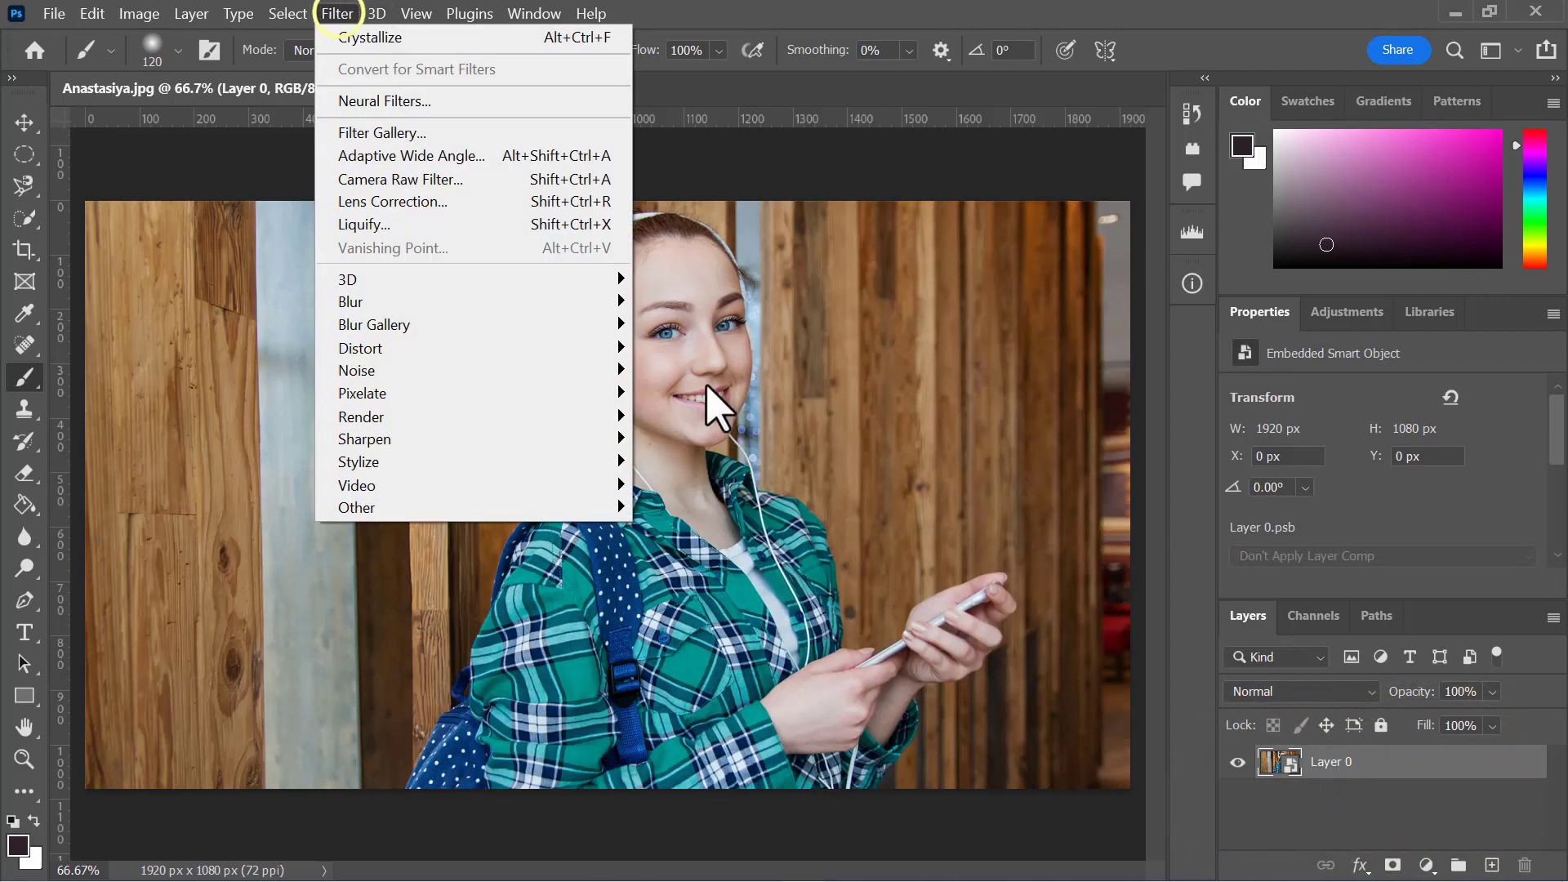
pyautogui.moveTo(471, 394)
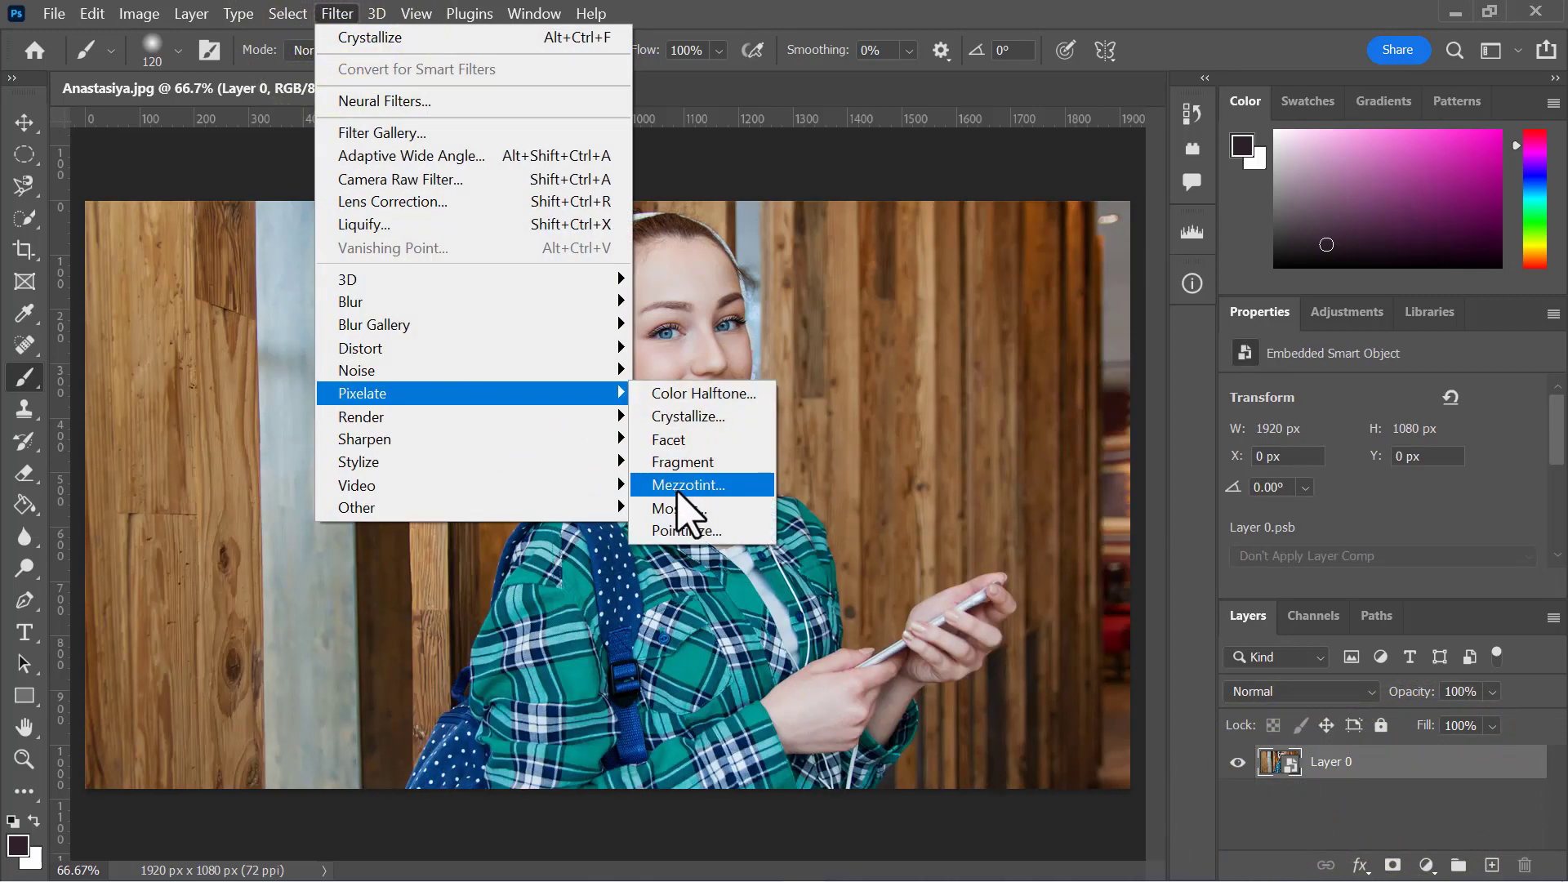
pyautogui.click(682, 510)
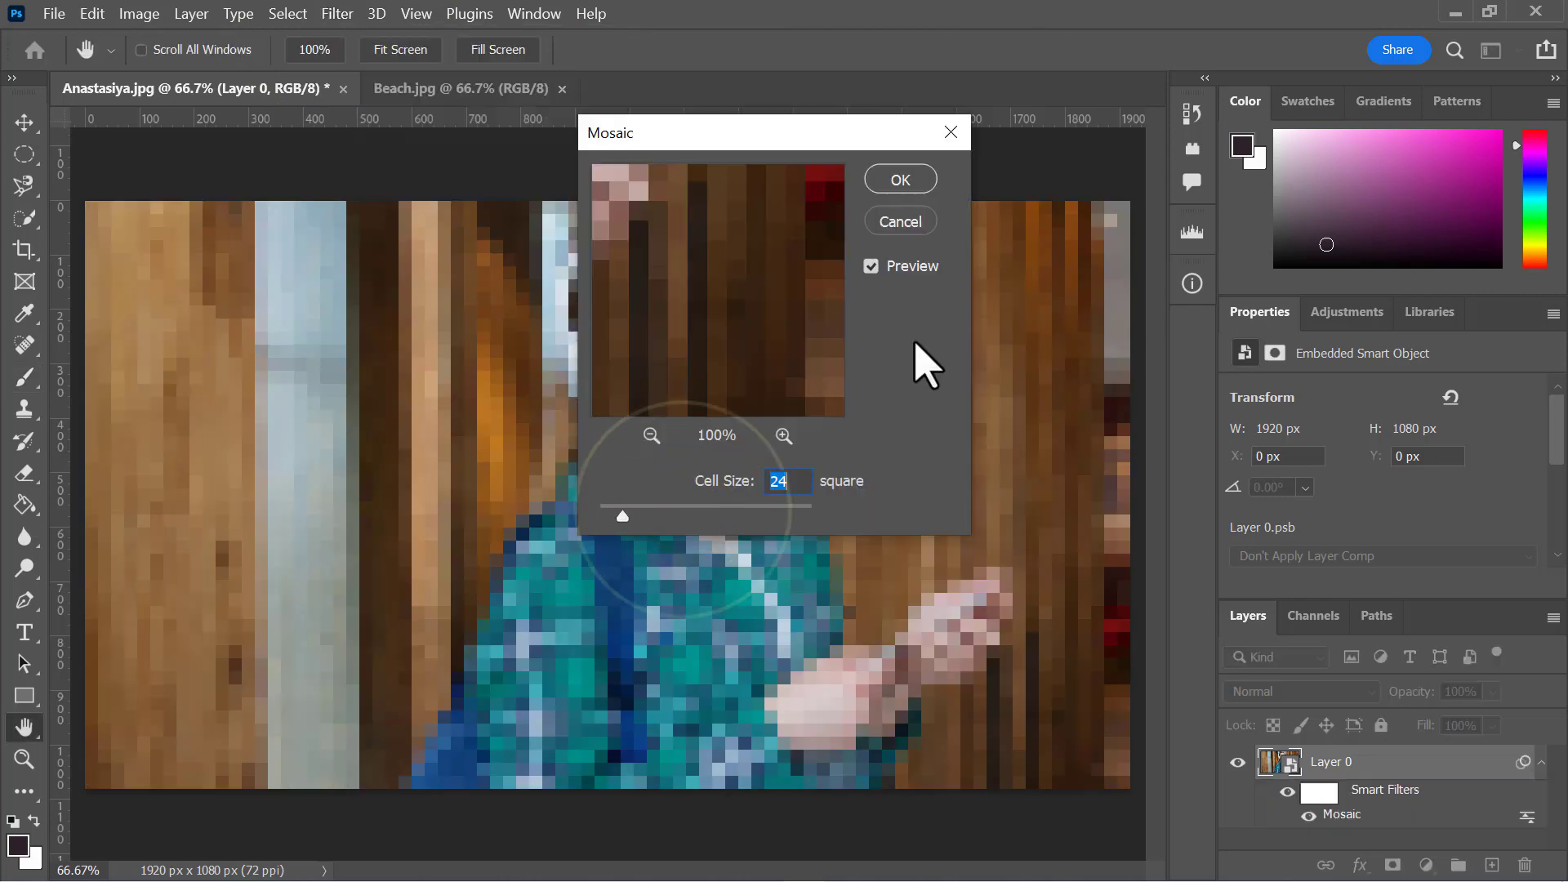
pyautogui.click(905, 184)
pyautogui.press('b')
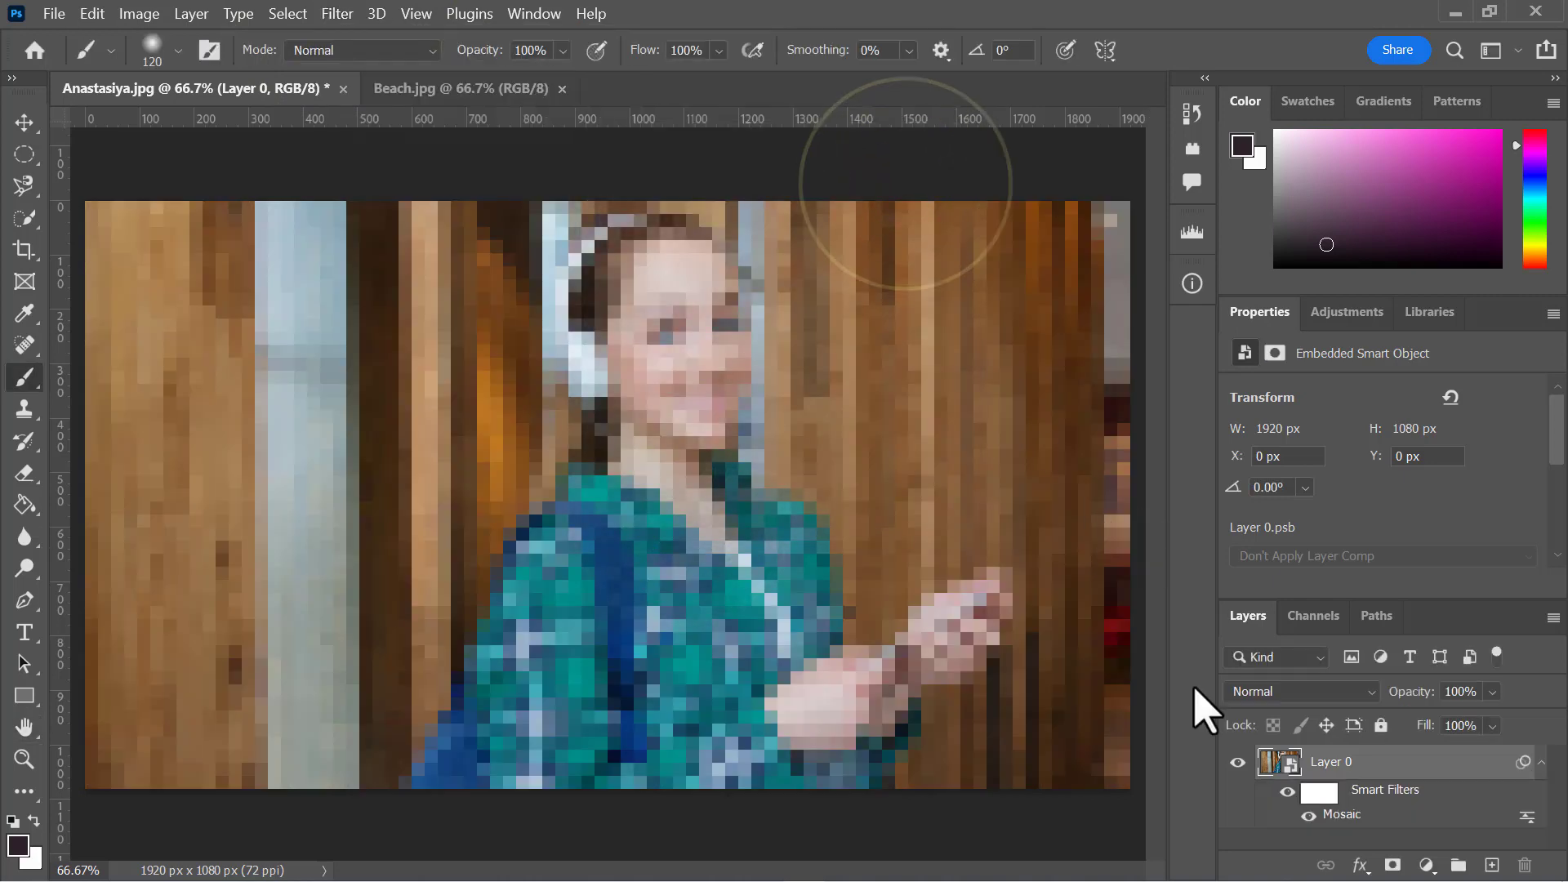
# Reduce the cell size of the Mosaic smart filter for finer squares, and compare the image with the smart filters off and on
pyautogui.doubleClick(1342, 815)
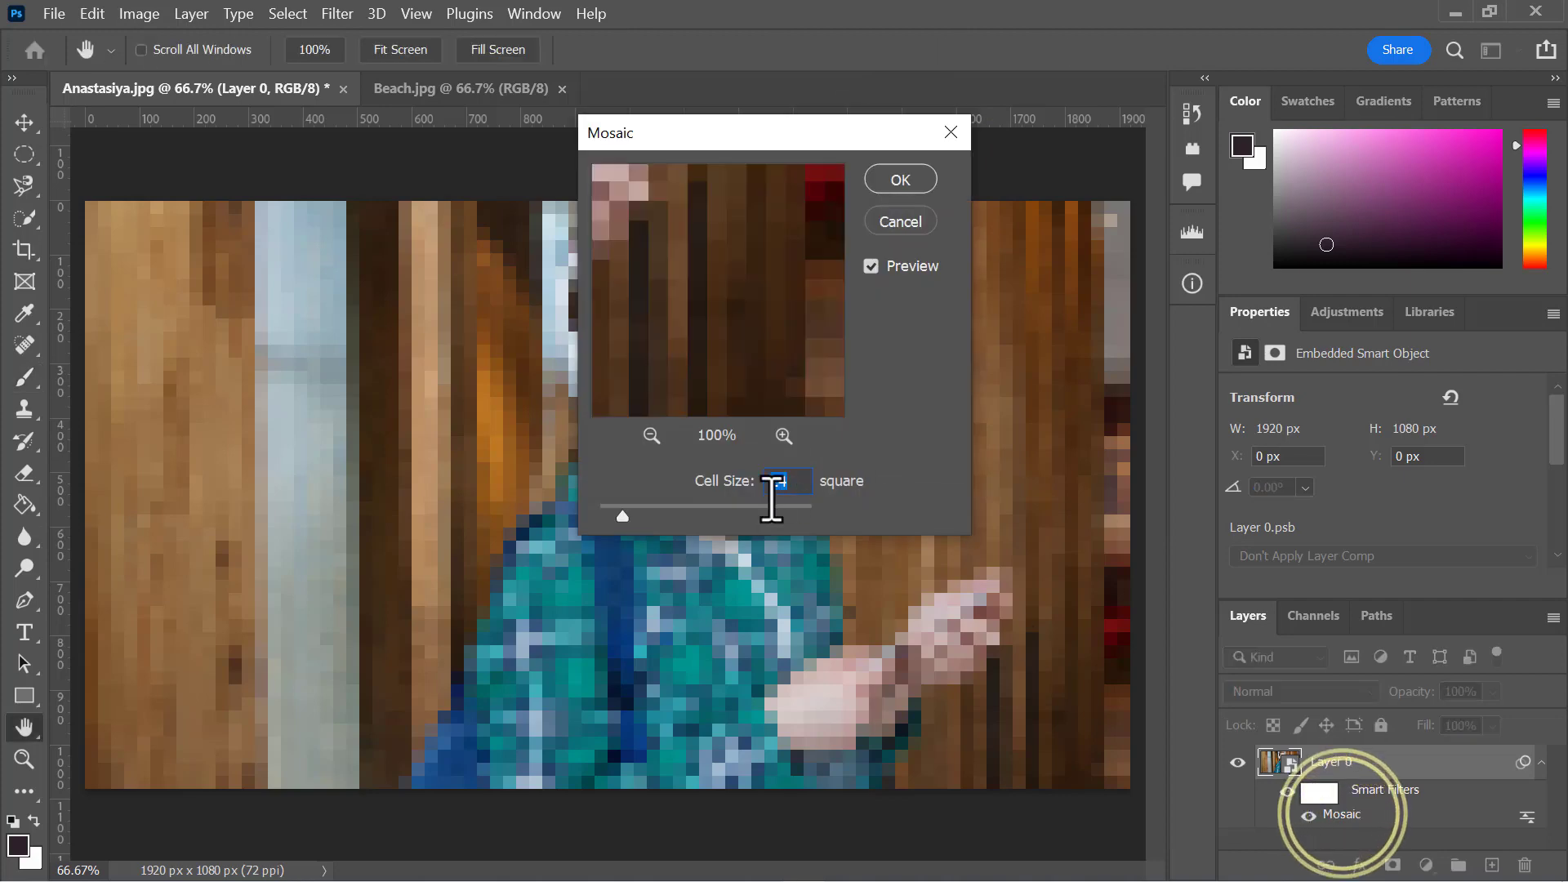
pyautogui.click(902, 178)
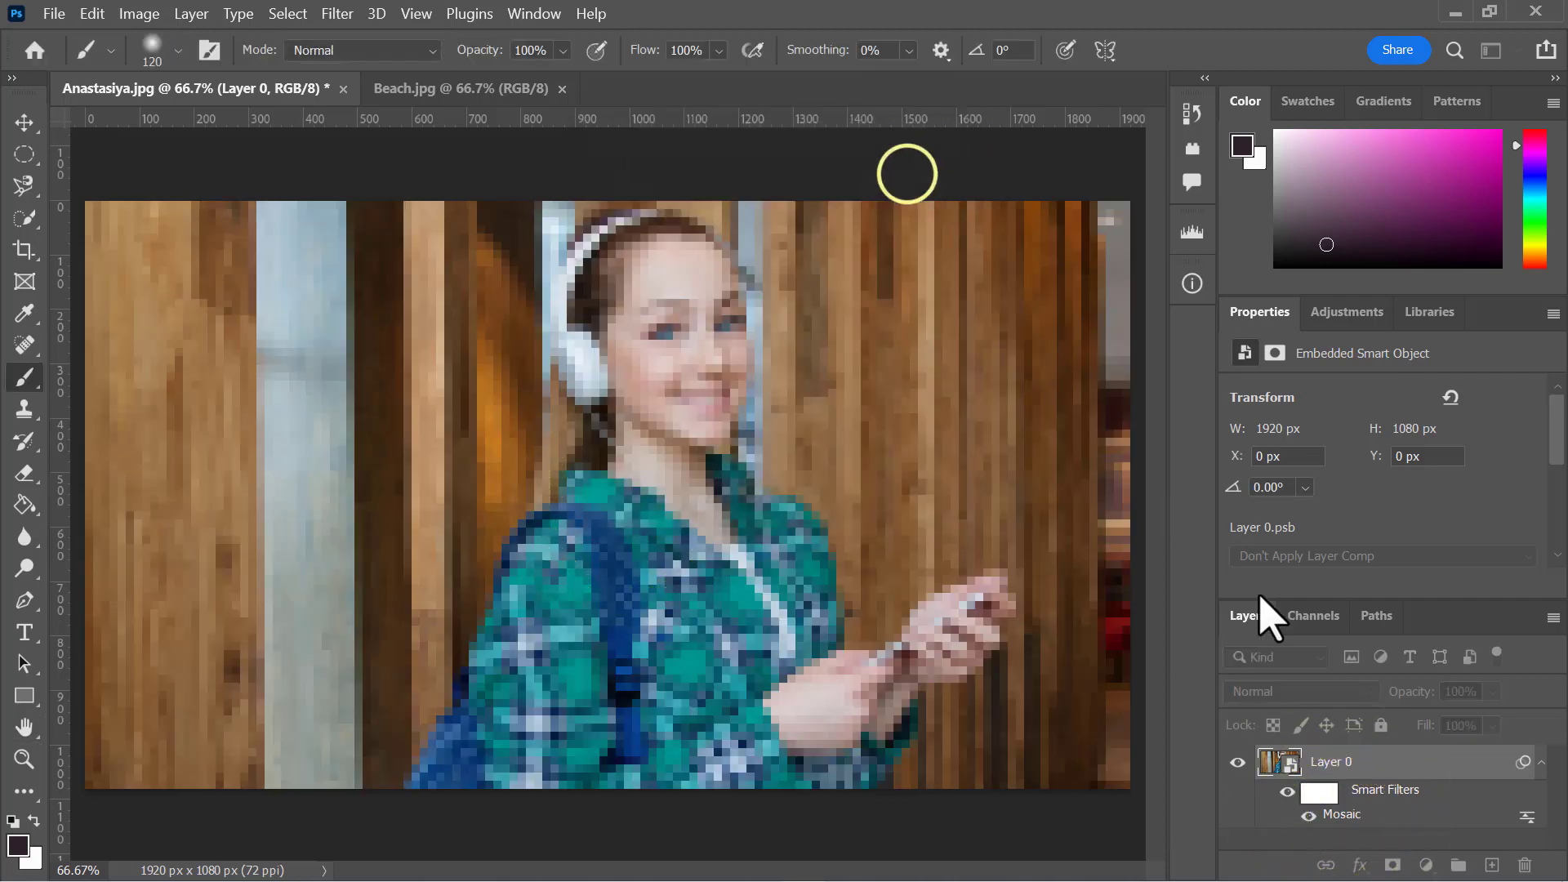
pyautogui.click(1288, 792)
pyautogui.click(1291, 794)
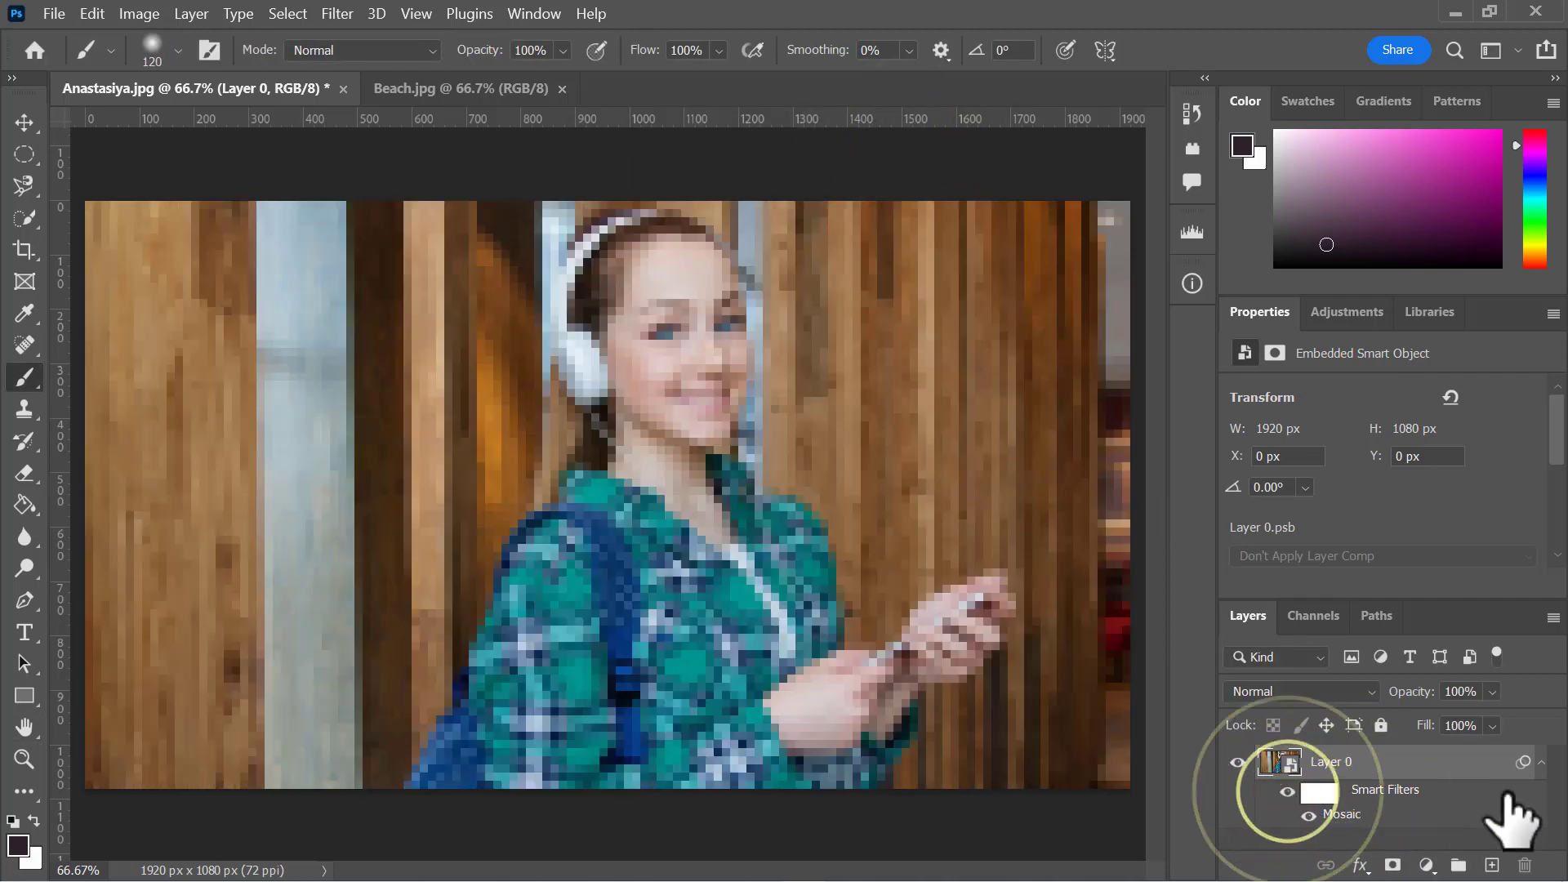
# Delete the smart filters from Layer 0 and apply the Extrude stylize filter with Blocks, size 30 pixels and random depth 30
pyautogui.moveTo(1520, 859); pyautogui.dragTo(1524, 865)
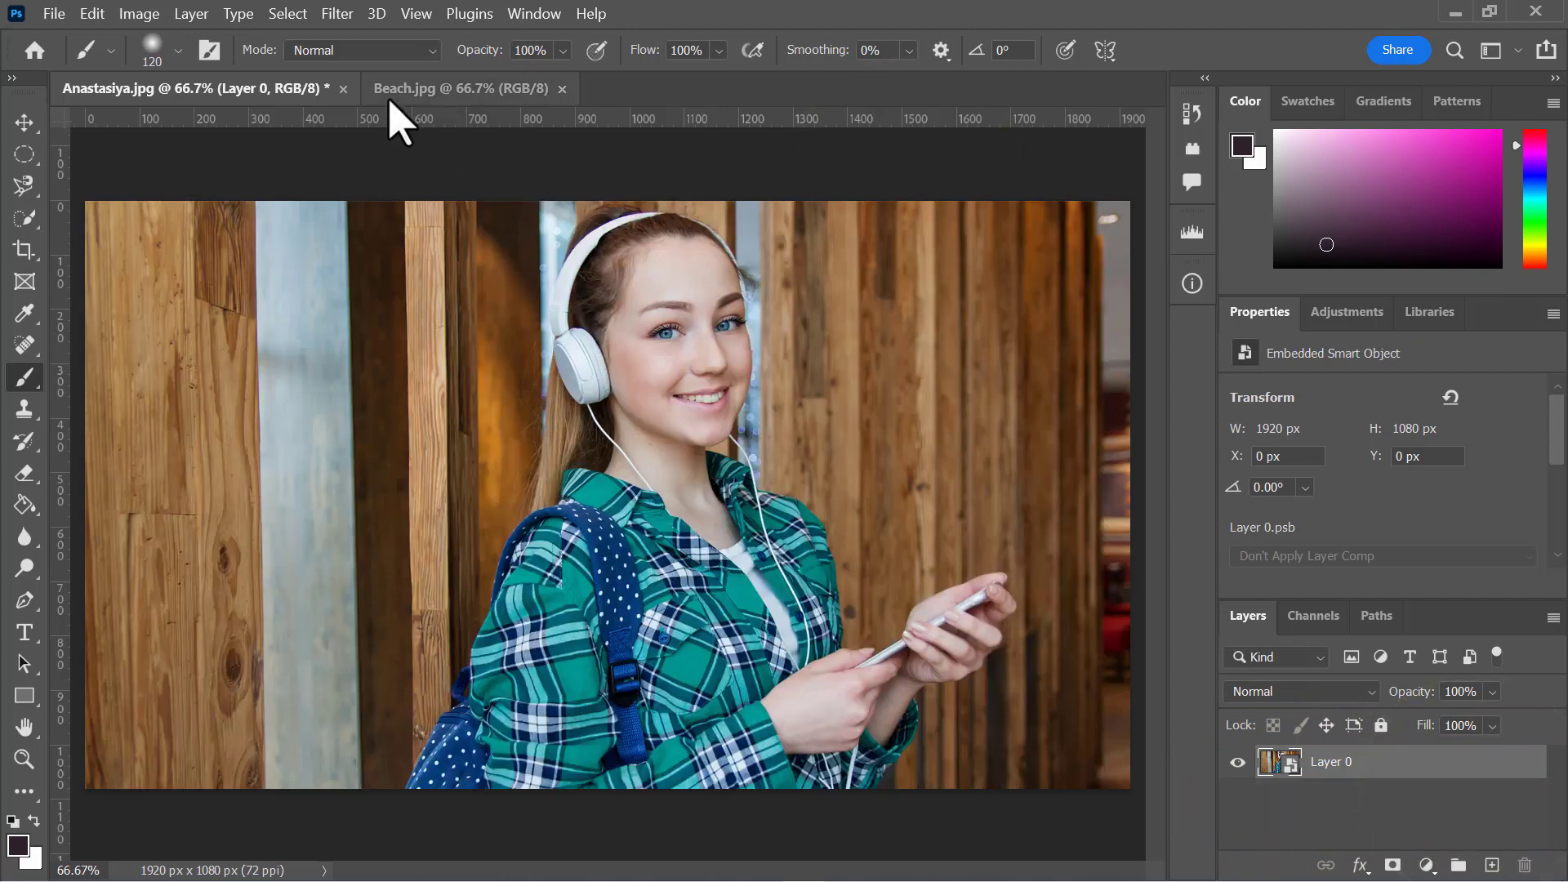
pyautogui.click(338, 13)
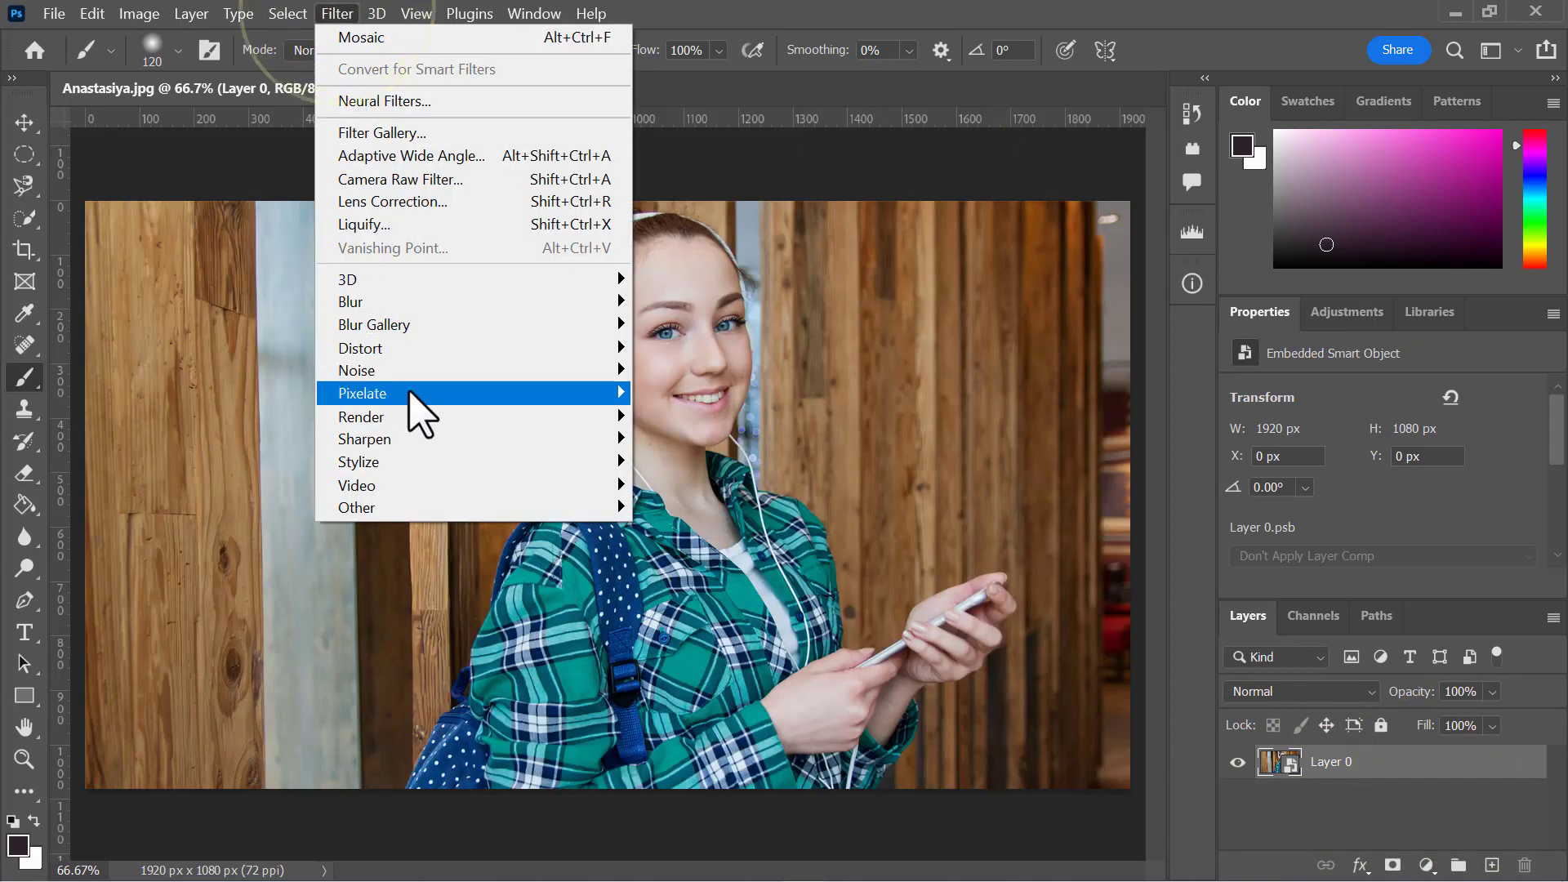
pyautogui.moveTo(527, 470)
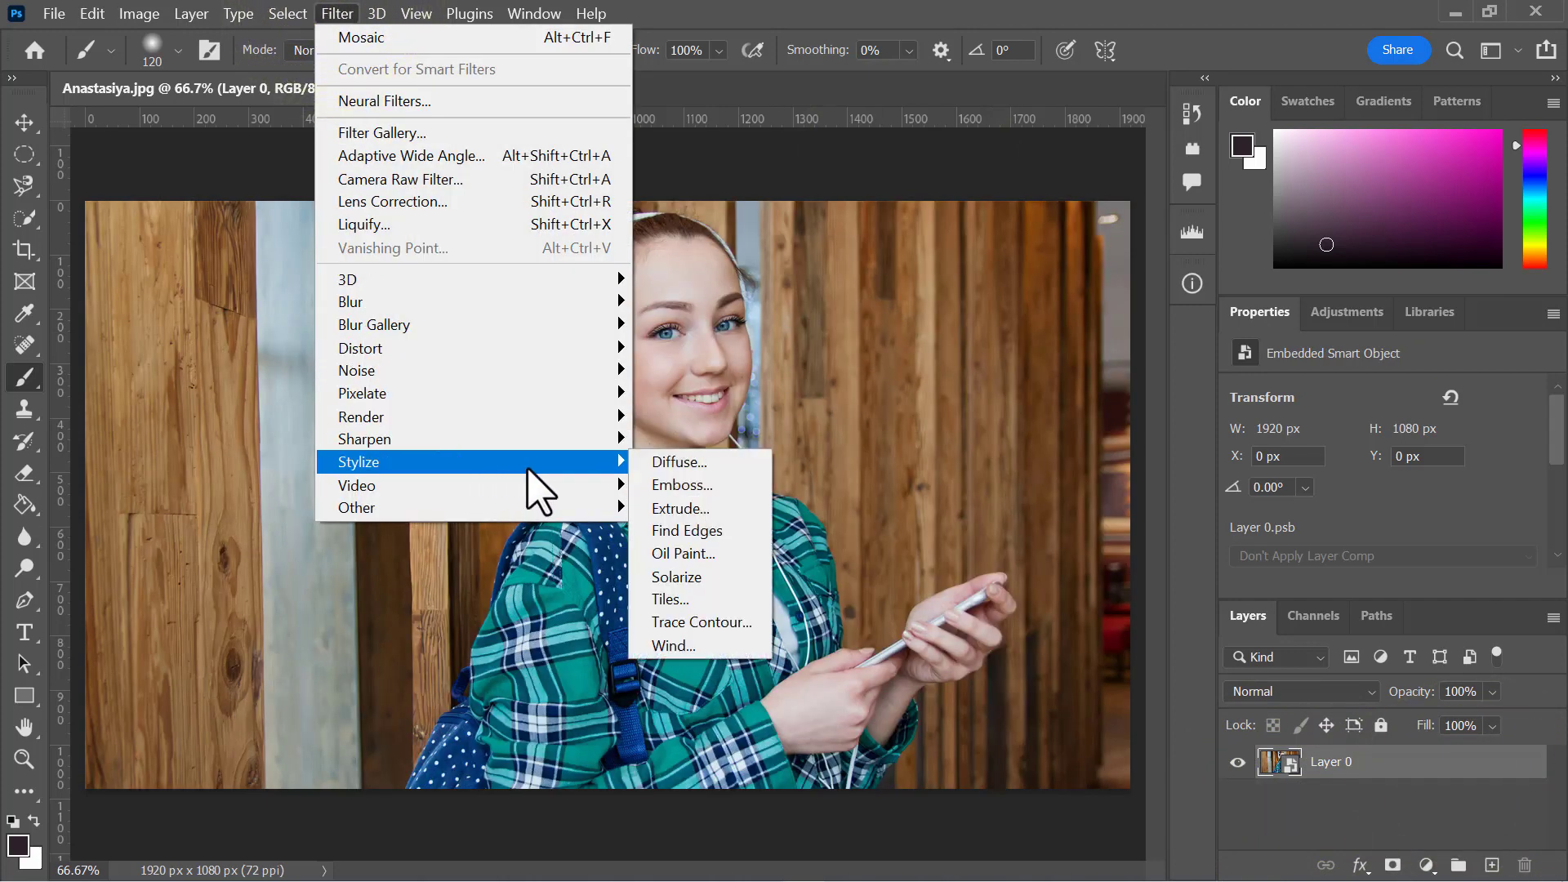
pyautogui.click(709, 509)
pyautogui.click(948, 290)
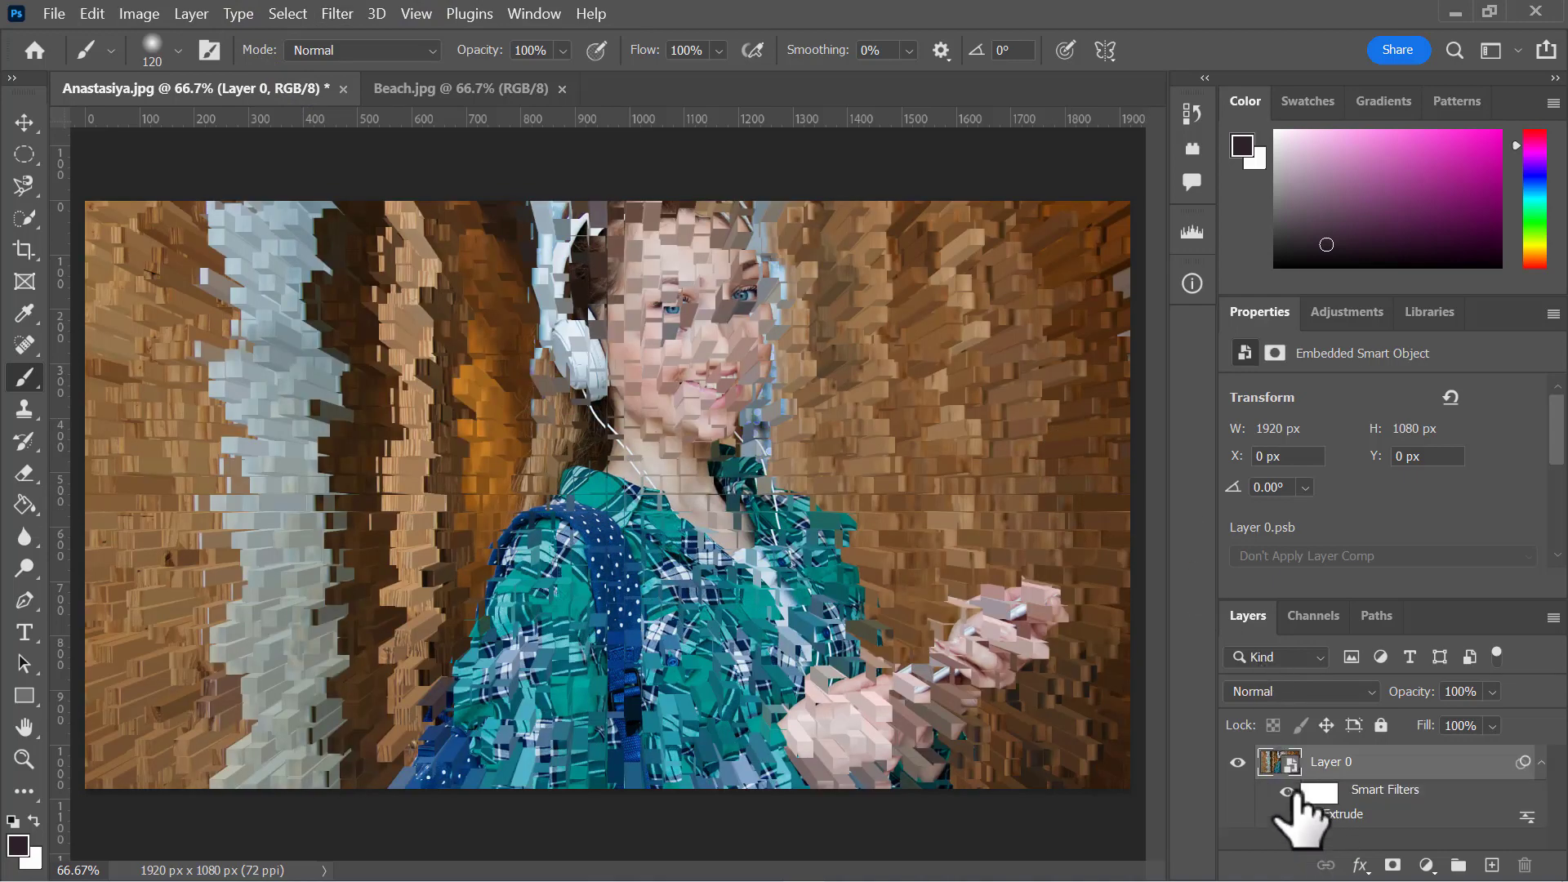
# Change the type of the Extrude smart filter to Pyramids
pyautogui.doubleClick(1298, 809)
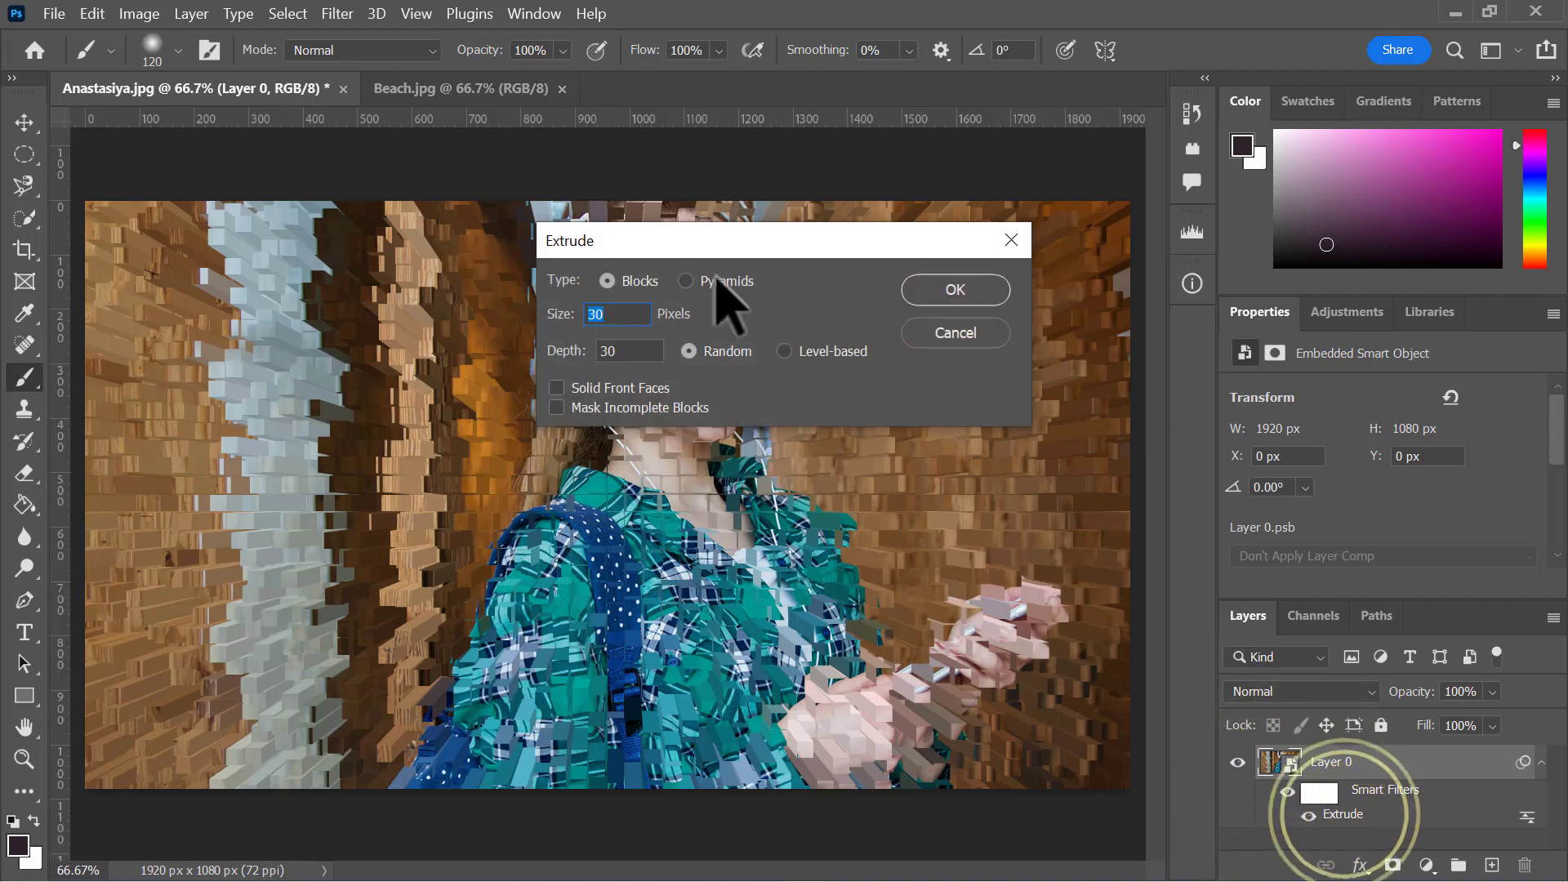
pyautogui.click(686, 281)
pyautogui.click(936, 290)
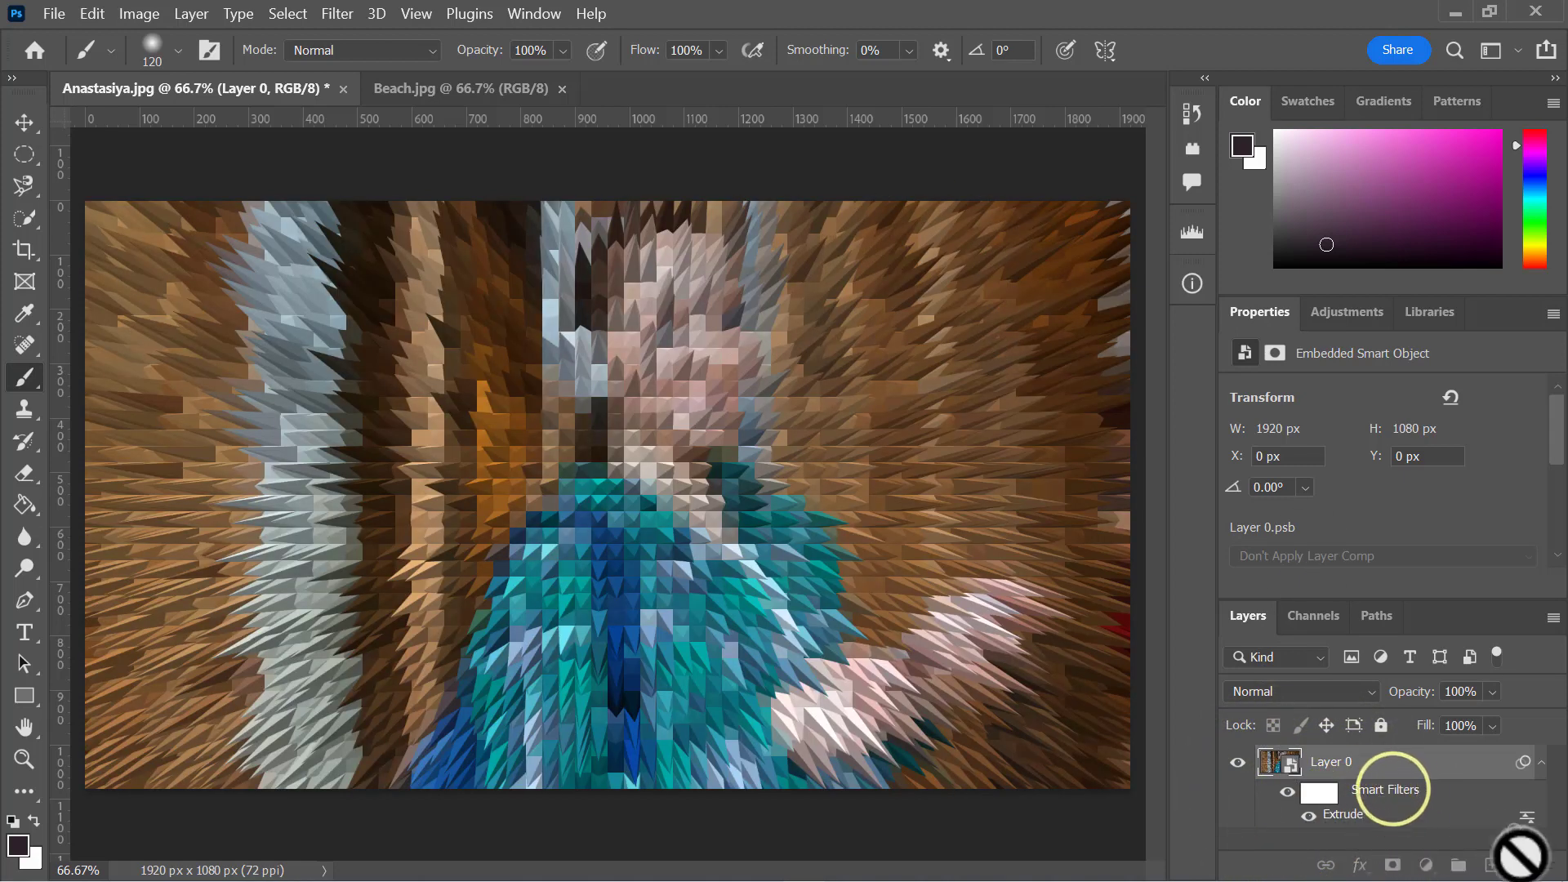
# Delete the smart filters from Layer 0 and apply the Tiles stylize filter with its current settings
pyautogui.moveTo(1521, 854); pyautogui.dragTo(1524, 864)
pyautogui.click(337, 14)
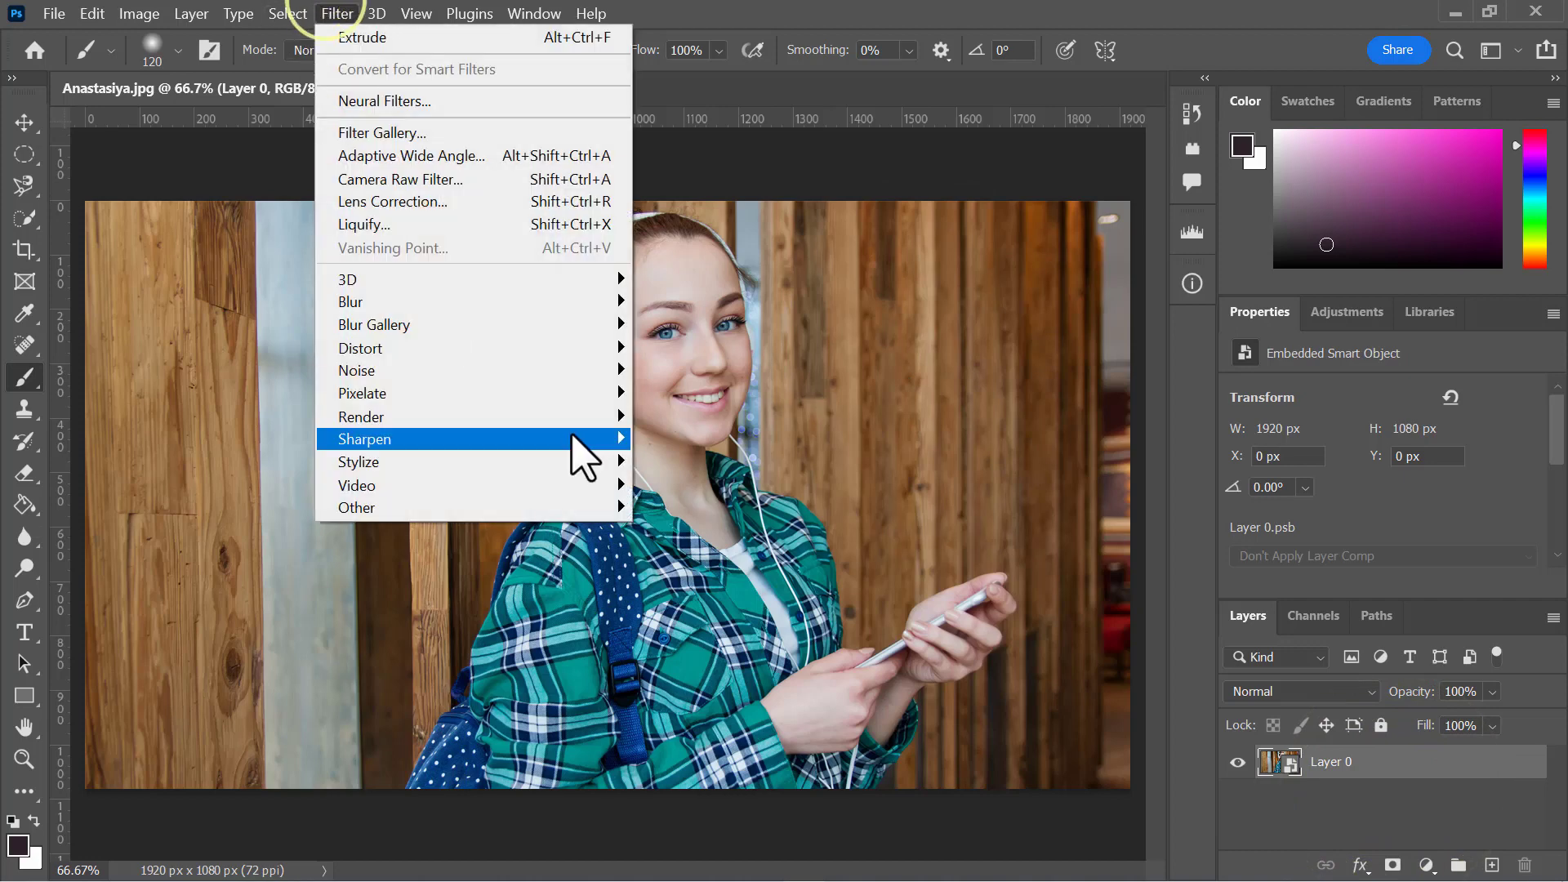
pyautogui.moveTo(595, 454)
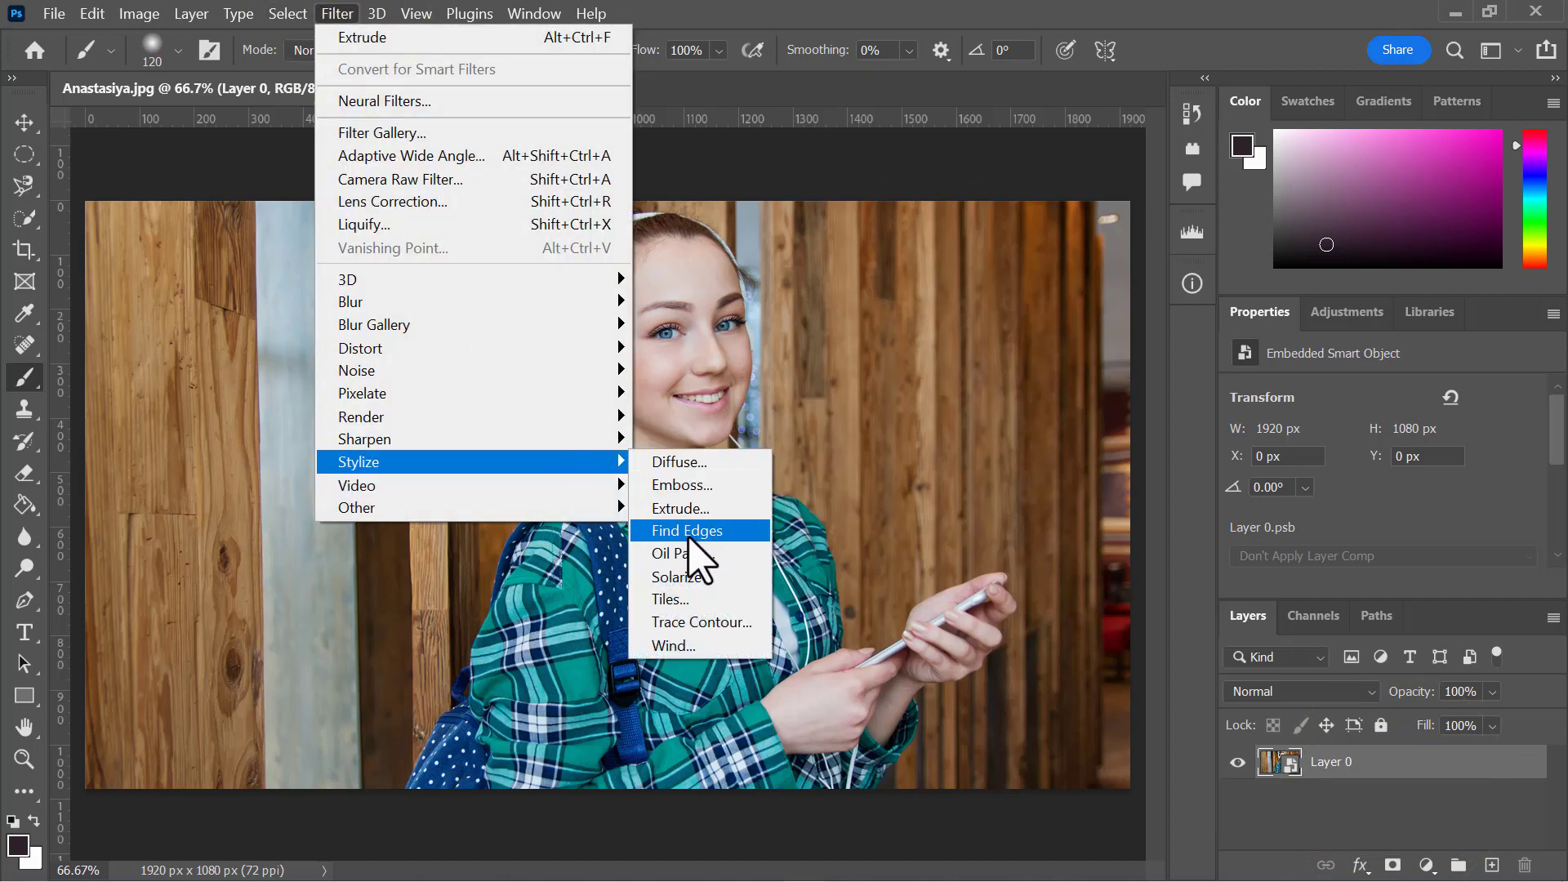
pyautogui.click(682, 601)
pyautogui.click(902, 270)
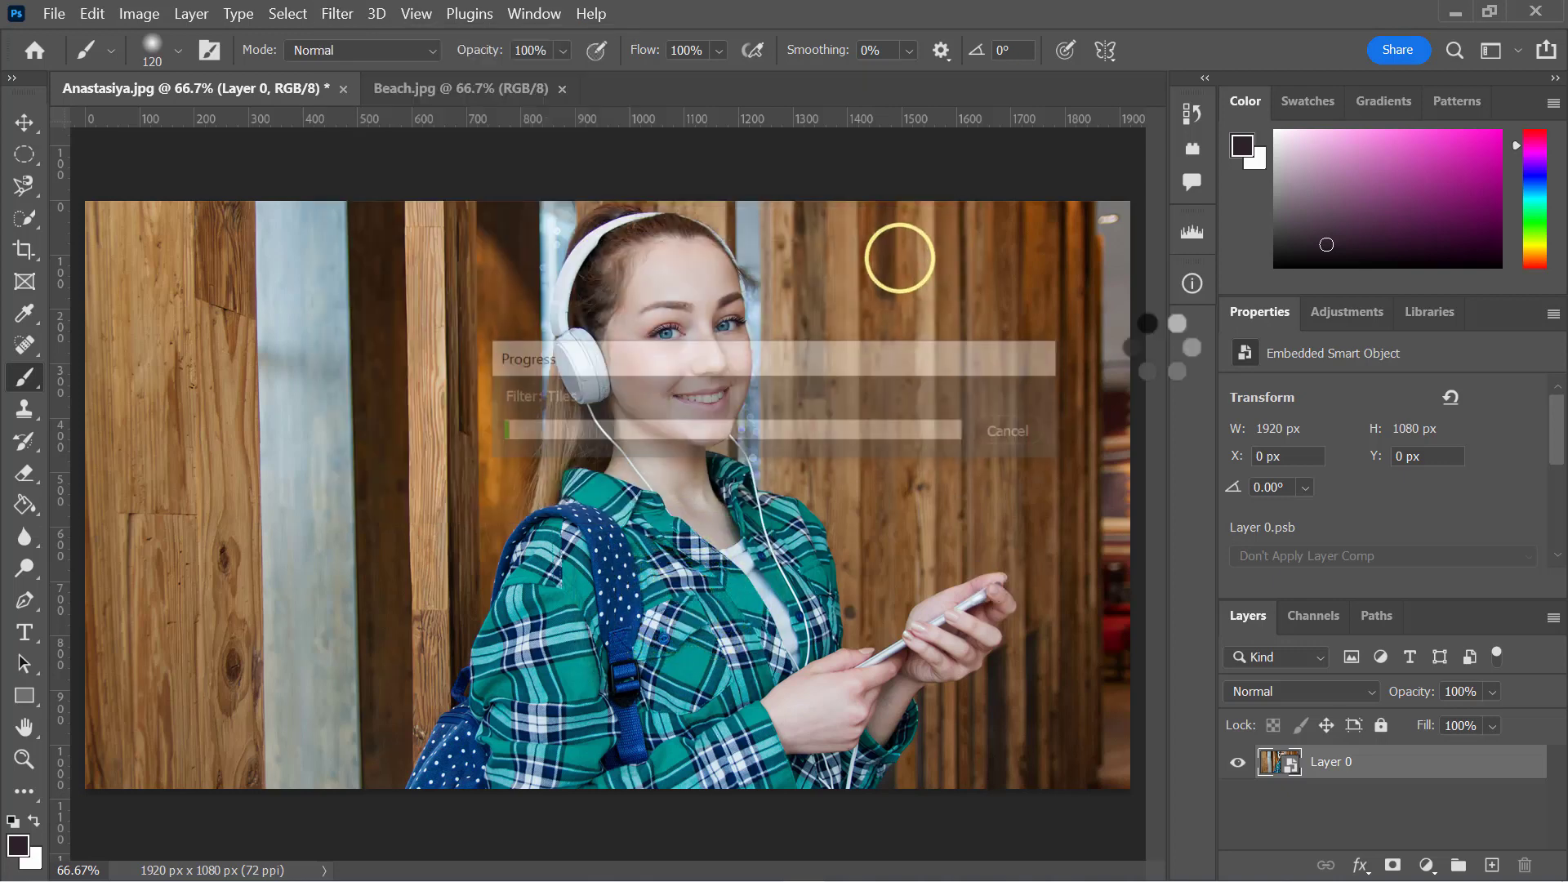
# Paint black on the filter mask to hide the Tiles effect over the woman's face, and delete the smart filters after comparing the result
pyautogui.click(1323, 794)
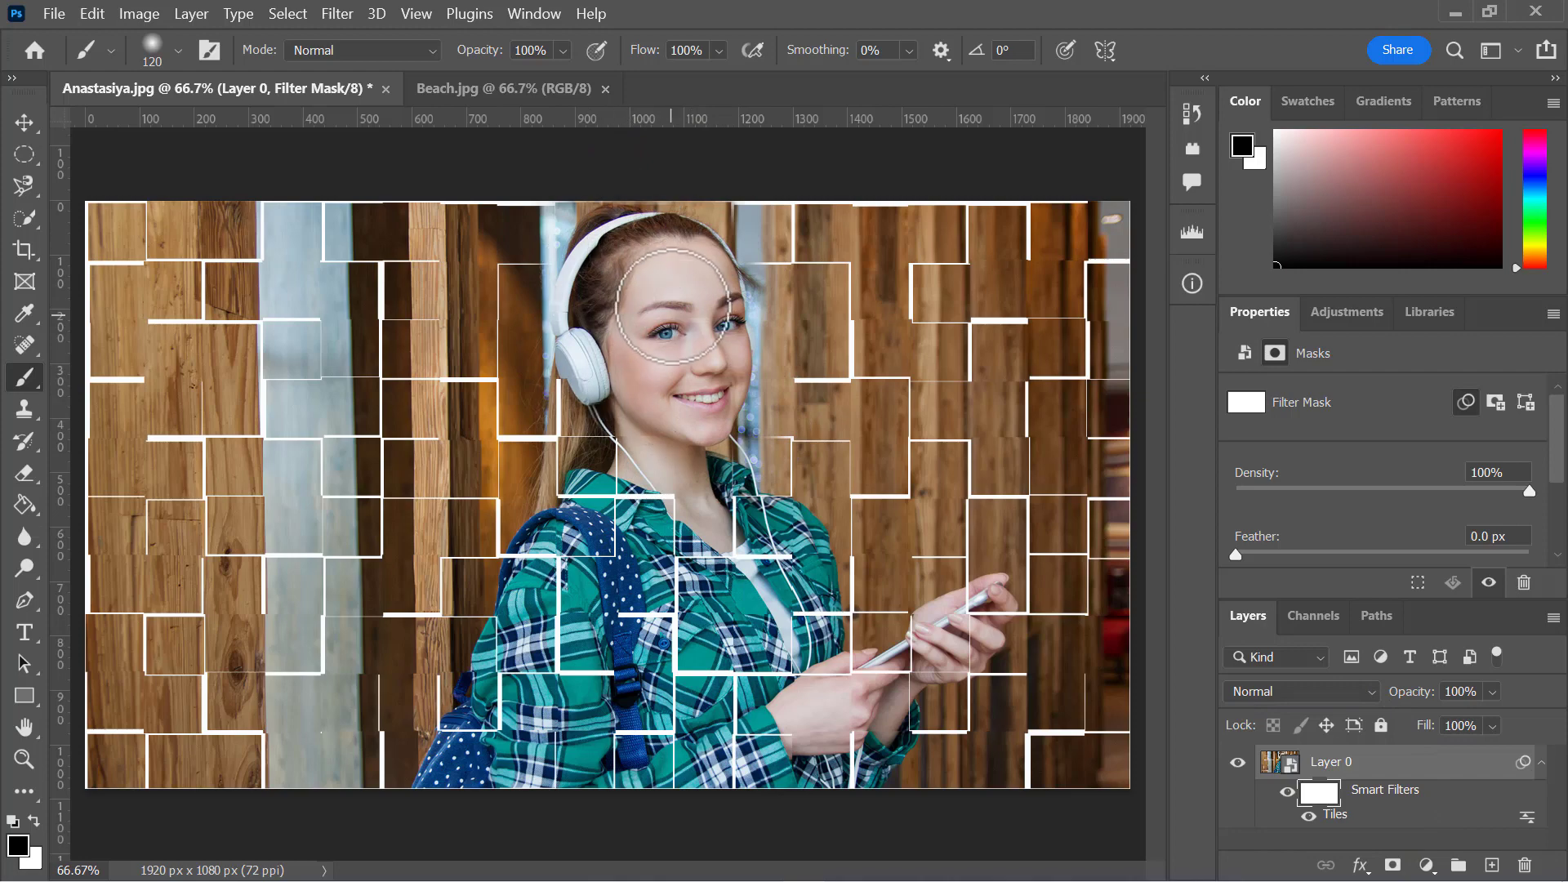
pyautogui.click(1288, 791)
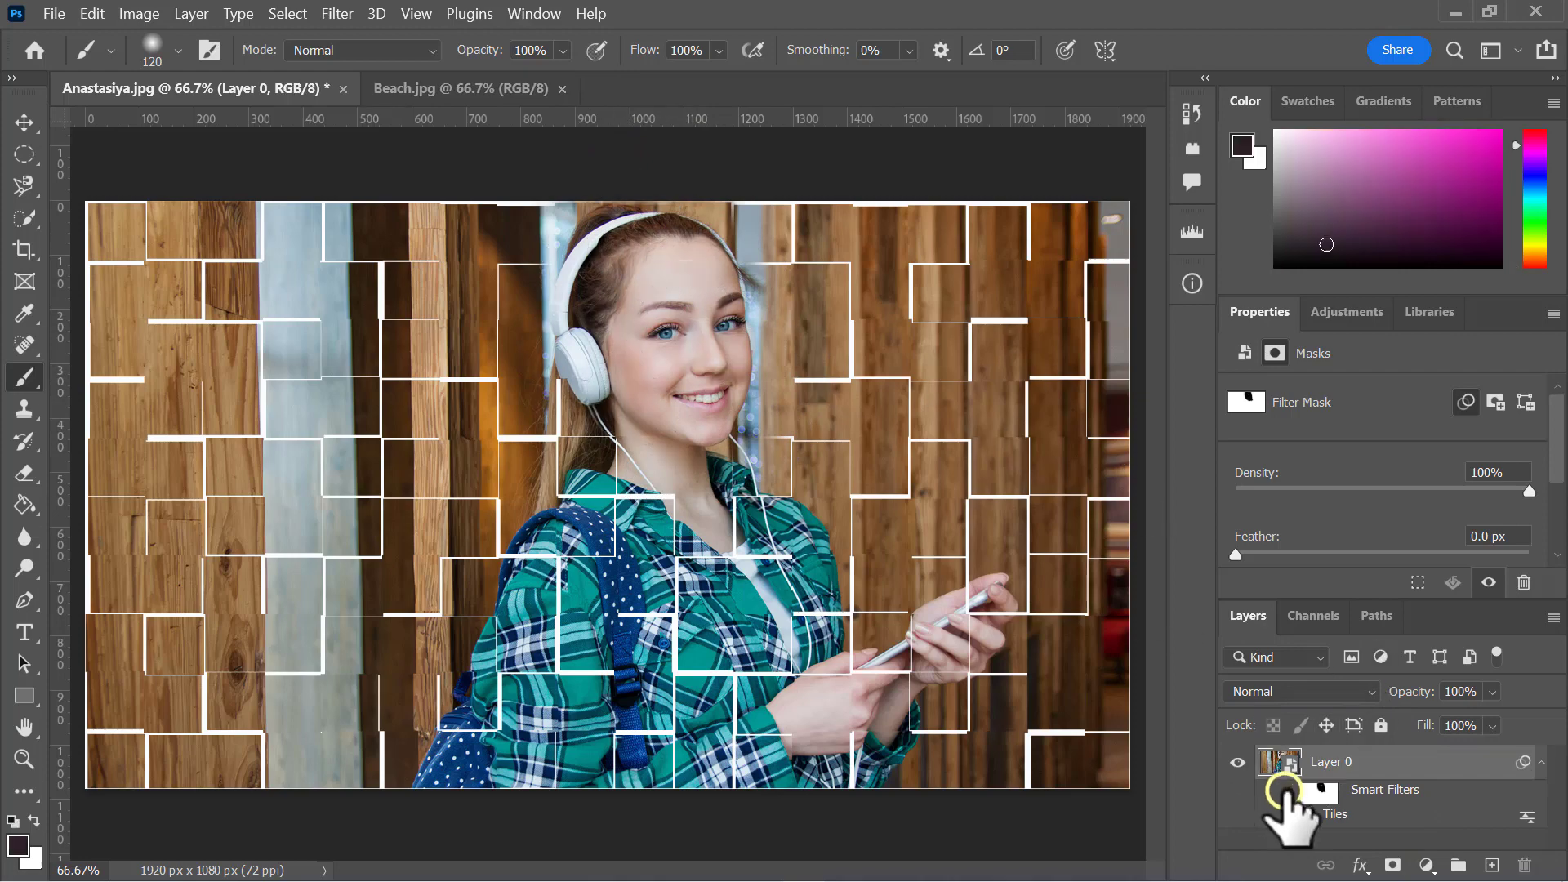
pyautogui.click(1287, 792)
pyautogui.moveTo(1429, 777); pyautogui.dragTo(1525, 865)
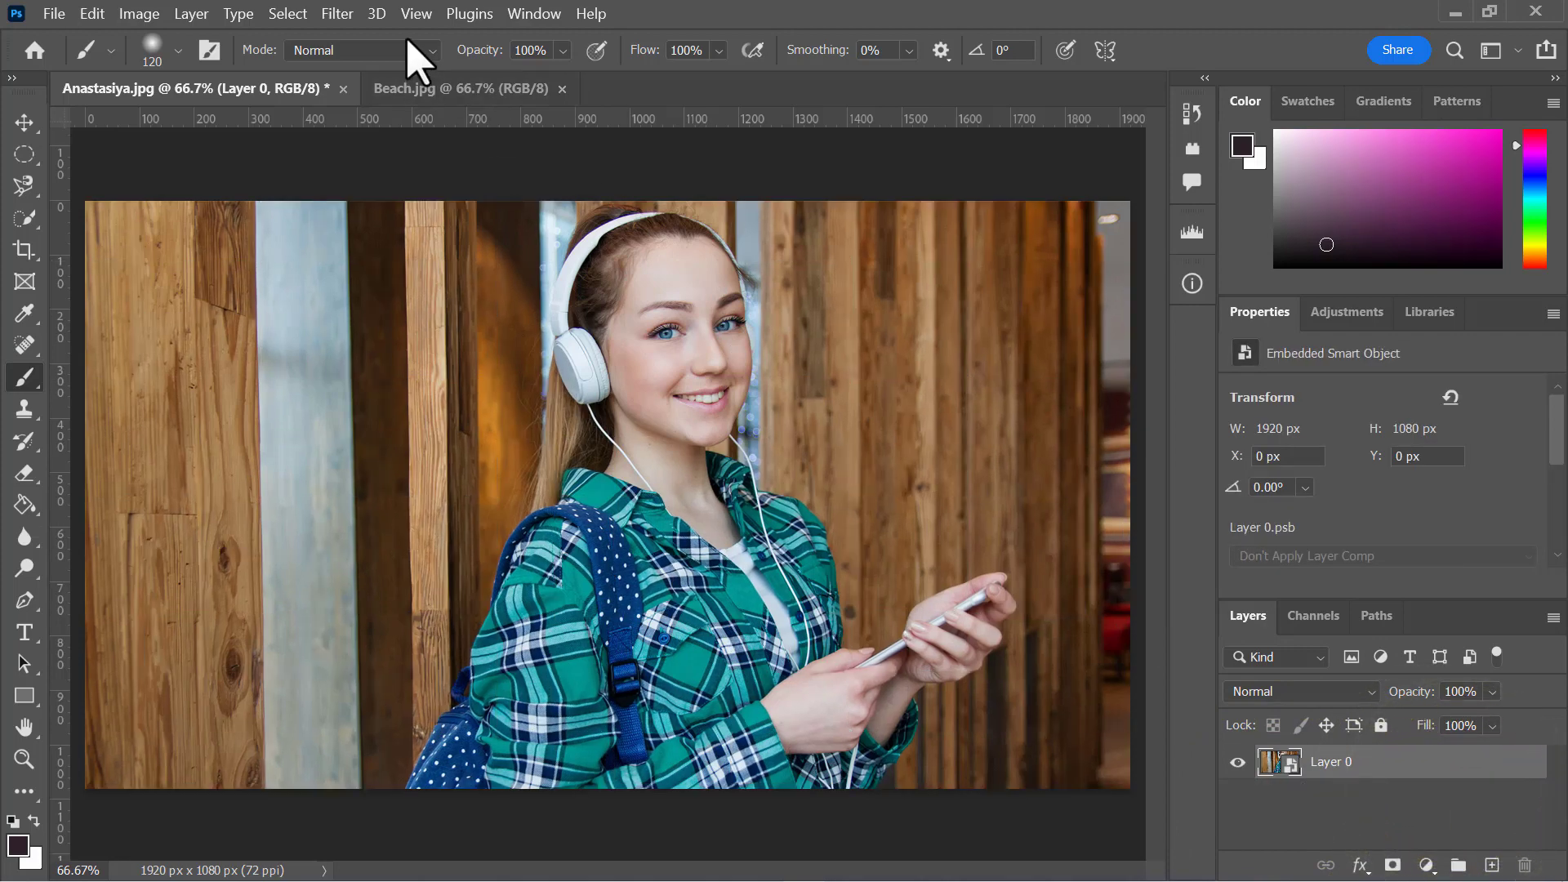
# Switch to the Beach.jpg document and convert its Background layer to a smart object
pyautogui.hotkey('ctrl', 'Tab')
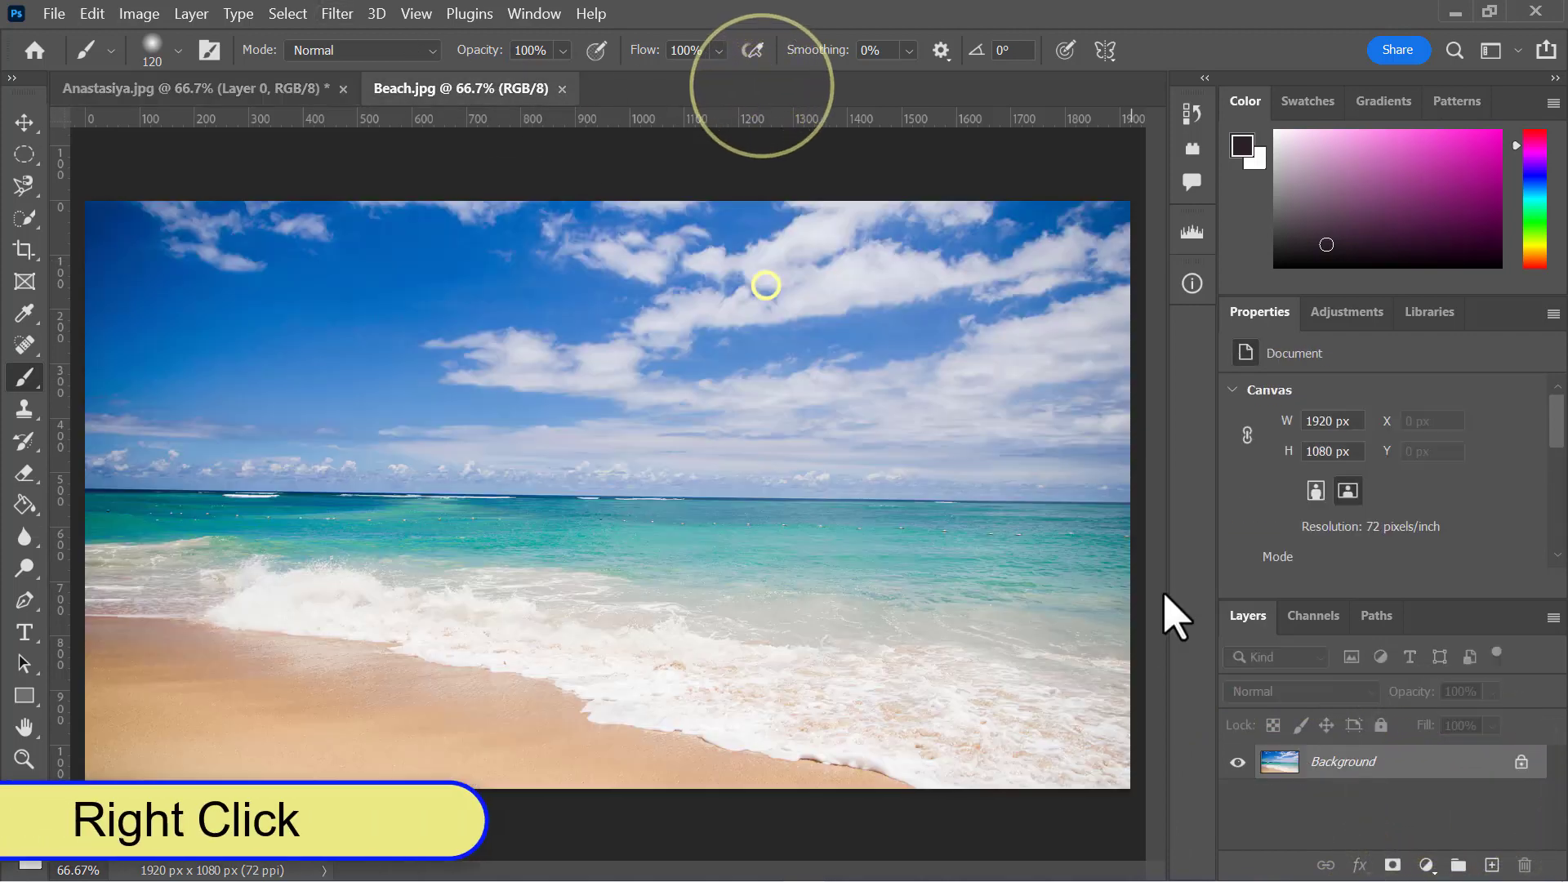
pyautogui.rightClick(1347, 768)
pyautogui.click(1389, 619)
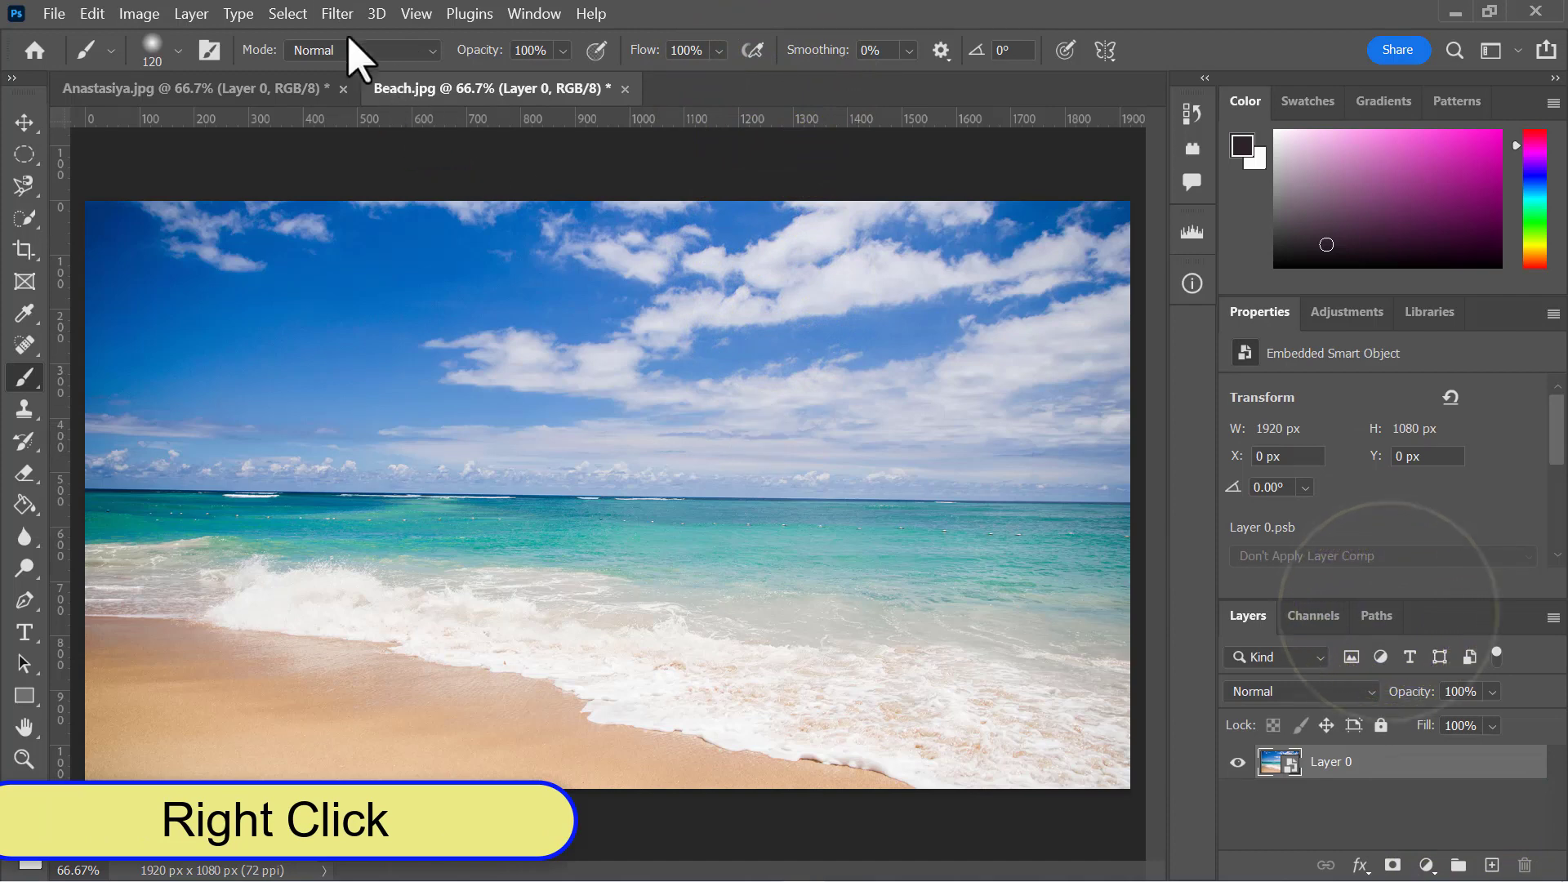
# Apply an Oil Paint smart filter to the beach photo with Stylization 2.8, Bristle Detail 3.2 and lighting angle -34°, and compare before and after
pyautogui.click(337, 14)
pyautogui.moveTo(424, 463)
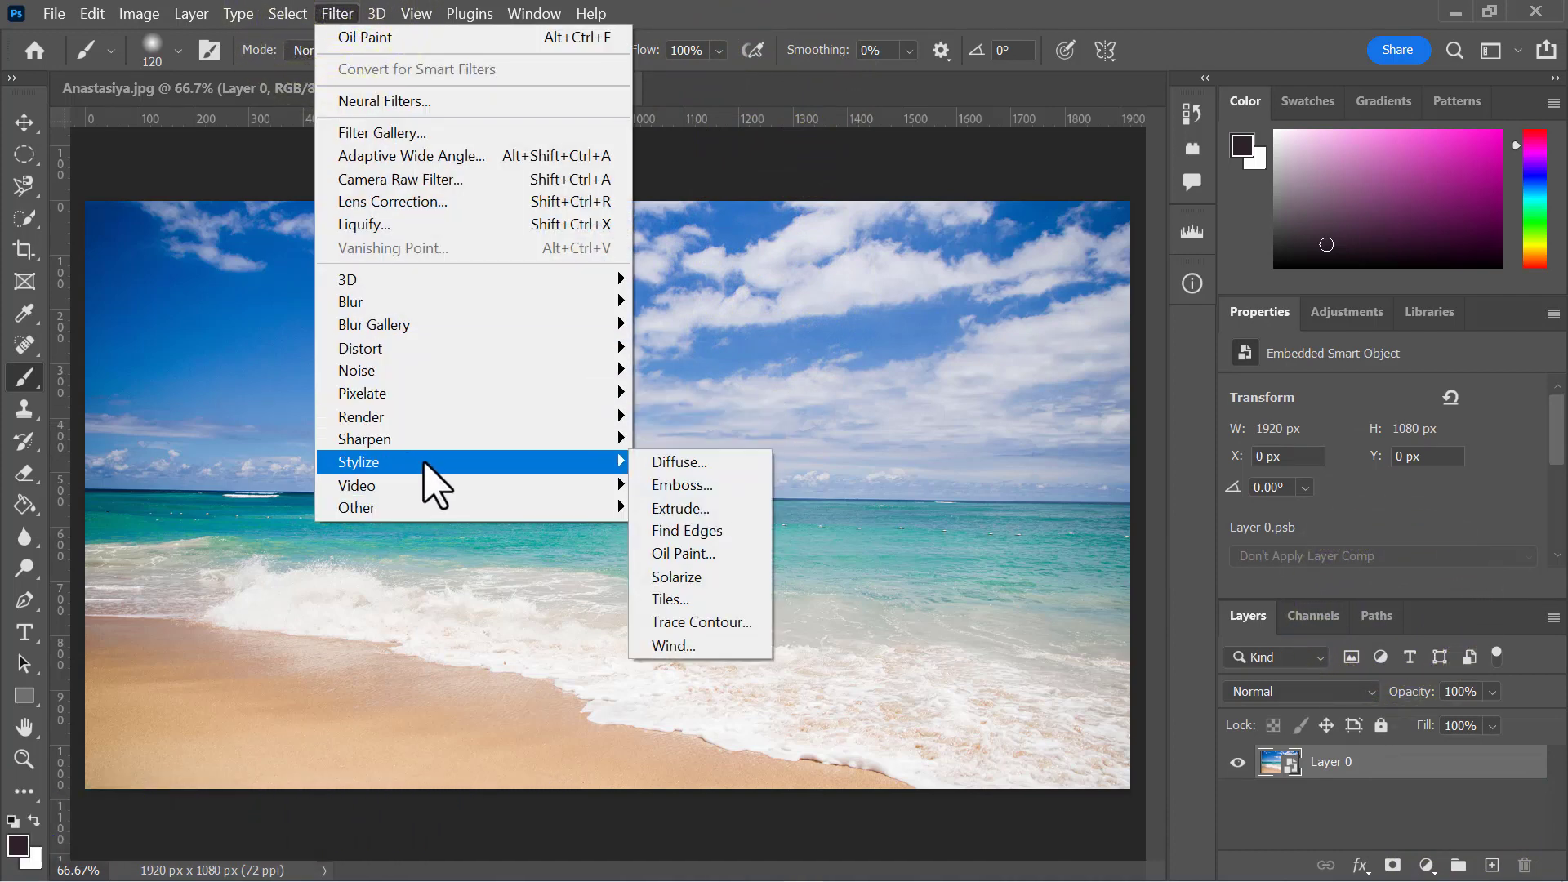
pyautogui.click(683, 554)
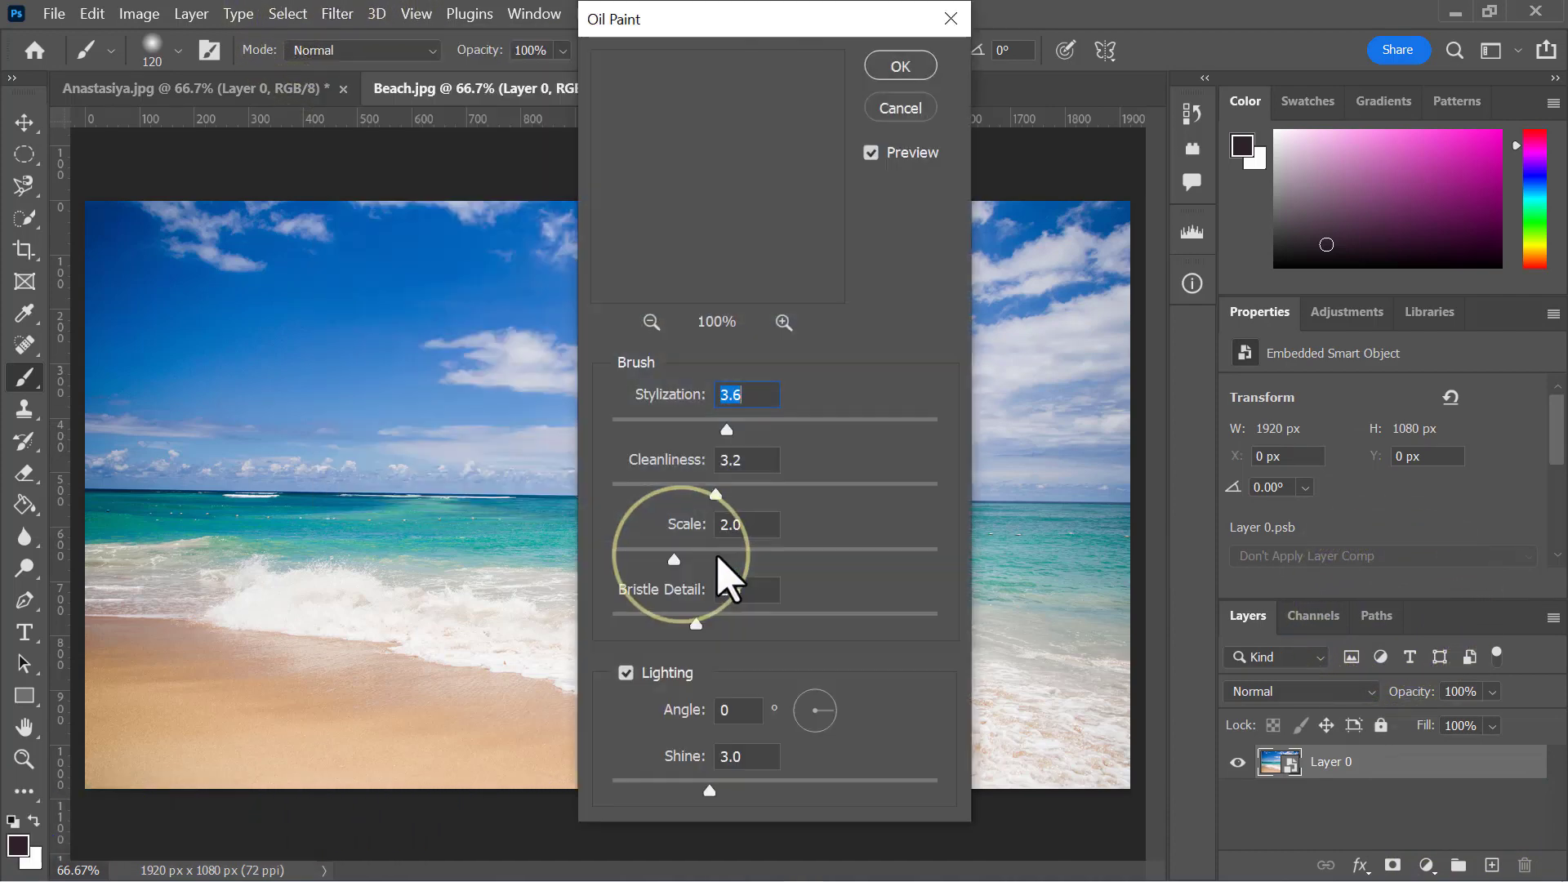
pyautogui.moveTo(701, 436); pyautogui.dragTo(699, 436)
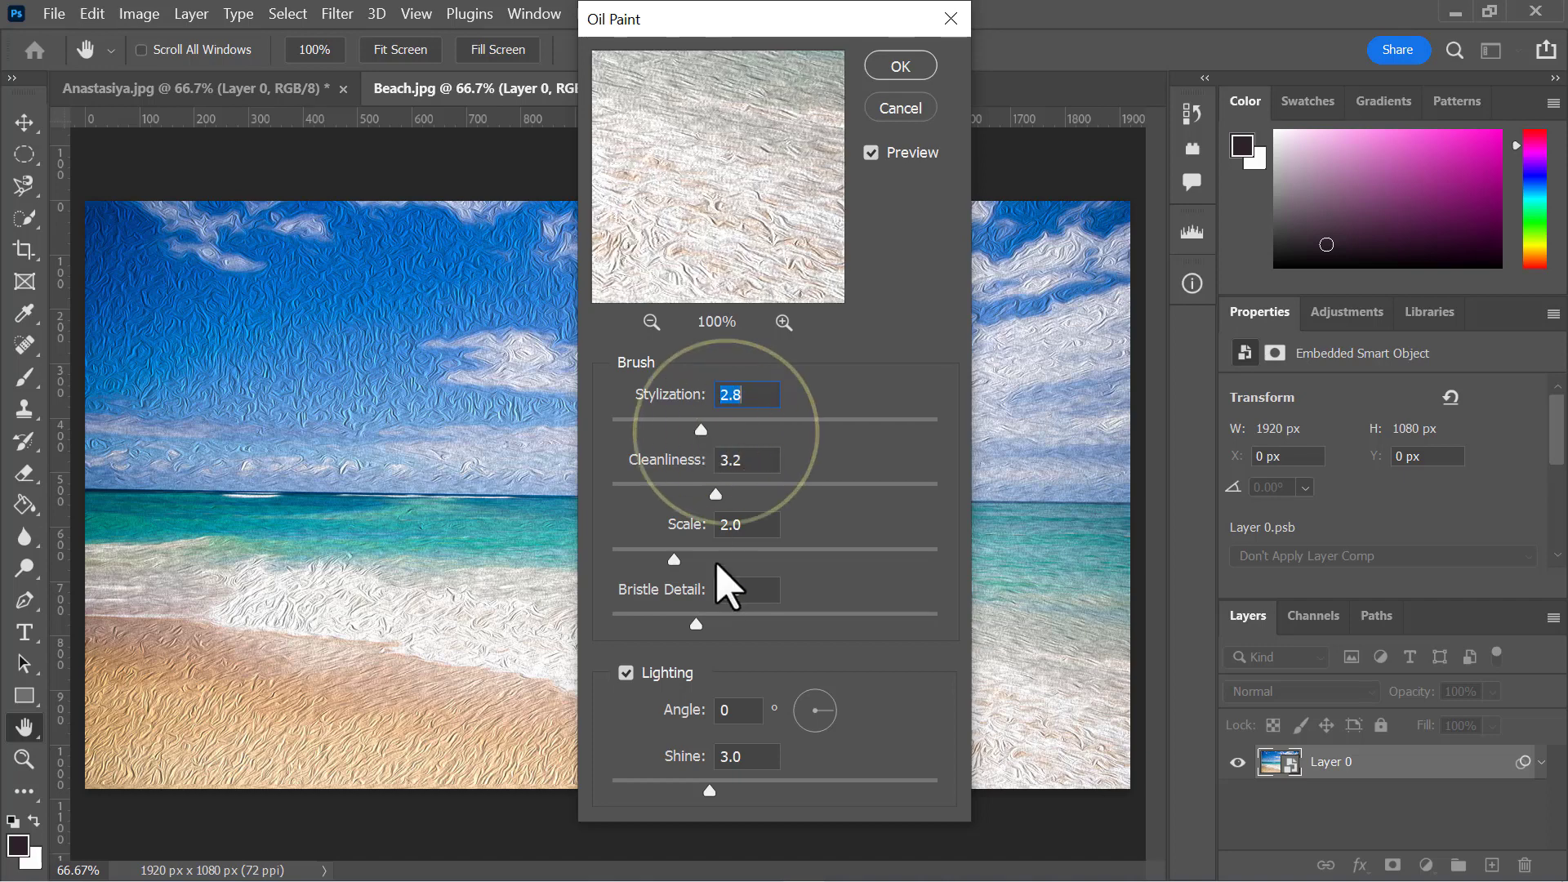
pyautogui.click(833, 723)
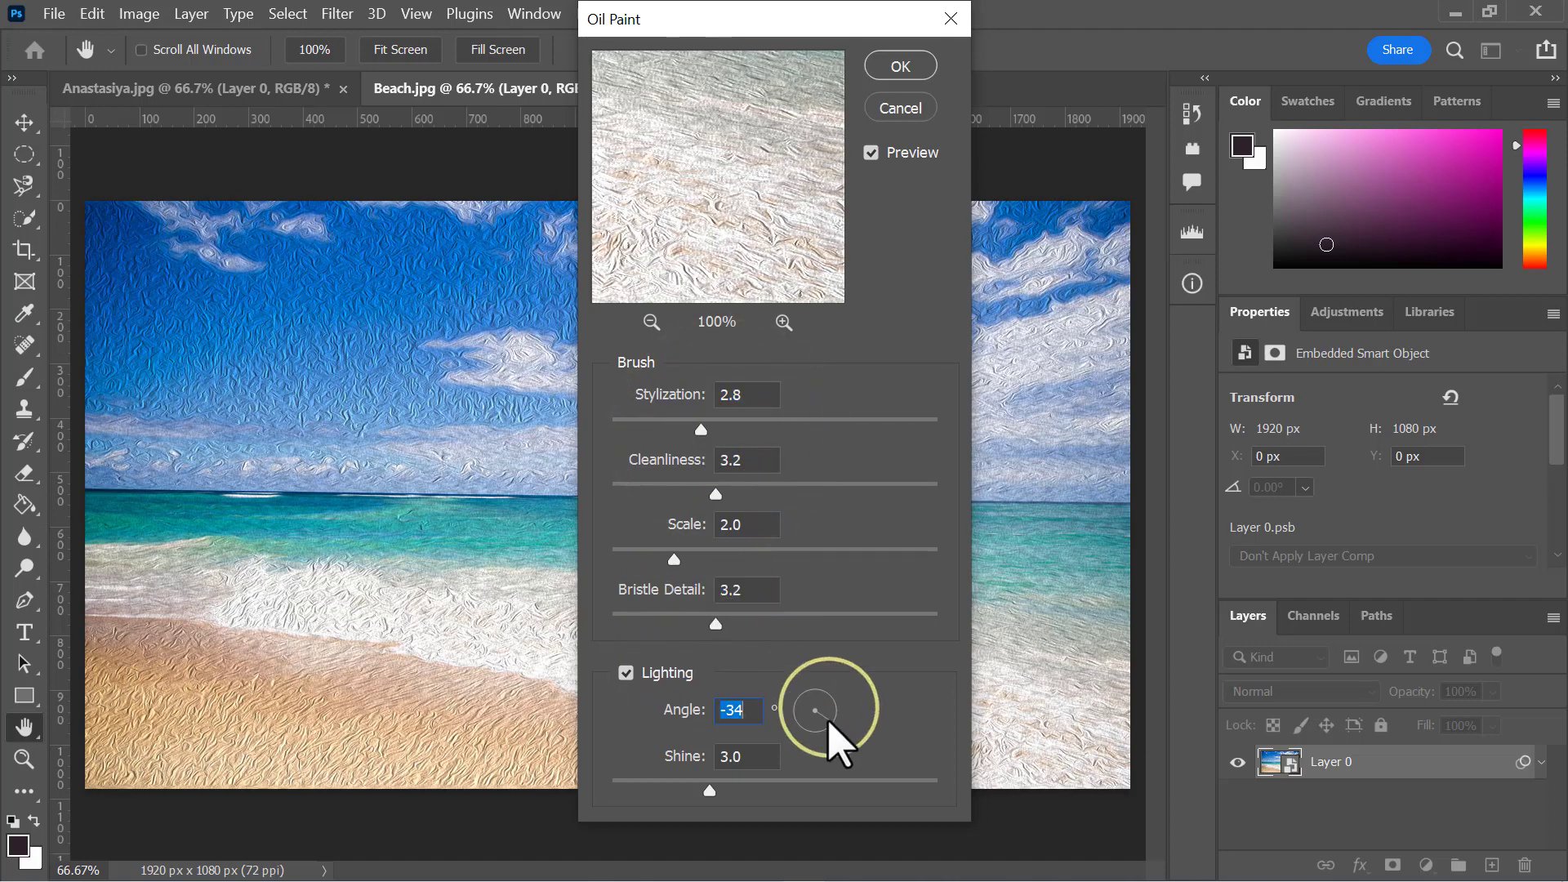
pyautogui.click(900, 65)
pyautogui.click(1288, 791)
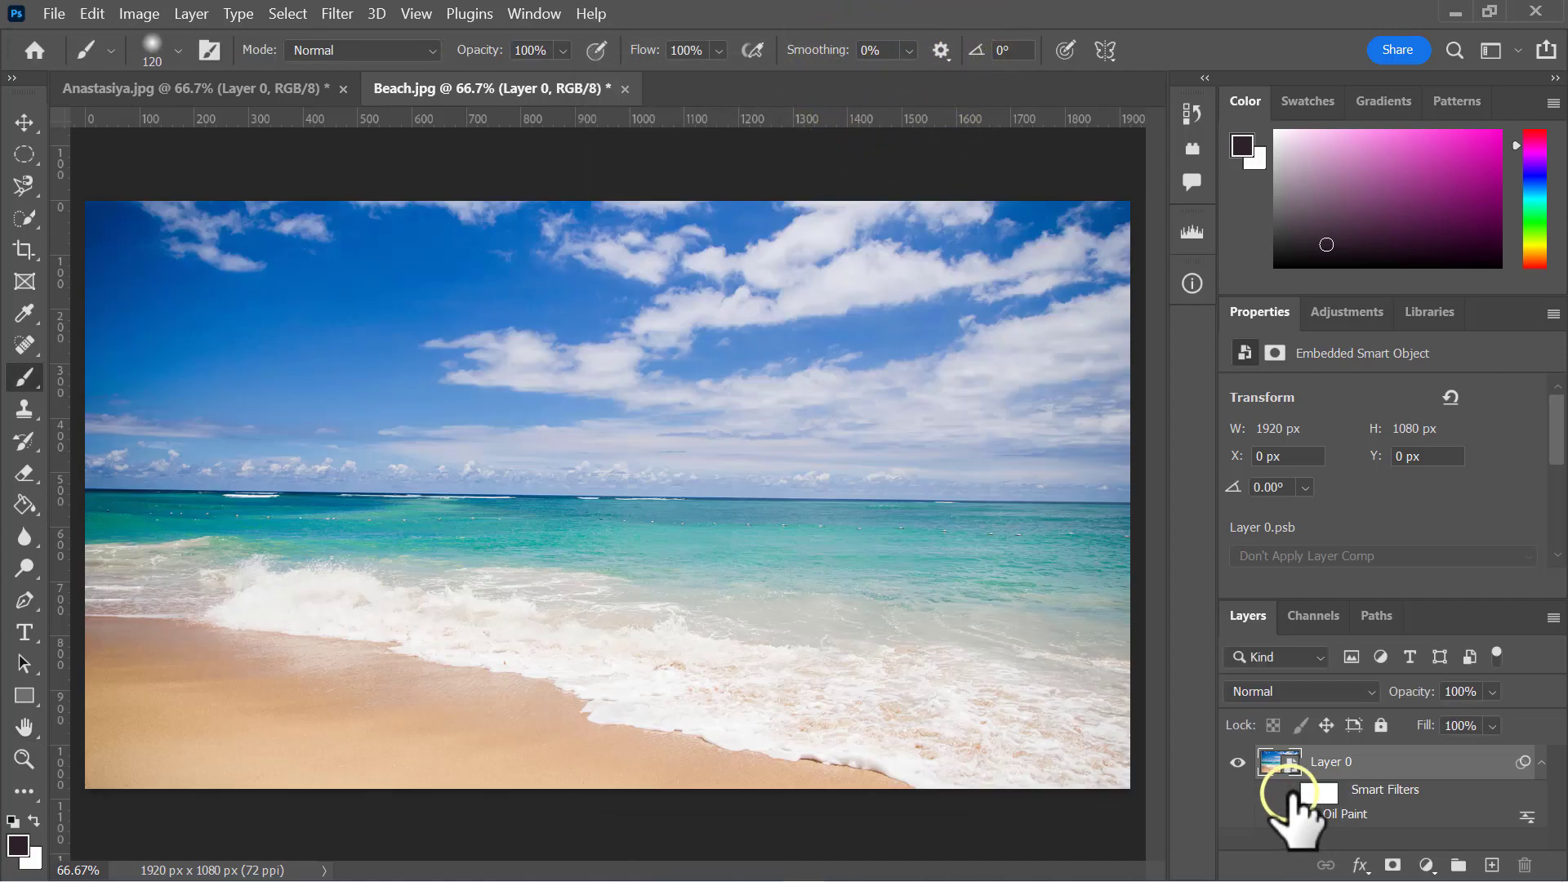
pyautogui.click(1288, 792)
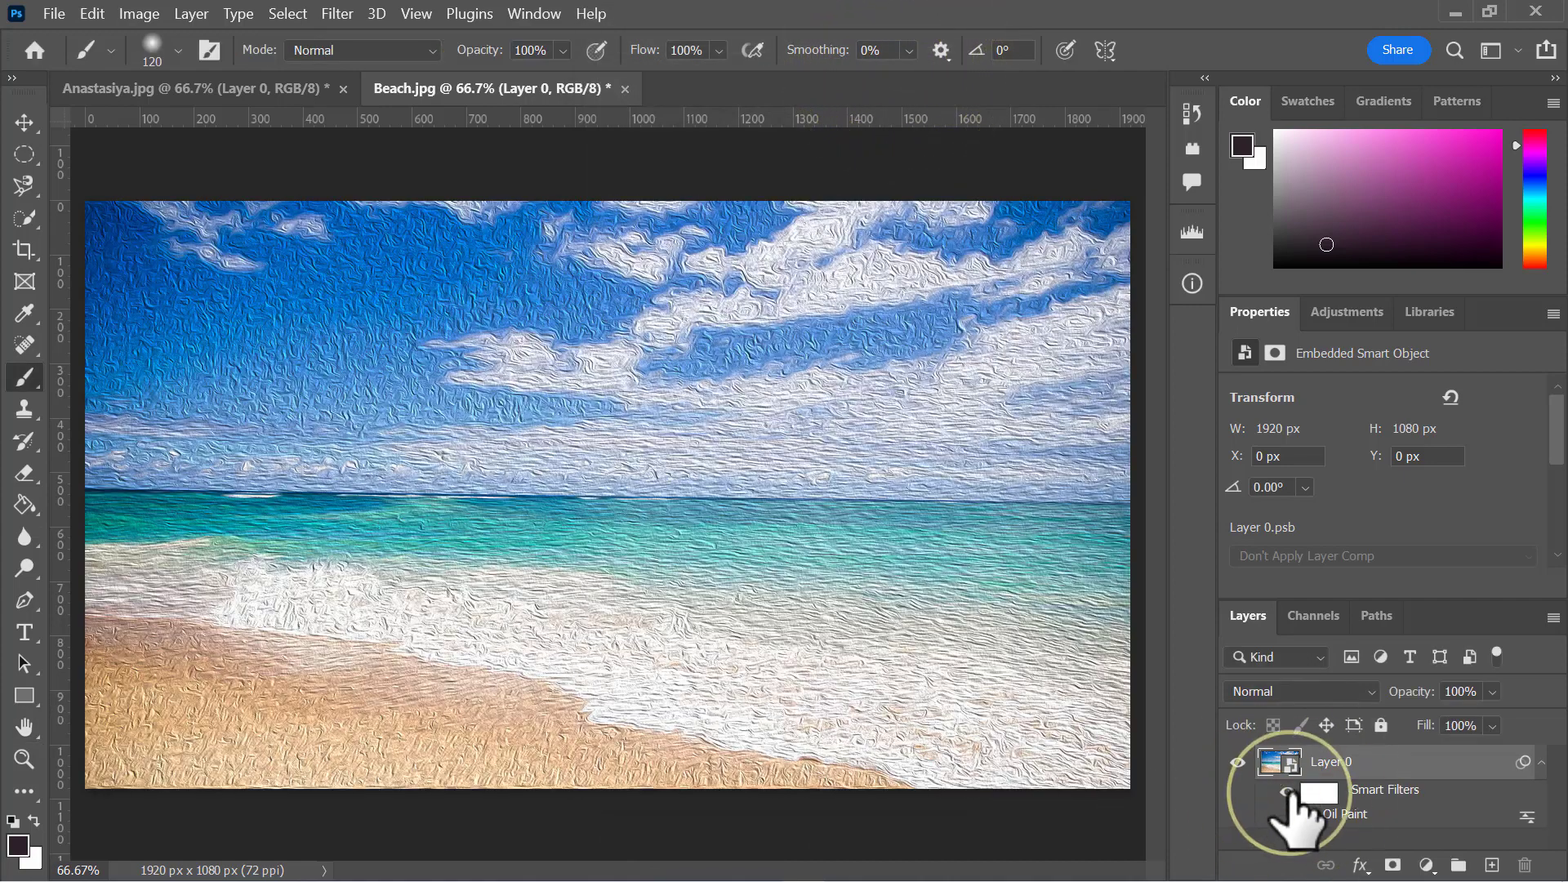
# Switch to the portrait document and start an Iris Blur, moving its ellipse up toward the woman's face
pyautogui.click(290, 87)
pyautogui.click(338, 13)
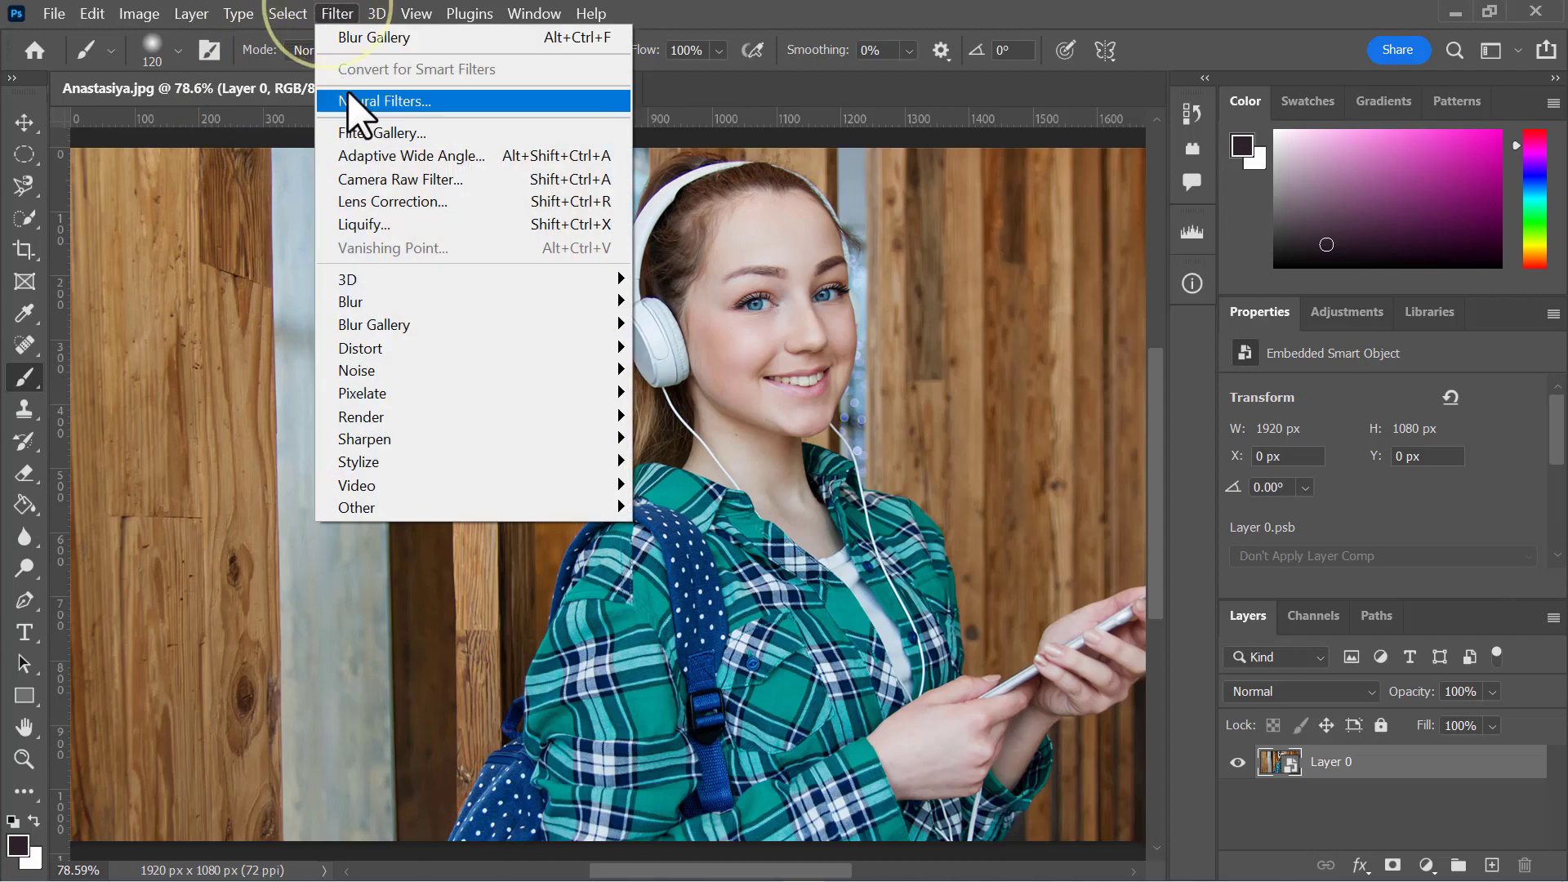
pyautogui.moveTo(515, 339)
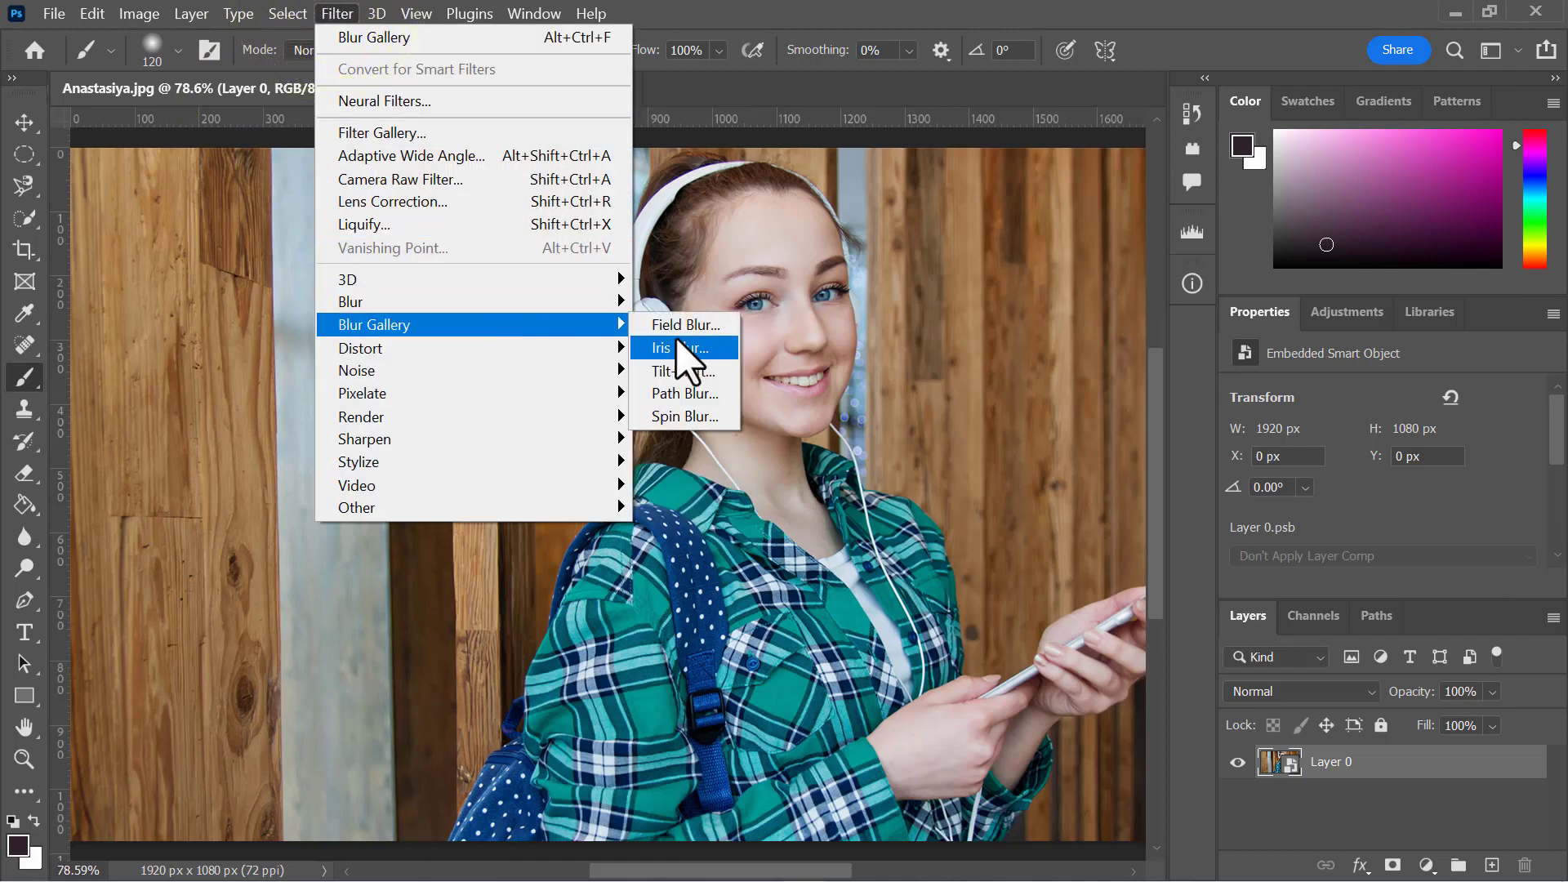
pyautogui.click(683, 346)
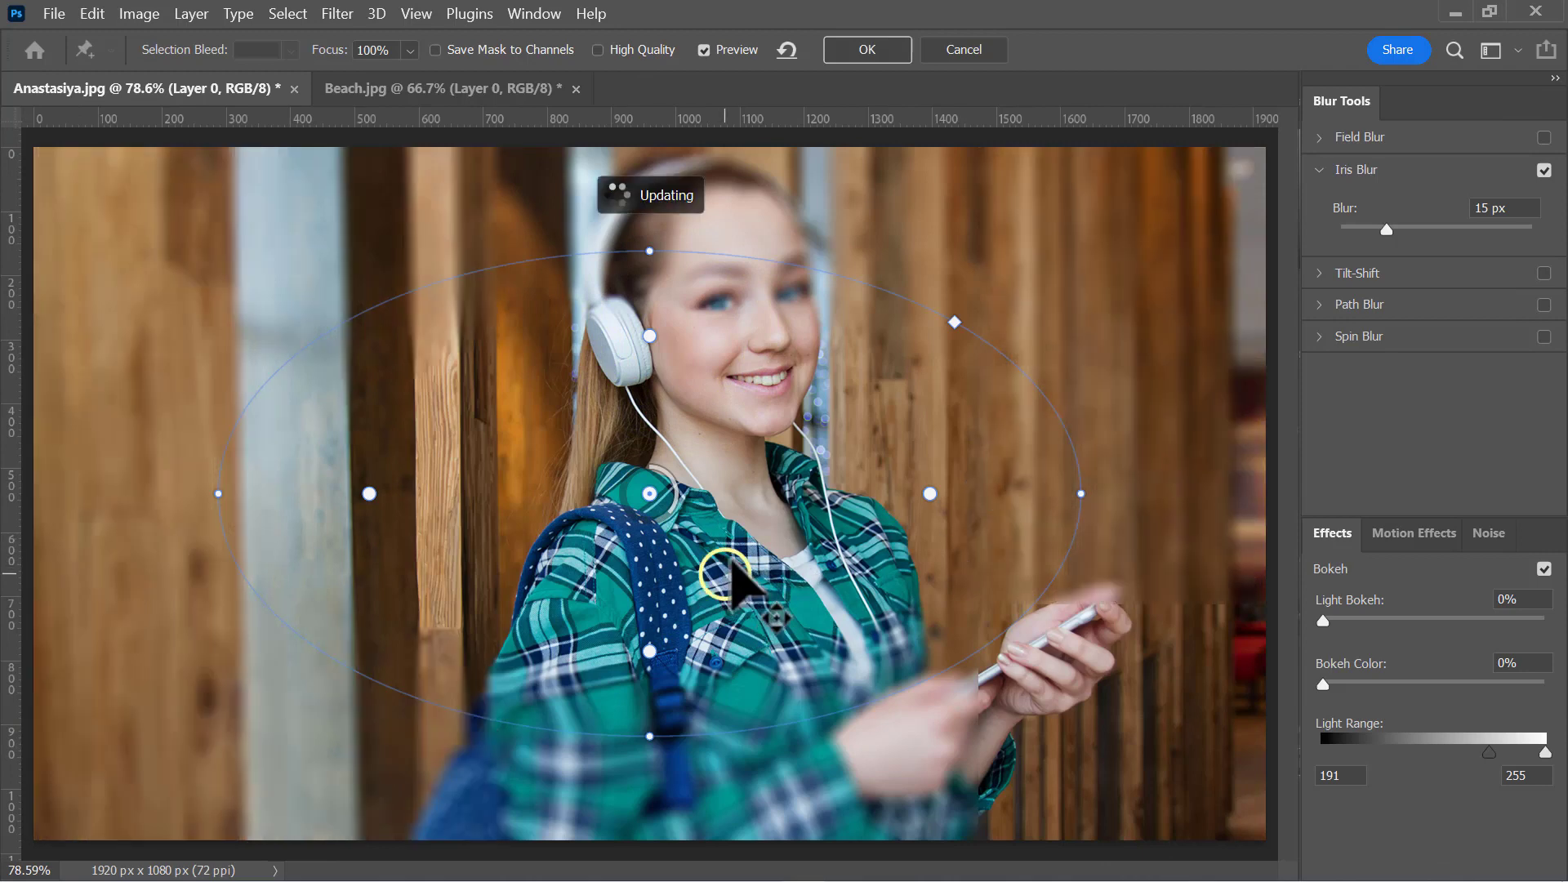
pyautogui.moveTo(725, 568); pyautogui.dragTo(771, 456)
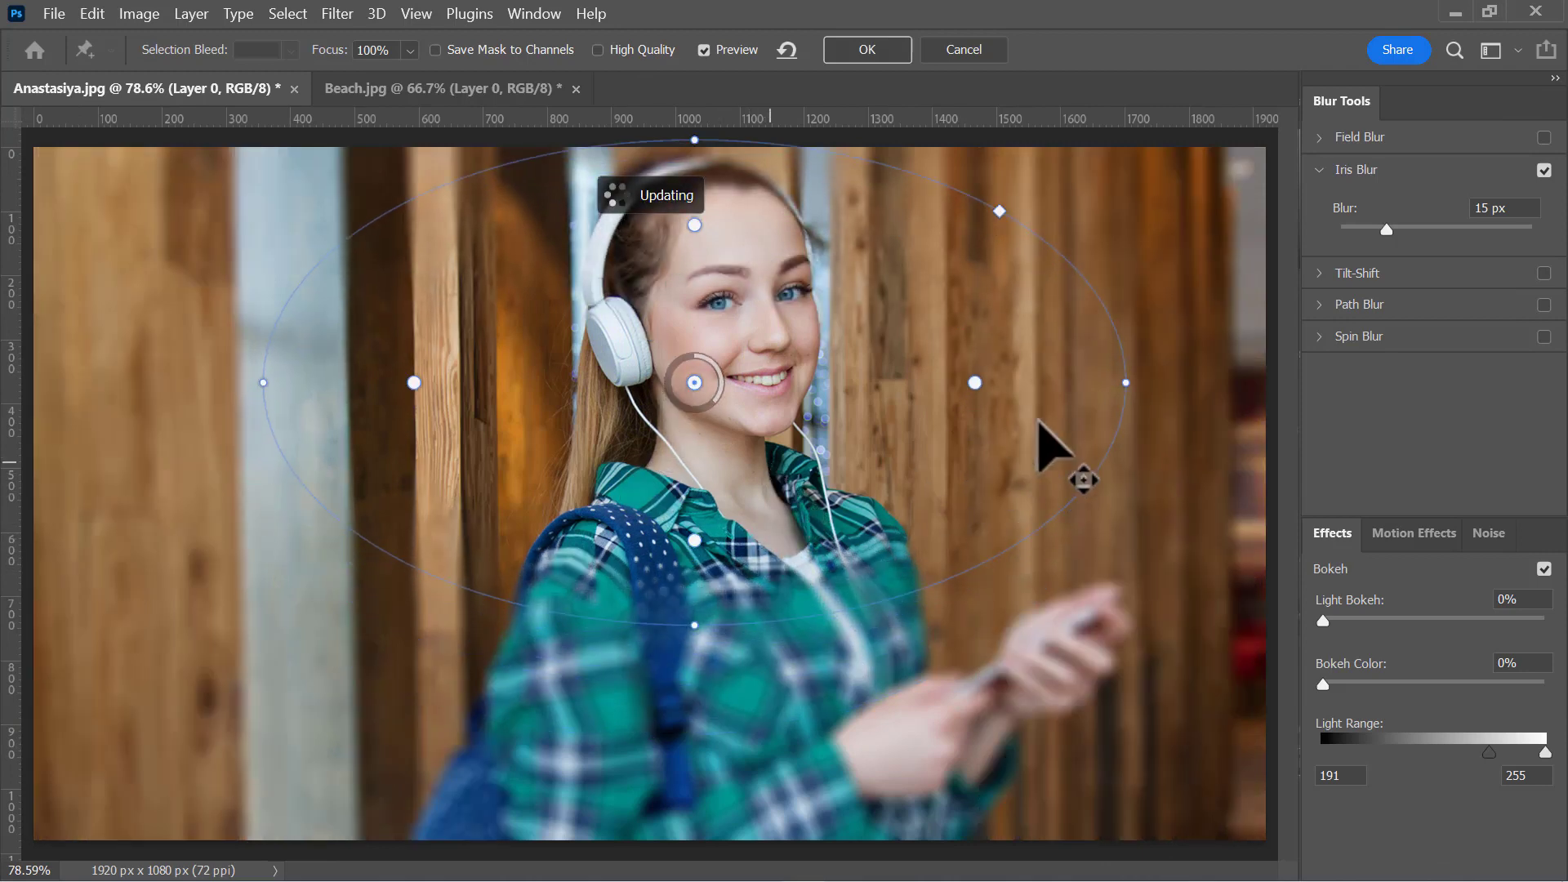
# Shrink the Iris Blur ellipse to a near-circle and reposition it around the woman's face
pyautogui.moveTo(1123, 379); pyautogui.dragTo(922, 338)
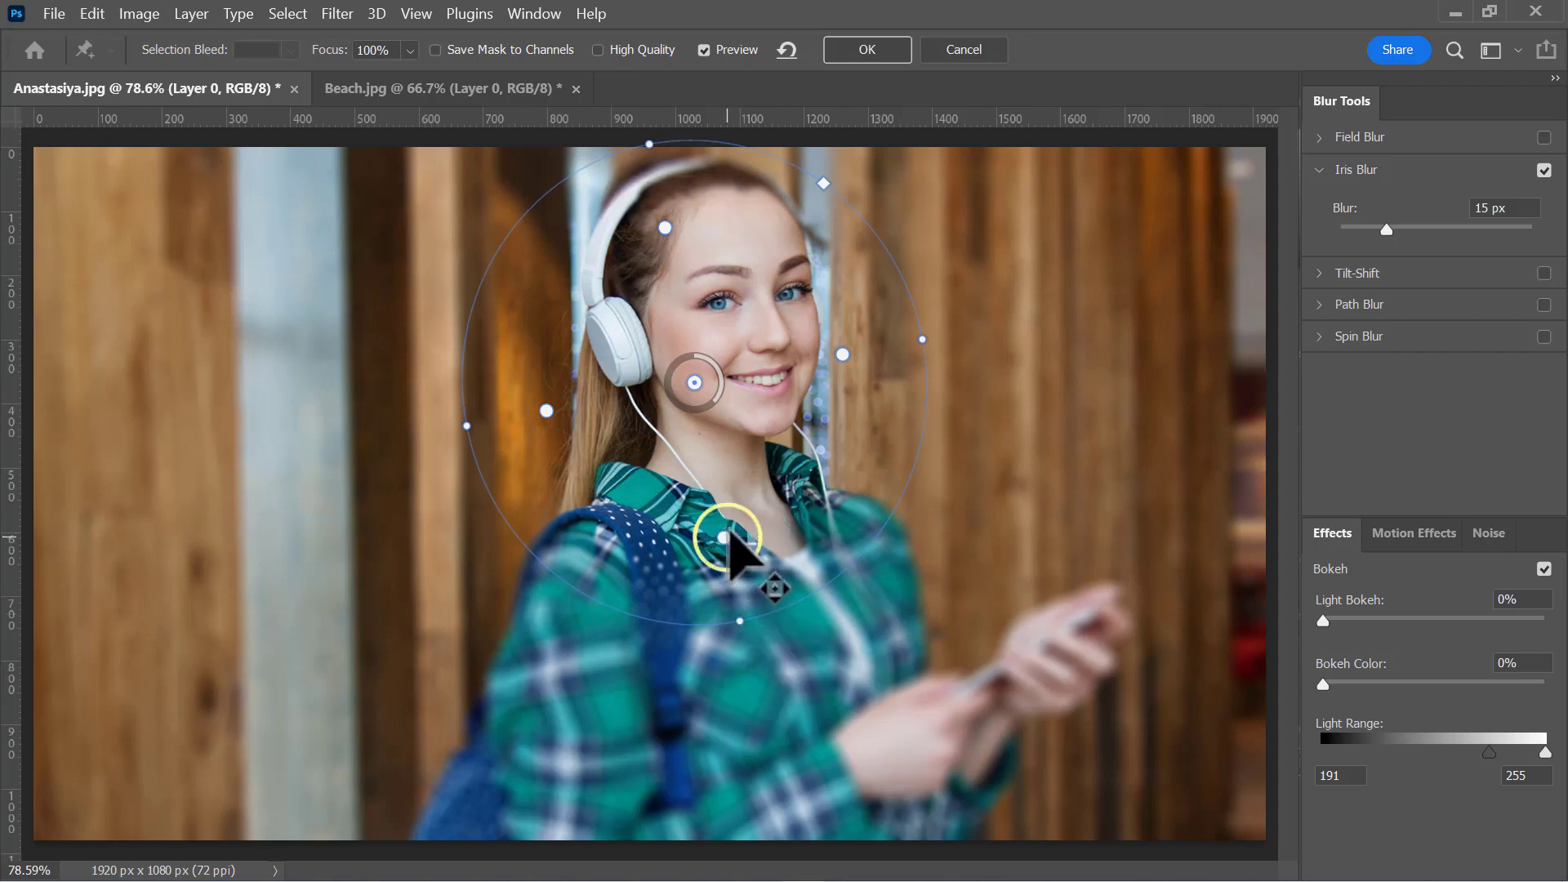
pyautogui.moveTo(729, 533); pyautogui.dragTo(726, 516)
pyautogui.moveTo(740, 621); pyautogui.dragTo(694, 555)
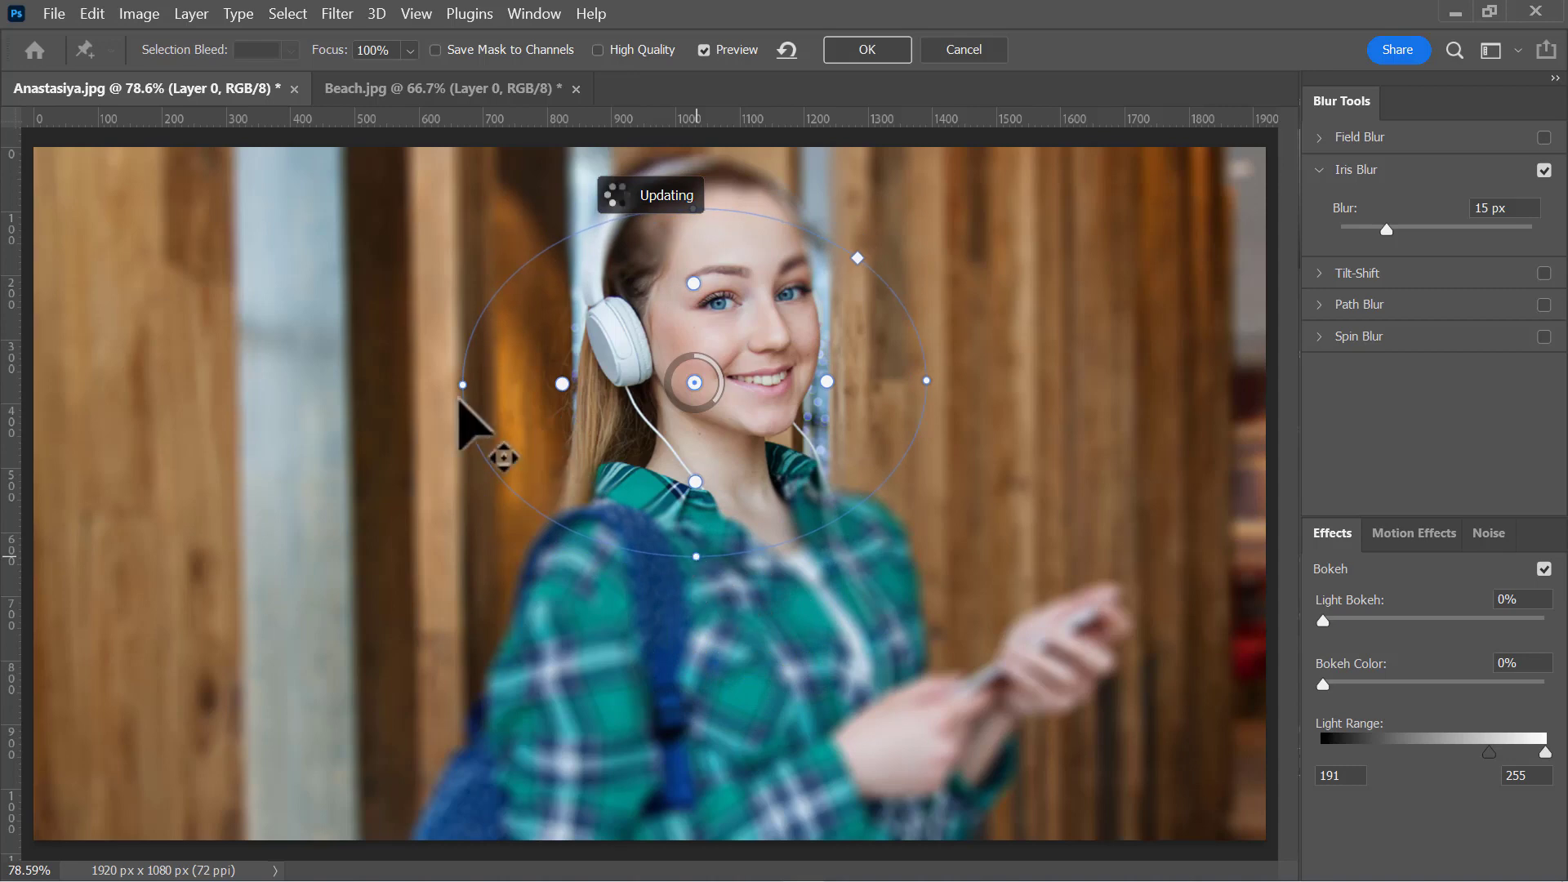
pyautogui.moveTo(472, 388); pyautogui.dragTo(514, 391)
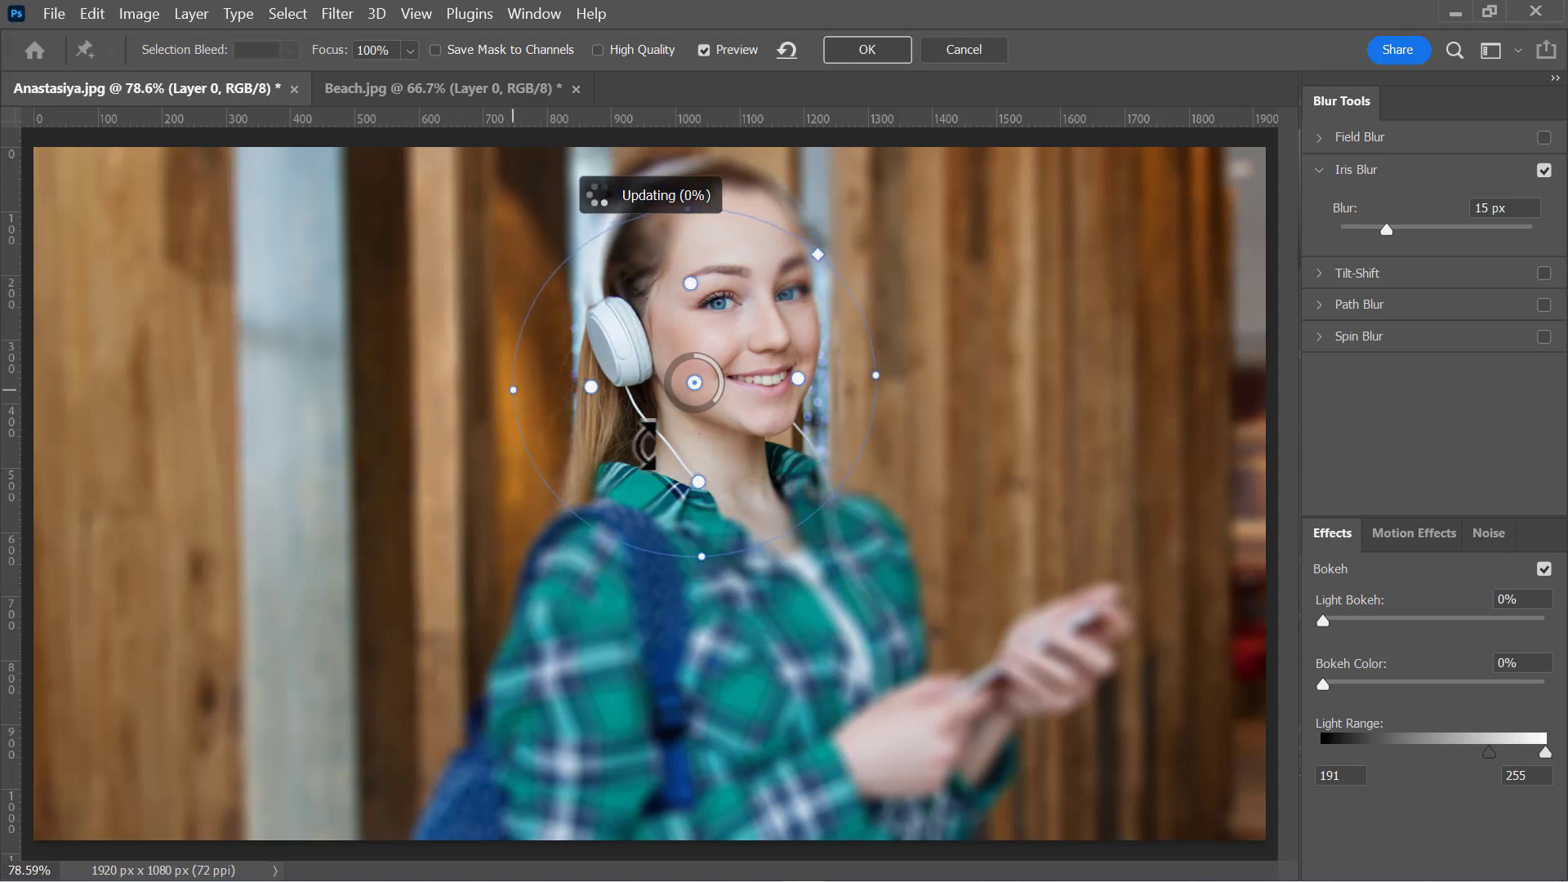
pyautogui.moveTo(723, 476); pyautogui.dragTo(742, 344)
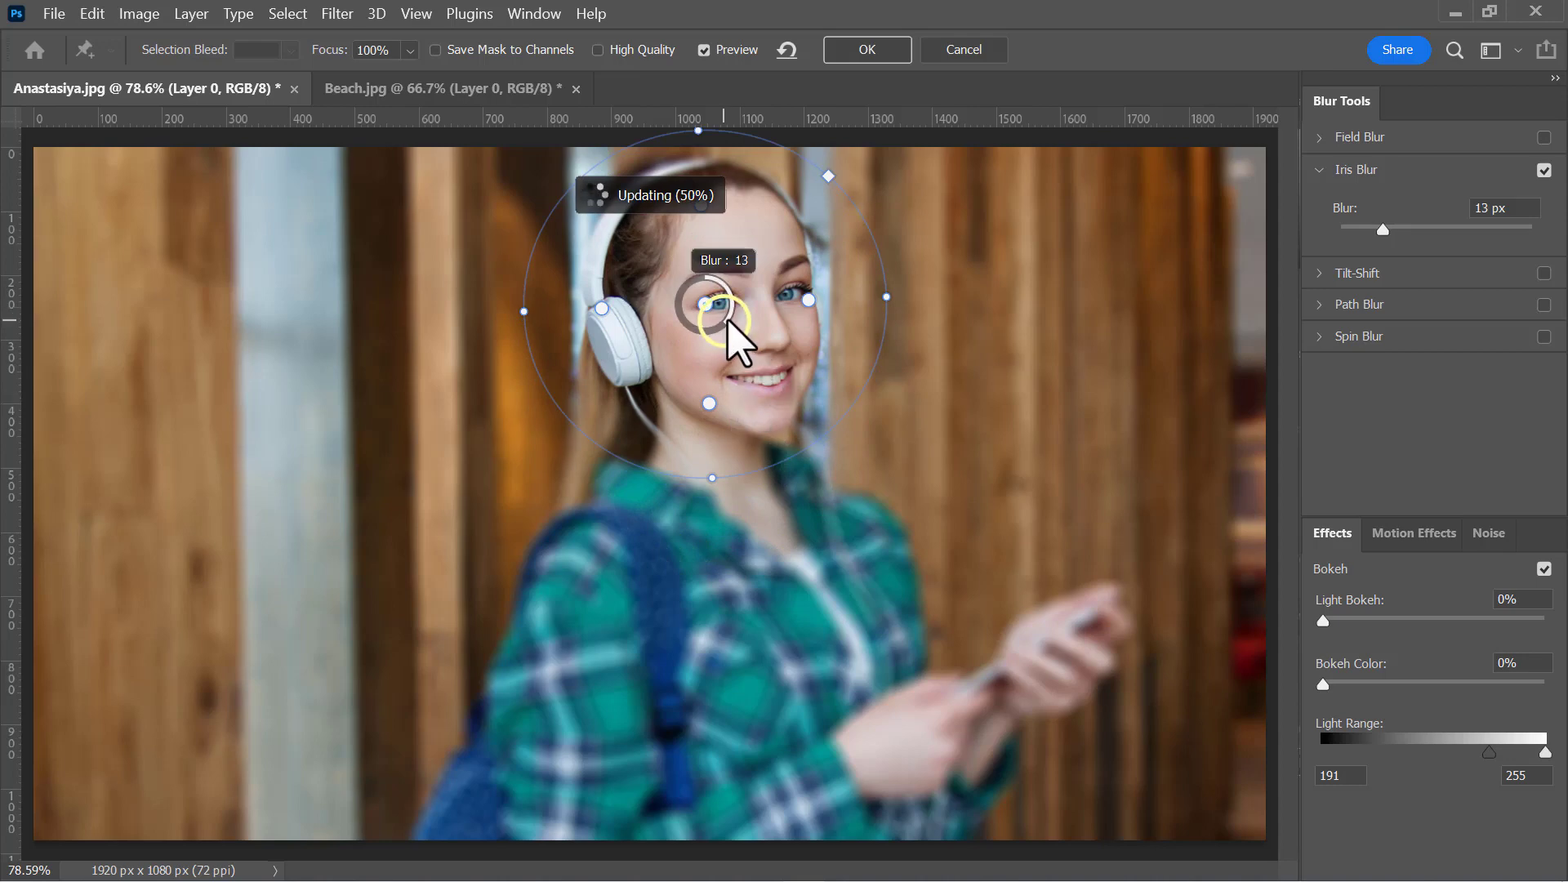
pyautogui.moveTo(729, 307); pyautogui.dragTo(767, 418)
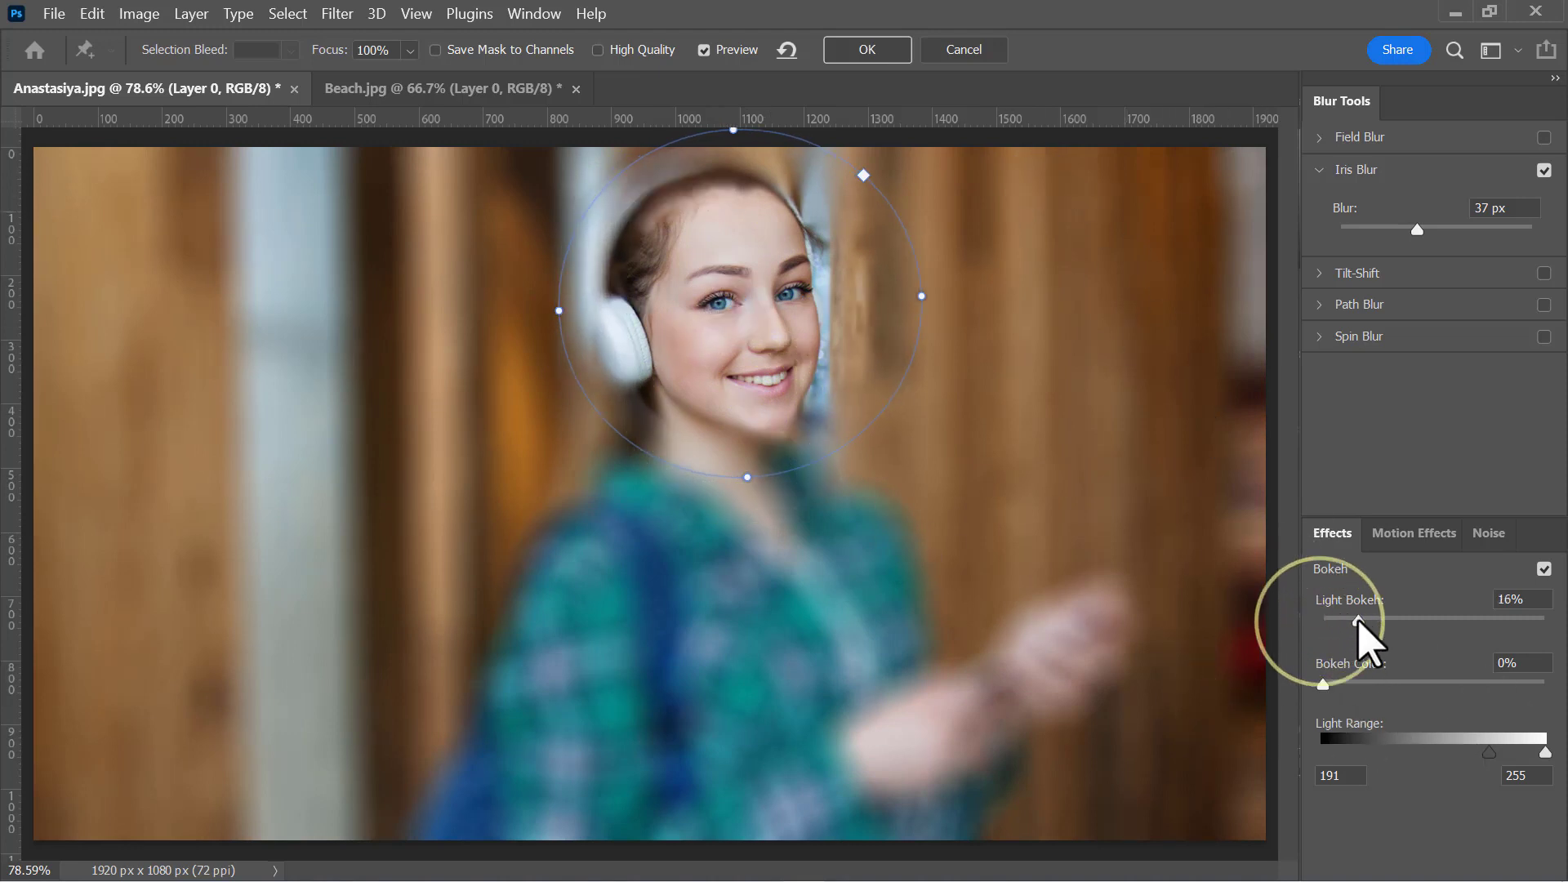
# Set the Light Bokeh to 16%, raise the Iris Blur to about 81 px, apply the filter, and compare before and after
pyautogui.click(1359, 621)
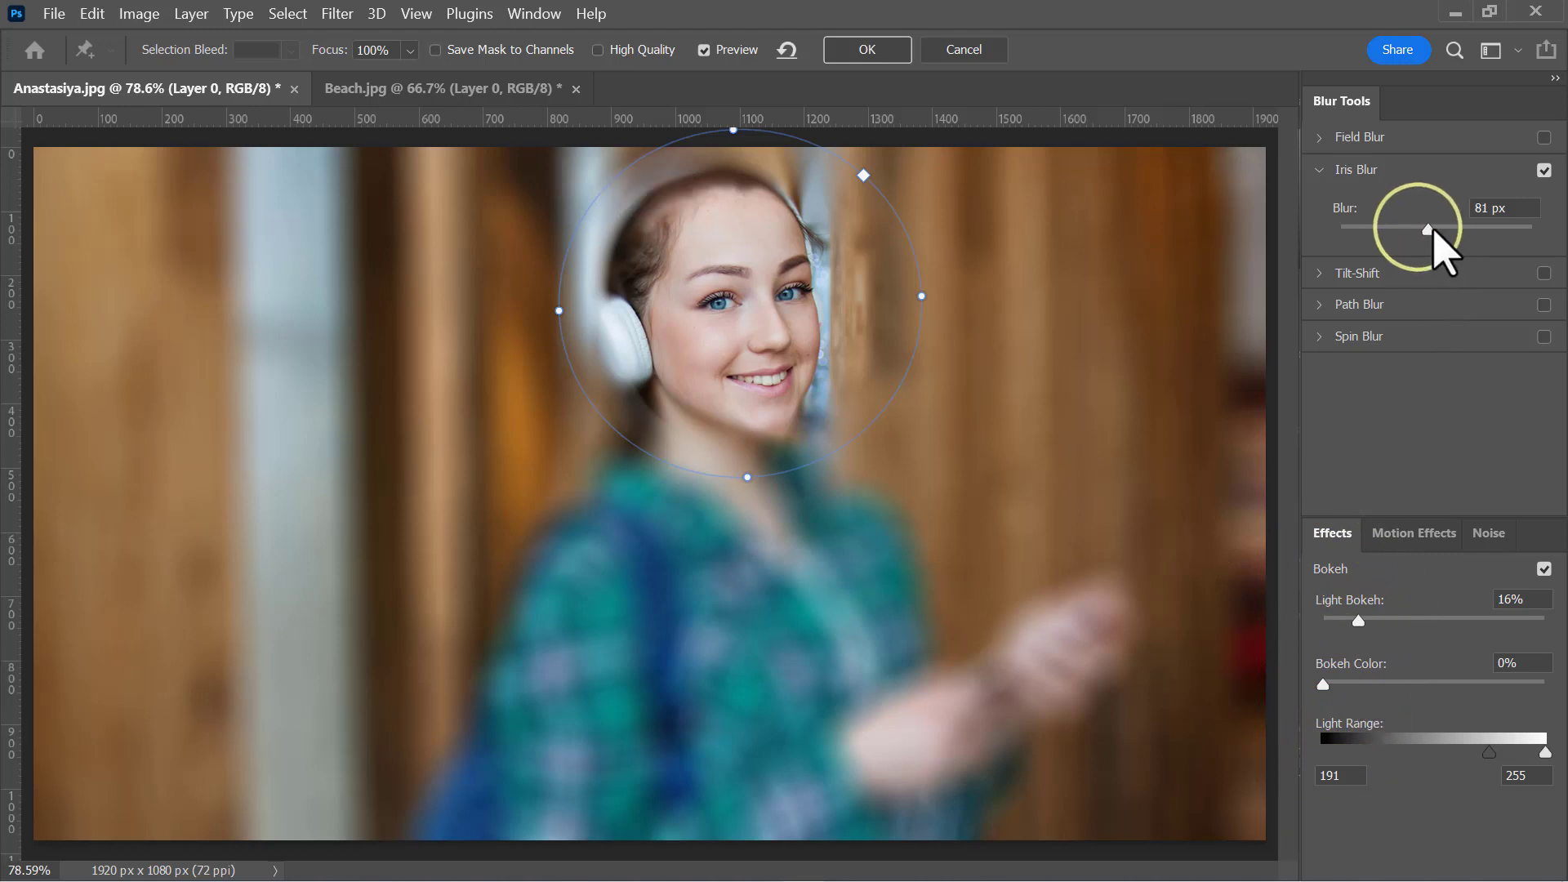
pyautogui.press('Return')
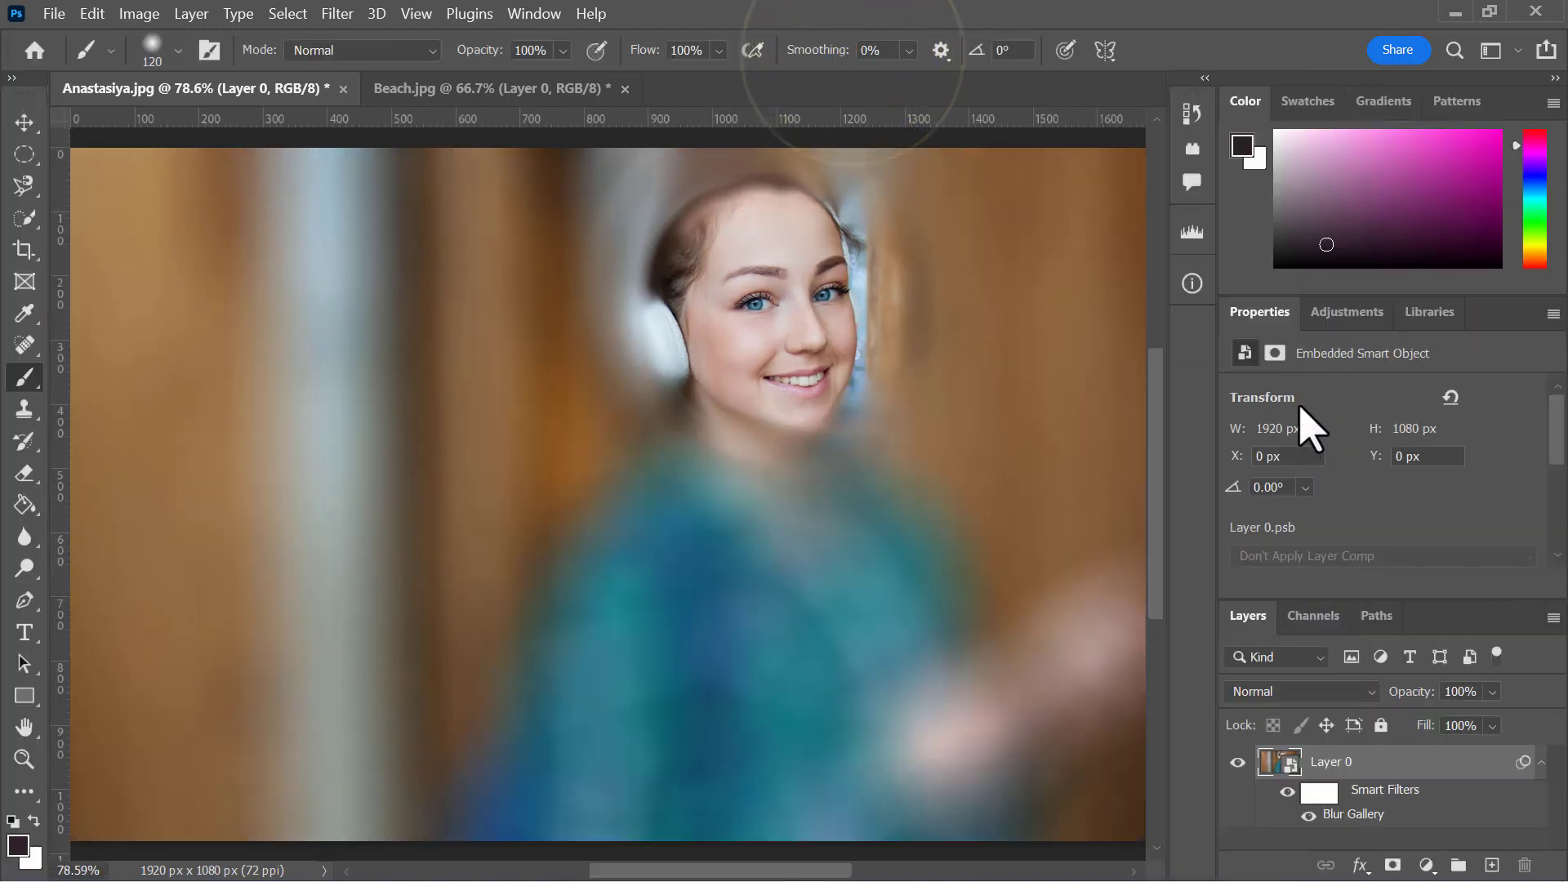
pyautogui.click(1288, 791)
pyautogui.click(1288, 791)
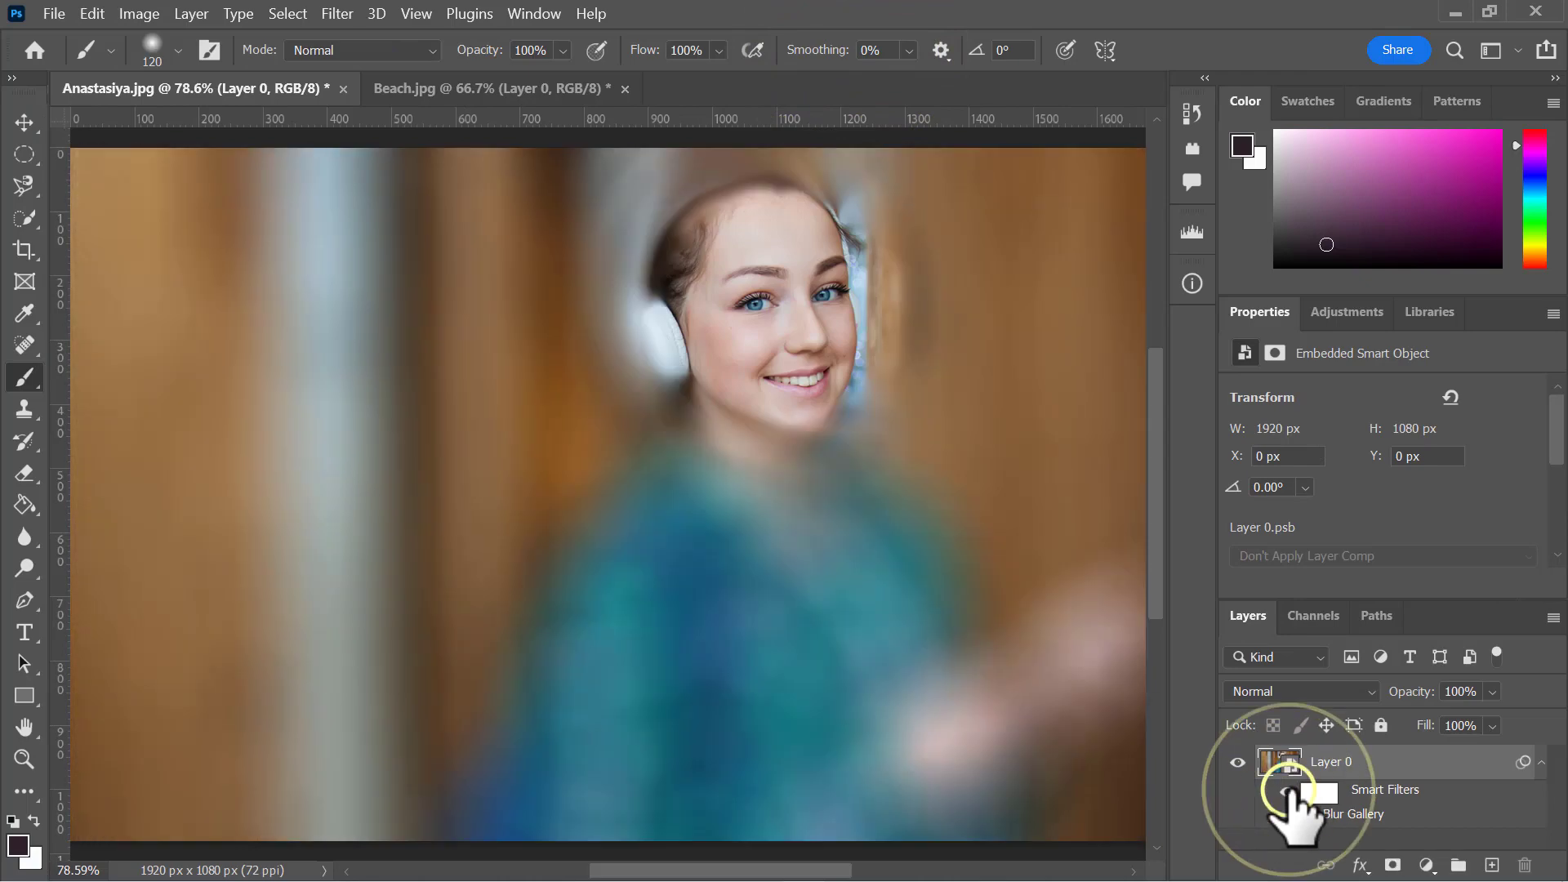
# Delete the smart filters from Layer 0 of Beach.jpg and start a Field Blur on it
pyautogui.click(523, 87)
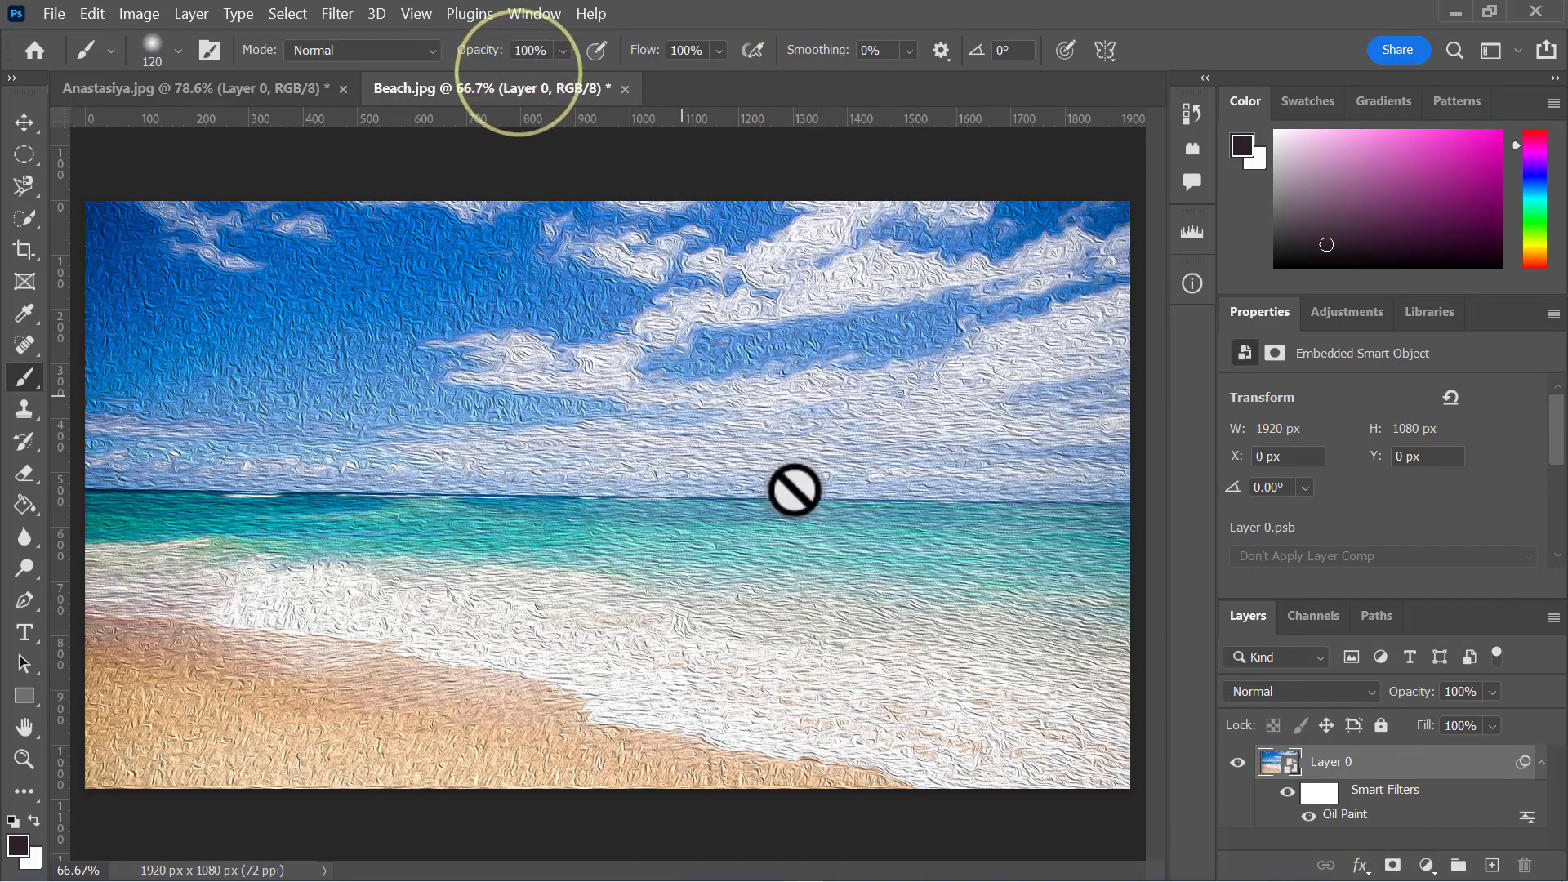
pyautogui.moveTo(1356, 788); pyautogui.dragTo(1525, 865)
pyautogui.click(341, 12)
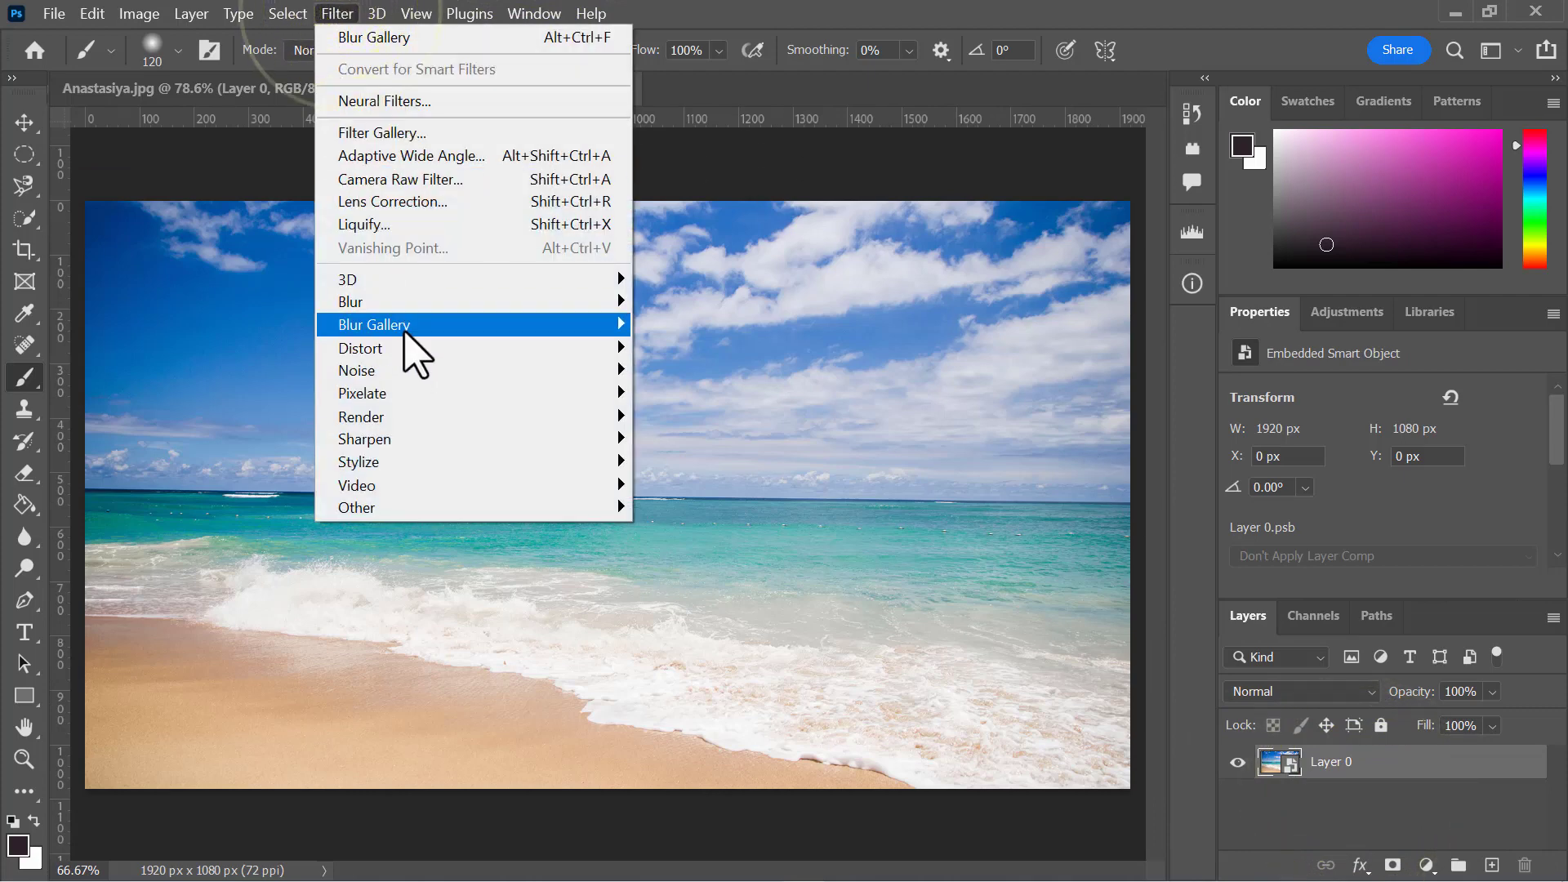
pyautogui.moveTo(508, 326)
pyautogui.click(678, 325)
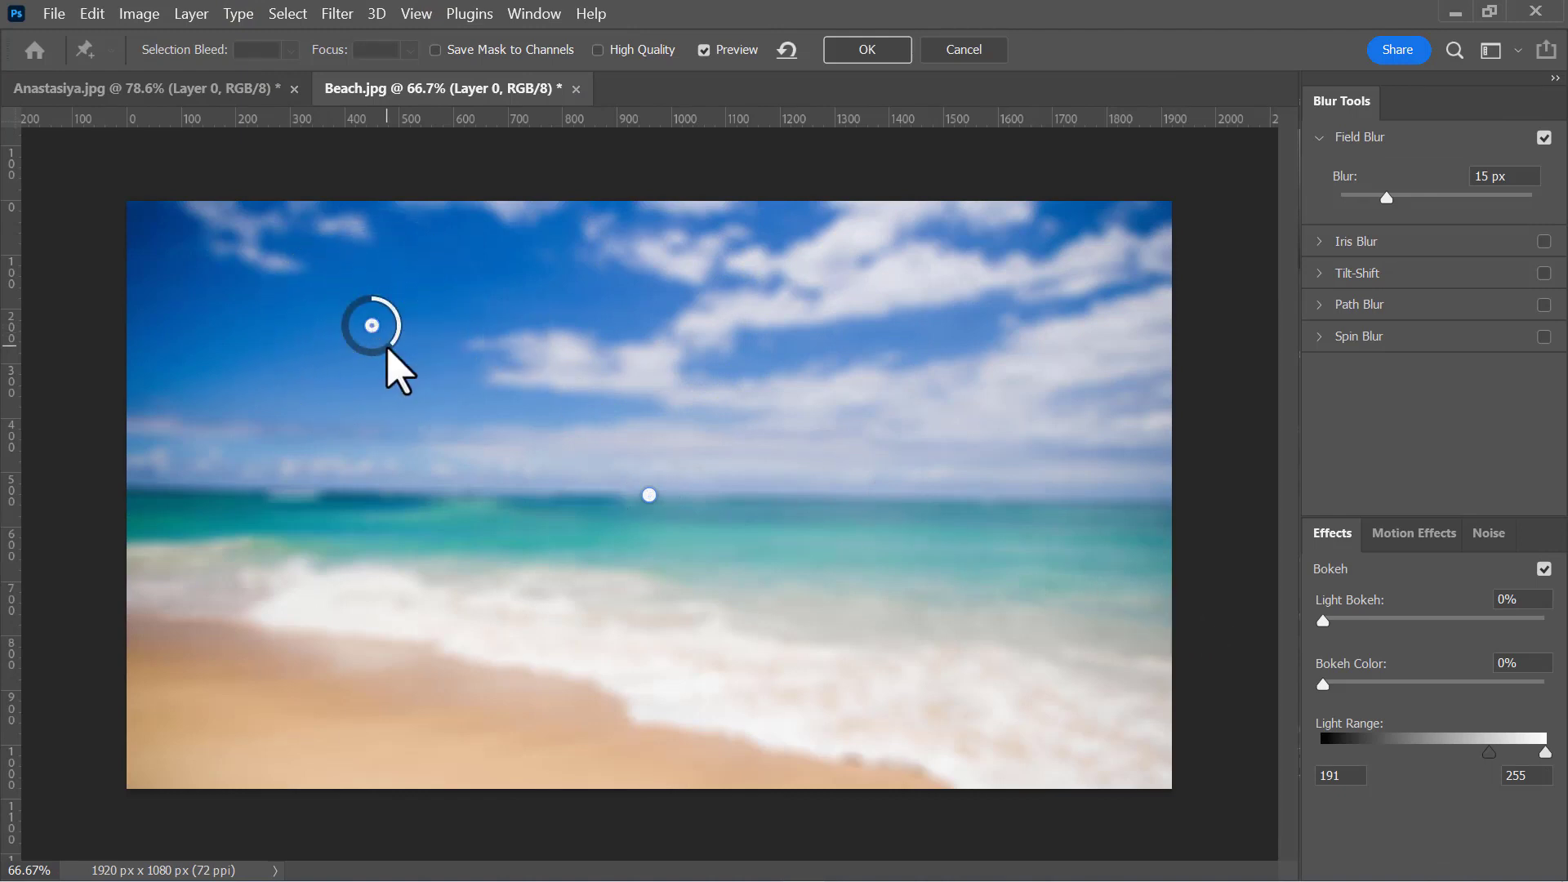
# Arrange Field Blur pins of 6 px in the left sky, 15 px in the right clouds, 25 px on the right sea and 0 px on the sand
pyautogui.moveTo(394, 313); pyautogui.dragTo(394, 311)
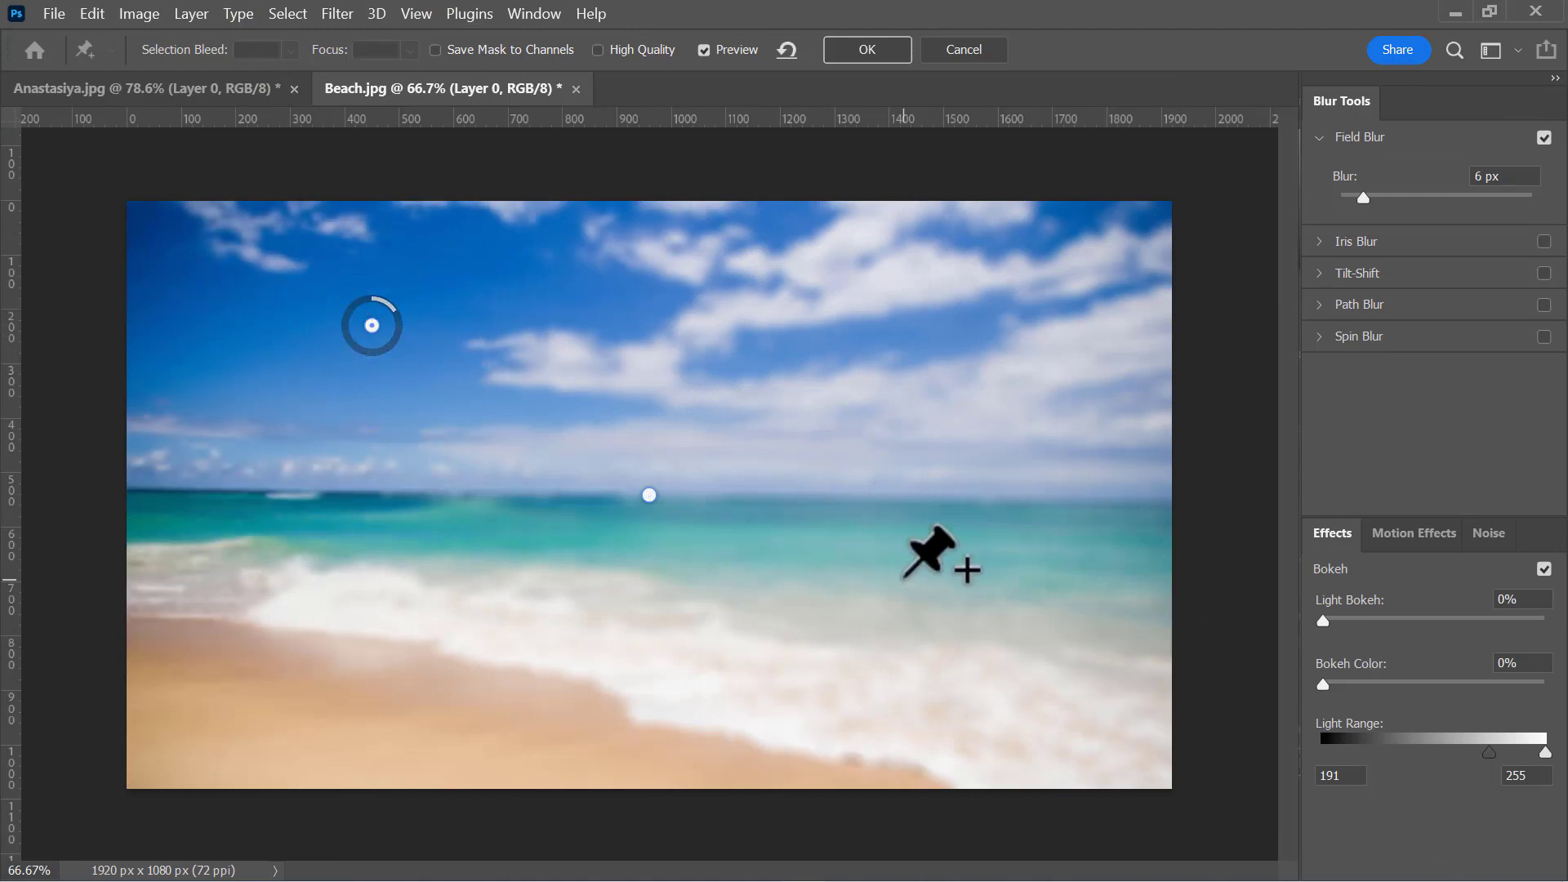
pyautogui.moveTo(927, 586); pyautogui.dragTo(907, 597)
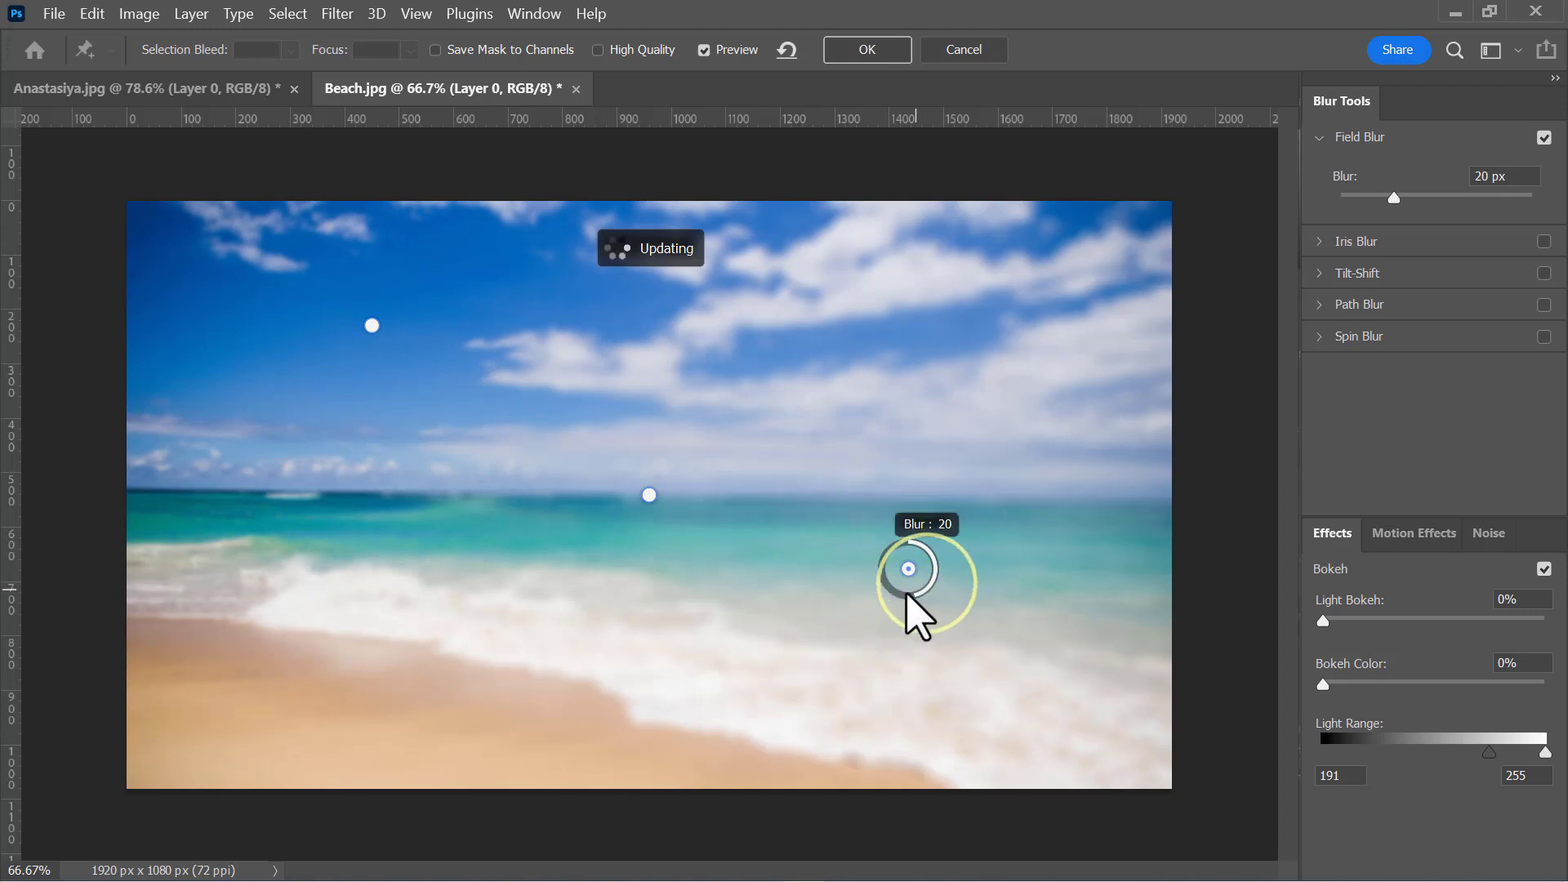
pyautogui.click(430, 708)
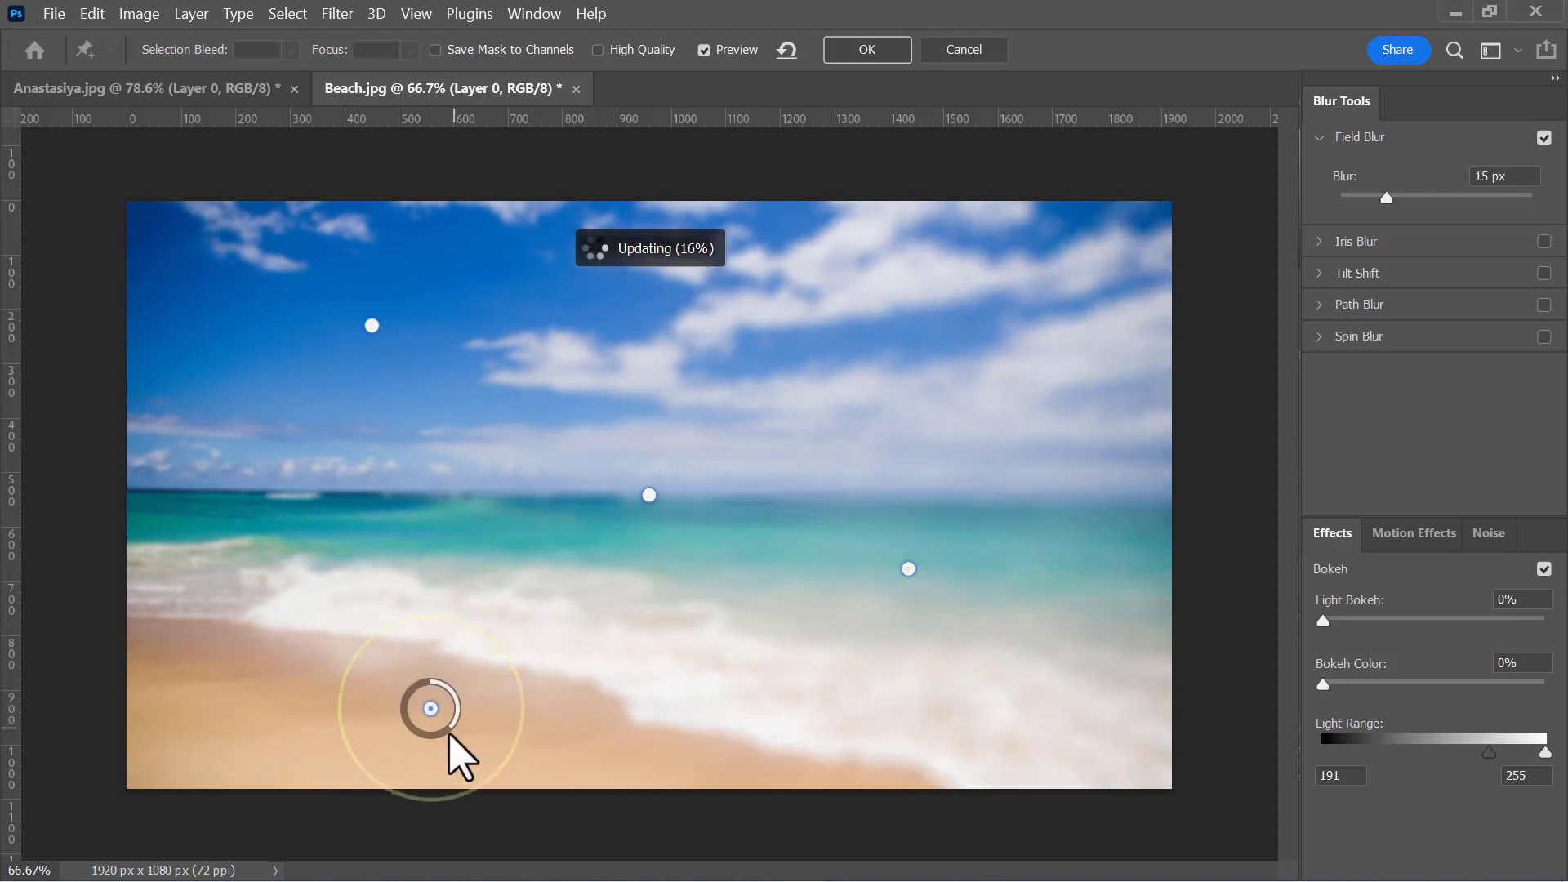
pyautogui.moveTo(459, 702); pyautogui.dragTo(441, 683)
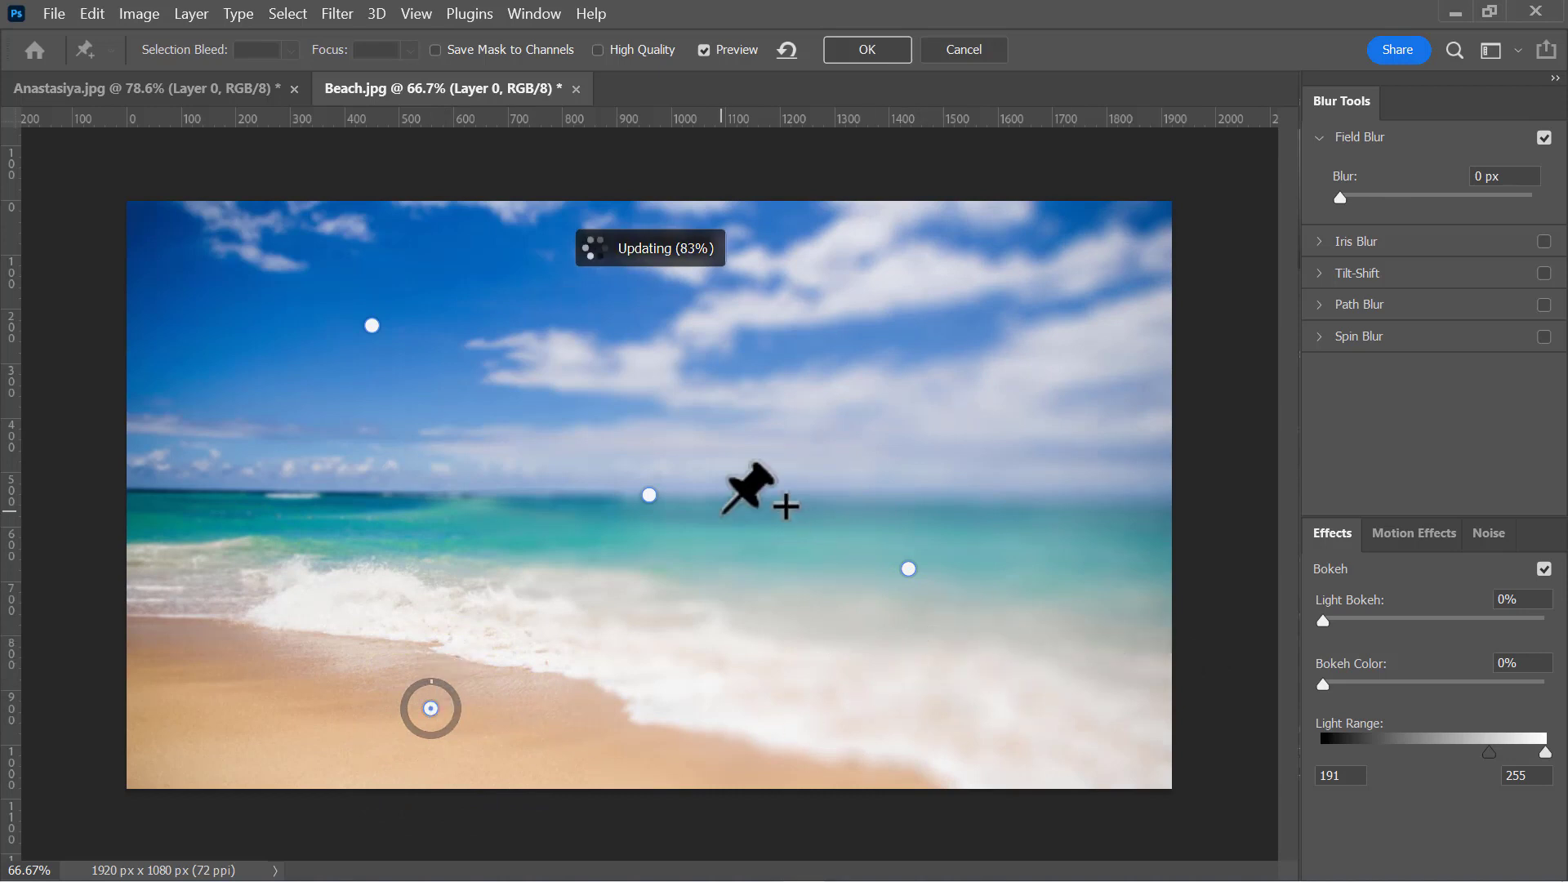
pyautogui.moveTo(649, 495); pyautogui.dragTo(931, 345)
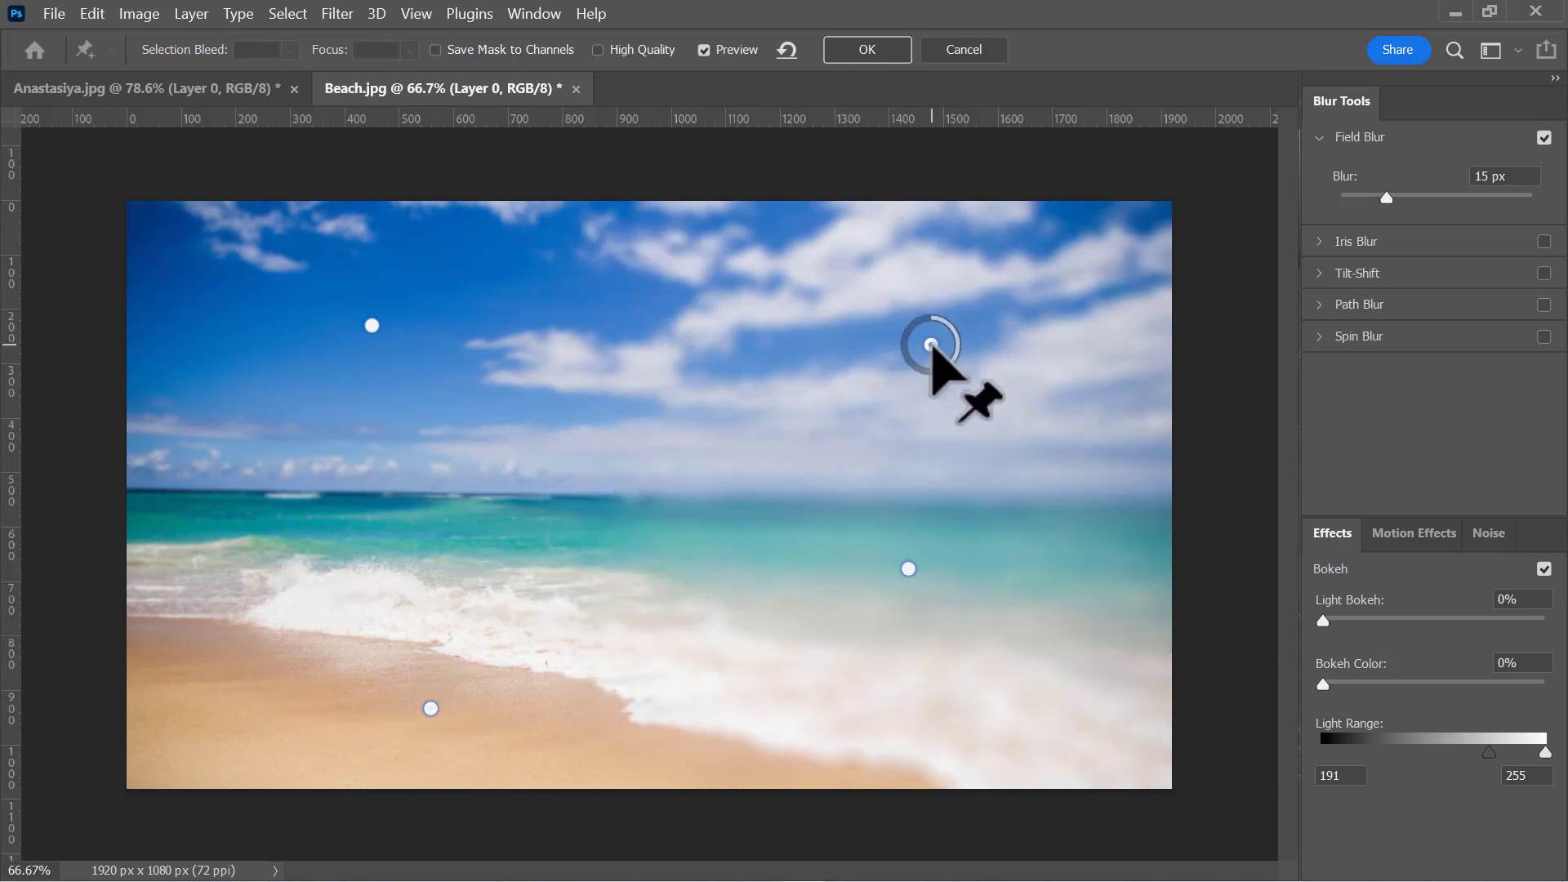
pyautogui.moveTo(908, 569); pyautogui.dragTo(1030, 518)
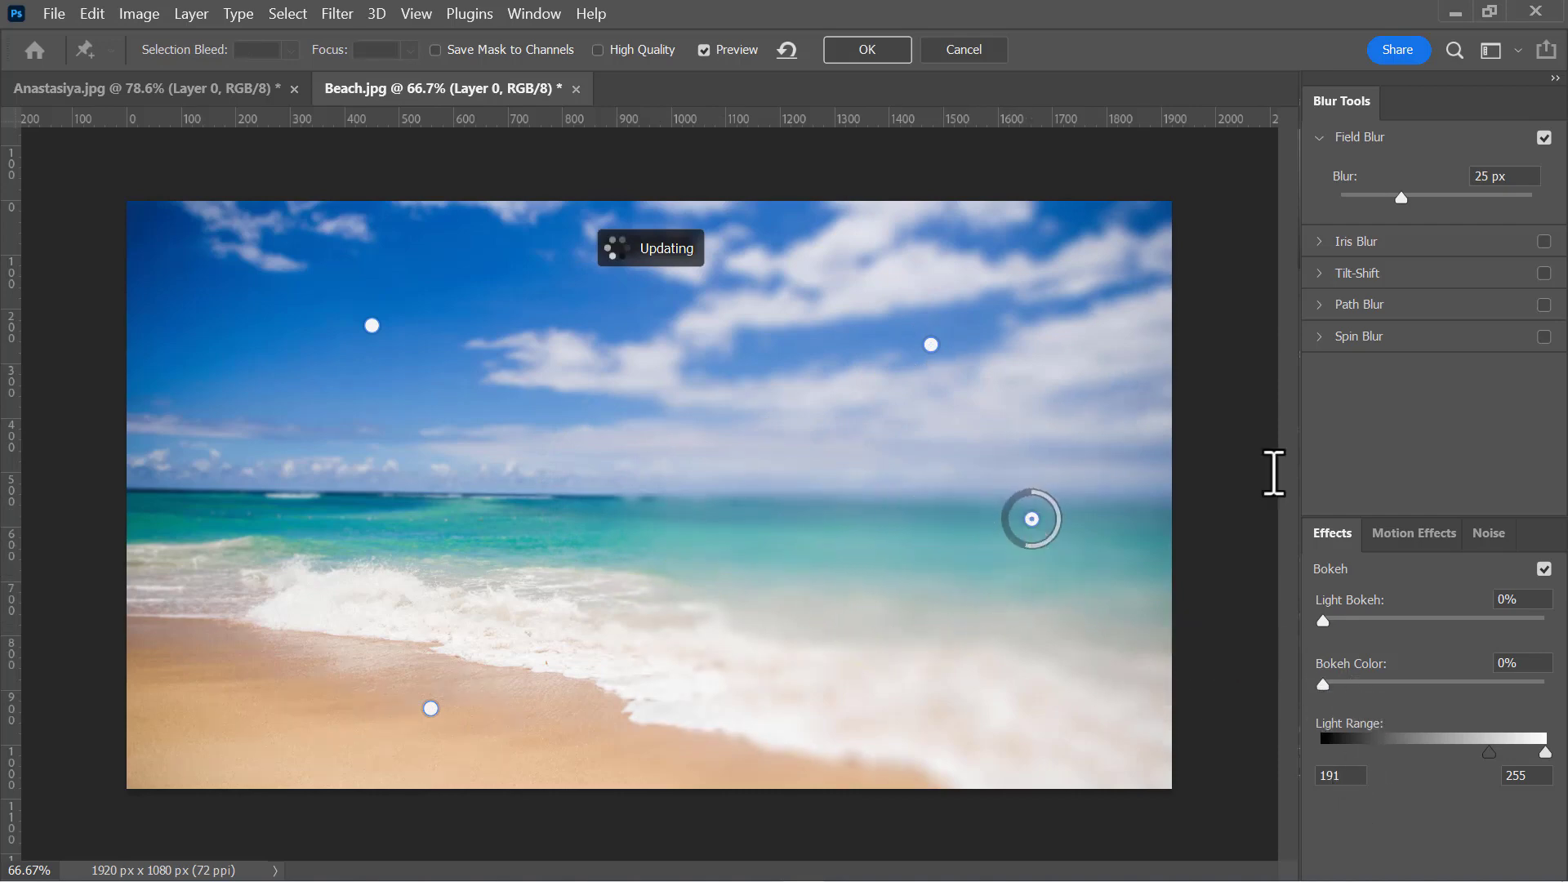
# Set the Light Bokeh to 20%, lower the upper Light Range limit, apply the Field Blur, and compare before and after
pyautogui.moveTo(1323, 621); pyautogui.dragTo(1371, 641)
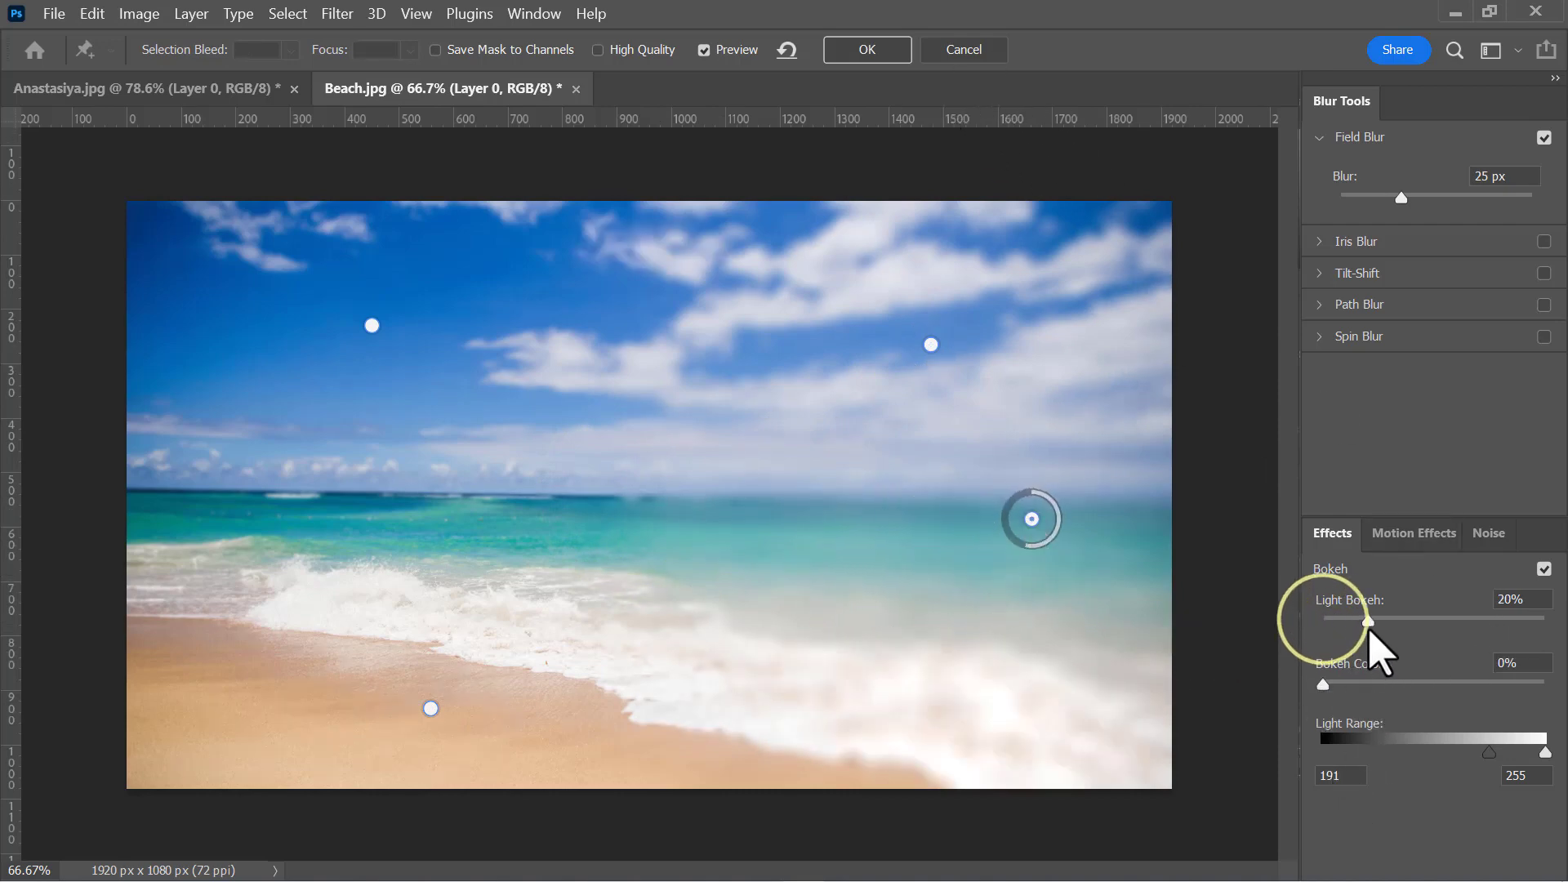
pyautogui.moveTo(1542, 750); pyautogui.dragTo(1525, 753)
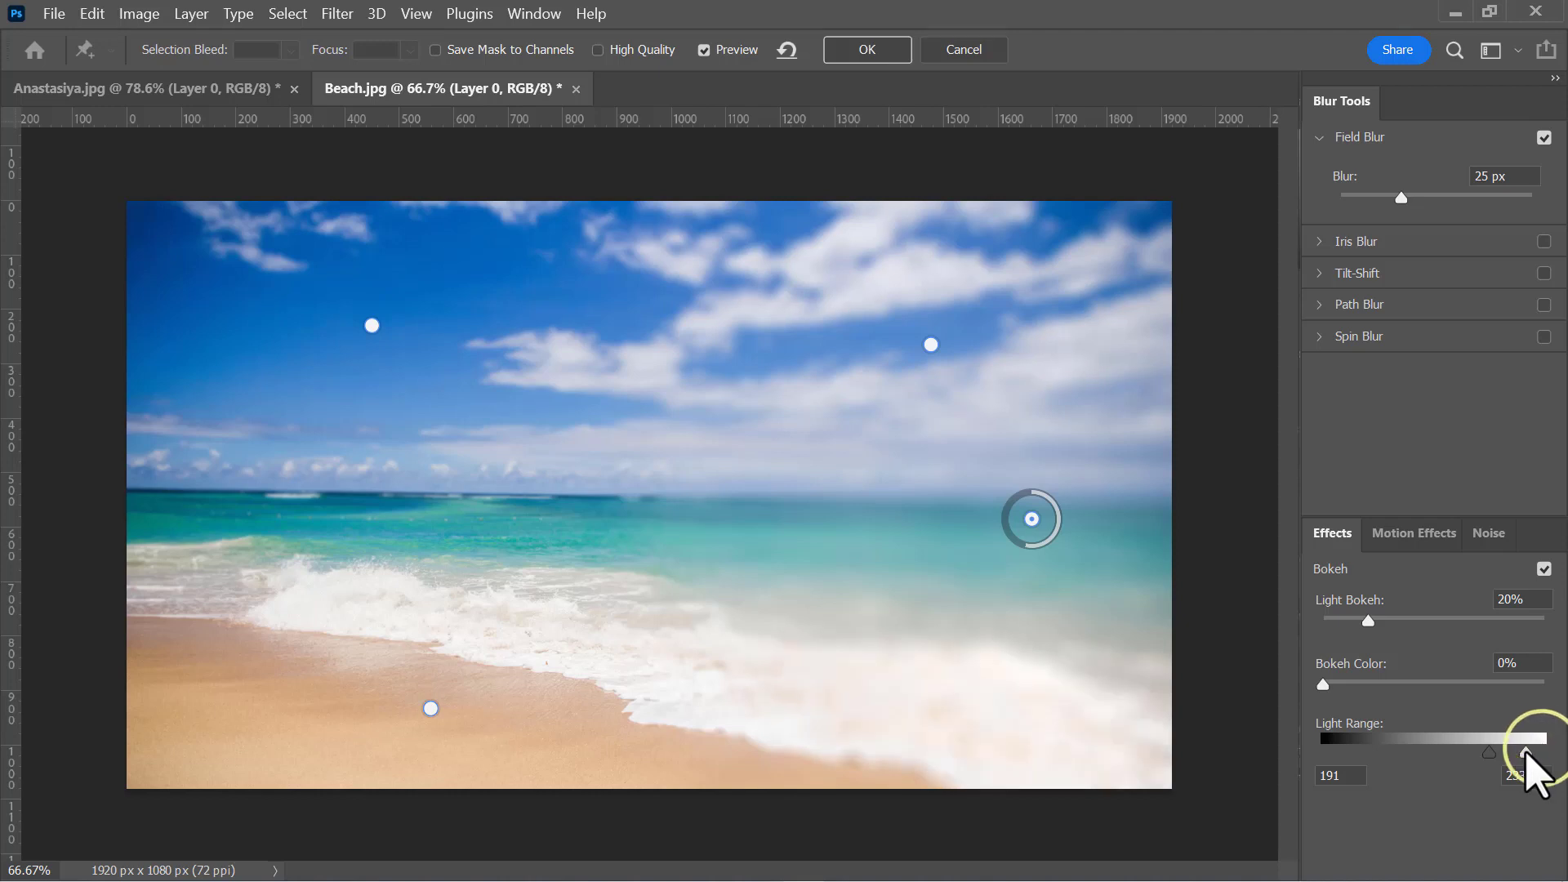
pyautogui.click(869, 49)
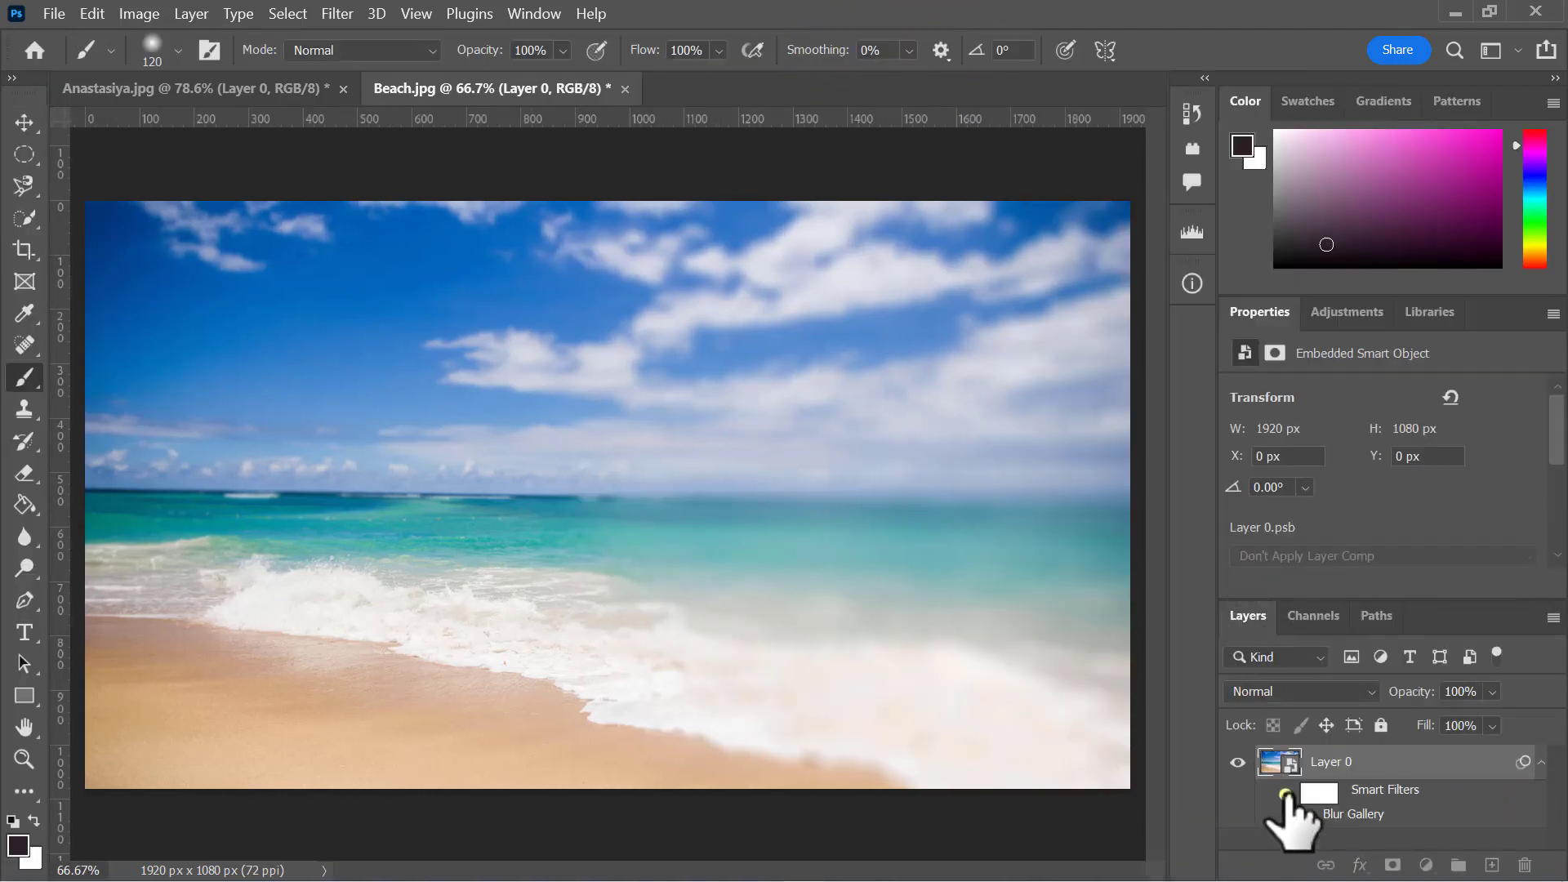
pyautogui.click(1287, 792)
pyautogui.click(1287, 792)
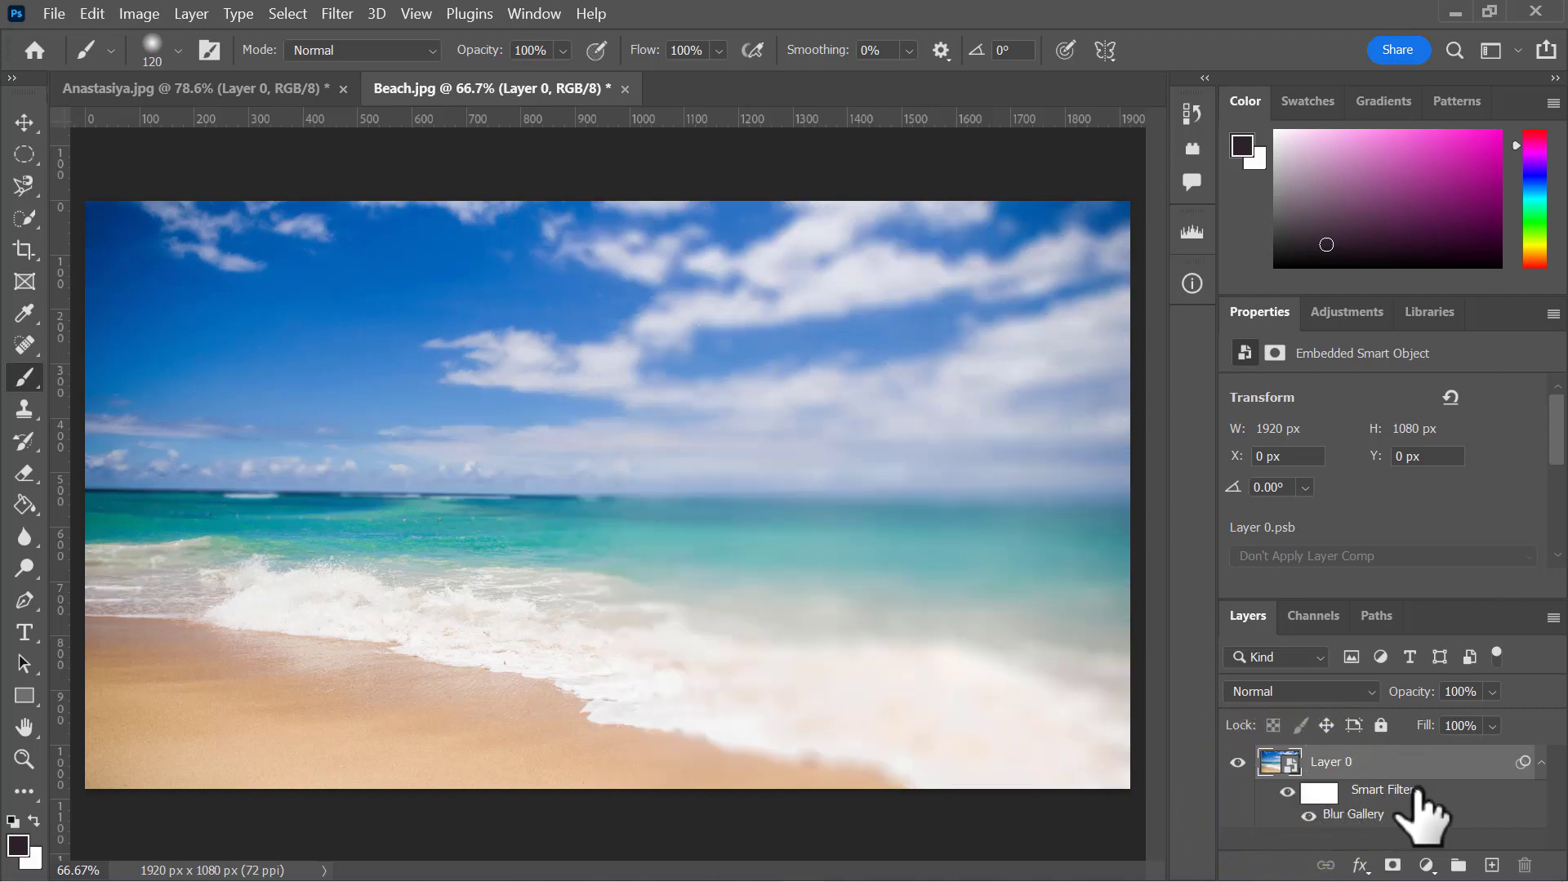
# Delete the smart filters from the beach photo's layer and apply the Extrude stylize filter with its current settings
pyautogui.moveTo(1421, 804); pyautogui.dragTo(1524, 865)
pyautogui.click(335, 14)
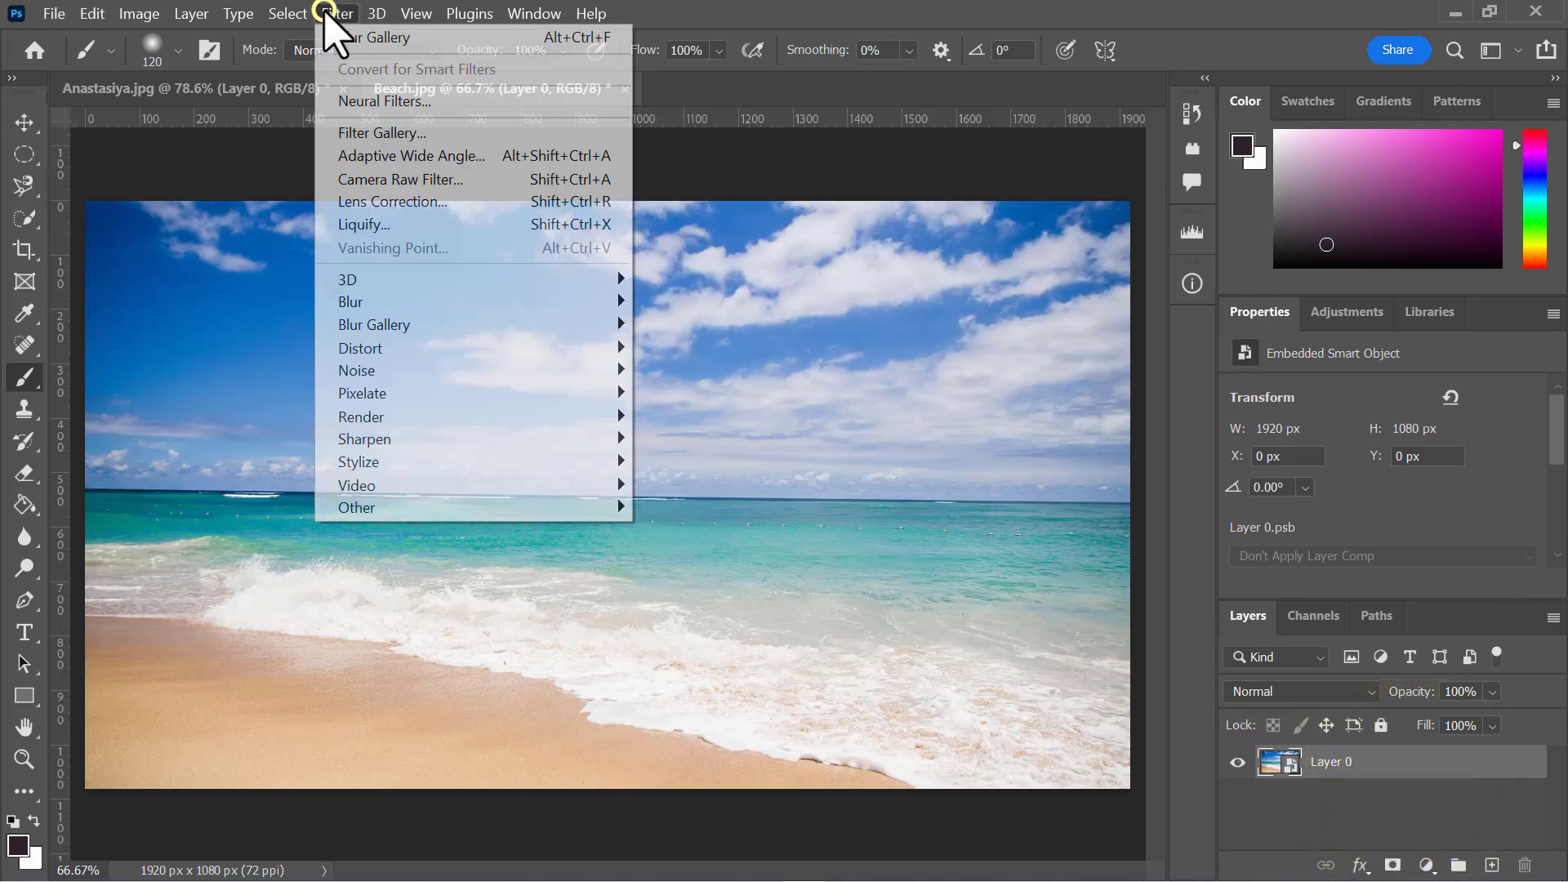
pyautogui.moveTo(479, 395)
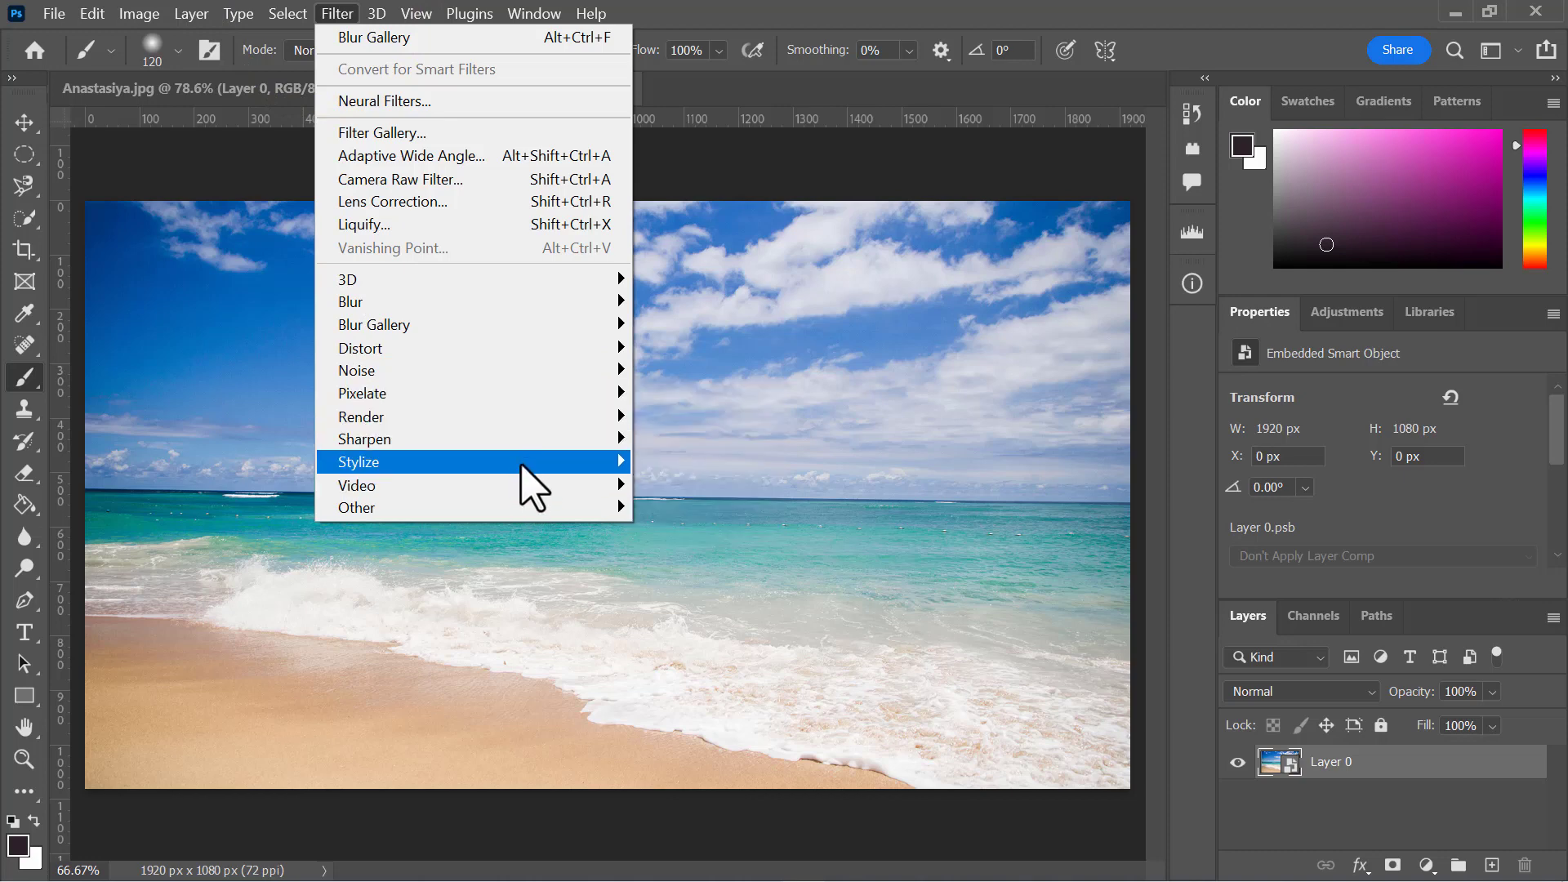
pyautogui.moveTo(541, 463)
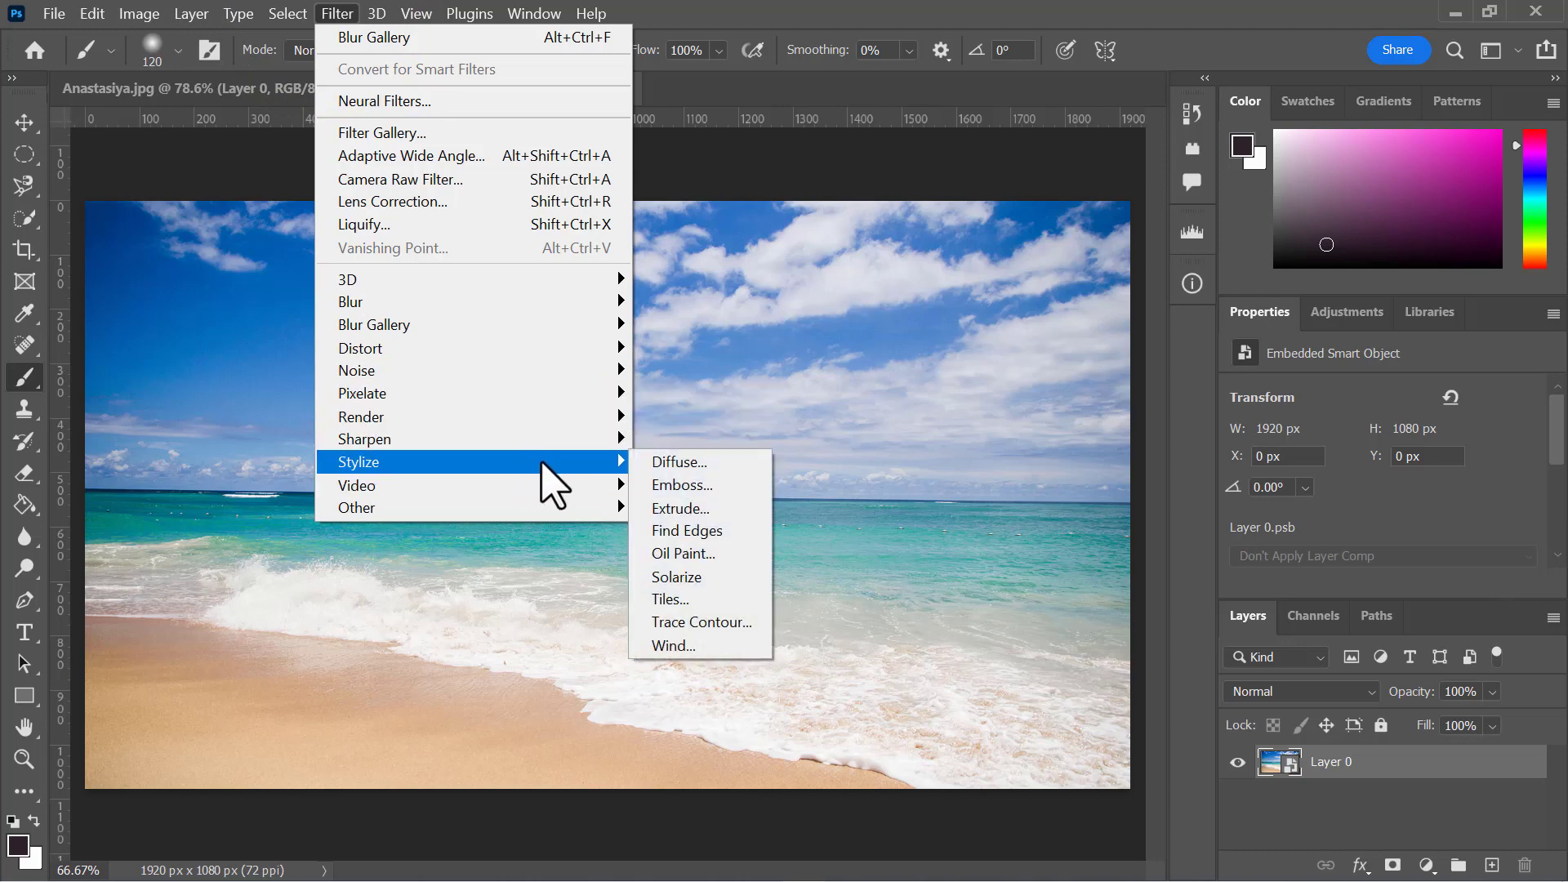
pyautogui.click(689, 508)
pyautogui.click(949, 296)
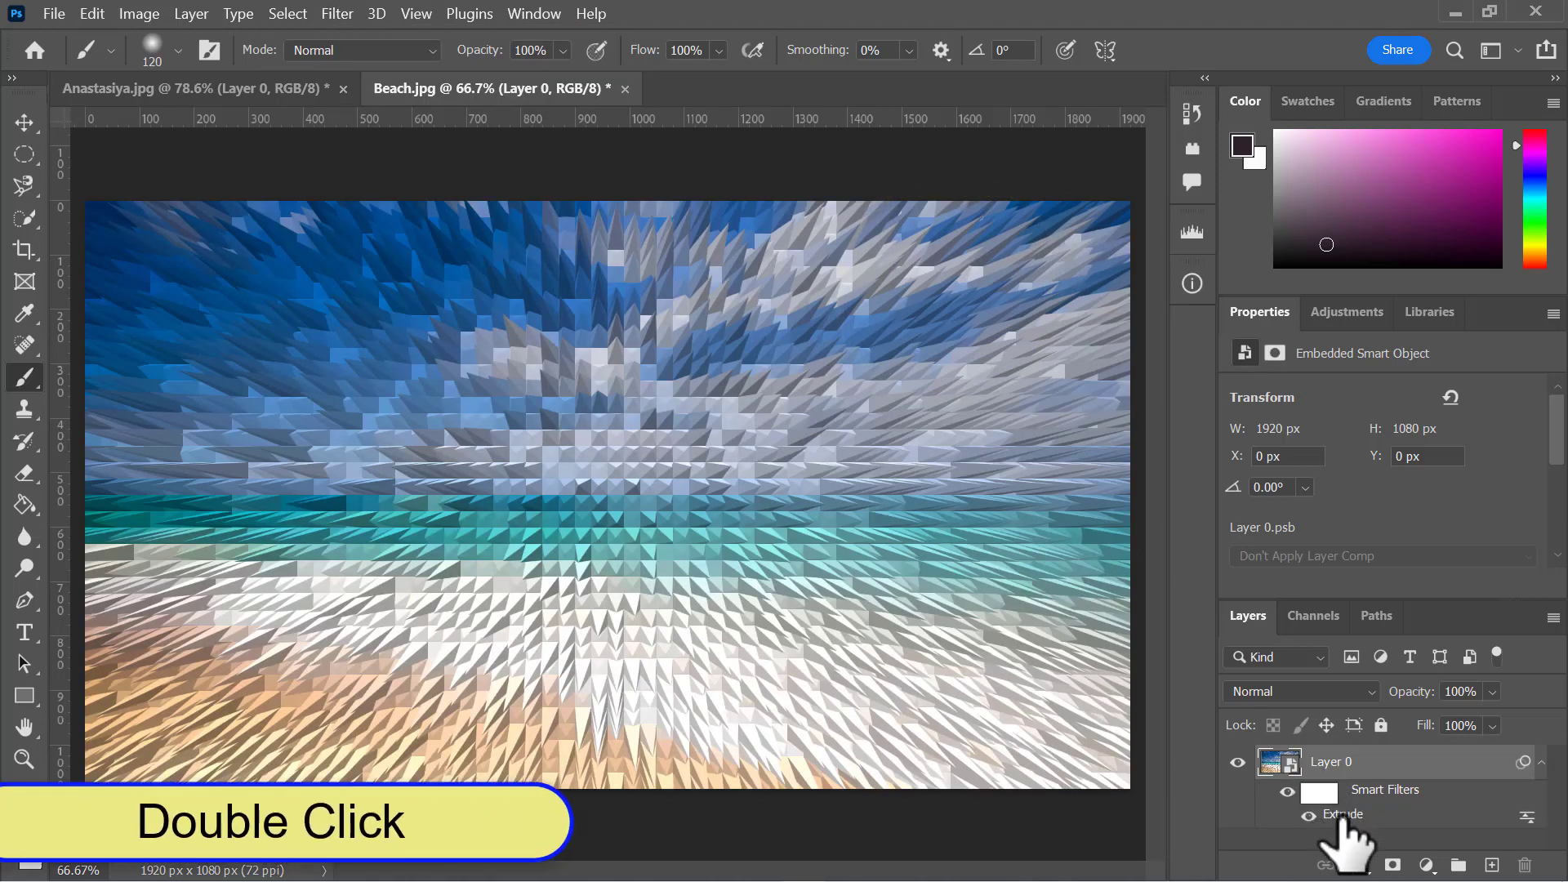
# Edit the Extrude smart filter on Layer 0 and change its type to Blocks
pyautogui.doubleClick(1344, 815)
pyautogui.click(610, 281)
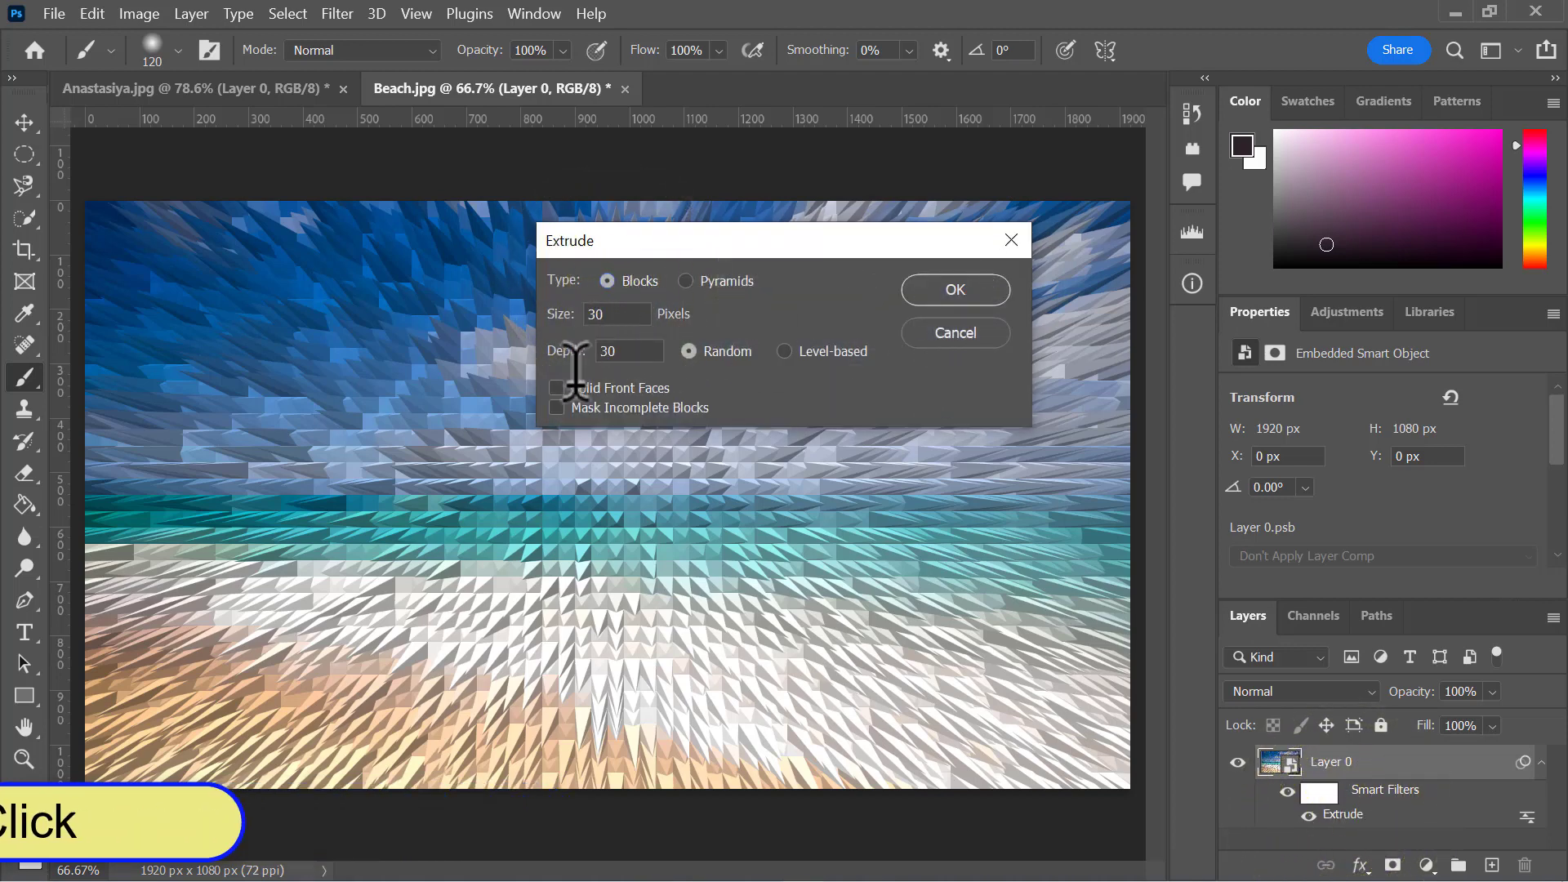
pyautogui.click(935, 289)
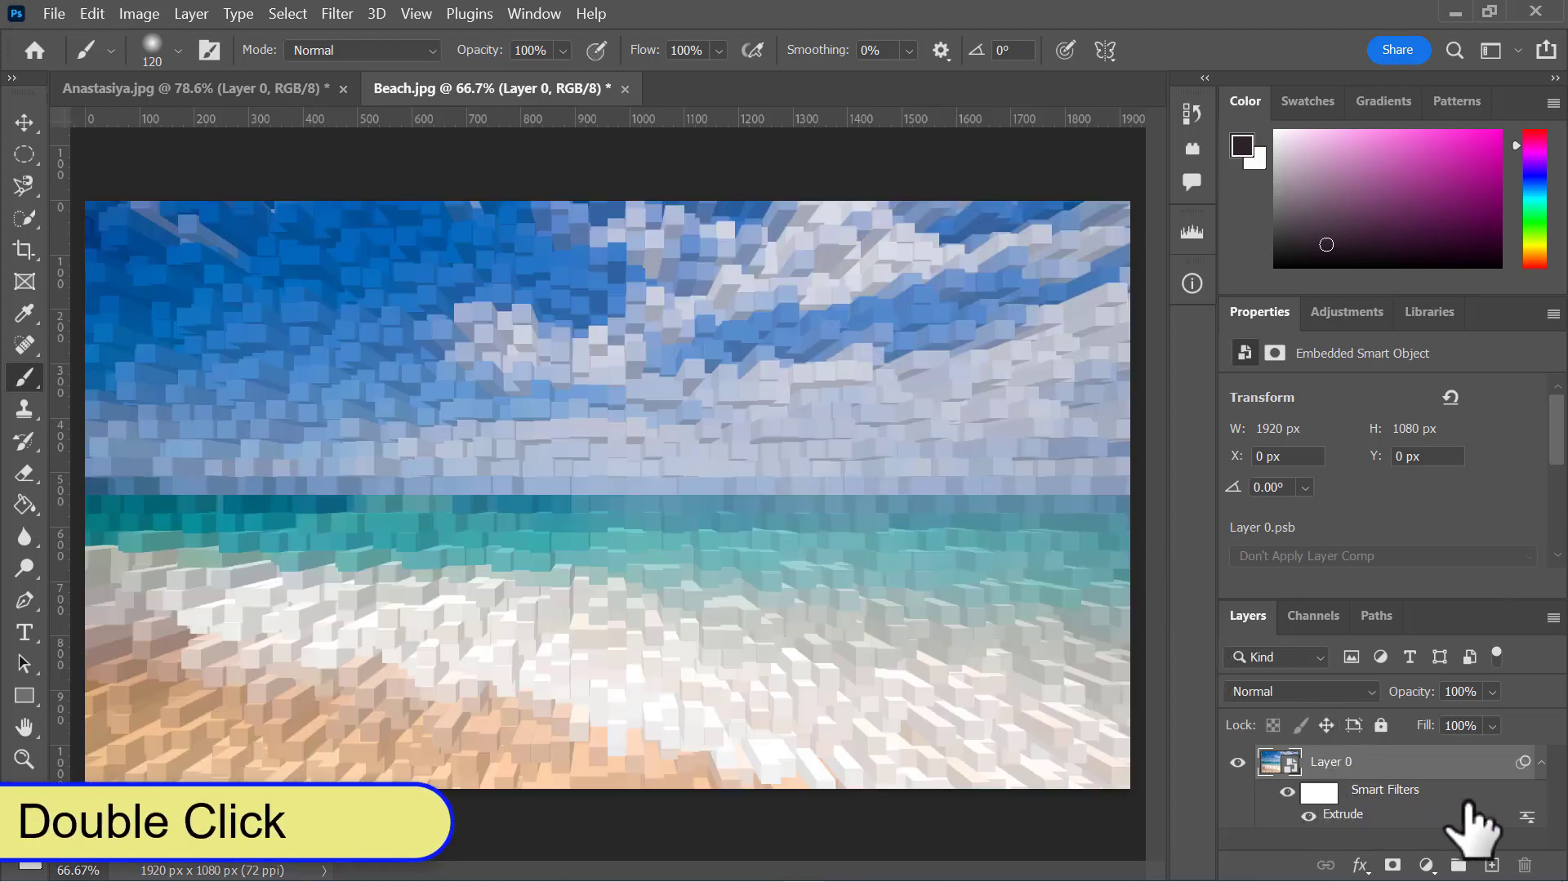
# Set the Extrude smart filter's blending options to 30% opacity and Overlay mode
pyautogui.doubleClick(1523, 816)
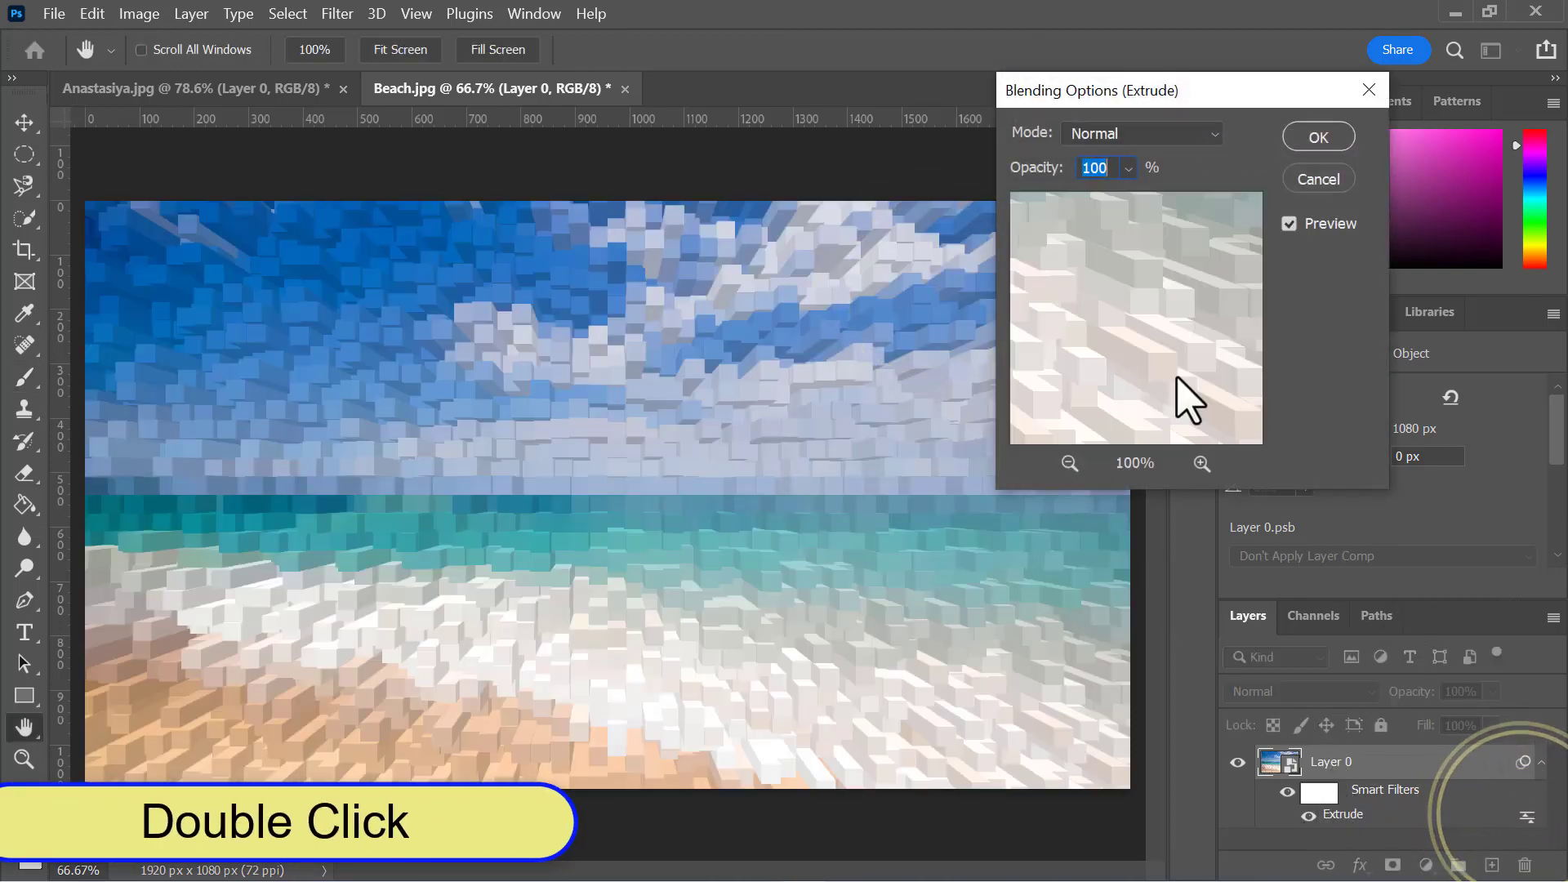
pyautogui.moveTo(1170, 199); pyautogui.dragTo(1092, 217)
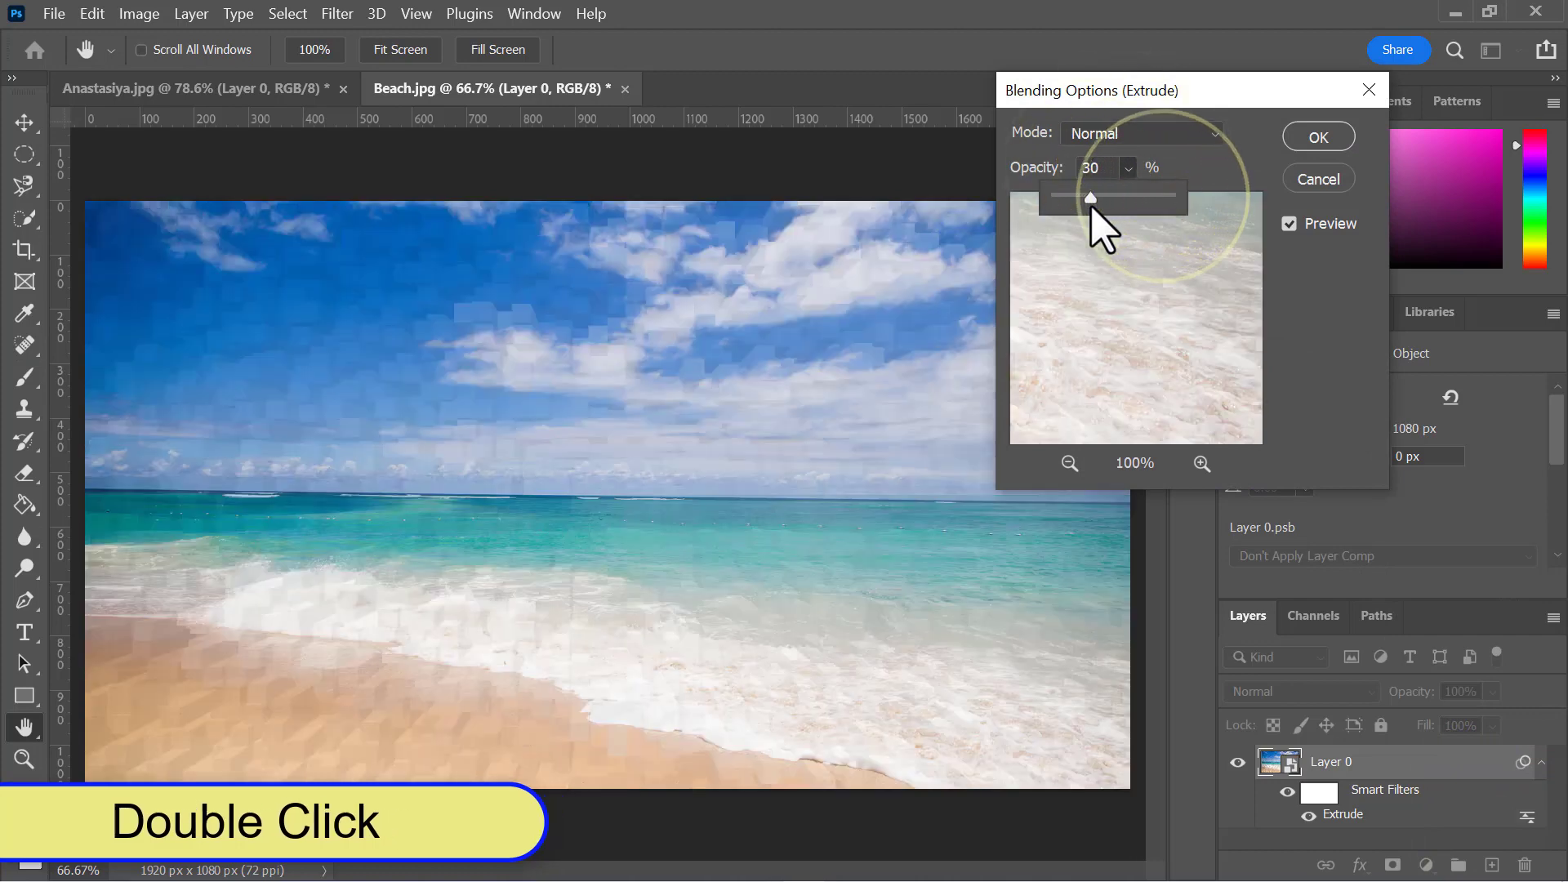
pyautogui.click(1210, 133)
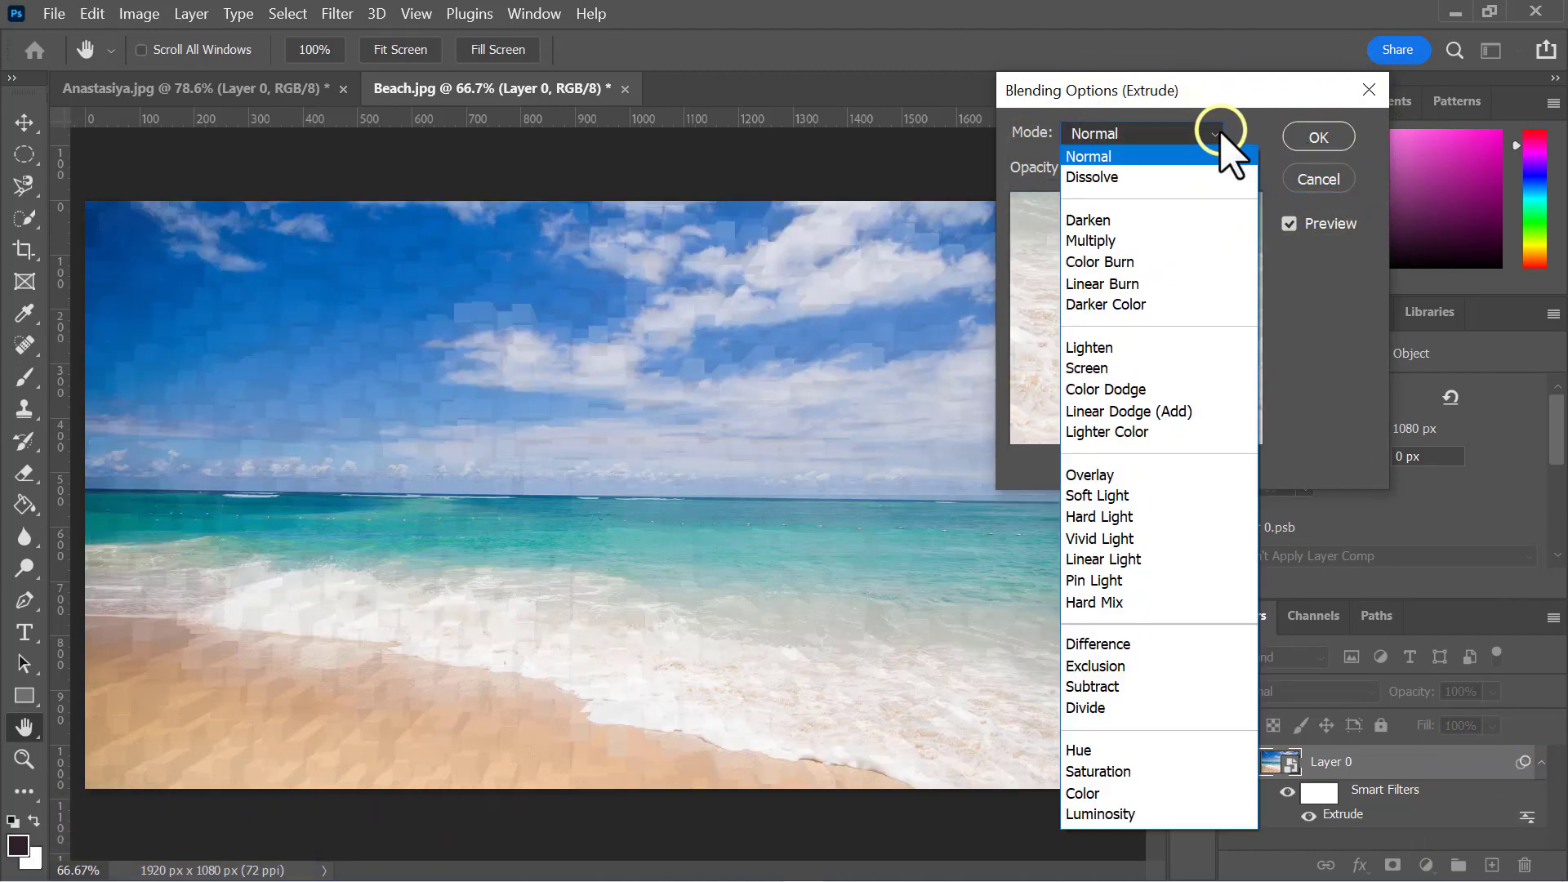
pyautogui.click(1101, 475)
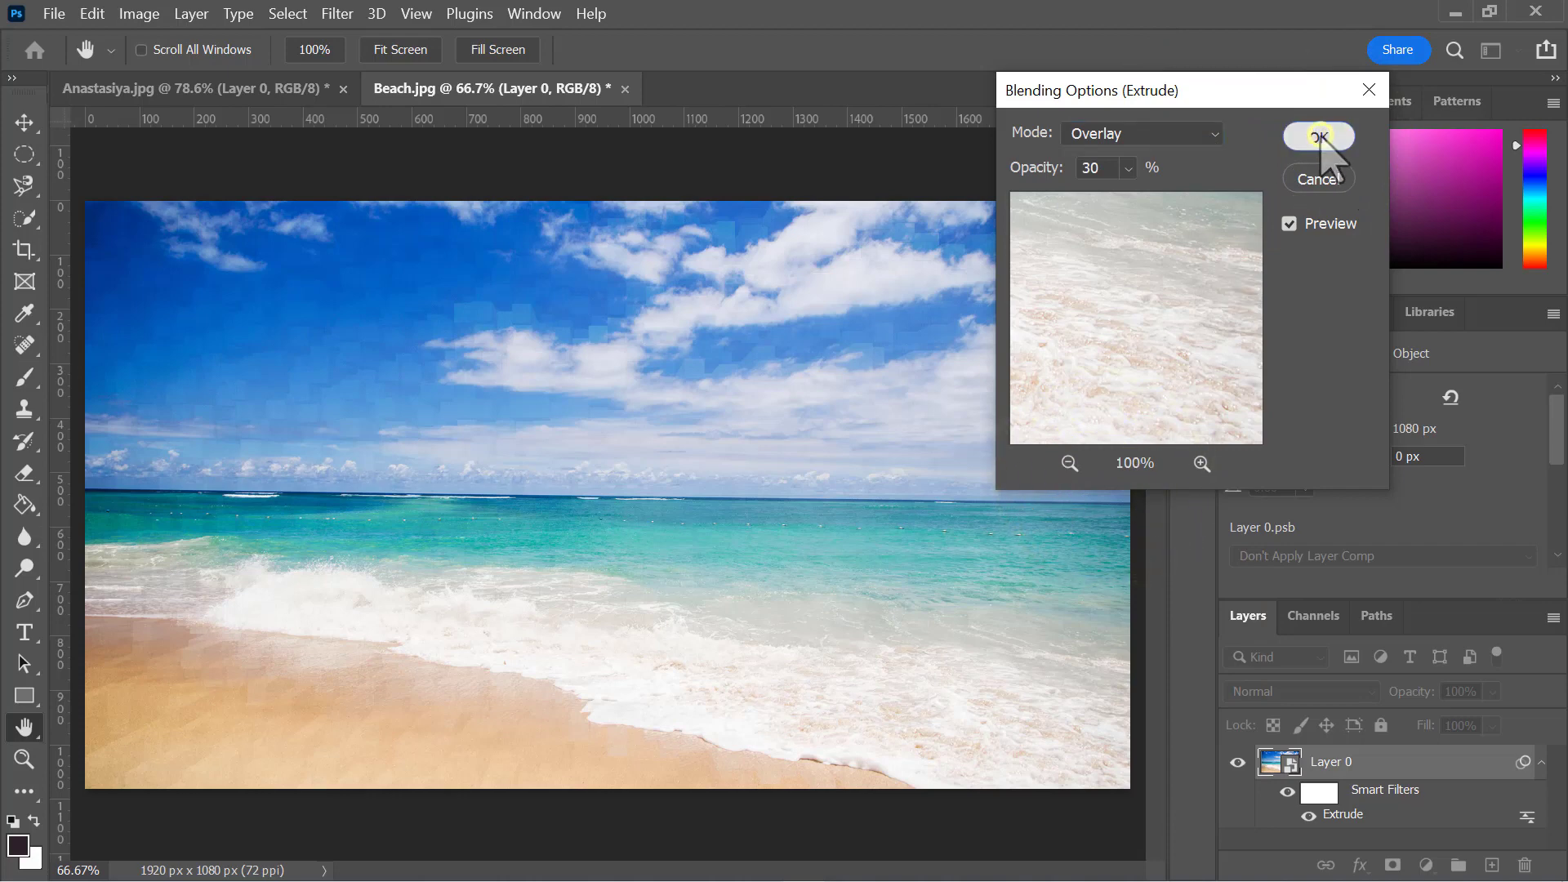
pyautogui.click(1319, 136)
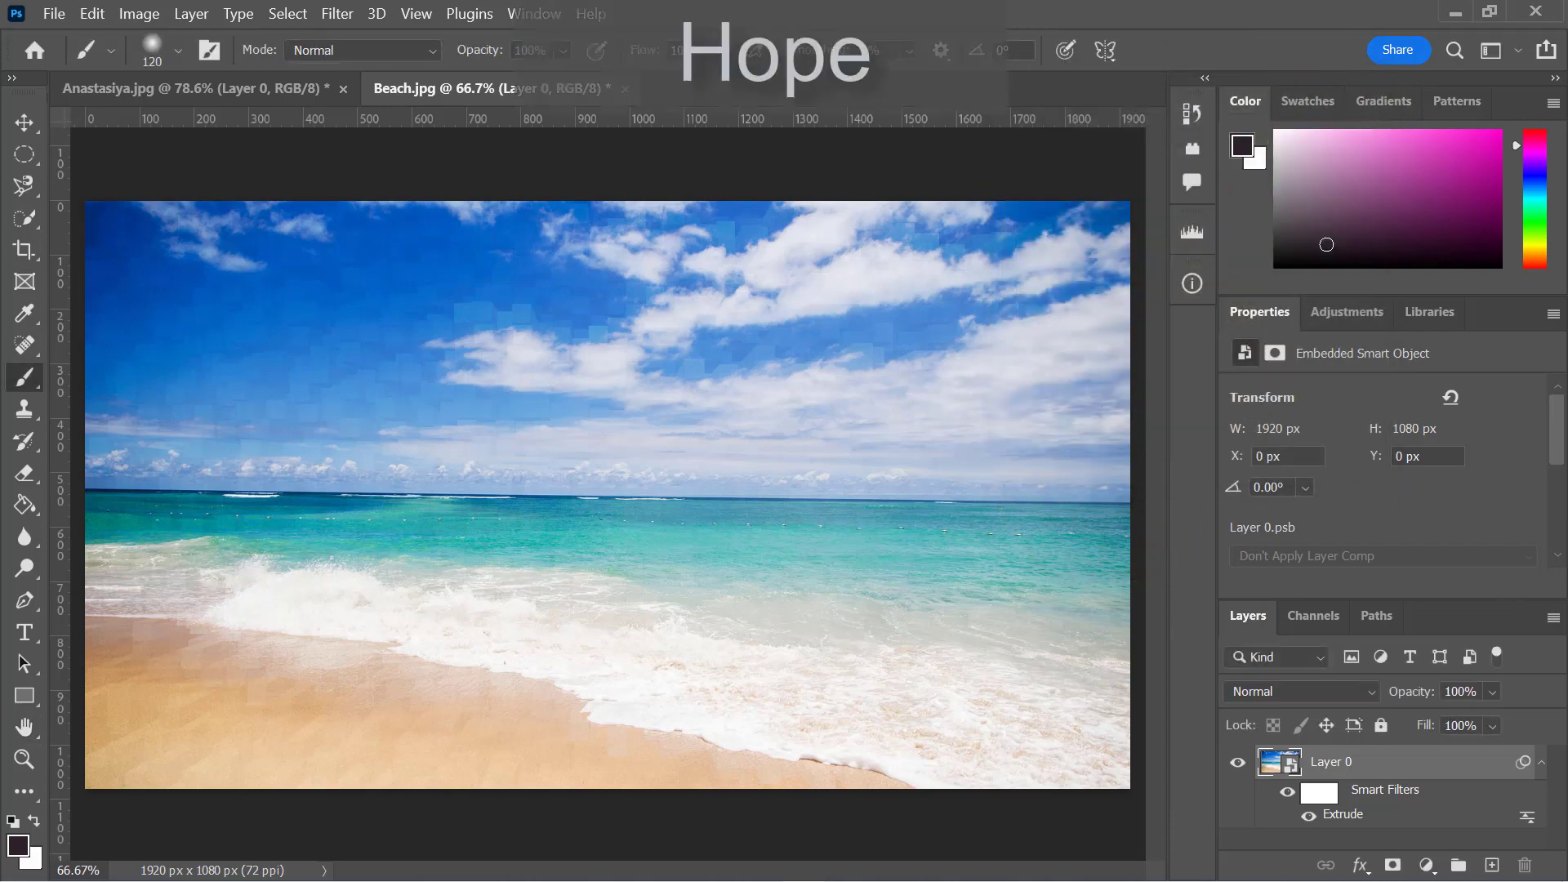